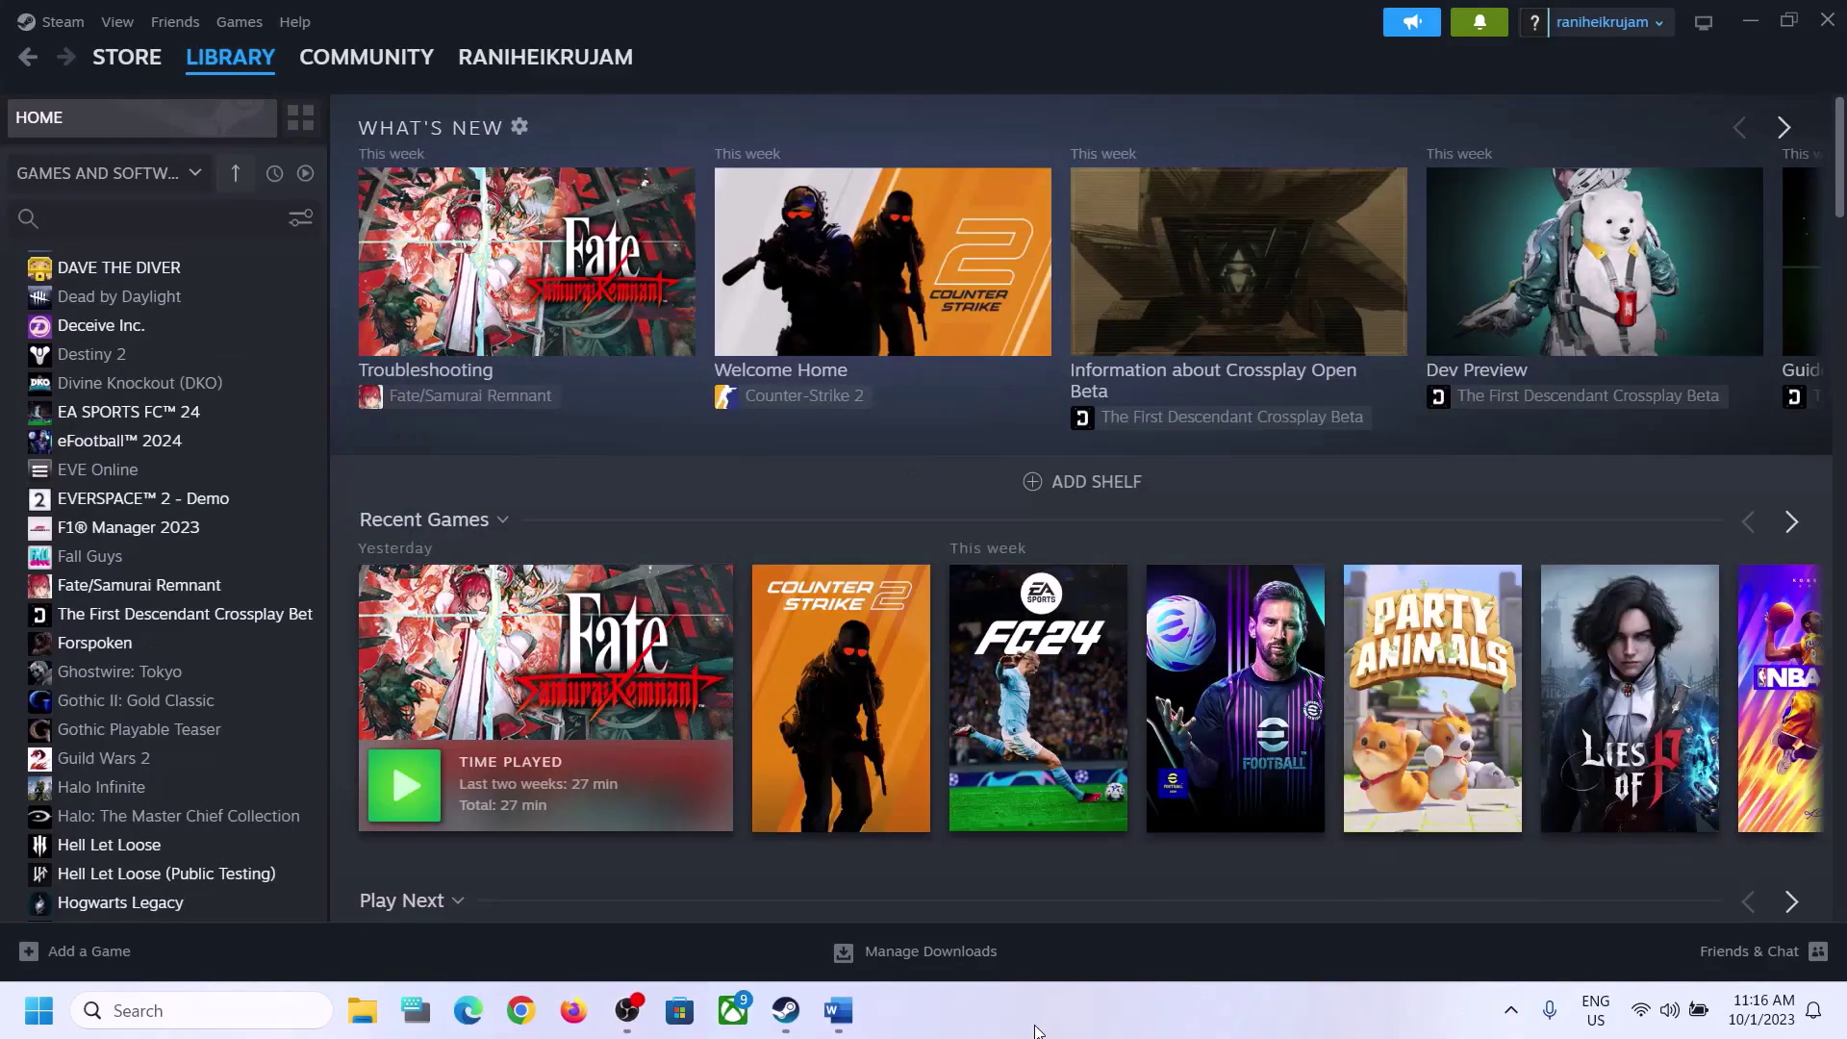
- Review Step 1 ('Windows + G') in the Word instructions, minimize Word, and open Xbox Game Bar
left_click(838, 1010)
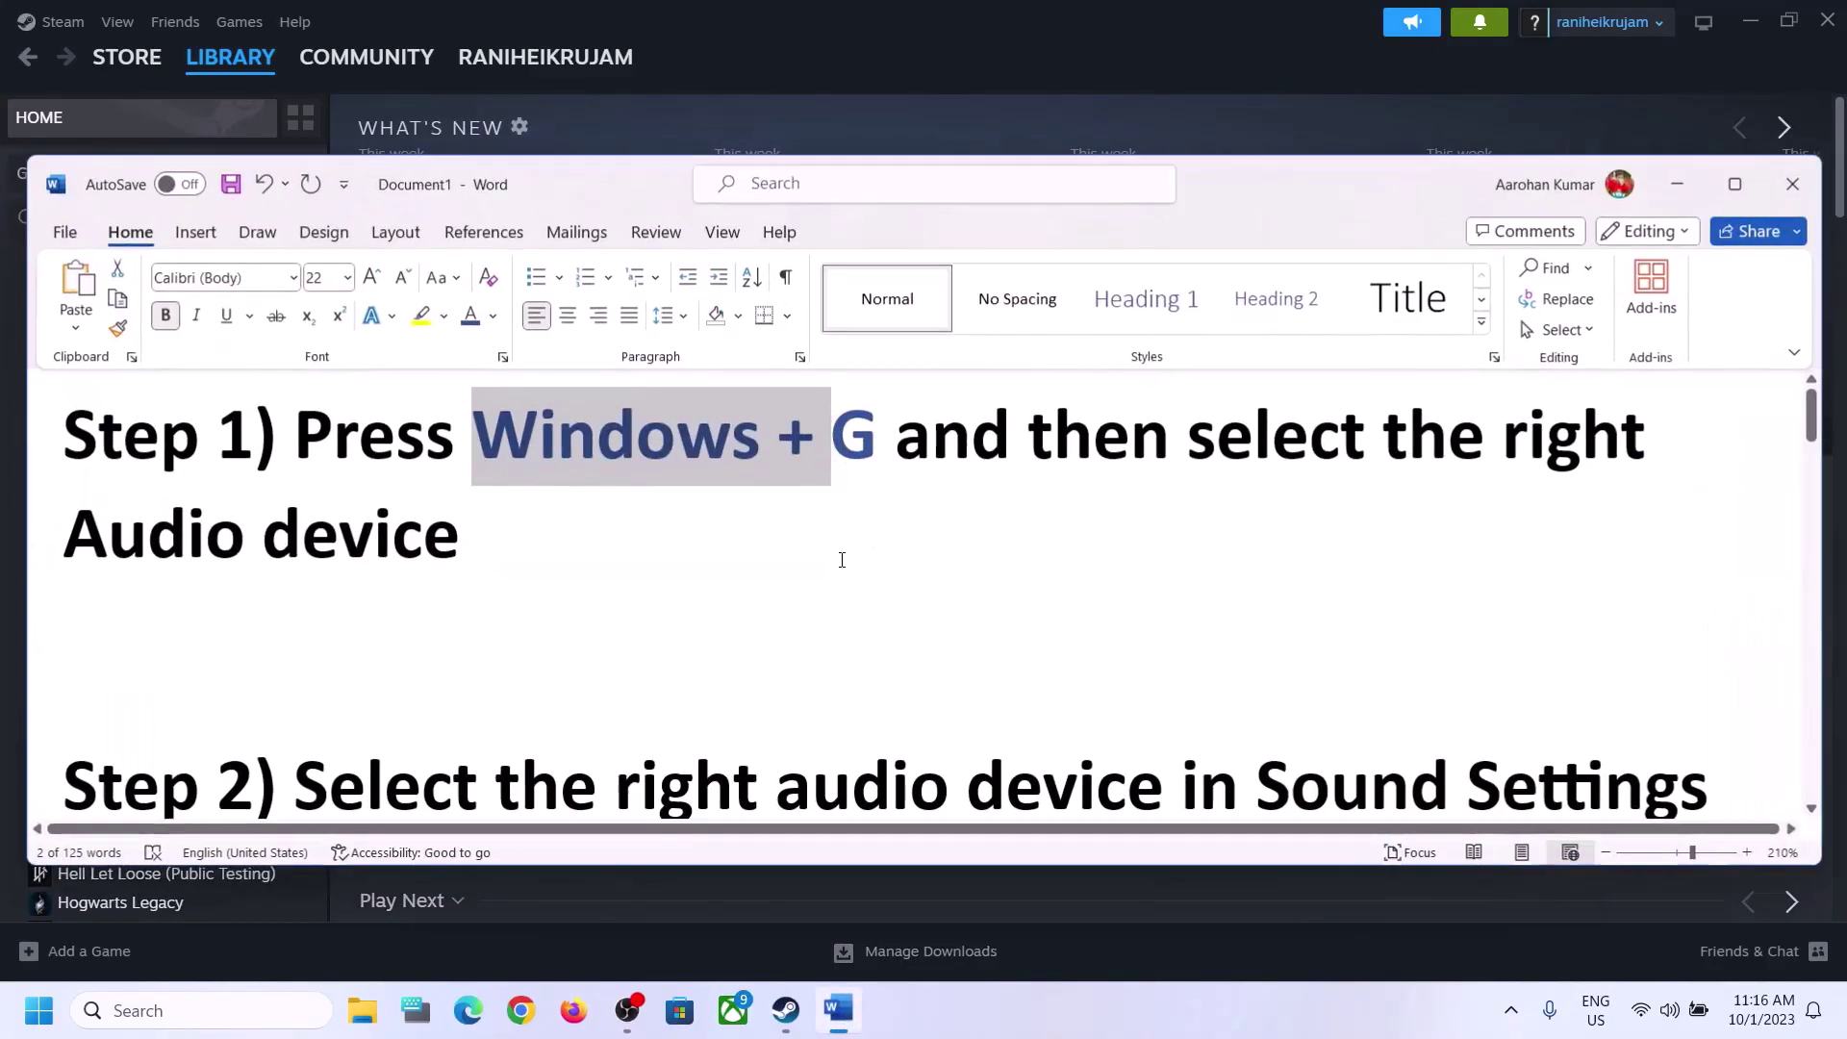
left_click(523, 455)
left_click_drag(474, 438, 997, 438)
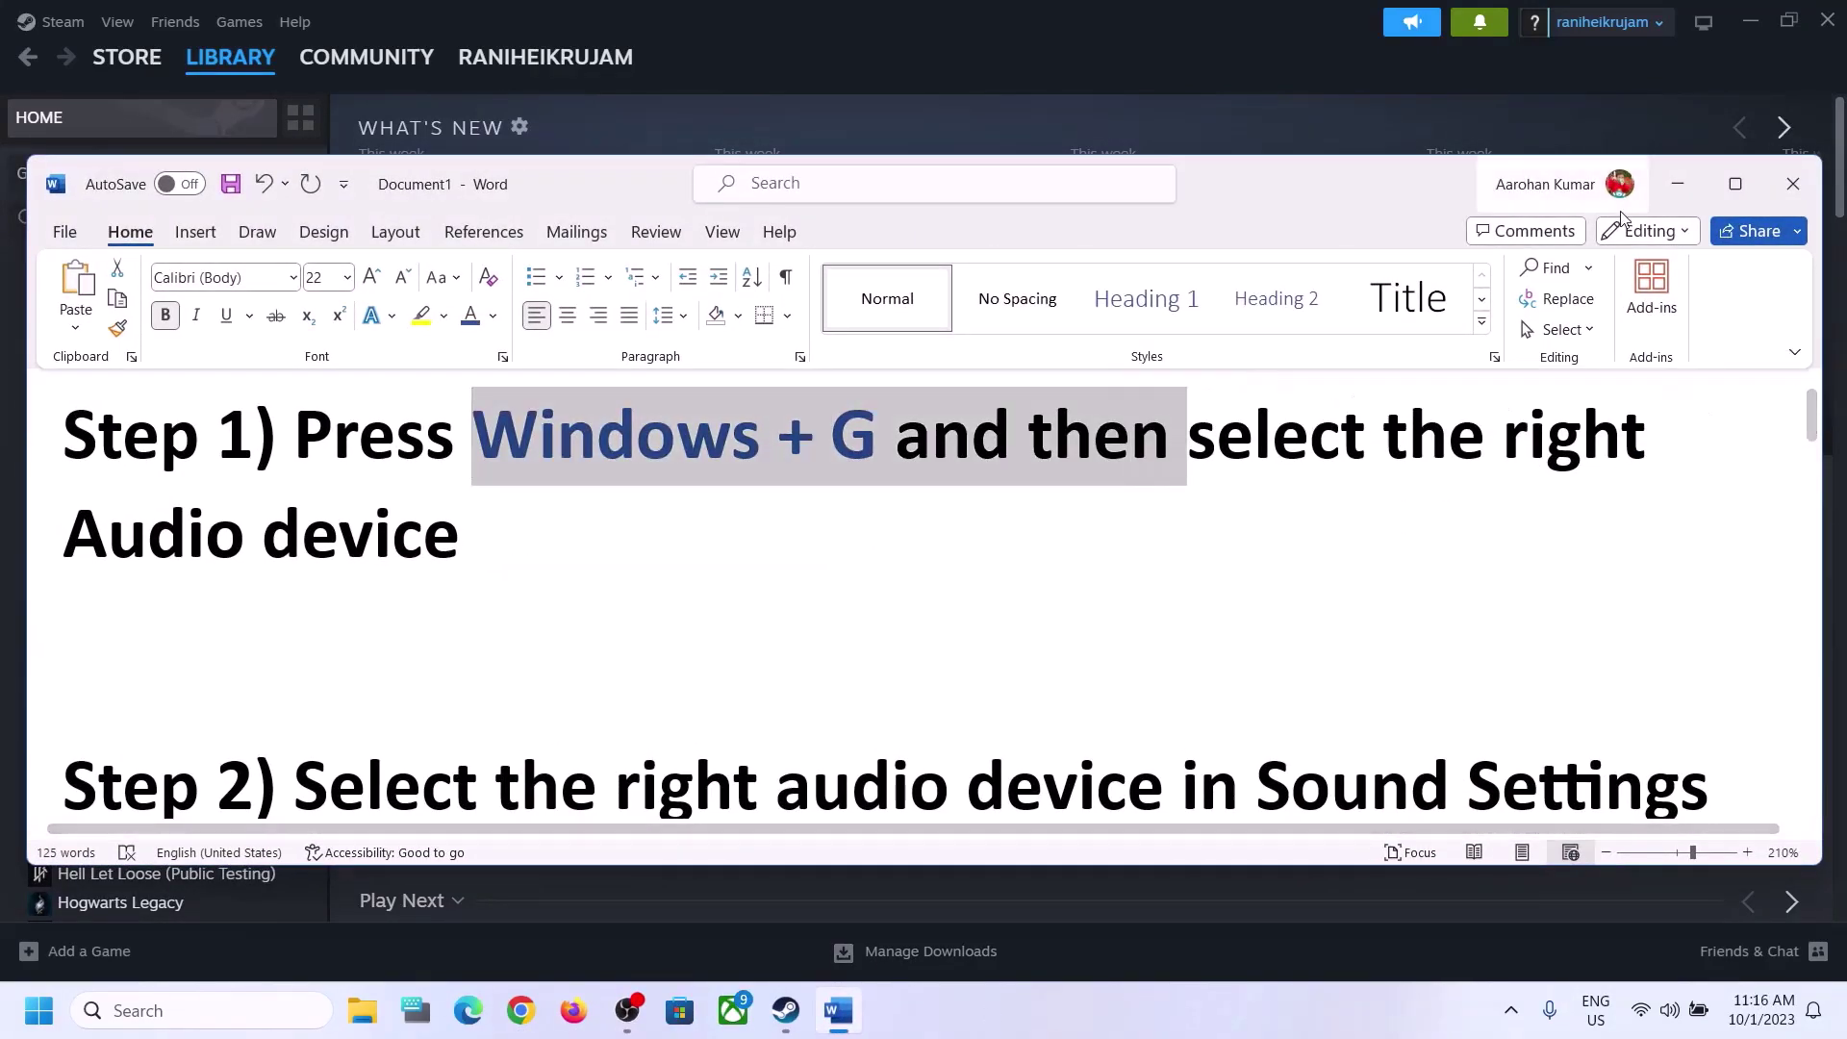
left_click(1677, 184)
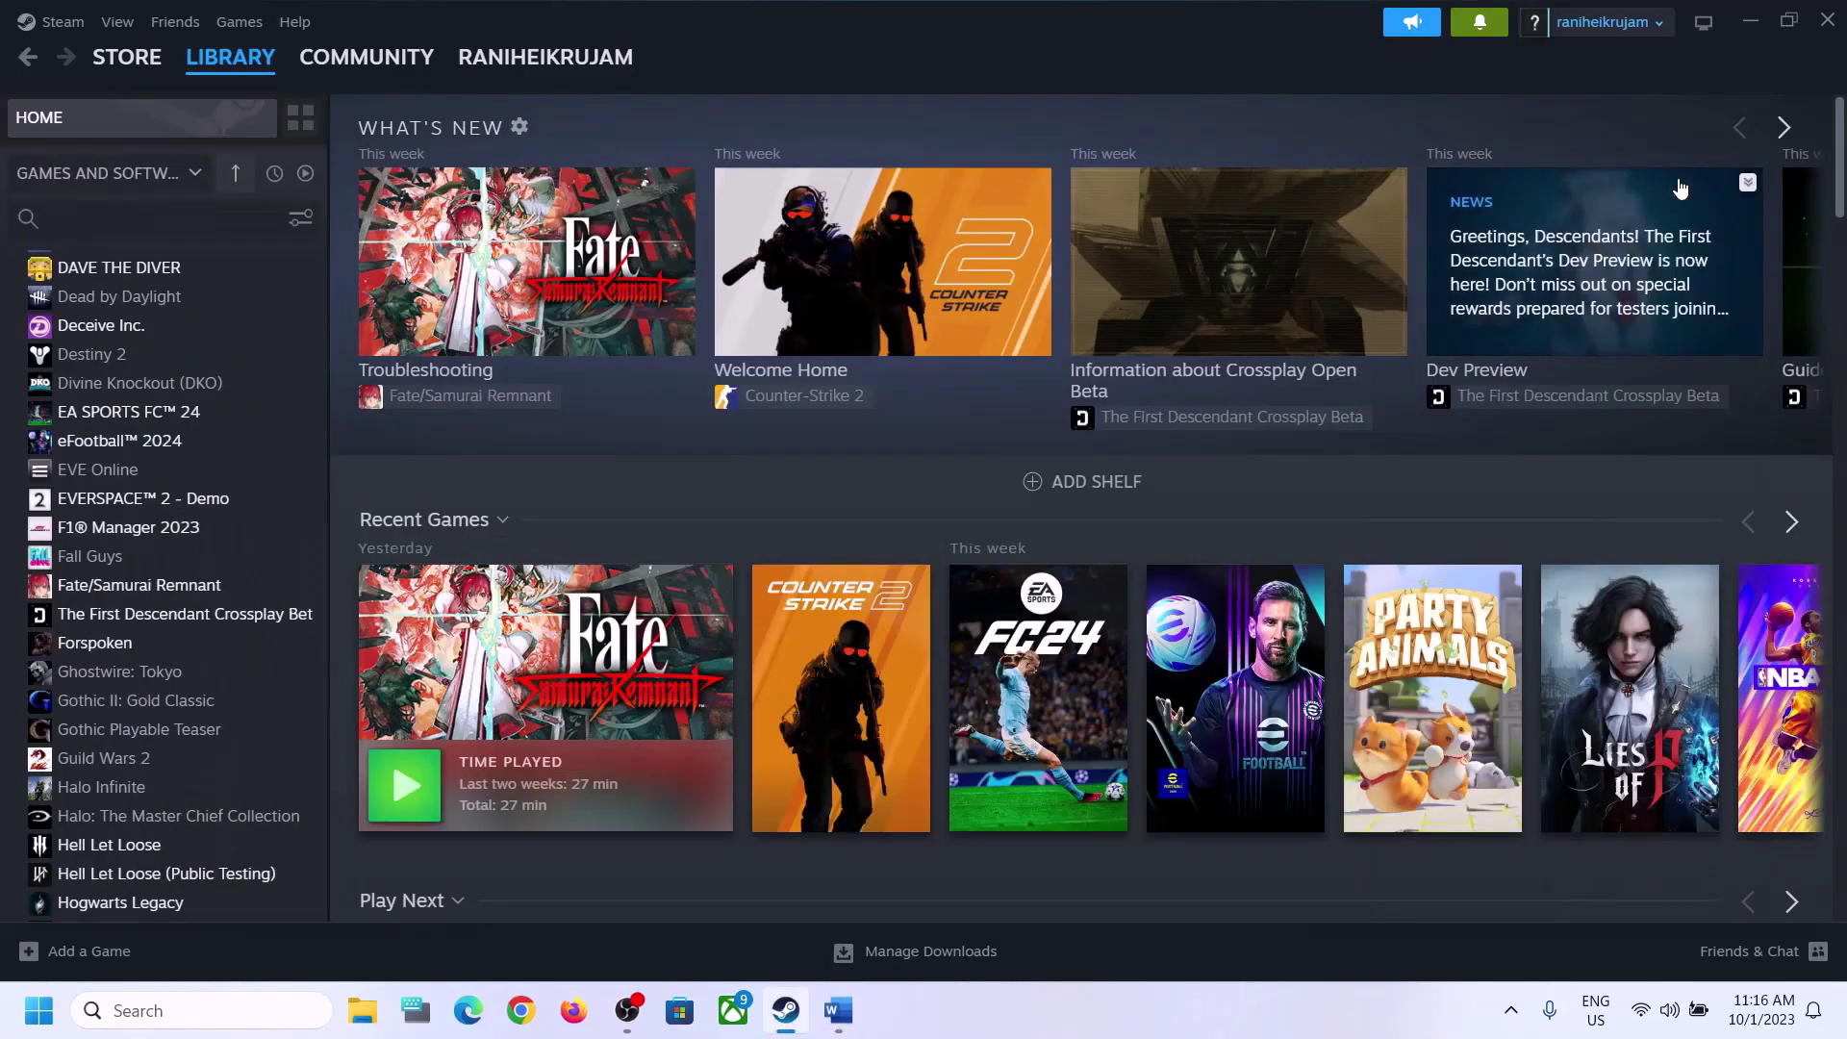
key("super+g")
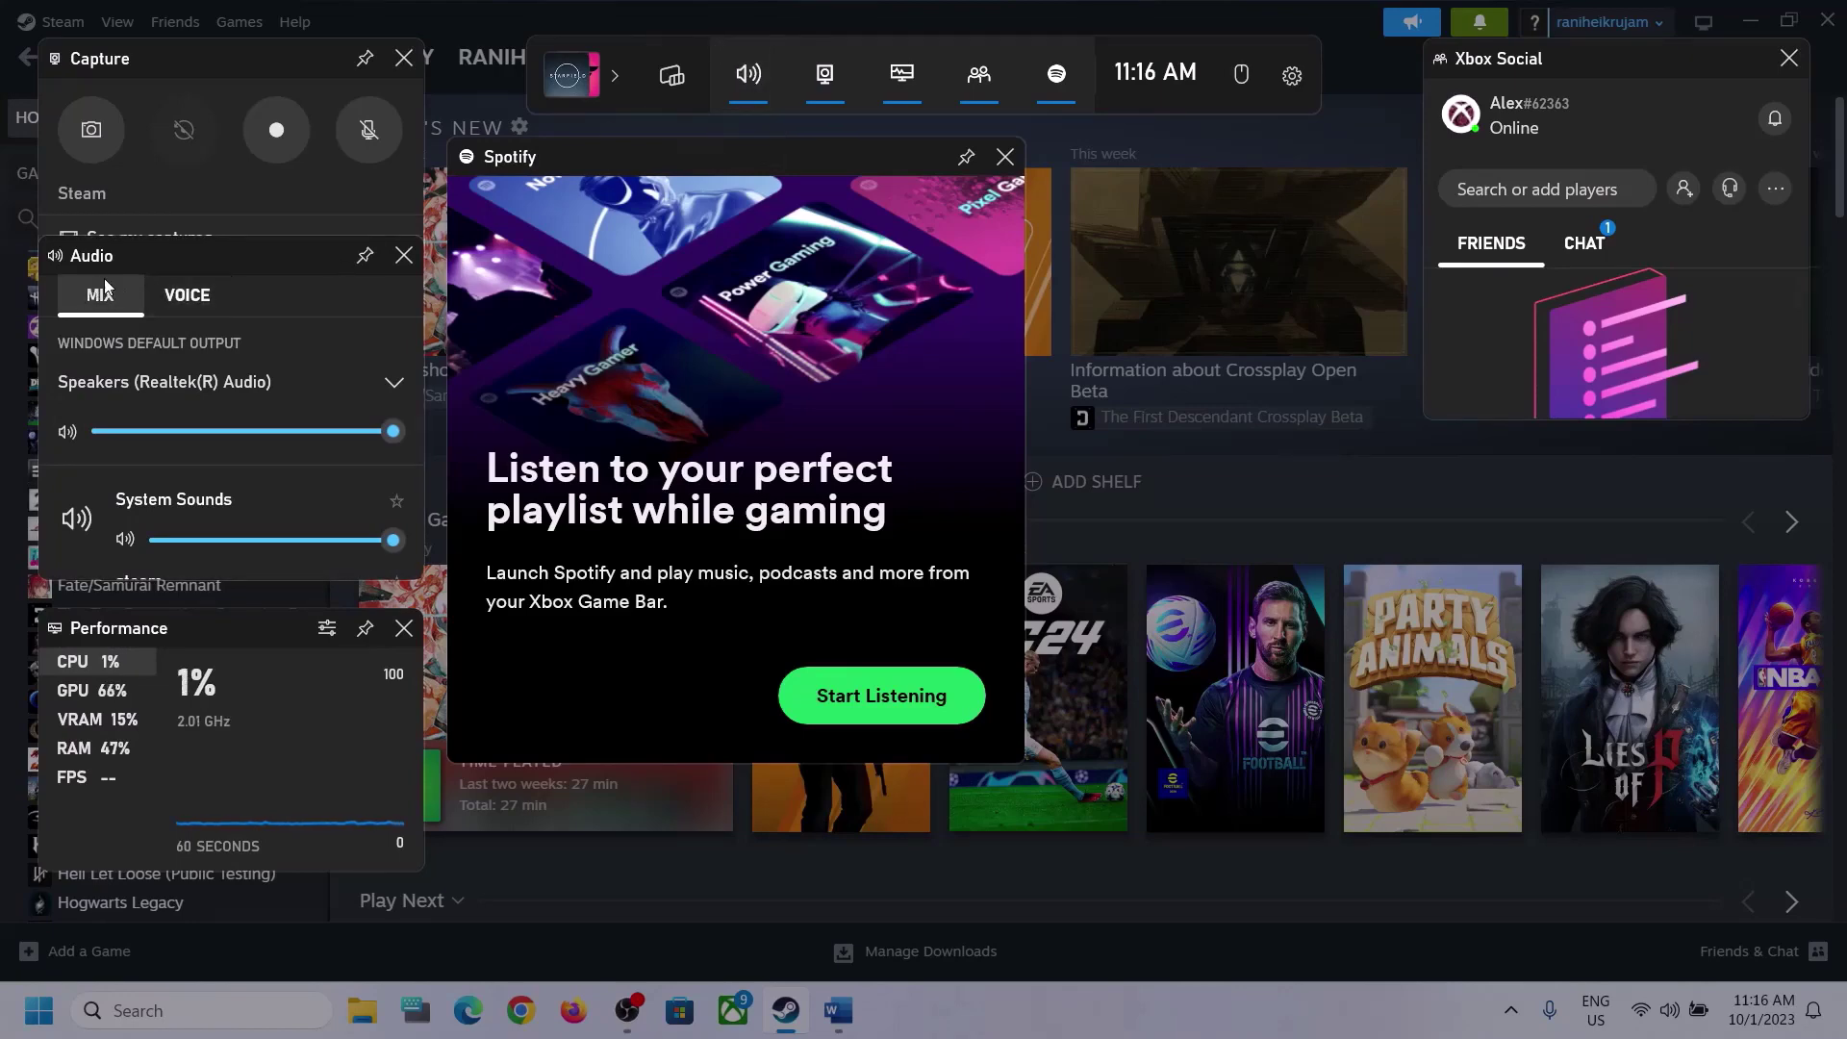
- Keep Speakers (Realtek(R) Audio) as the Windows default output in Game Bar's Audio widget
left_click(393, 386)
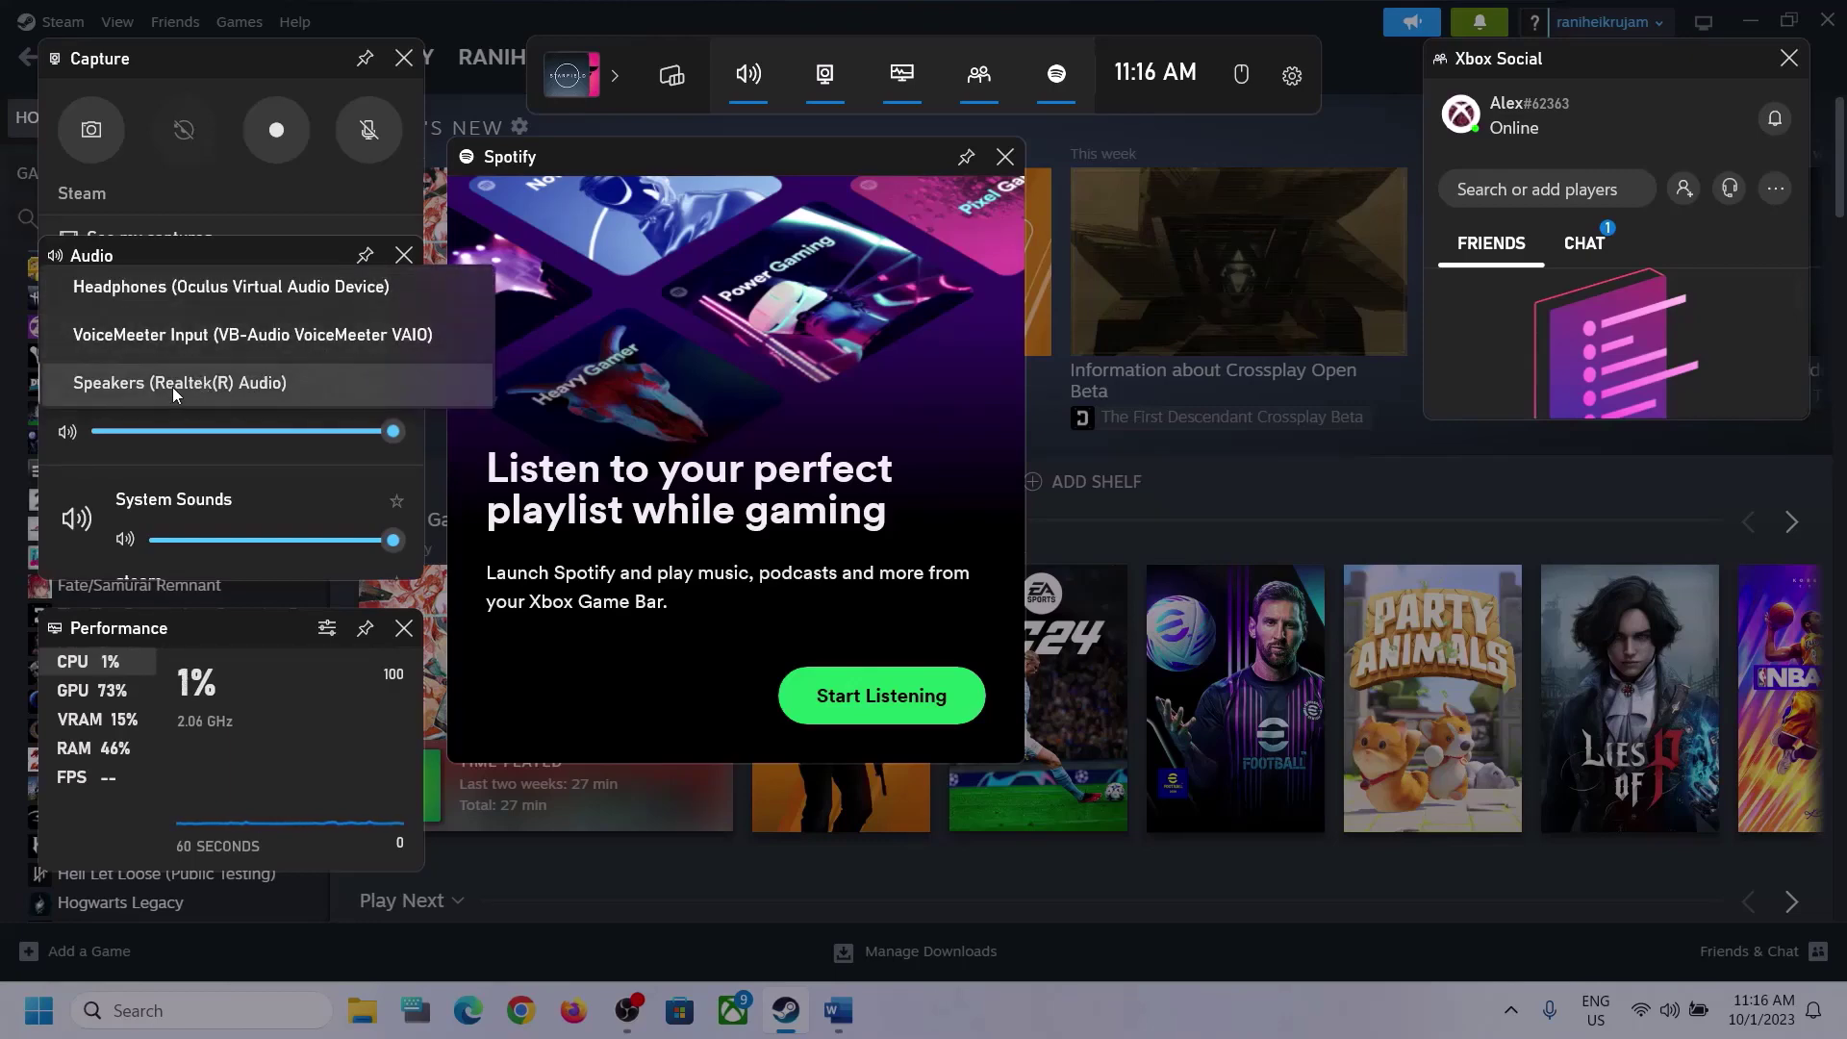
left_click(263, 383)
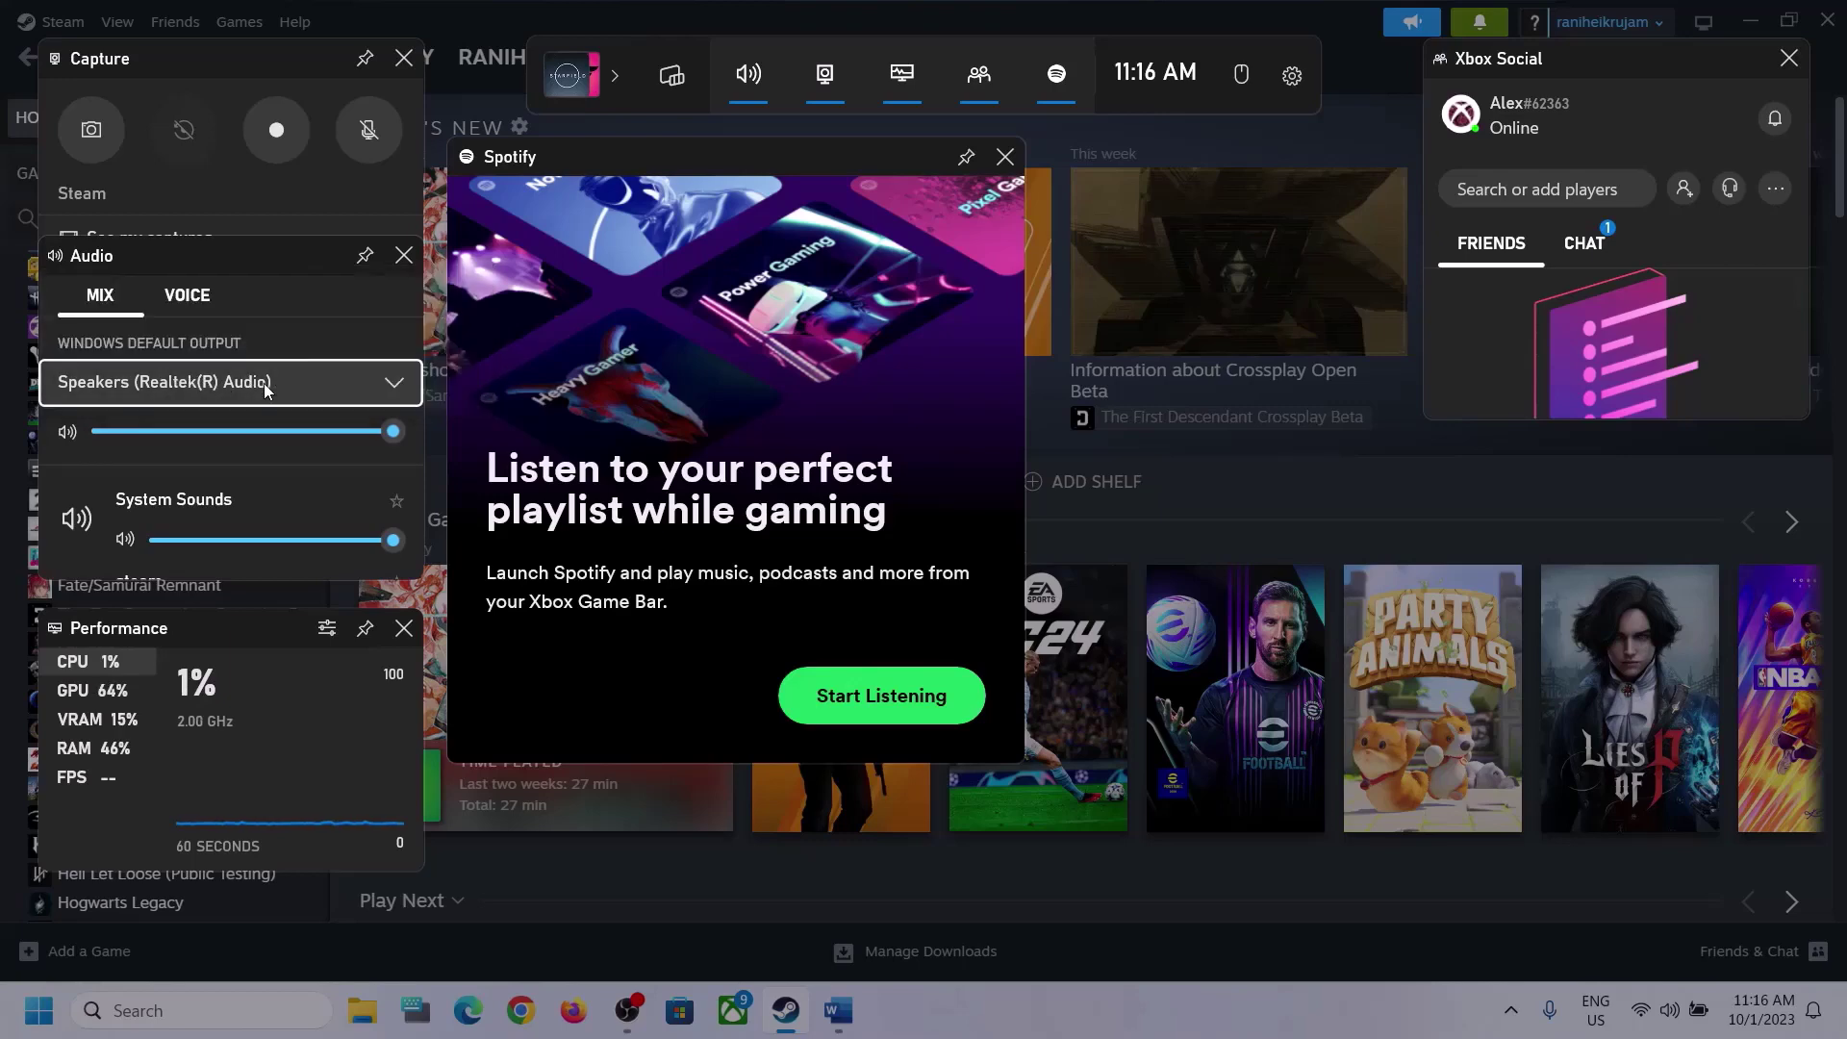
scroll(283, 475, "down", 1)
scroll(283, 475, "up", 1)
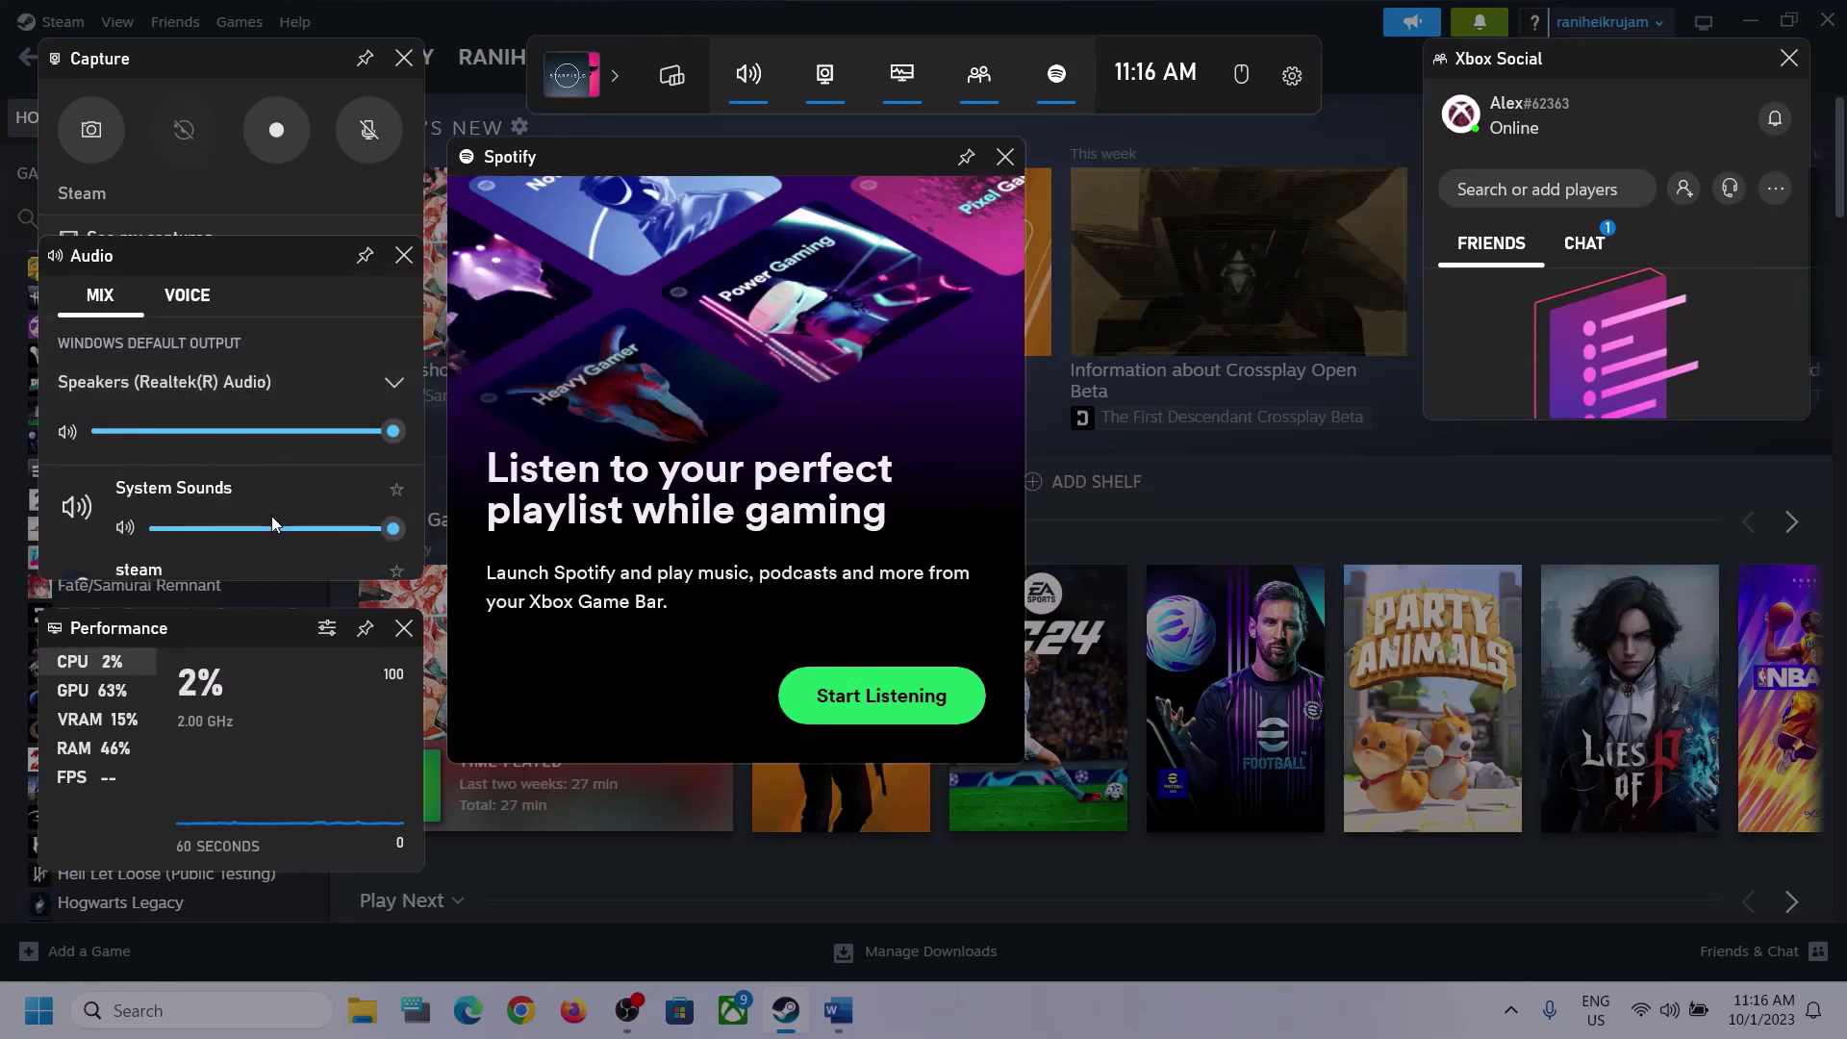
scroll(246, 519, "down", 1)
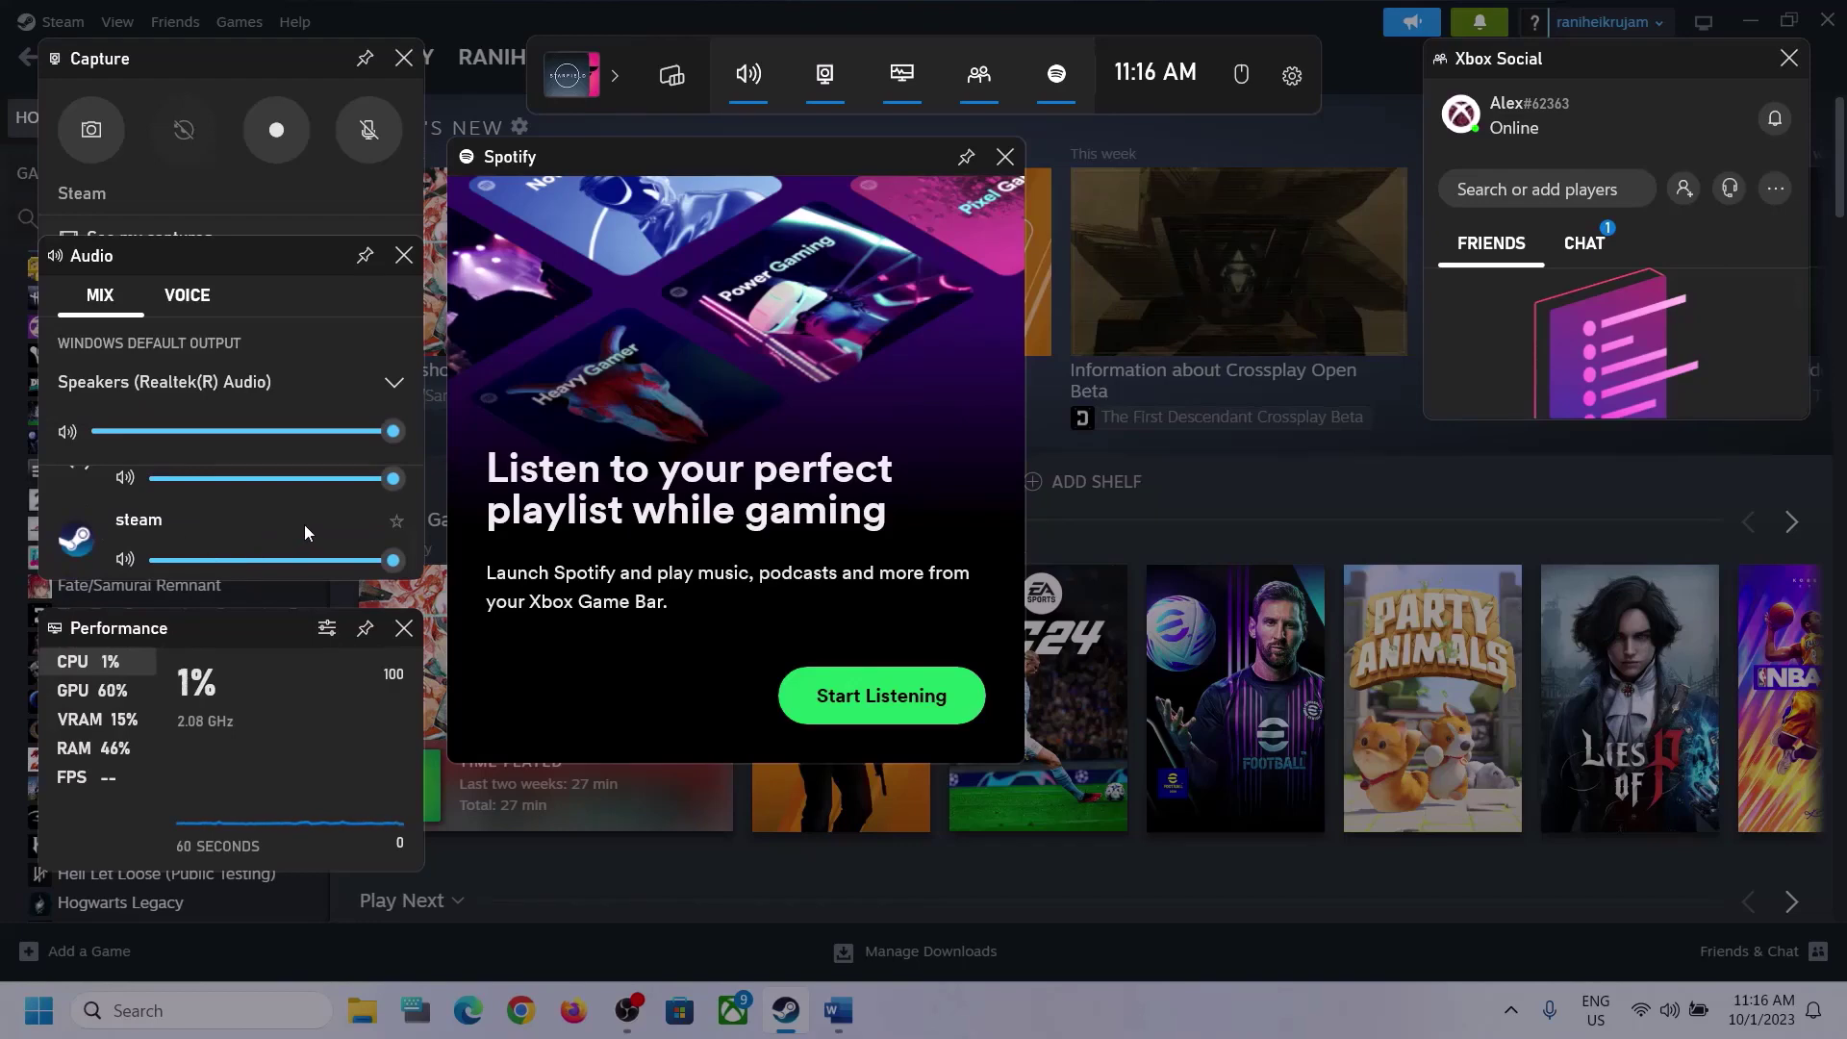
scroll(304, 525, "up", 1)
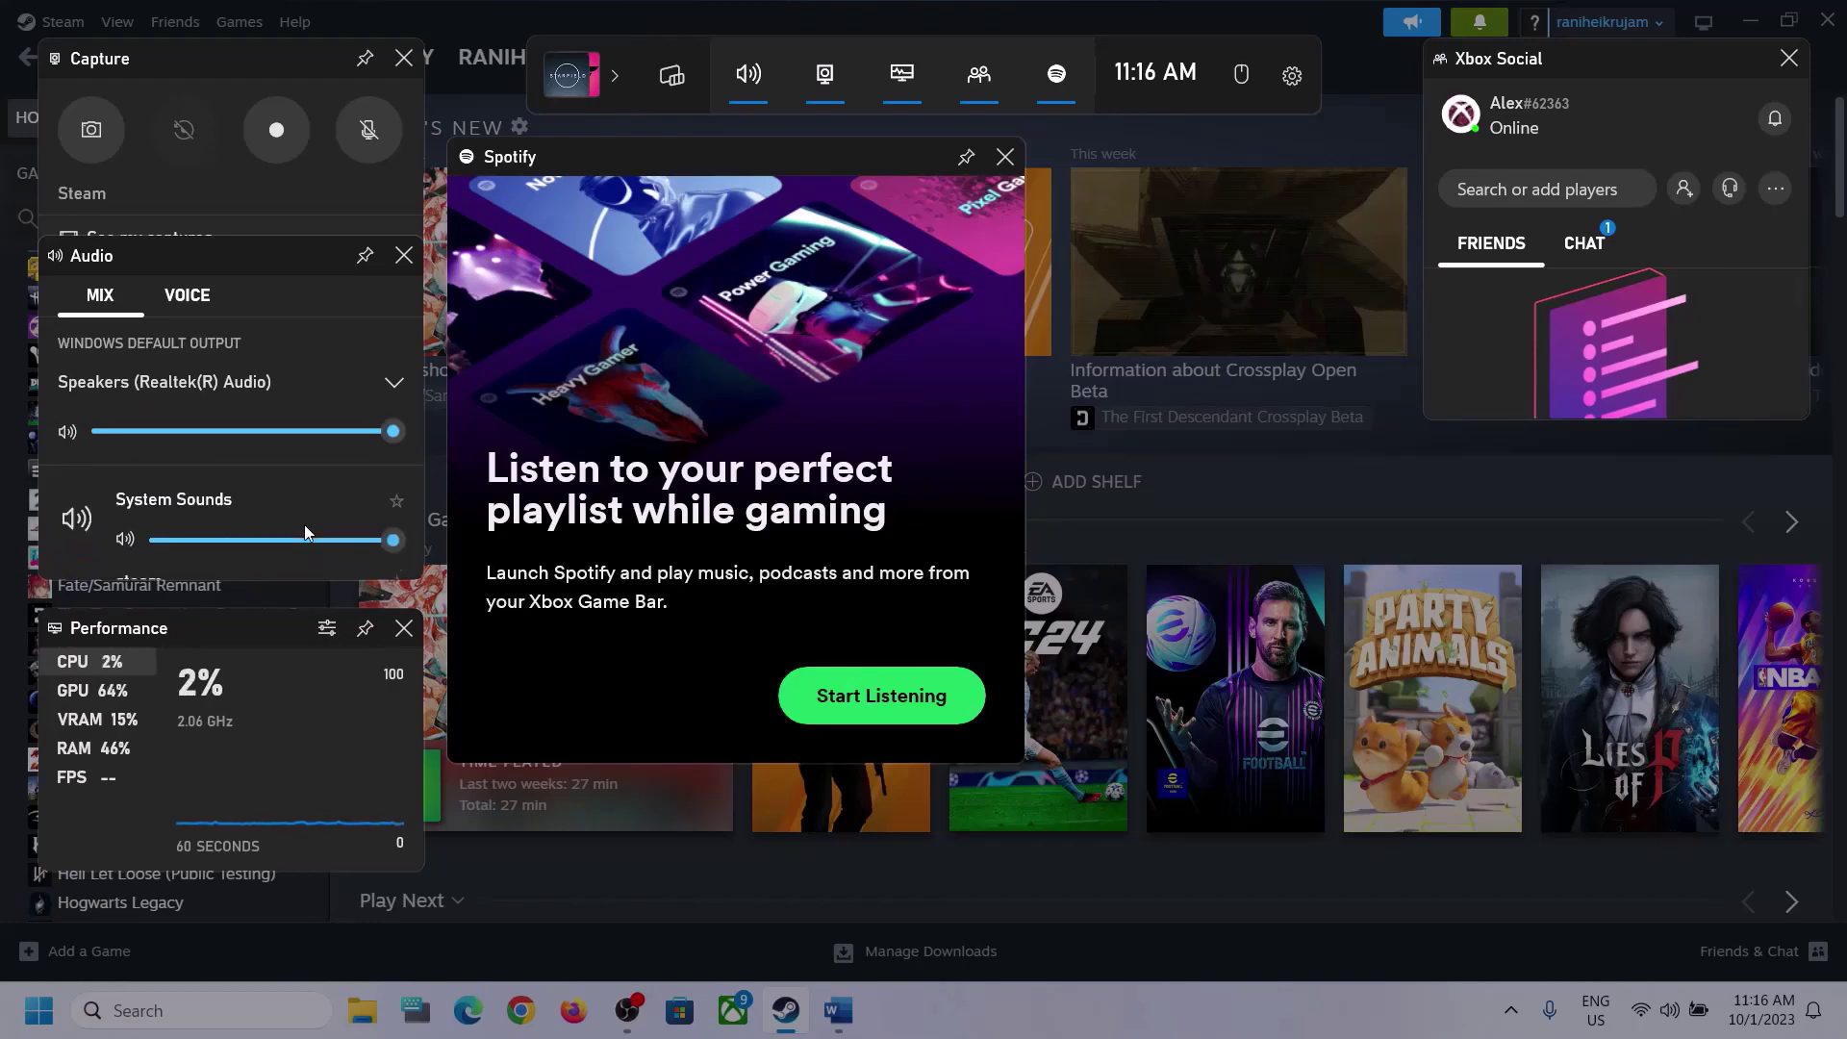
- On the Voice tab, keep Microphone Array as the default input device
left_click(185, 305)
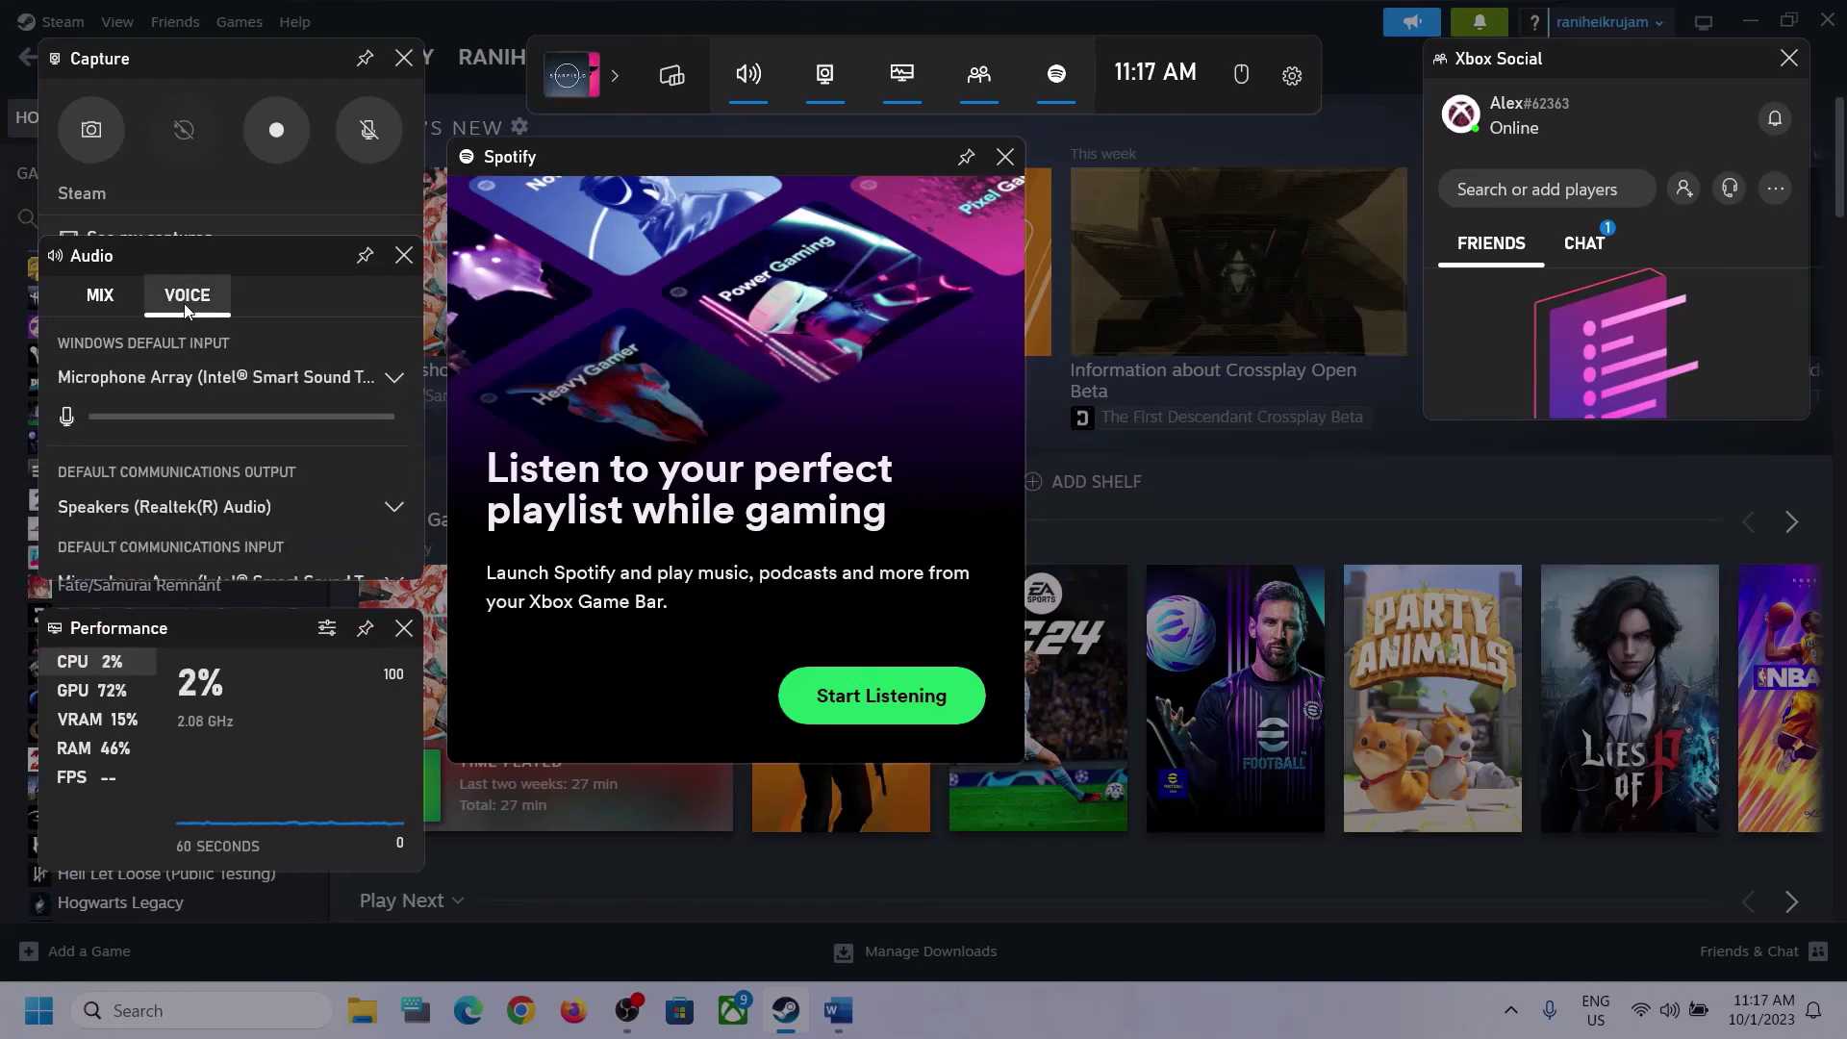
left_click(388, 377)
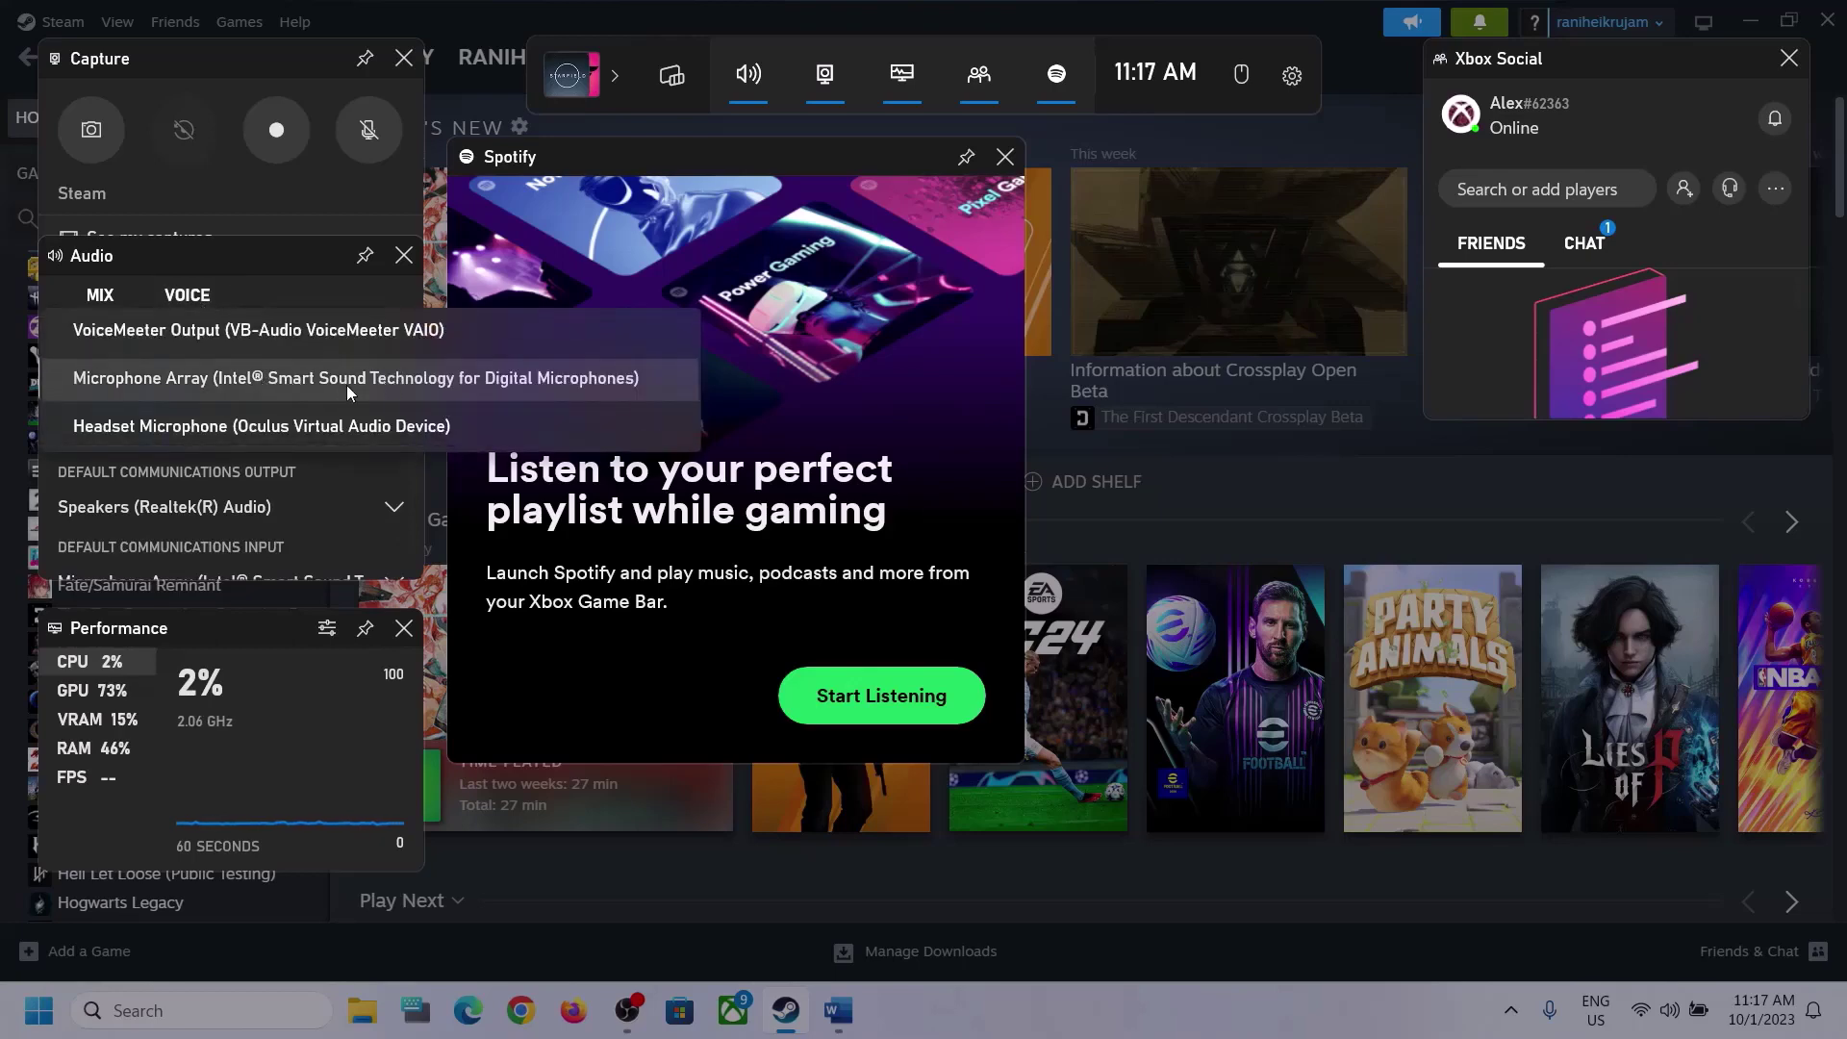
left_click(271, 261)
scroll(313, 468, "down", 1)
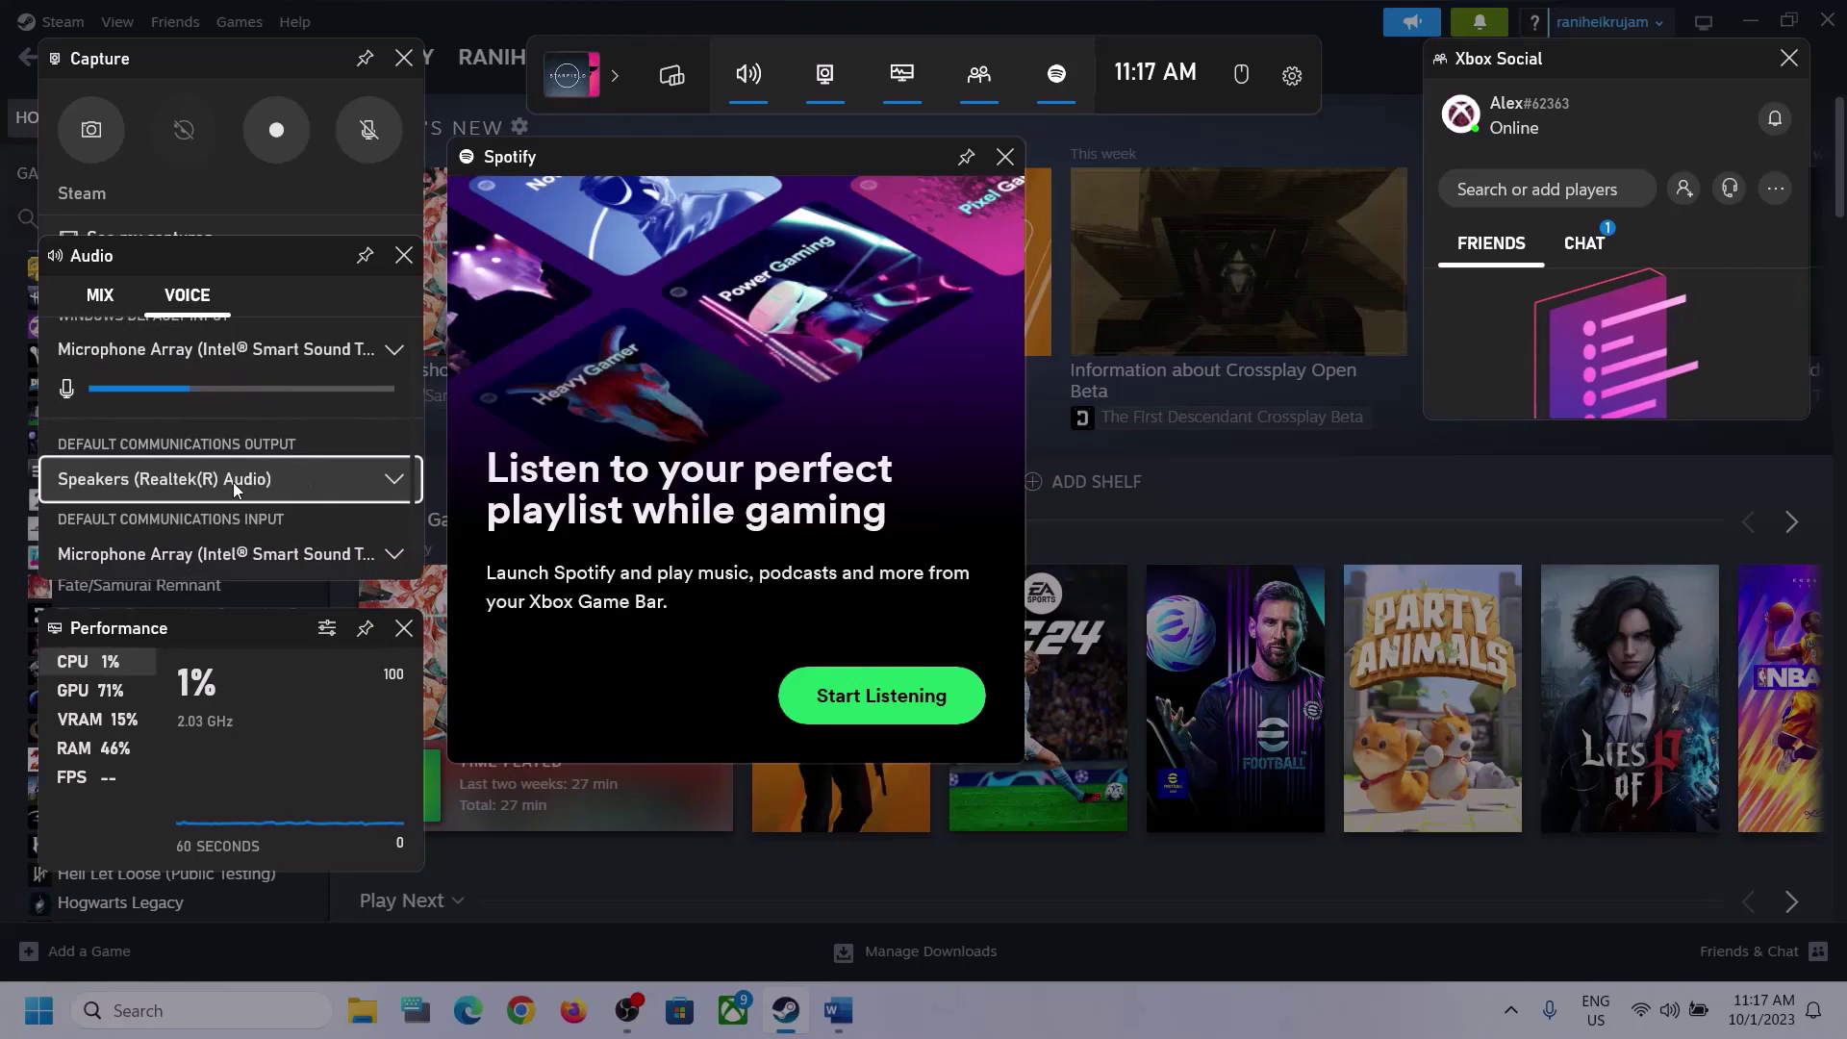
- Set Speakers (Realtek(R) Audio) as communications output, keep Microphone Array as communications input, and close Game Bar
left_click(375, 473)
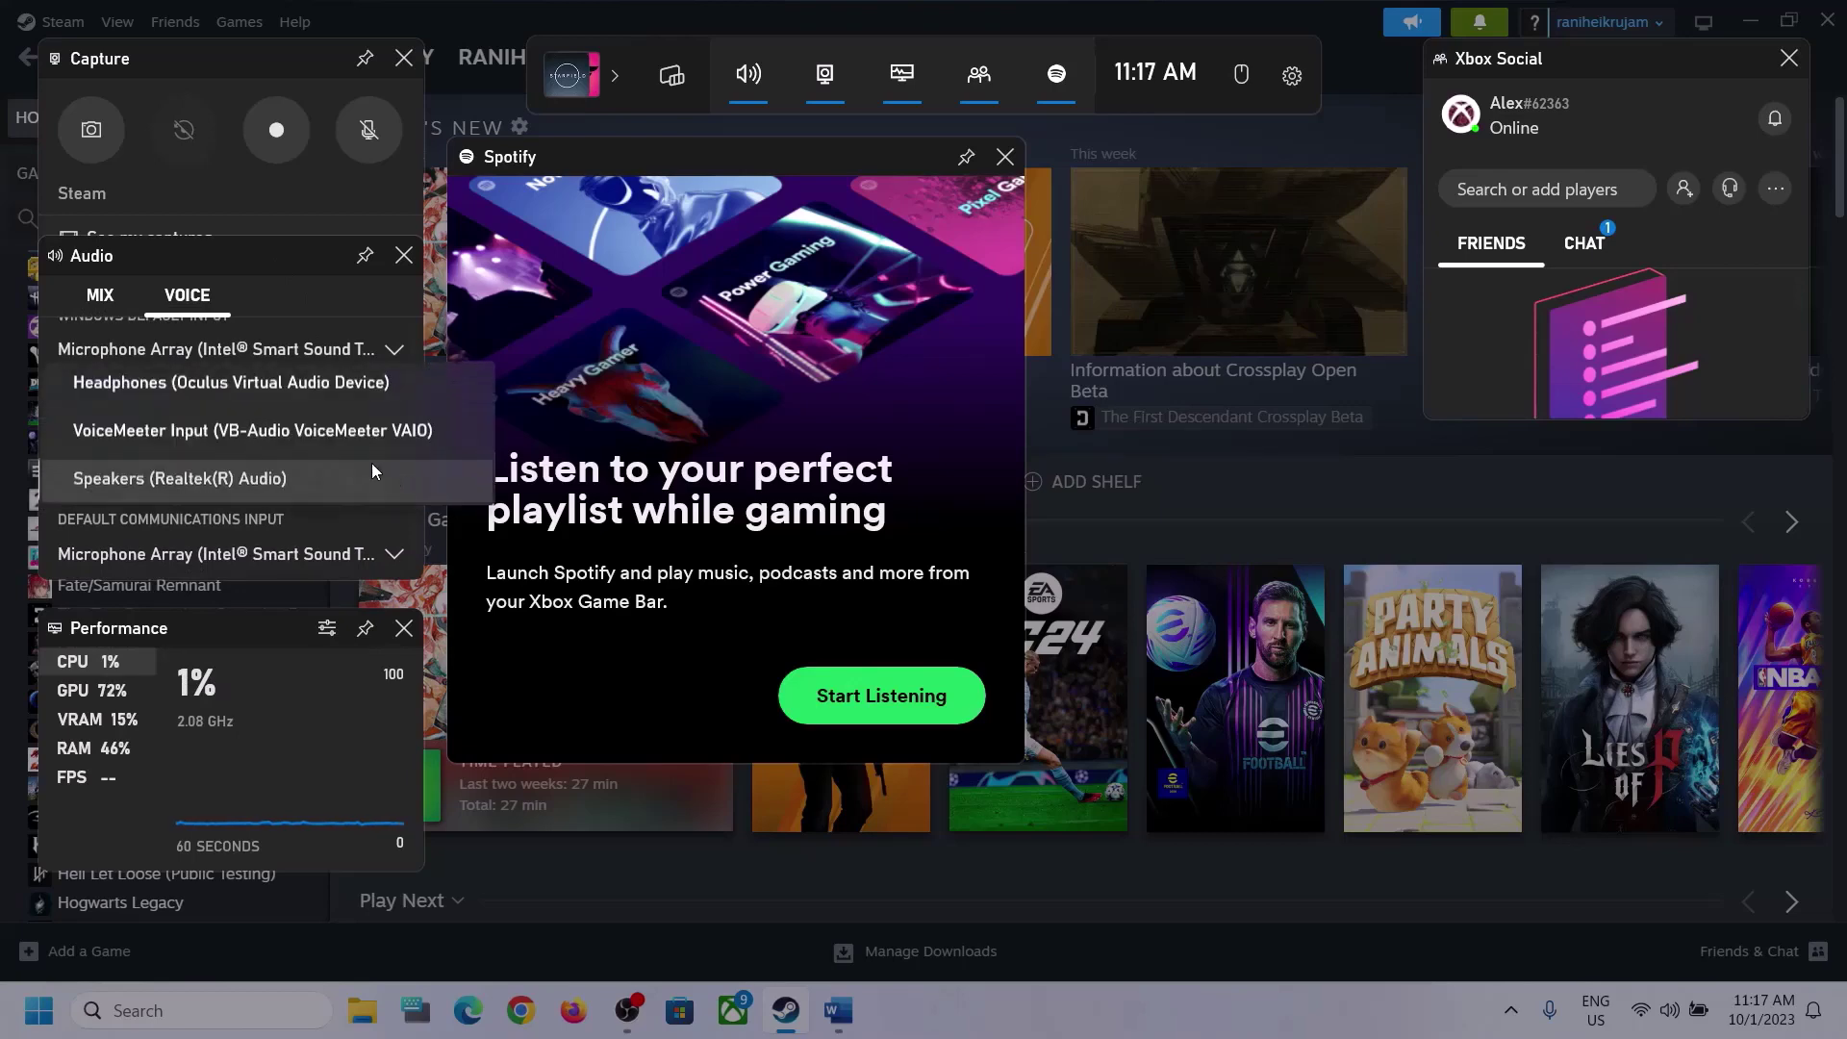
left_click(300, 481)
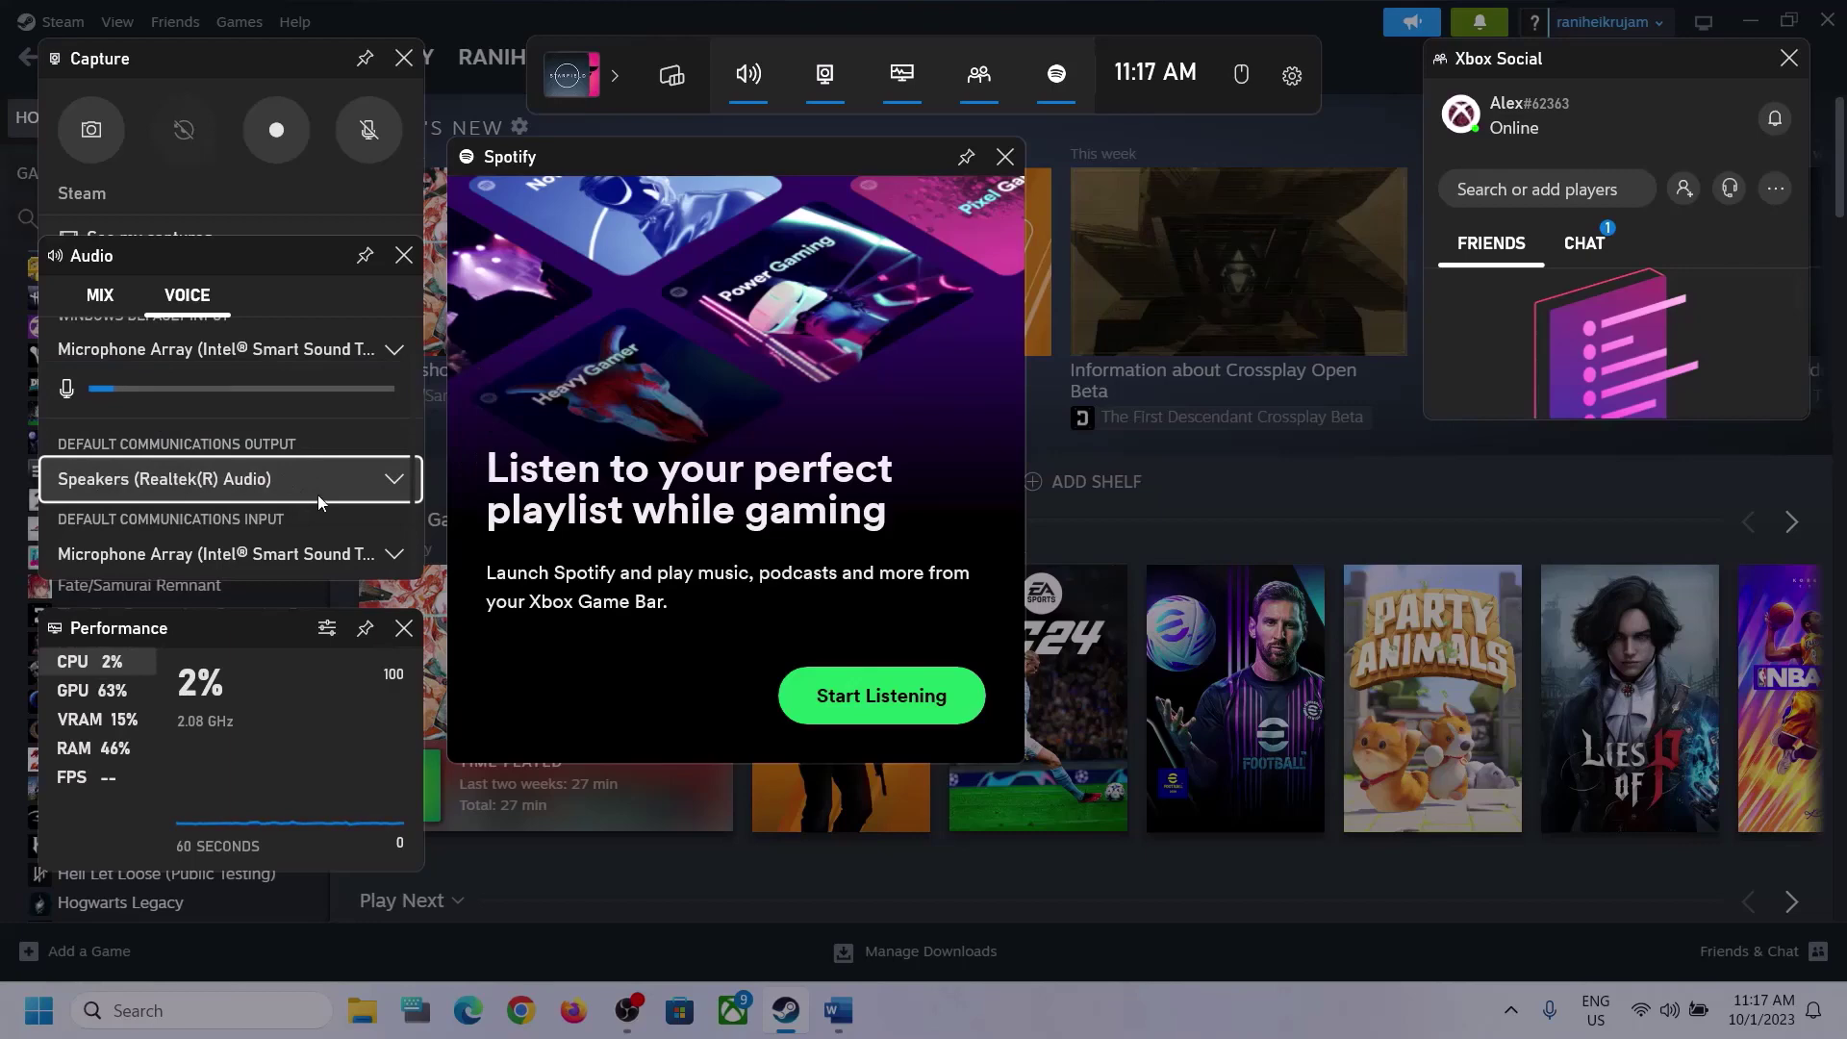
left_click(323, 568)
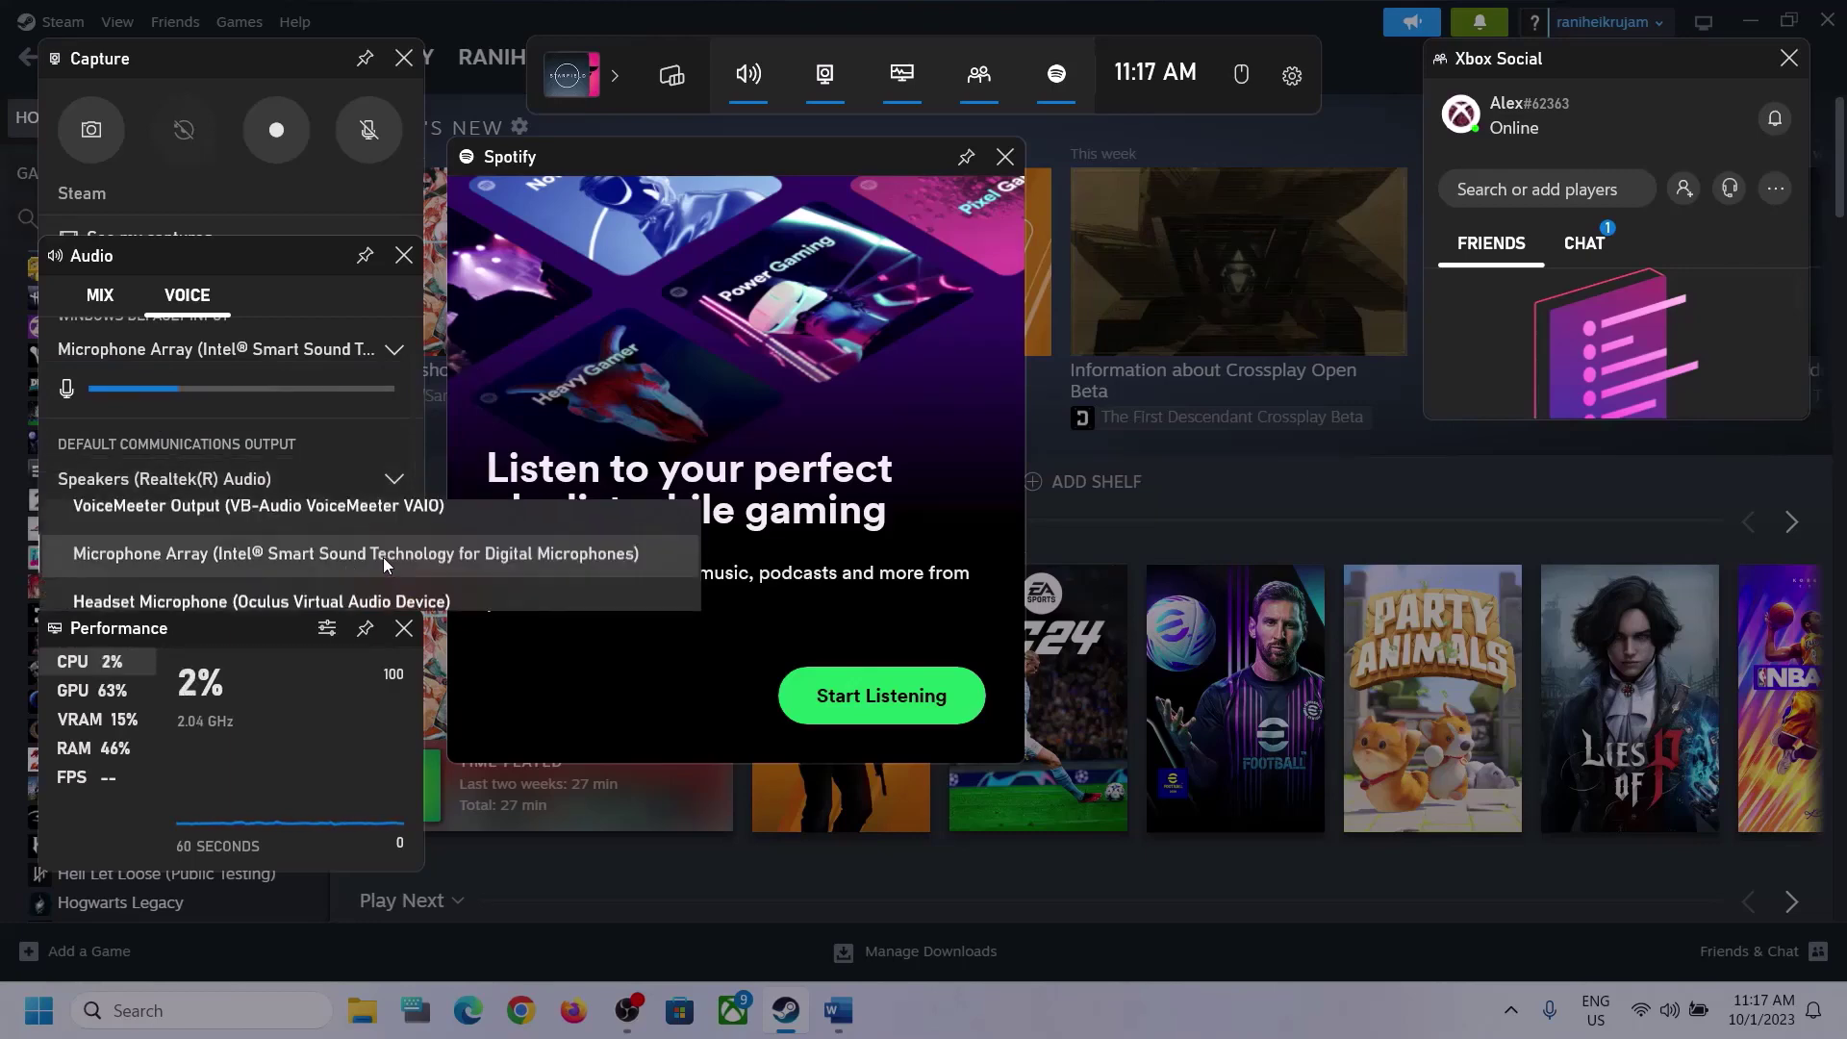
left_click(382, 419)
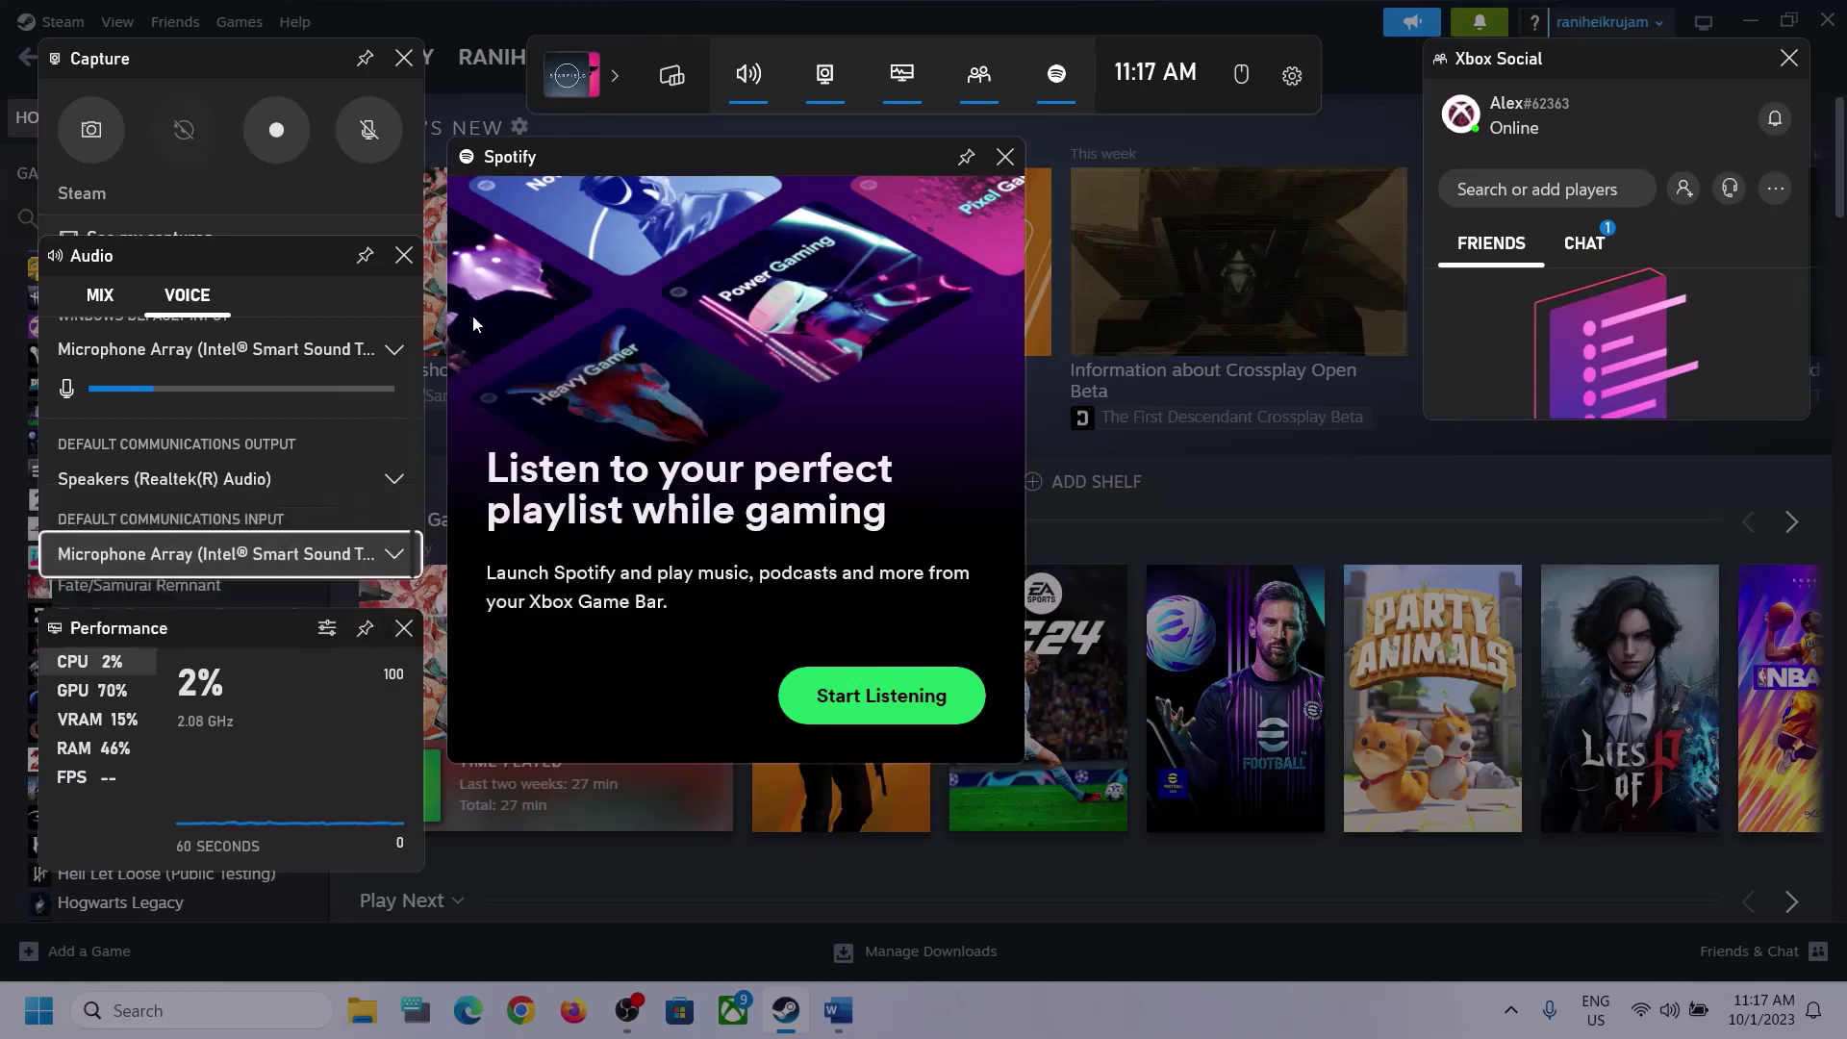
left_click(1066, 286)
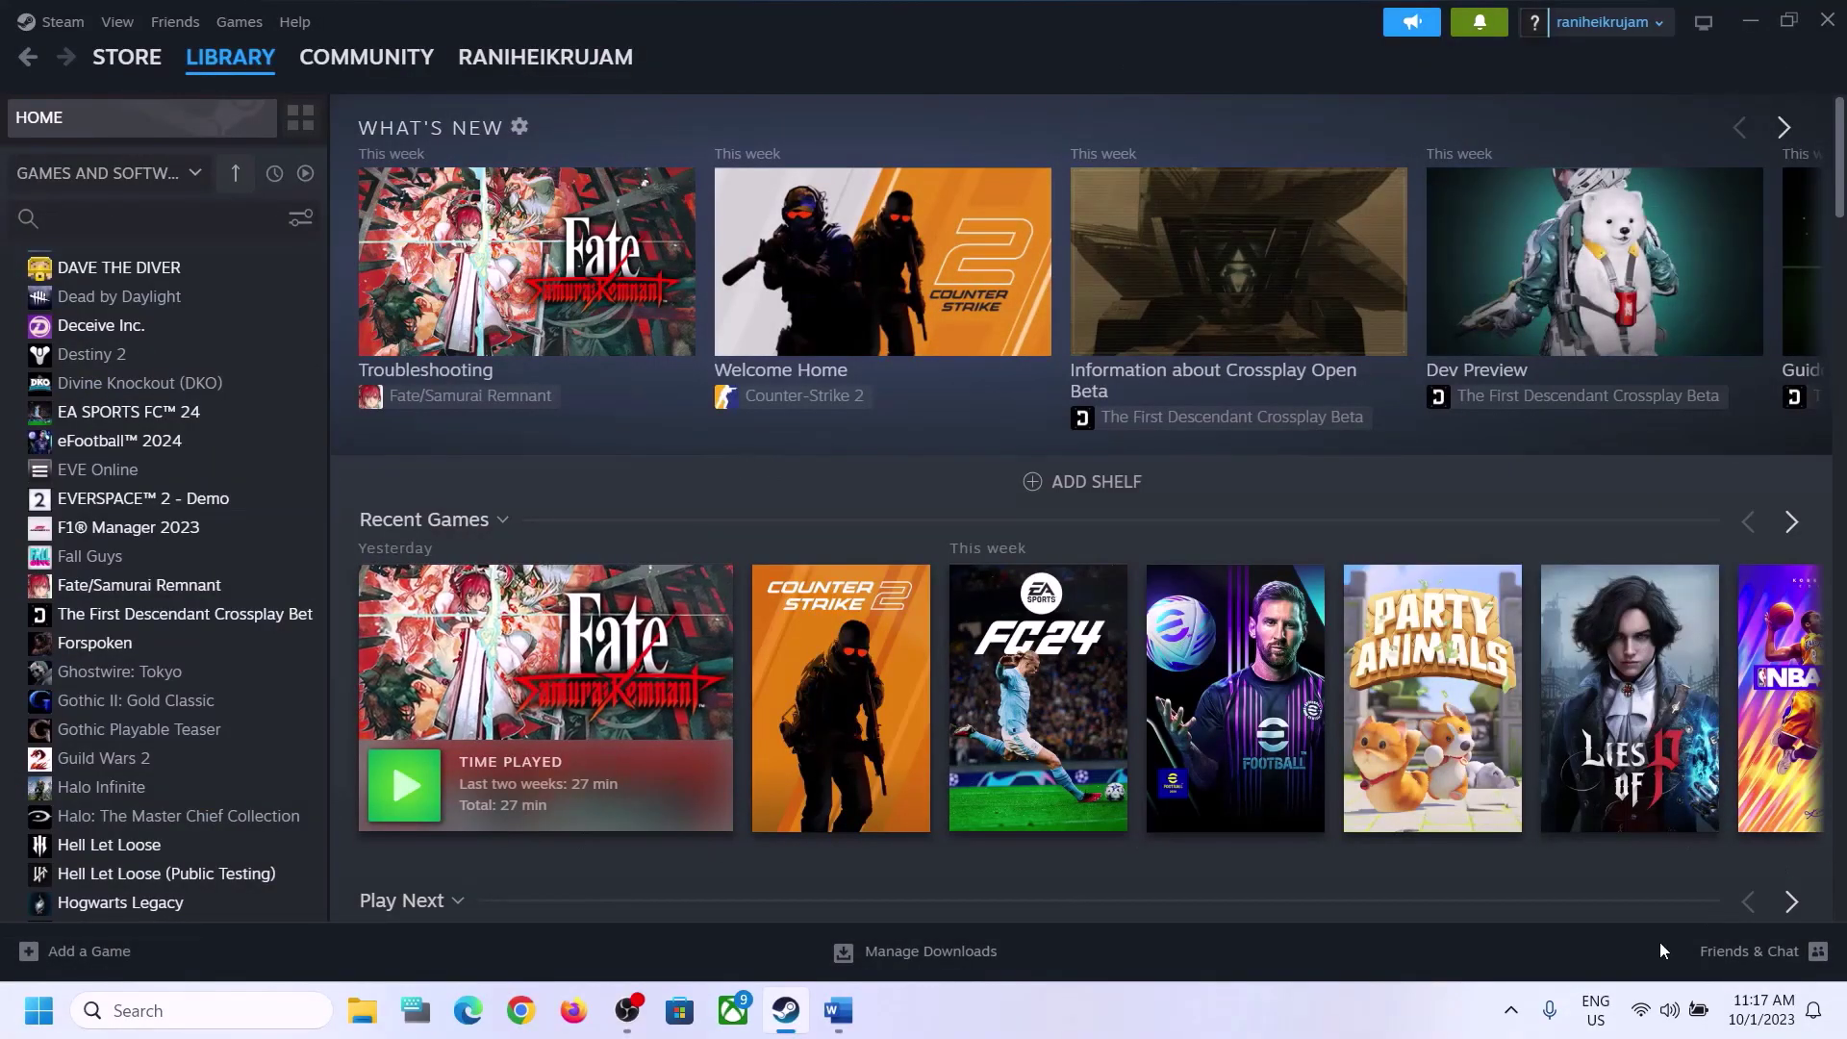
- Review the Step 2 instruction in the Word document, then minimize it
left_click(838, 1009)
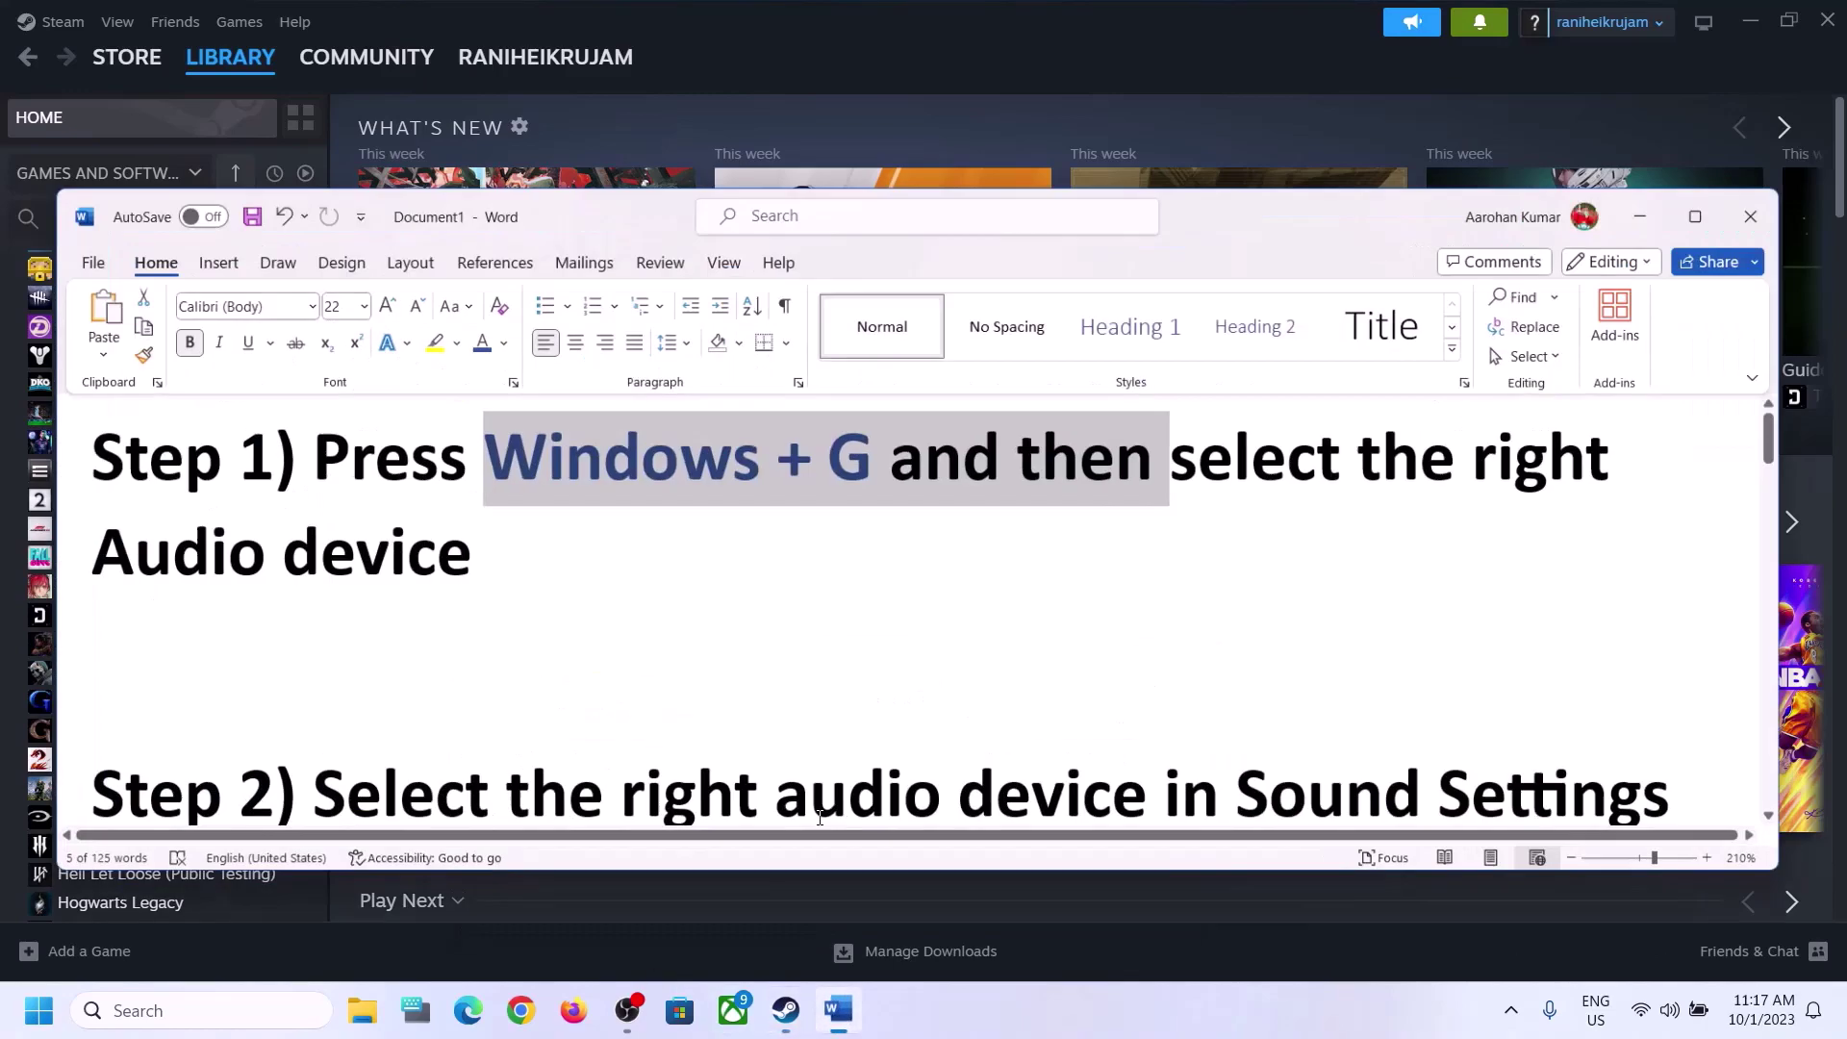
scroll(510, 654, "down", 3)
scroll(541, 635, "up", 2)
left_click_drag(293, 654, 1251, 656)
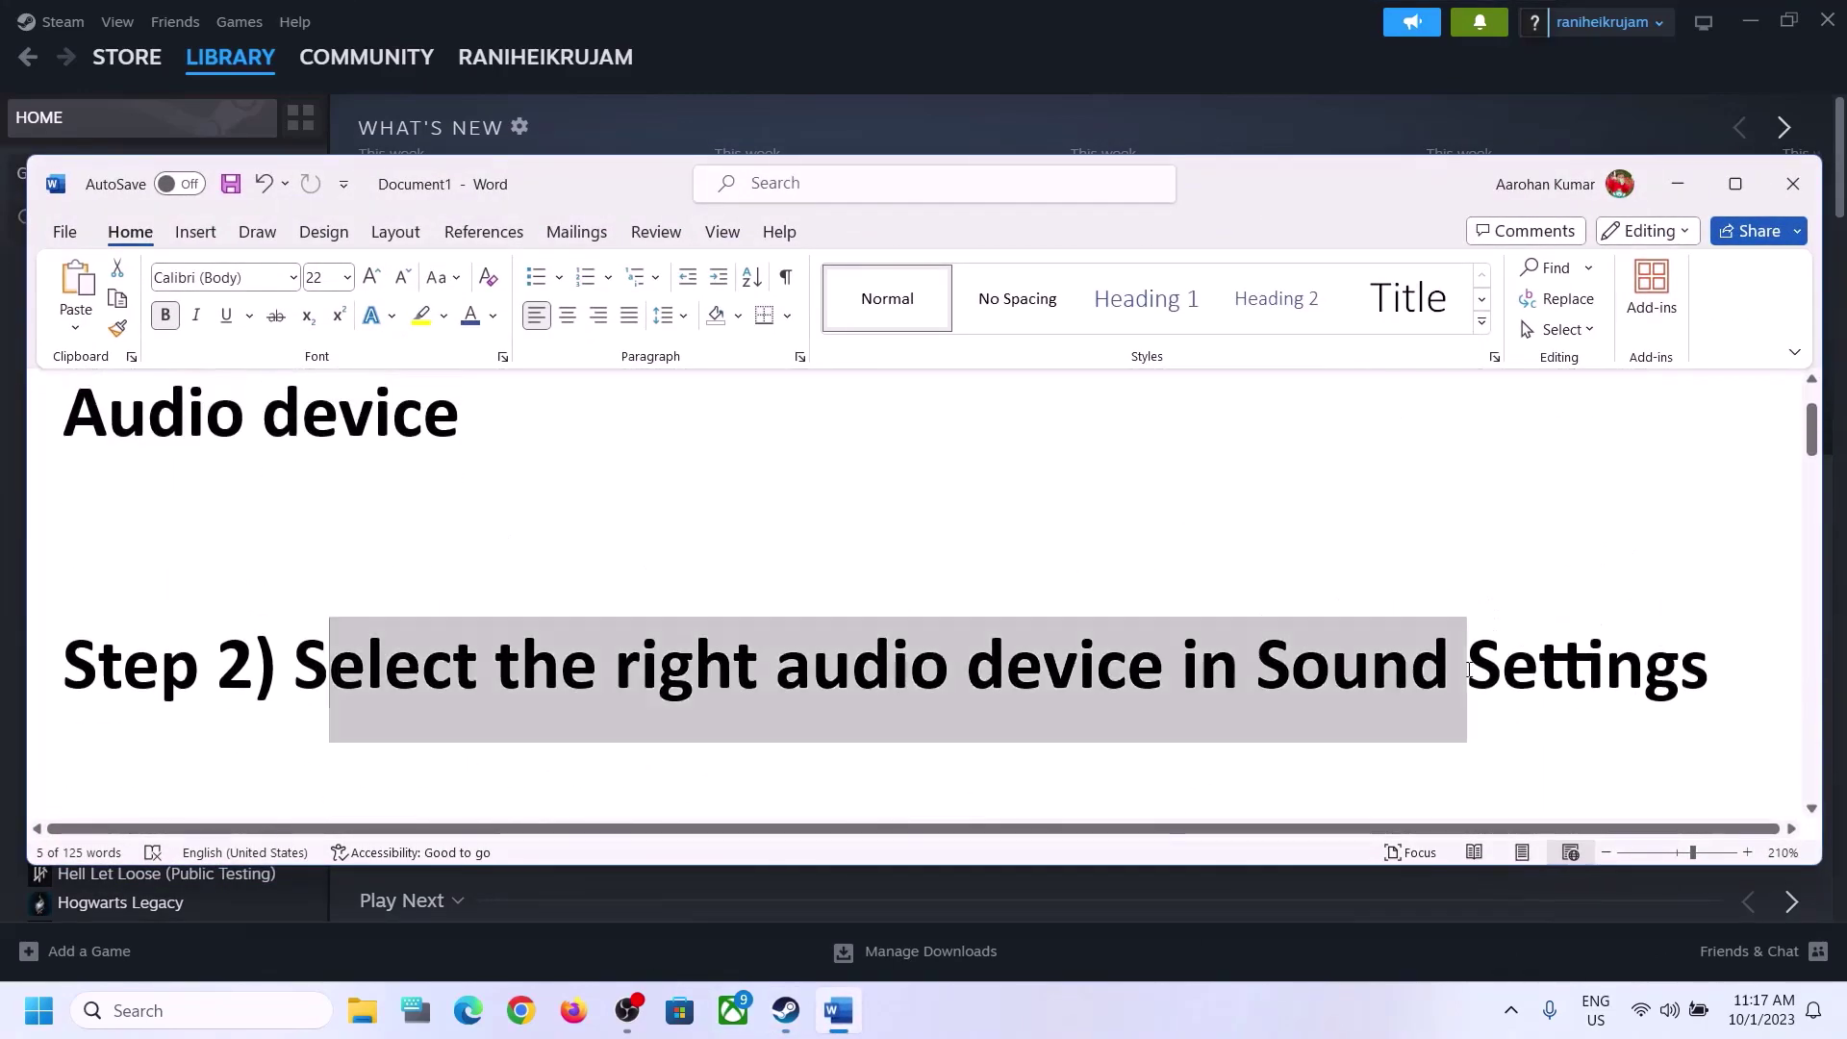
left_click(1677, 184)
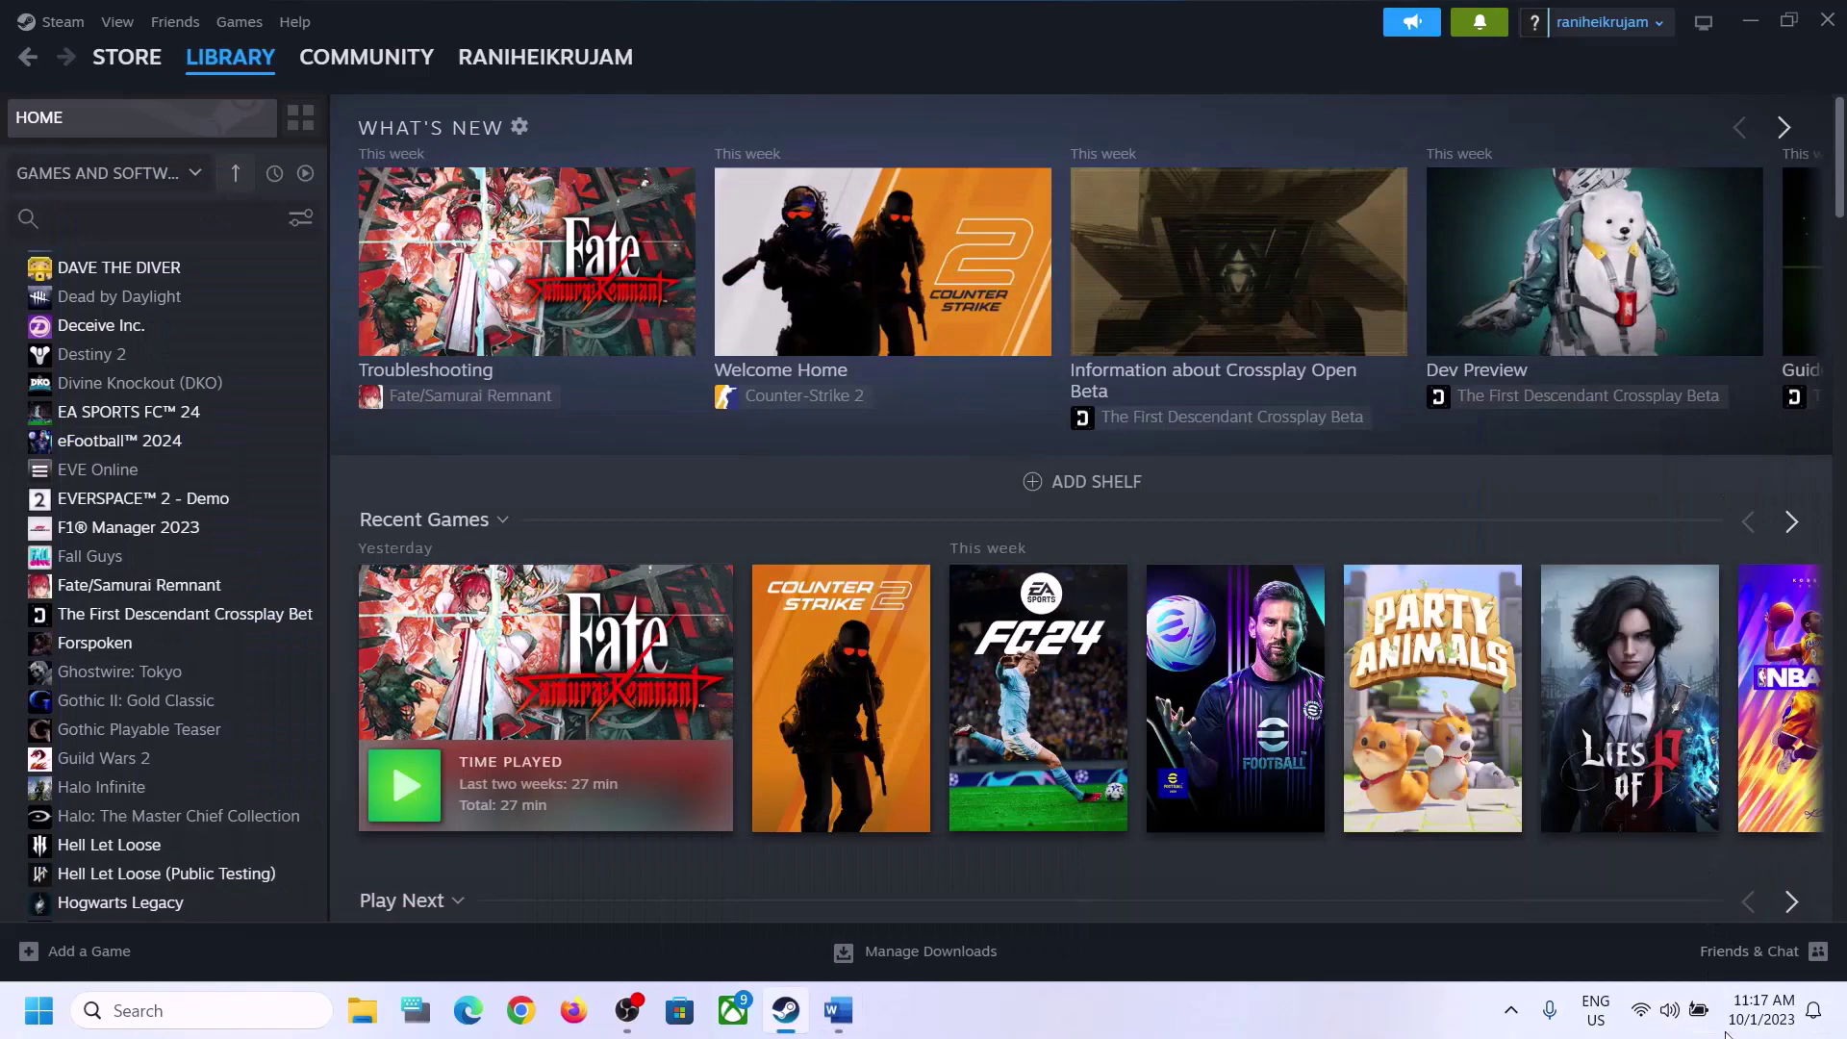
- Confirm Speakers (Realtek(R) Audio) is the Quick Settings sound output, then bring up the speaker icon's menu
left_click(1673, 1017)
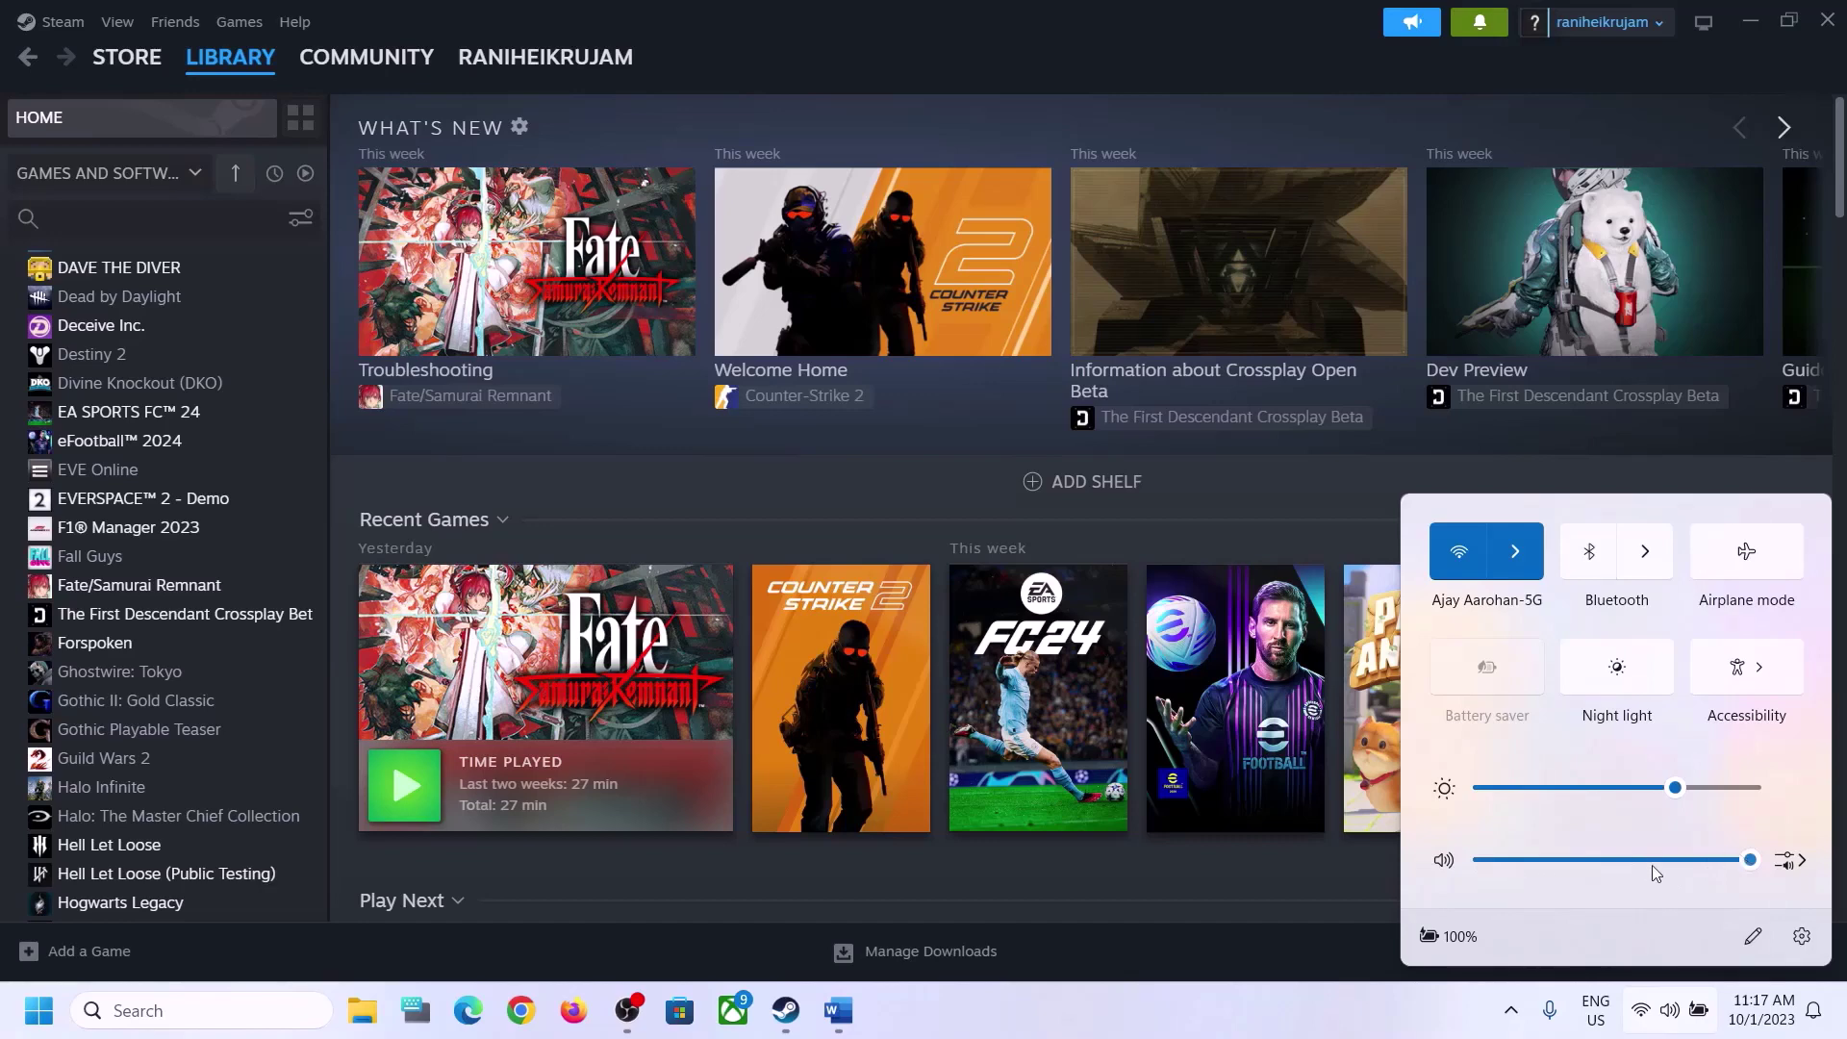
left_click(1792, 862)
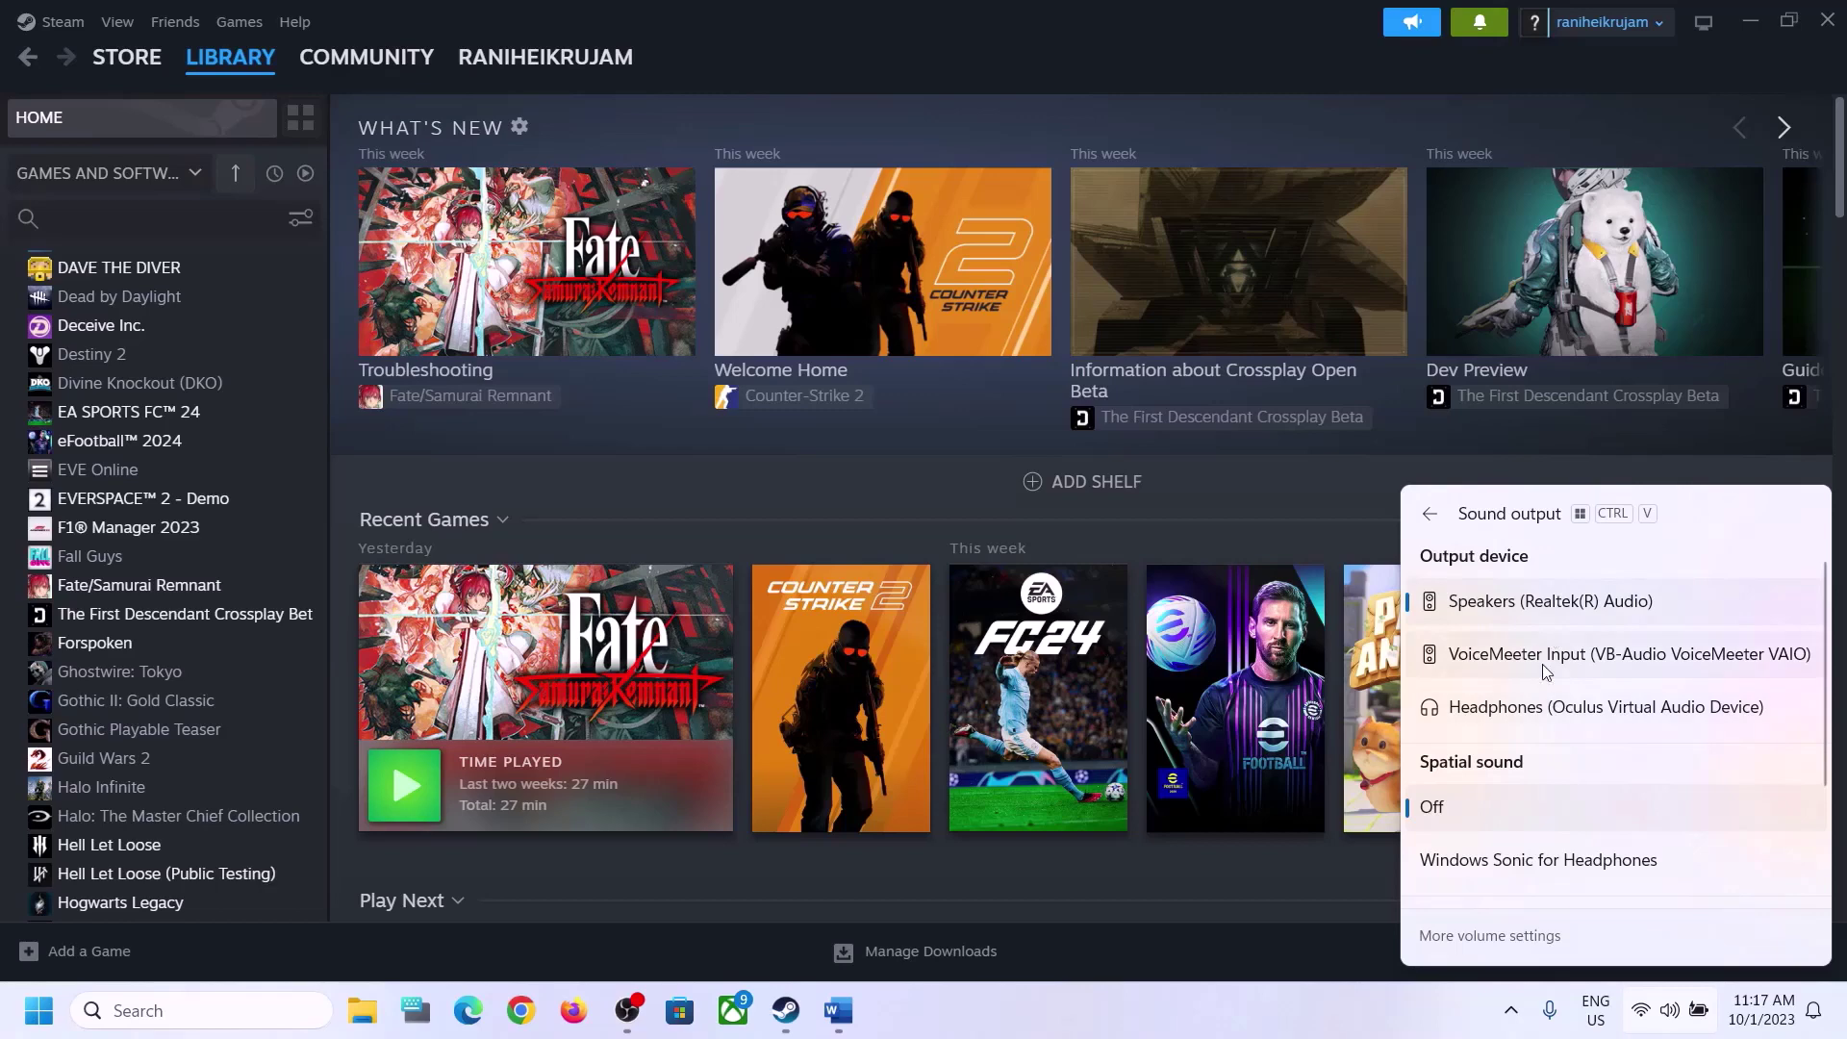
scroll(1566, 783, "down", 3)
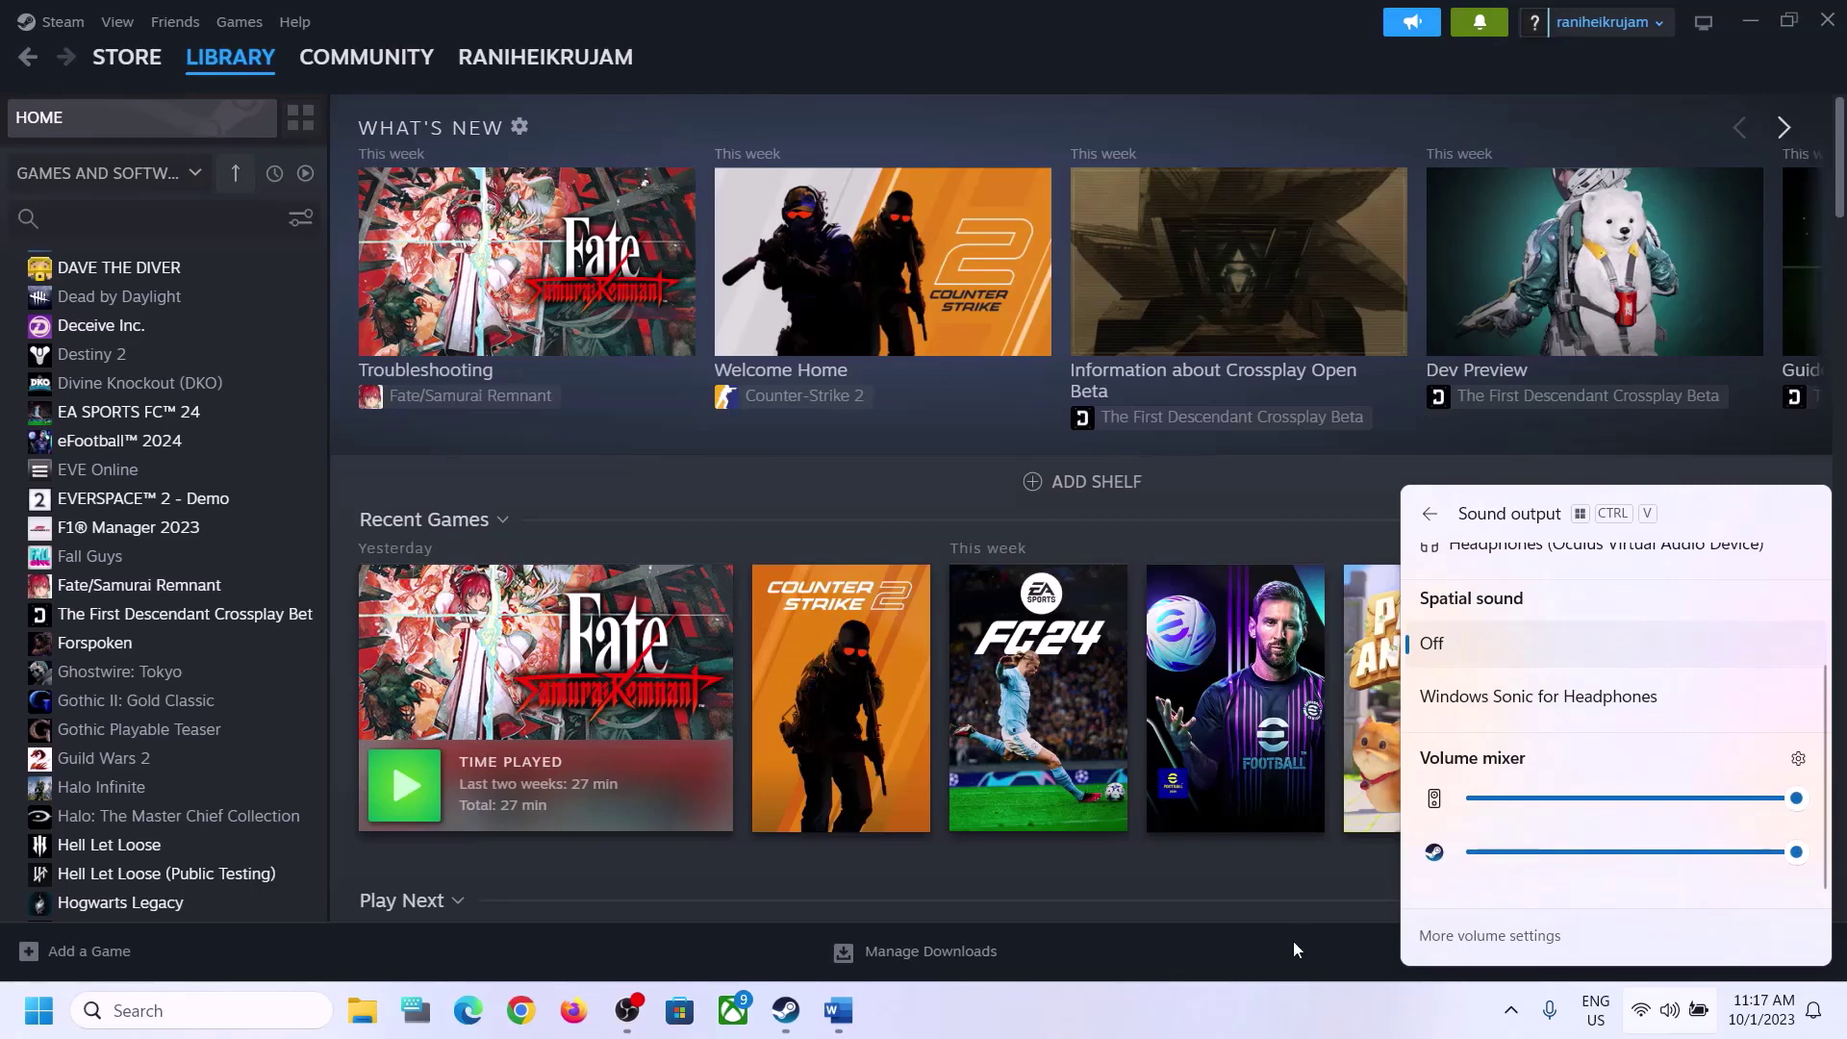
left_click(1455, 1004)
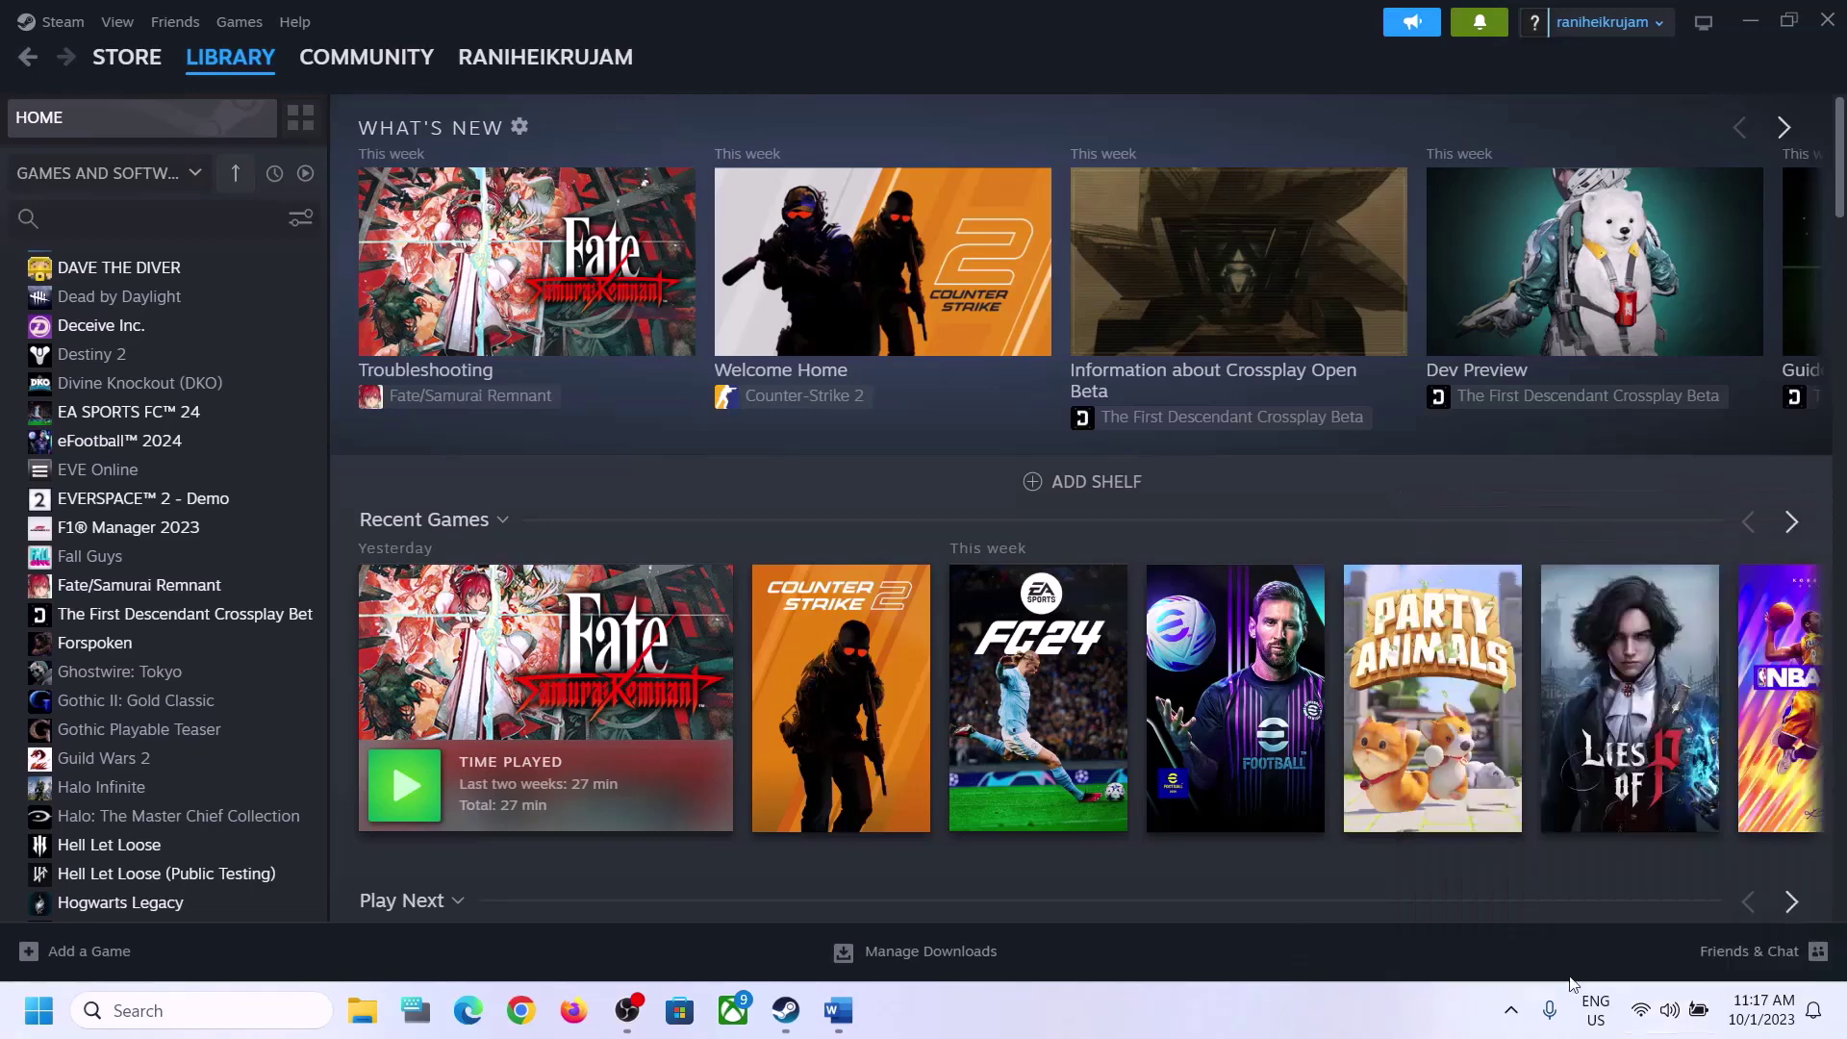
right_click(1670, 1023)
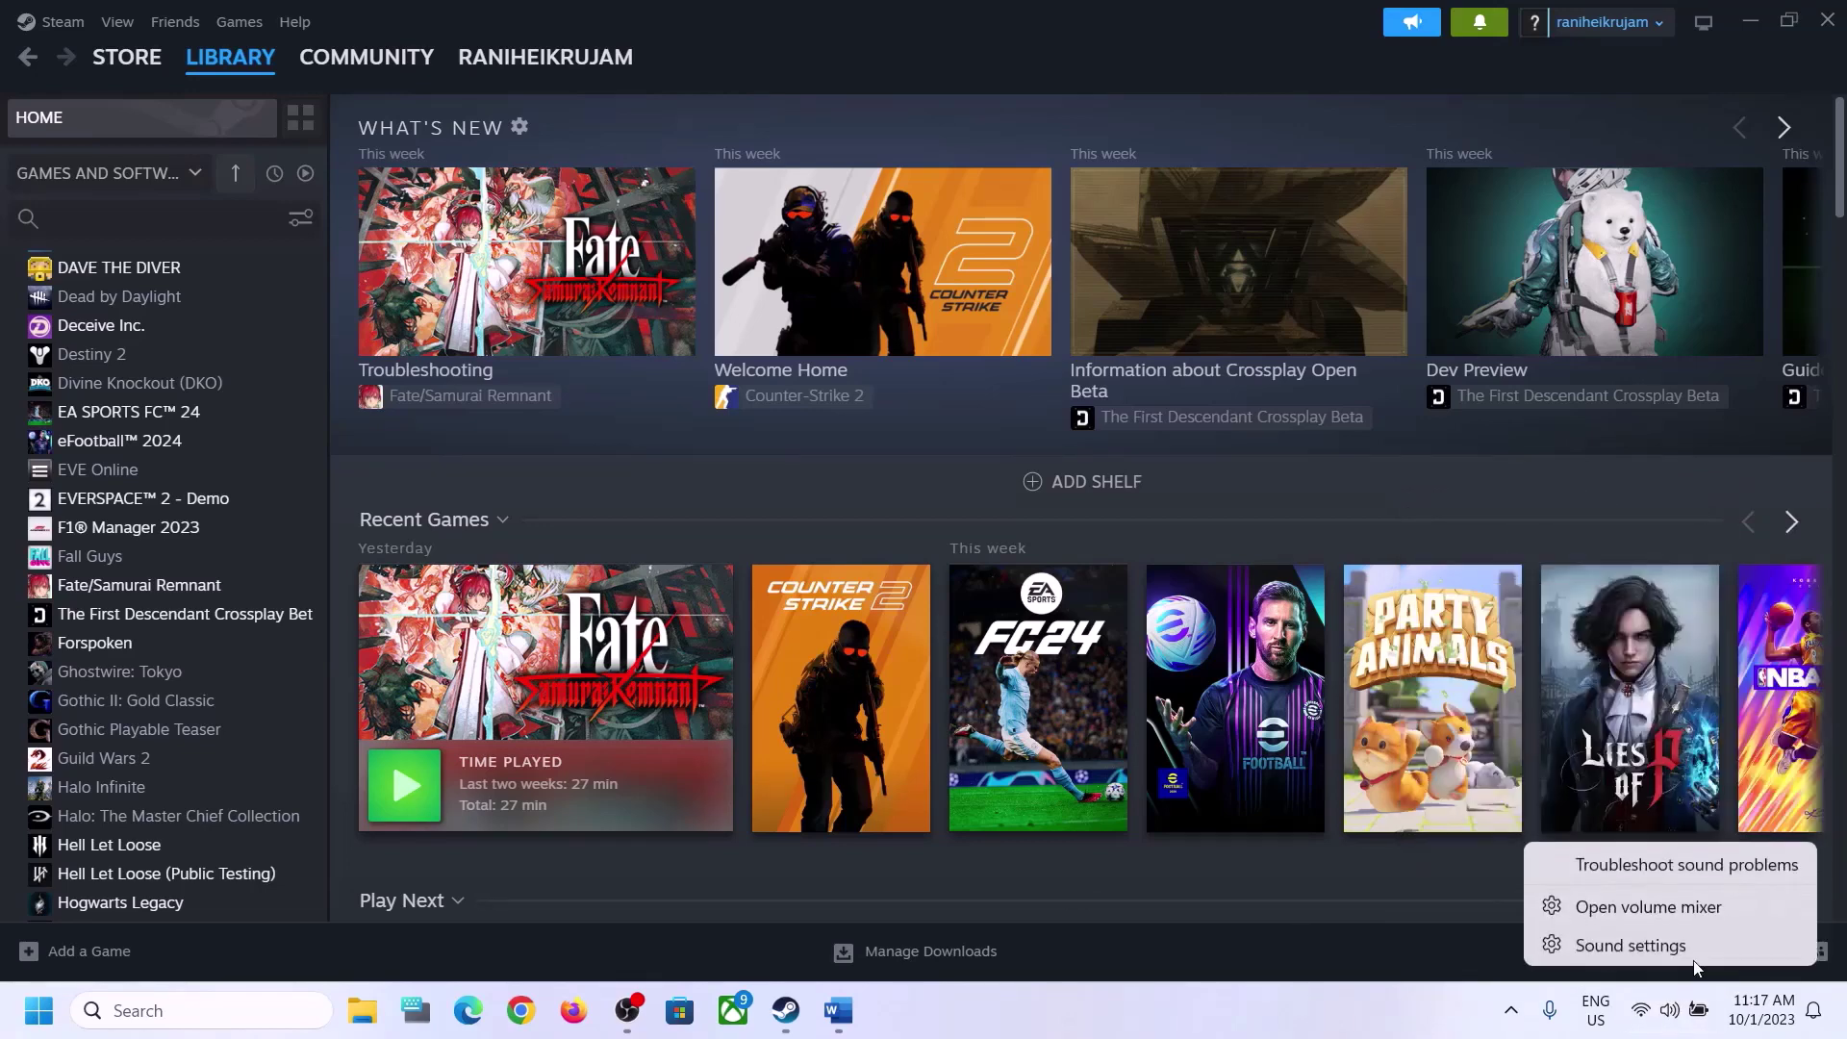
- Check Speakers output and Microphone Array input on the Sound and Volume mixer pages, then close Settings
left_click(1642, 943)
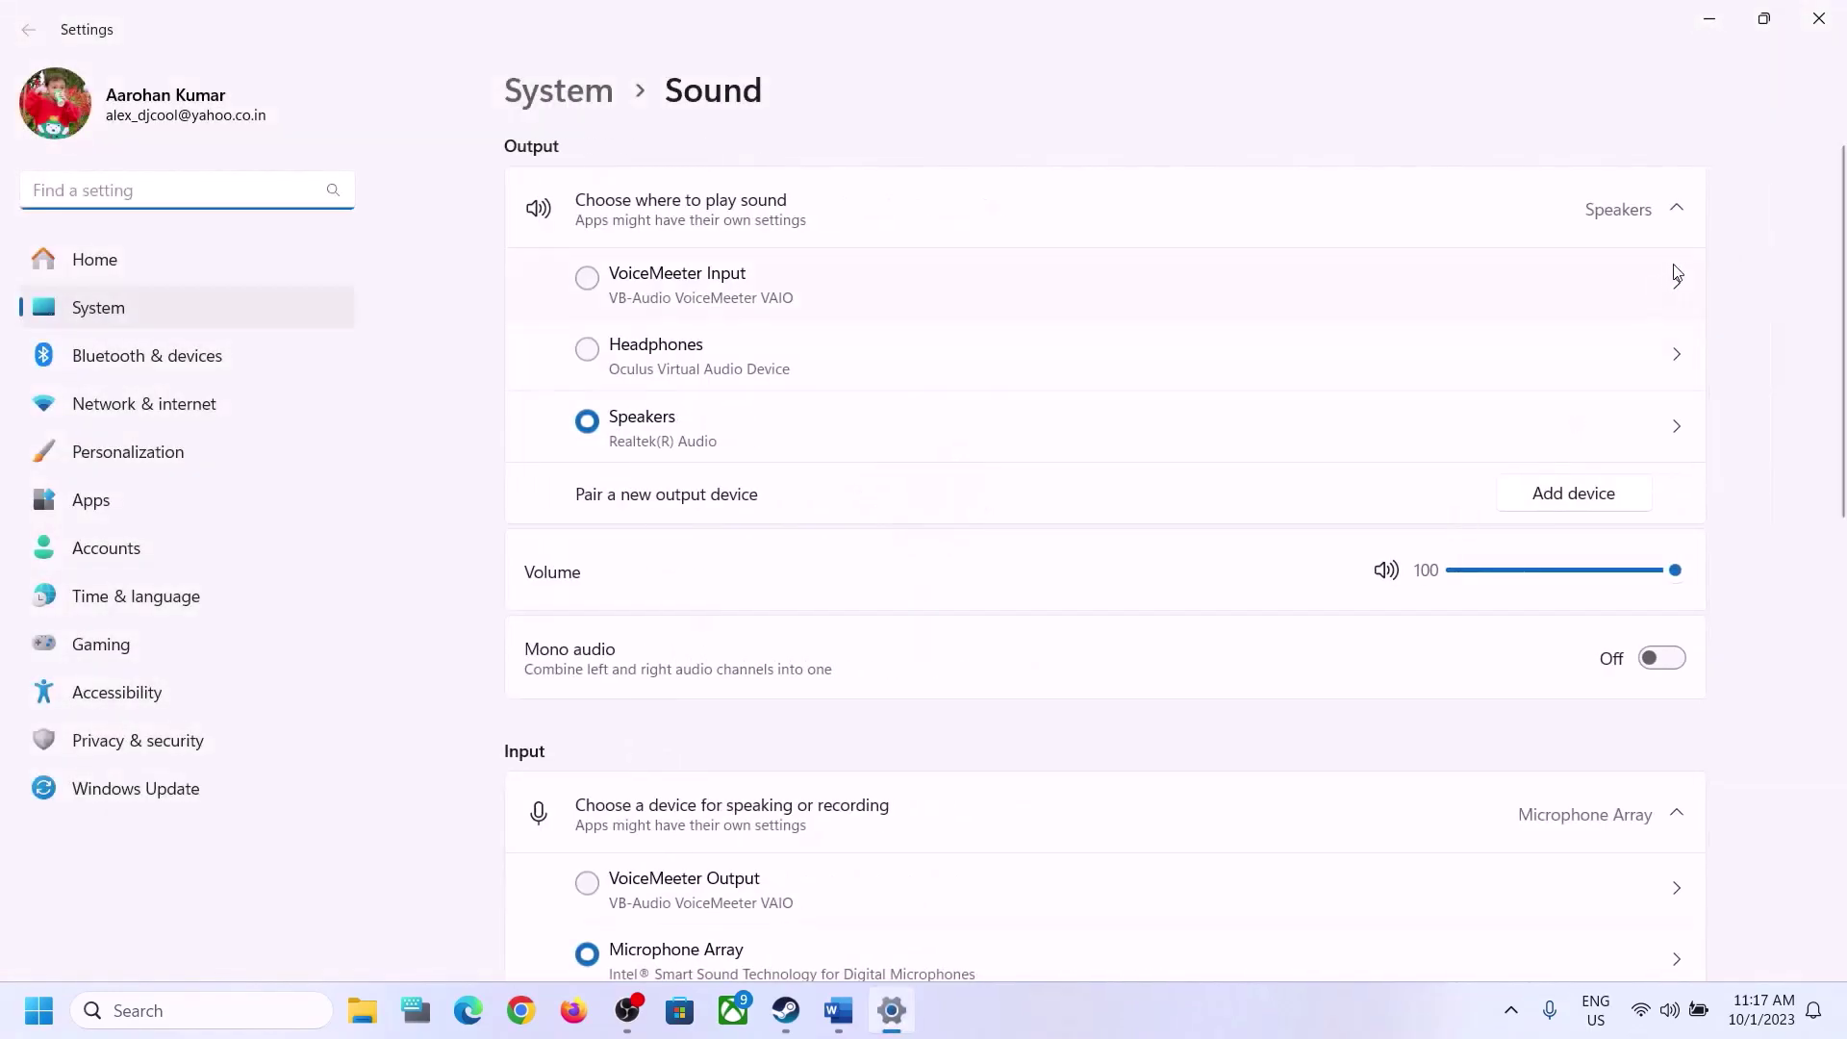
left_click(1677, 211)
left_click(1628, 218)
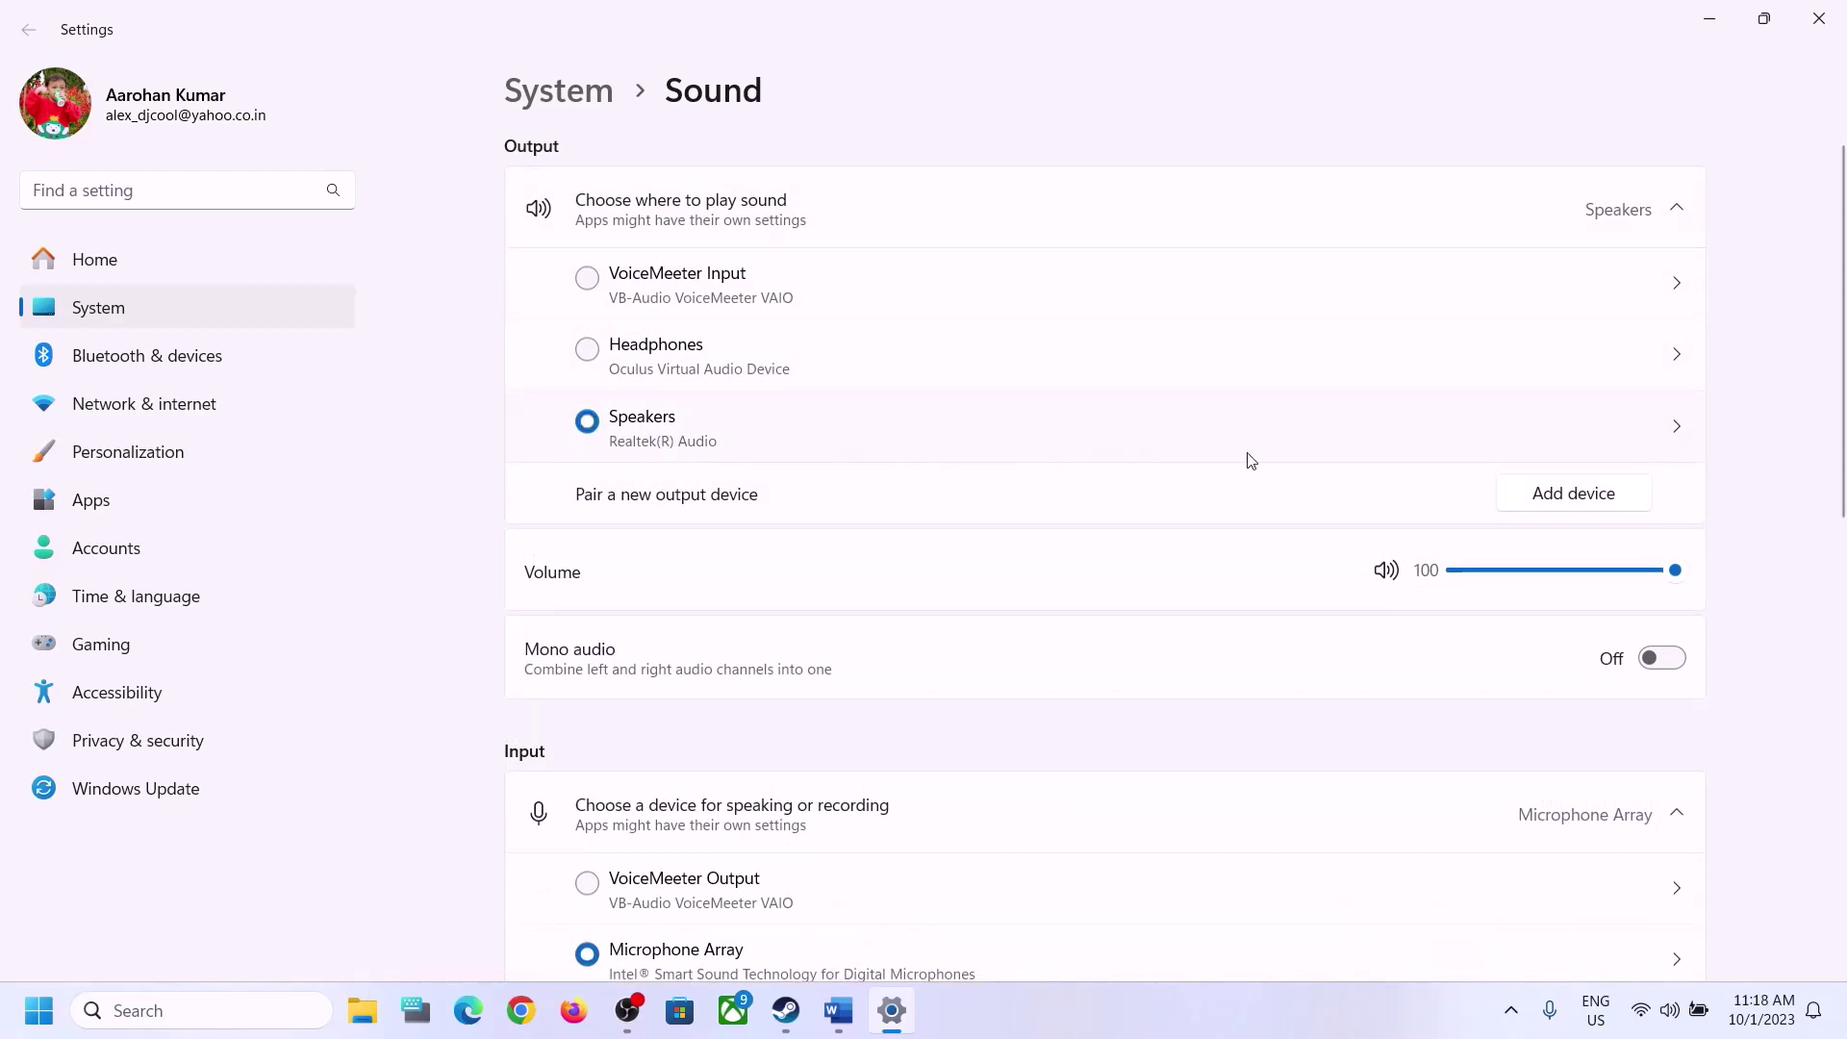
scroll(1378, 731, "down", 8)
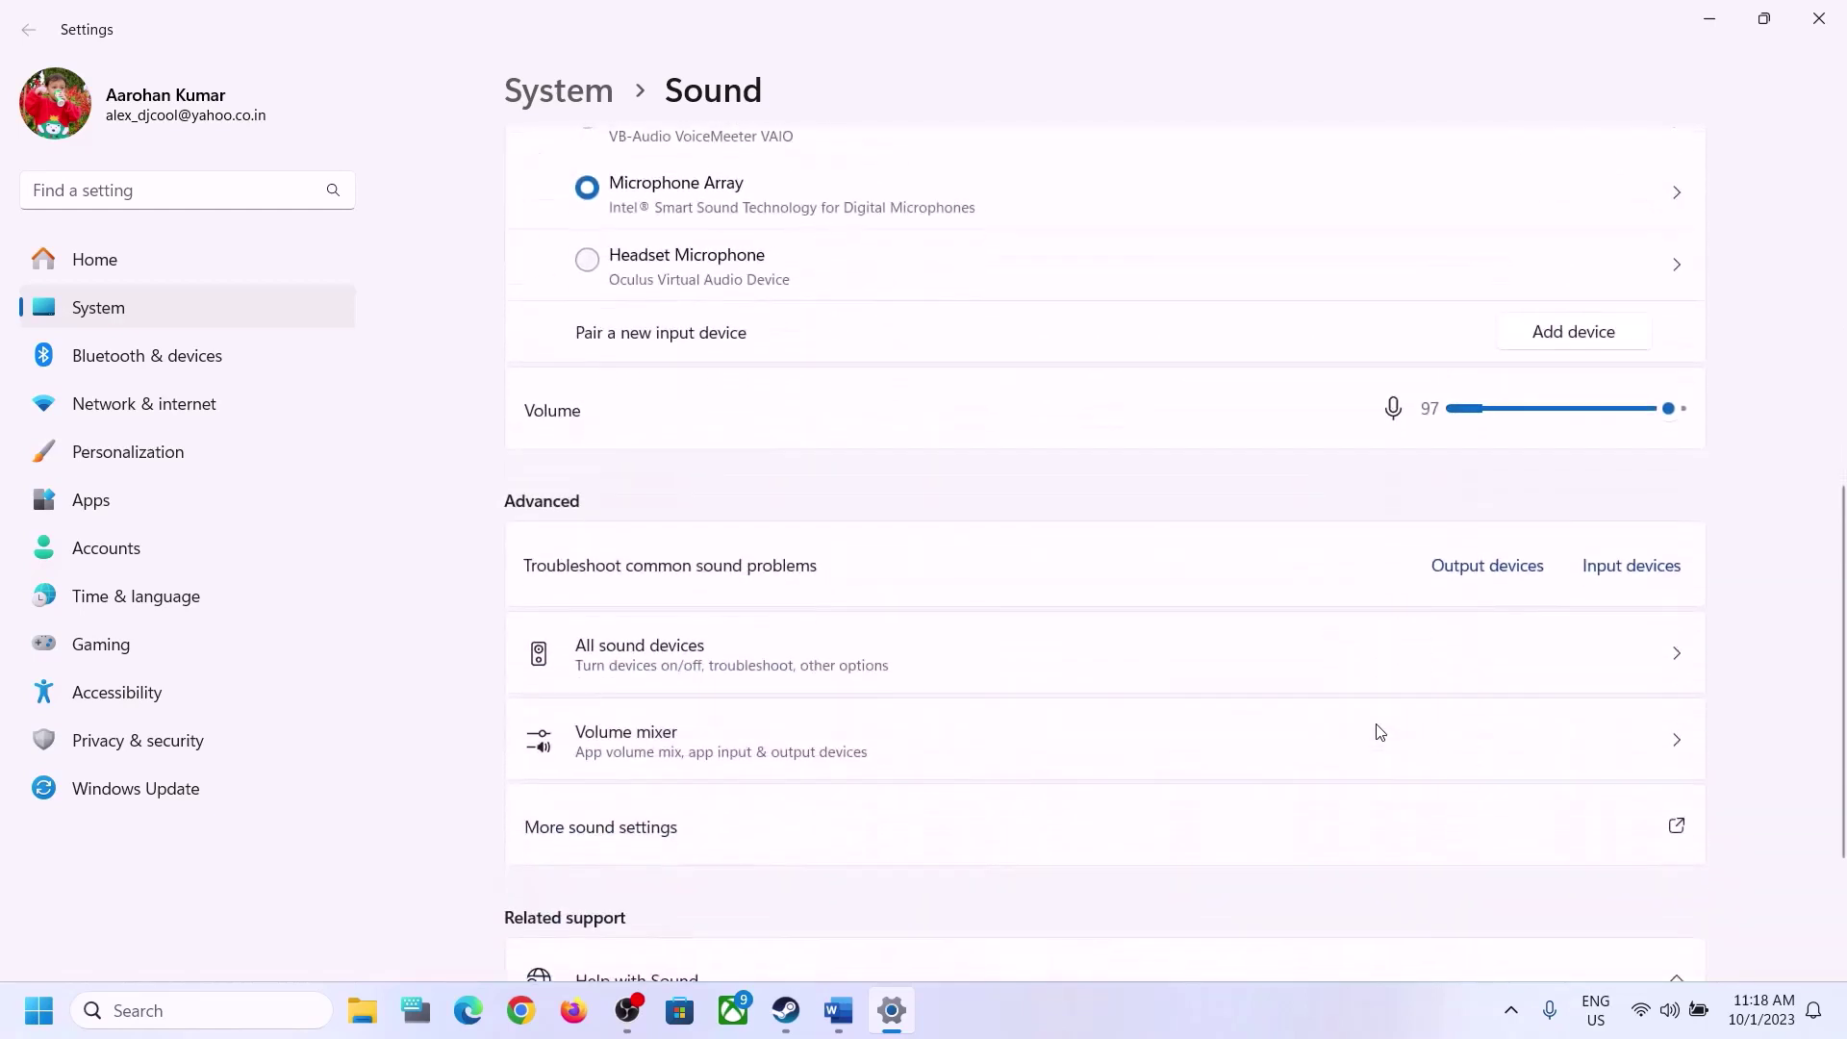
scroll(1373, 731, "up", 3)
scroll(1369, 731, "down", 3)
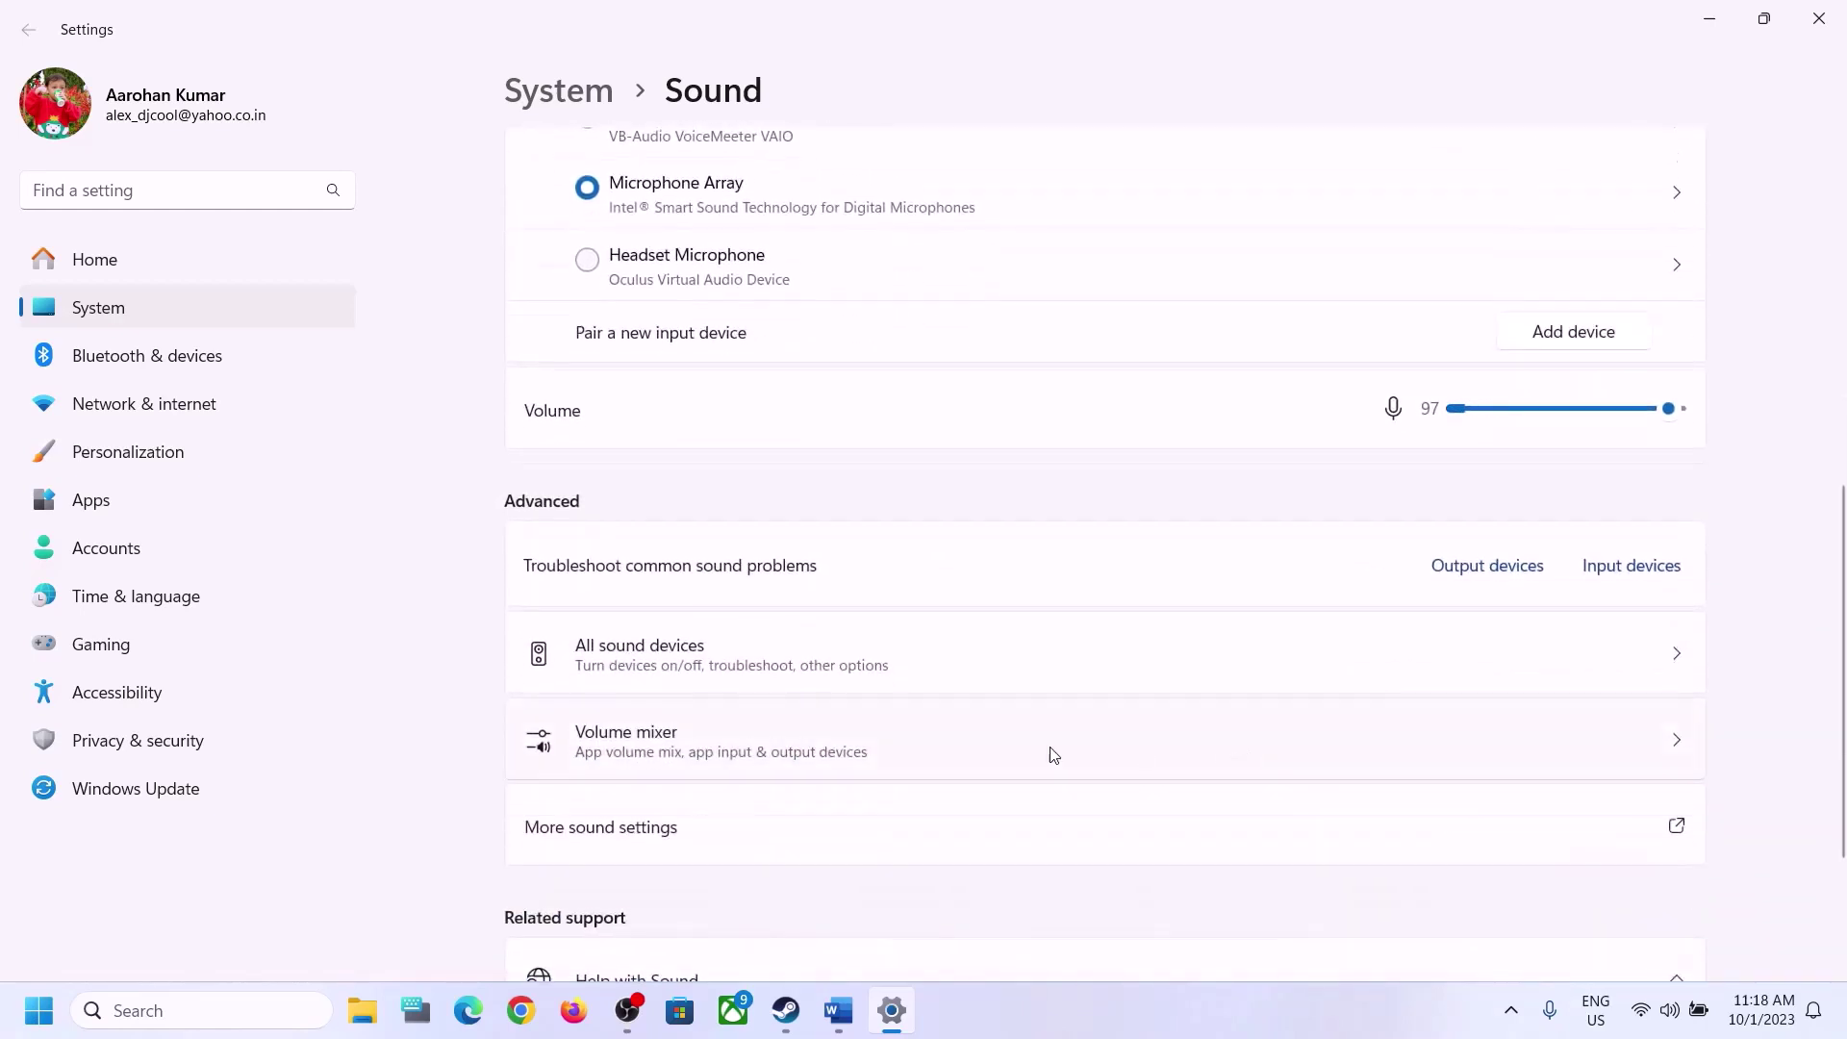
left_click(623, 749)
scroll(1280, 685, "down", 1)
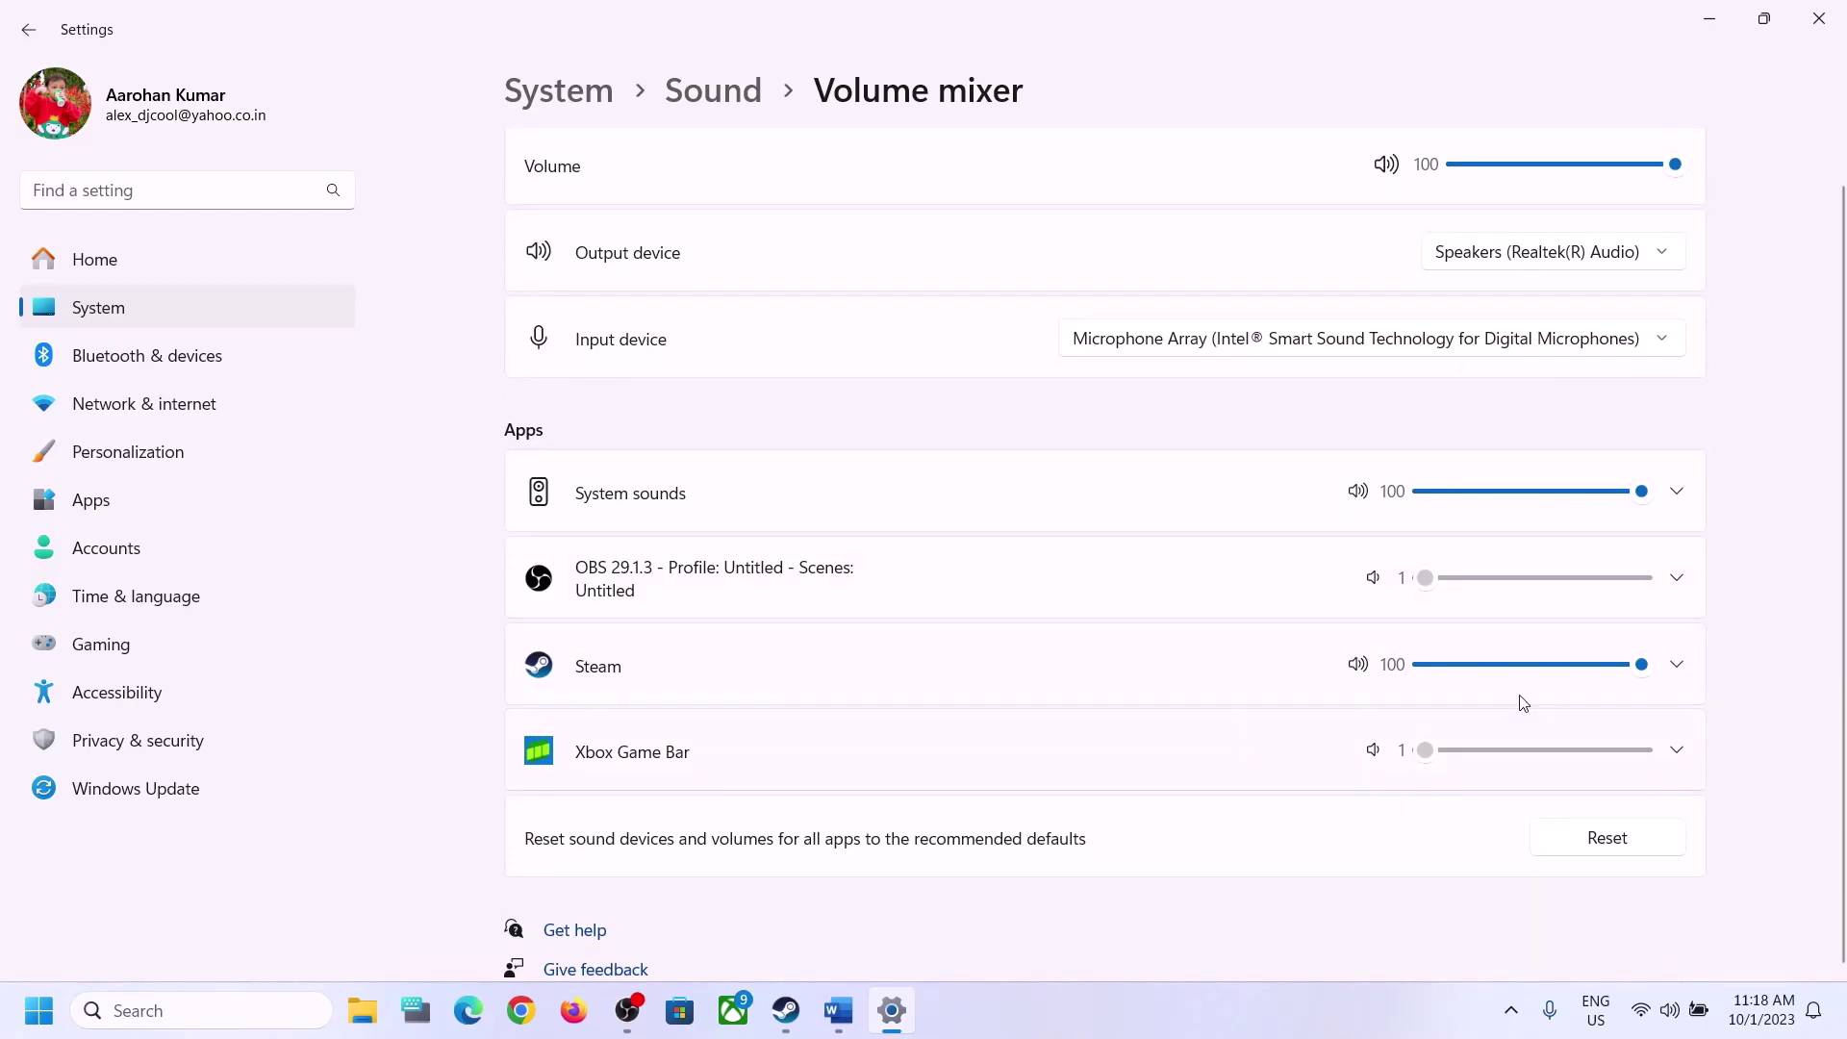
left_click(1817, 17)
left_click(833, 1012)
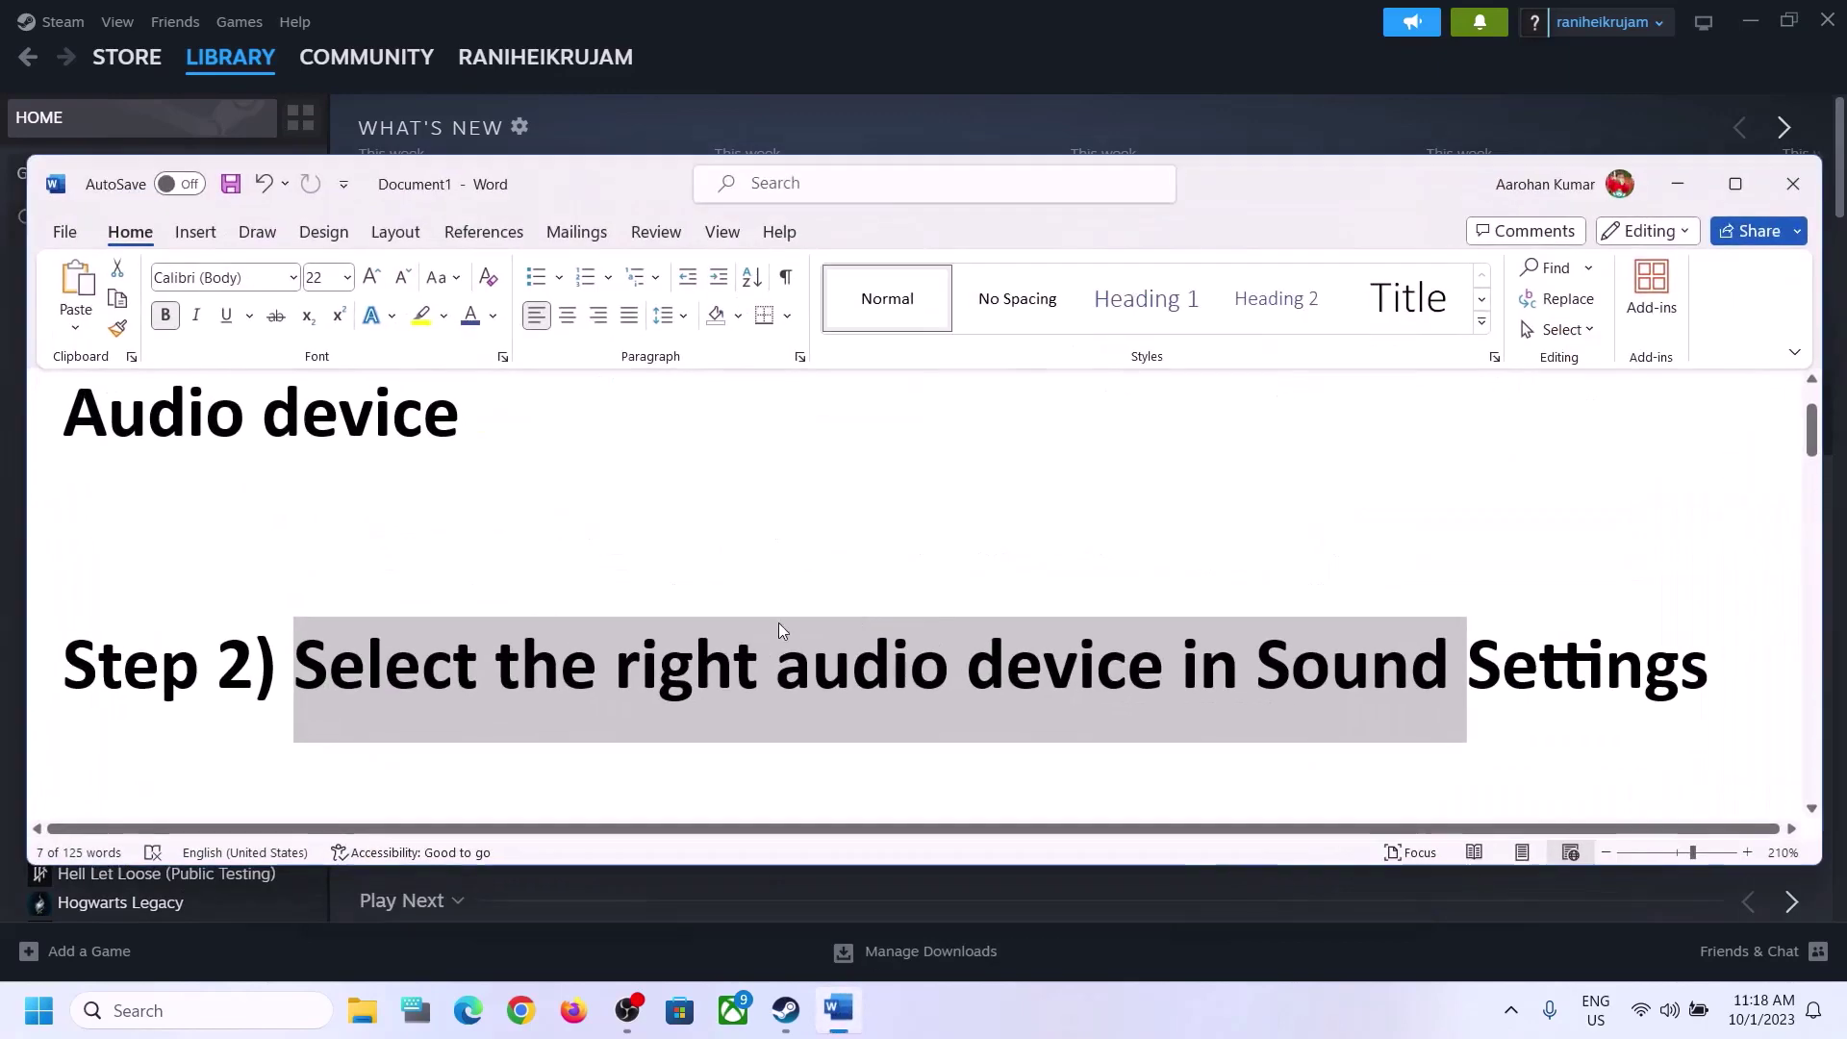
scroll(798, 737, "down", 2)
scroll(798, 737, "down", 1)
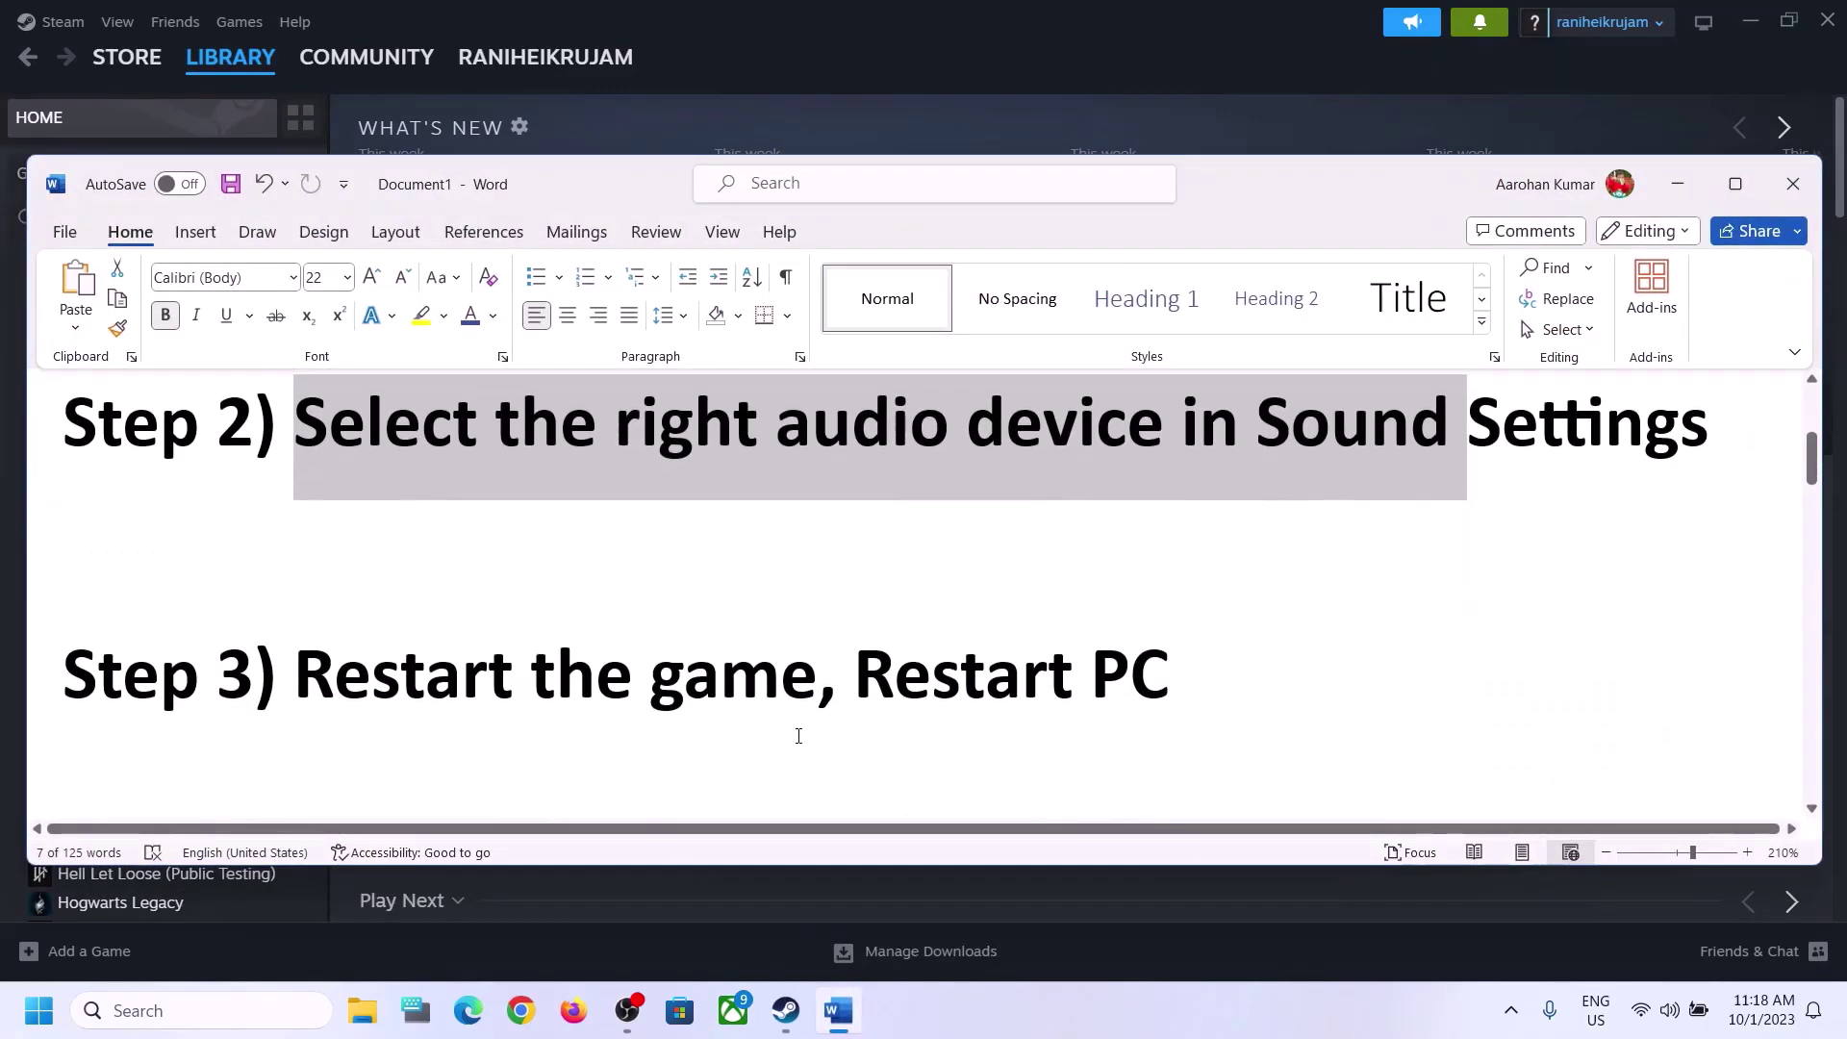
left_click_drag(293, 678, 785, 679)
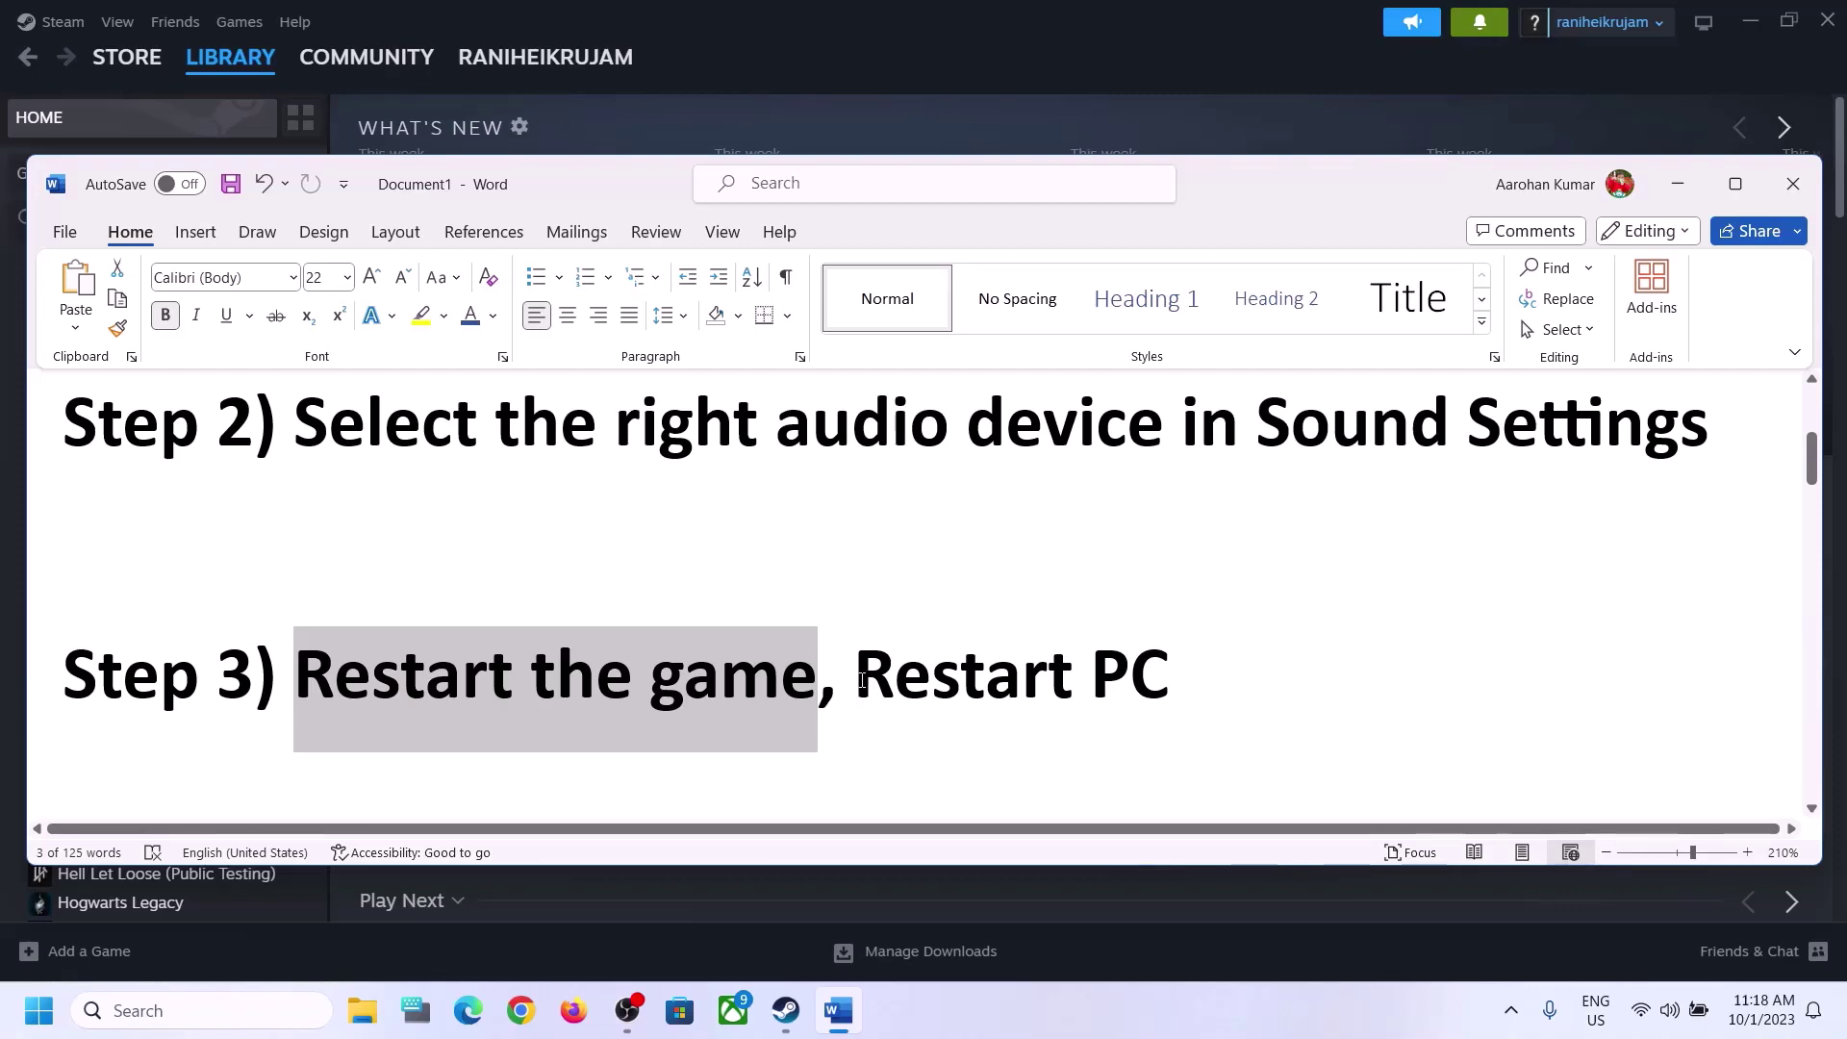
left_click_drag(855, 680, 1169, 680)
left_click(39, 1010)
left_click(699, 927)
key("Escape")
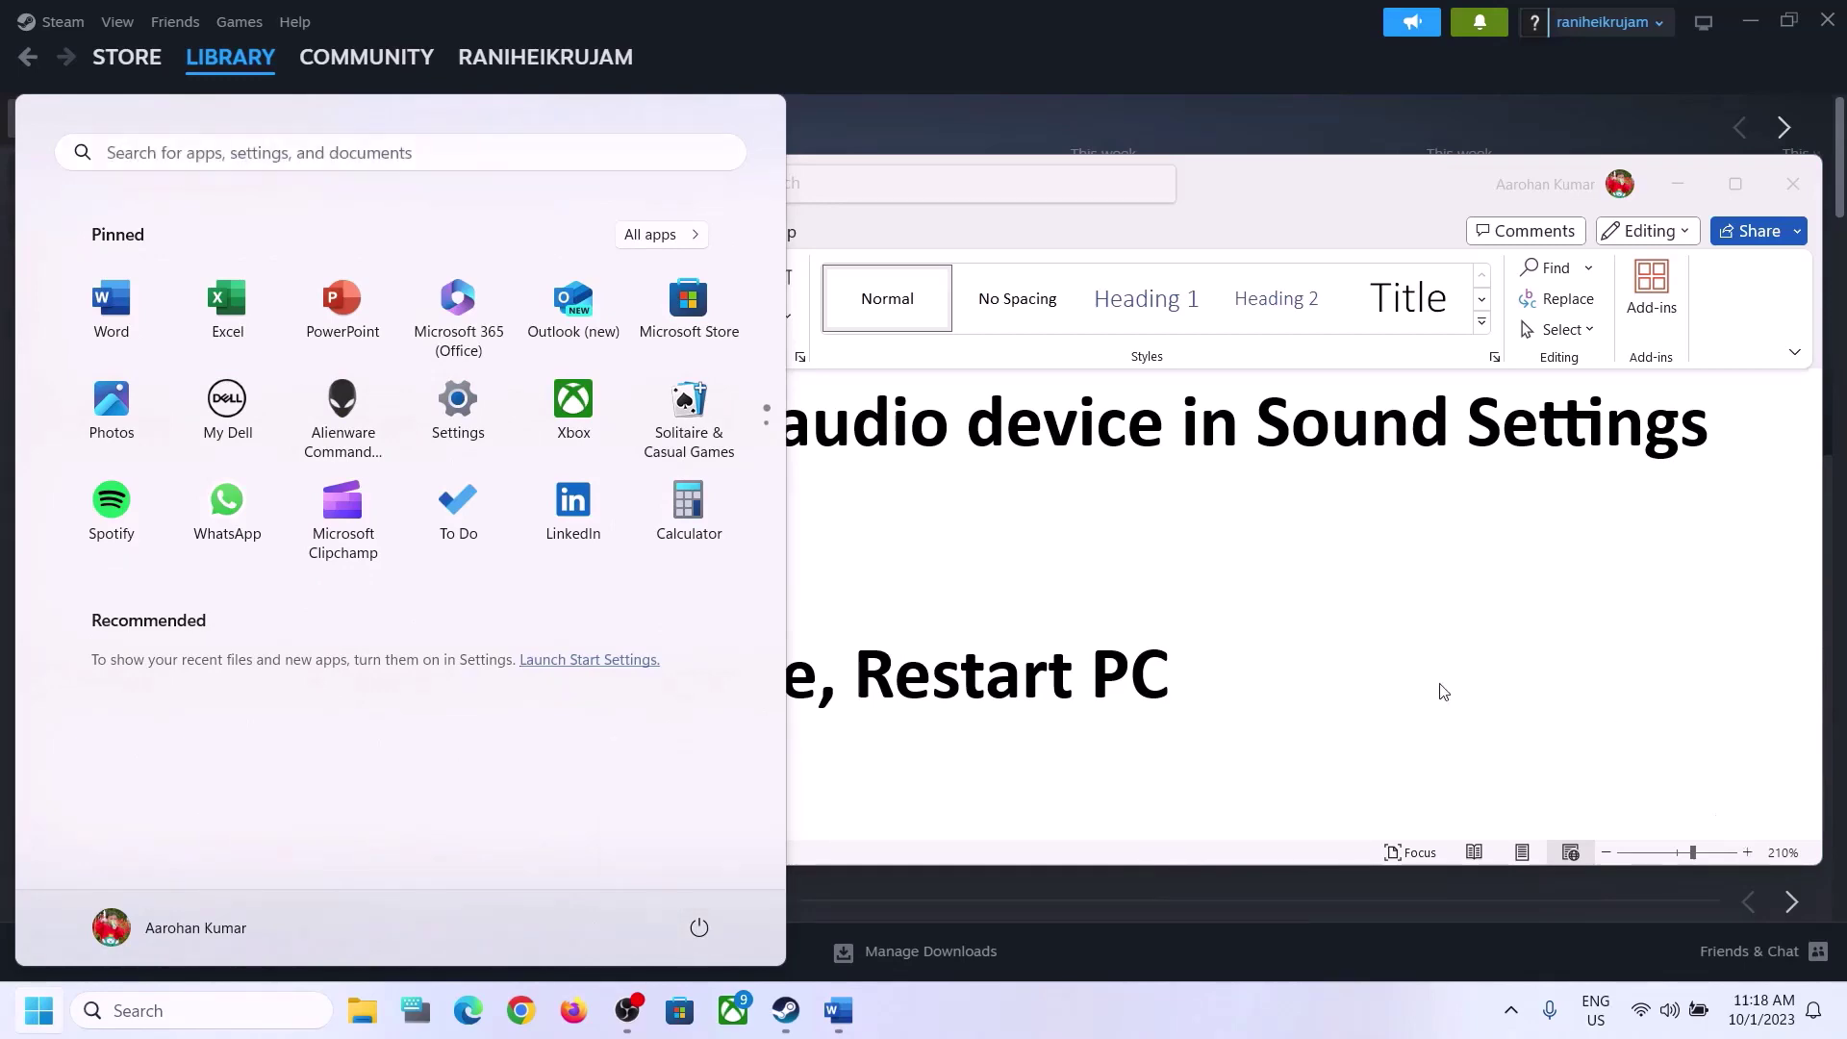
key("Escape")
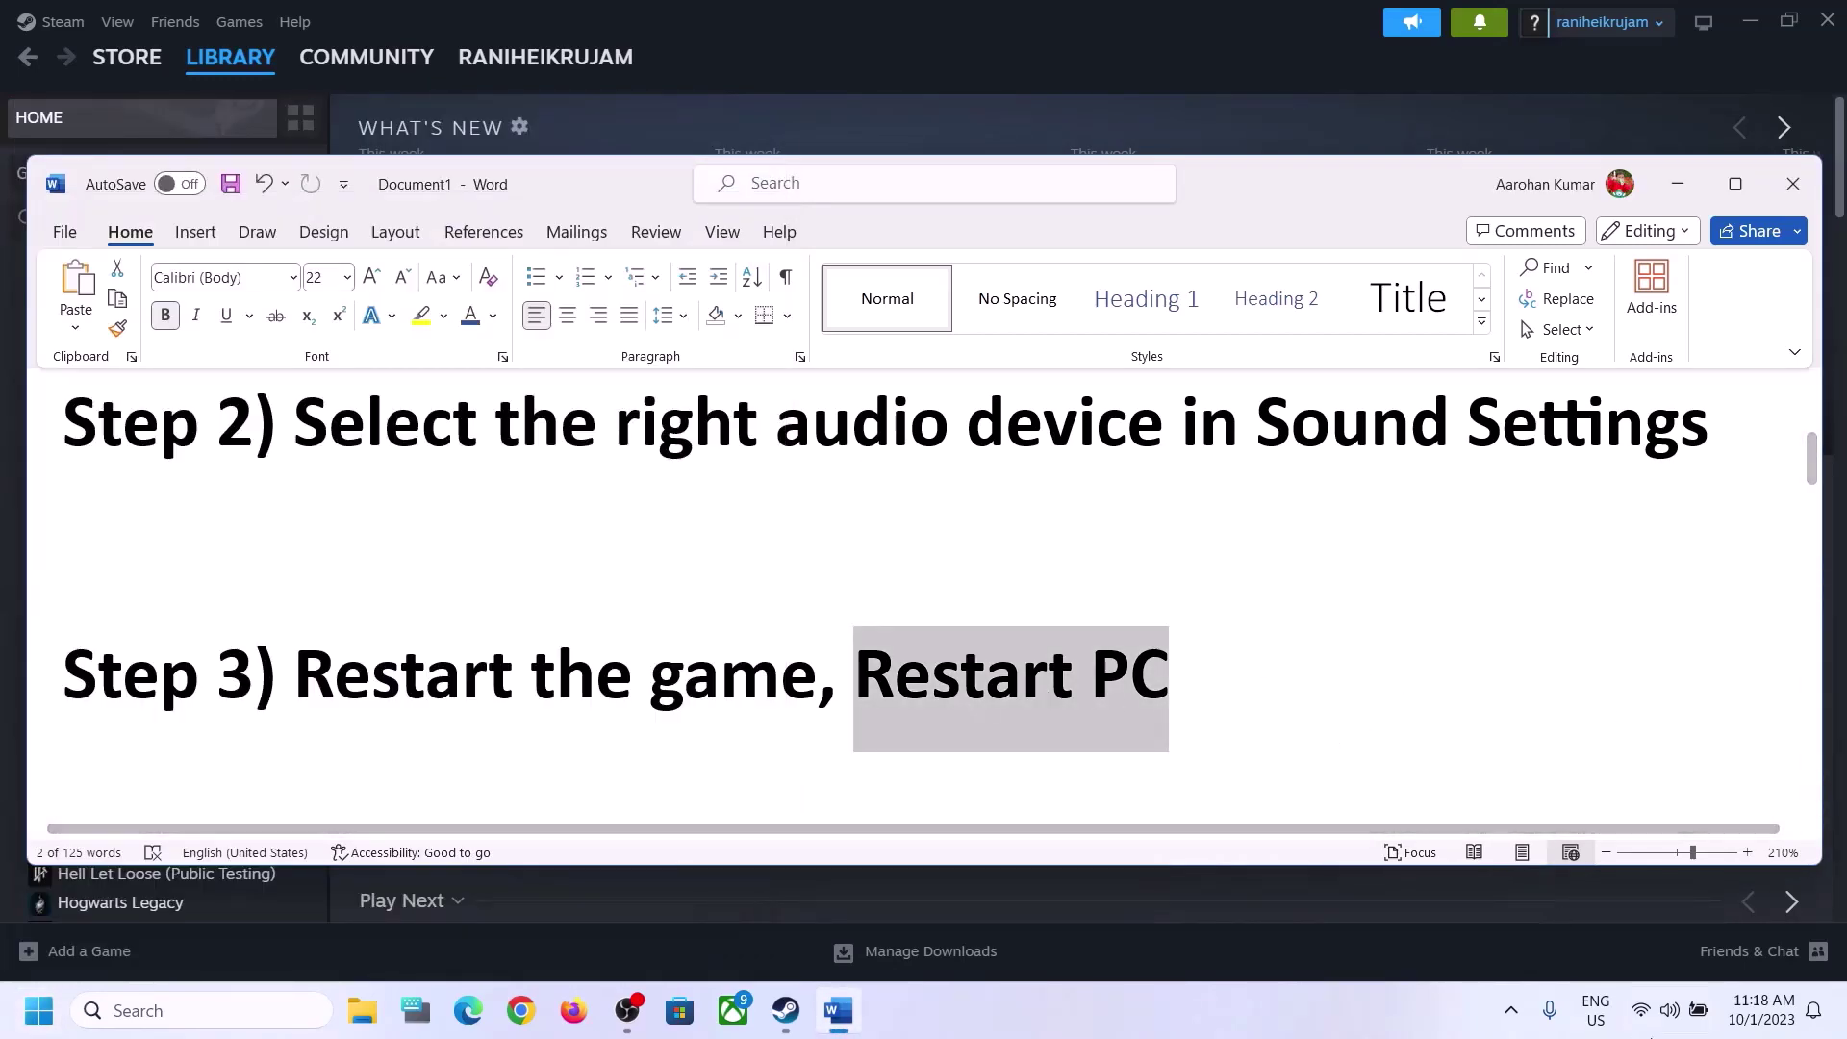
left_click(1669, 1010)
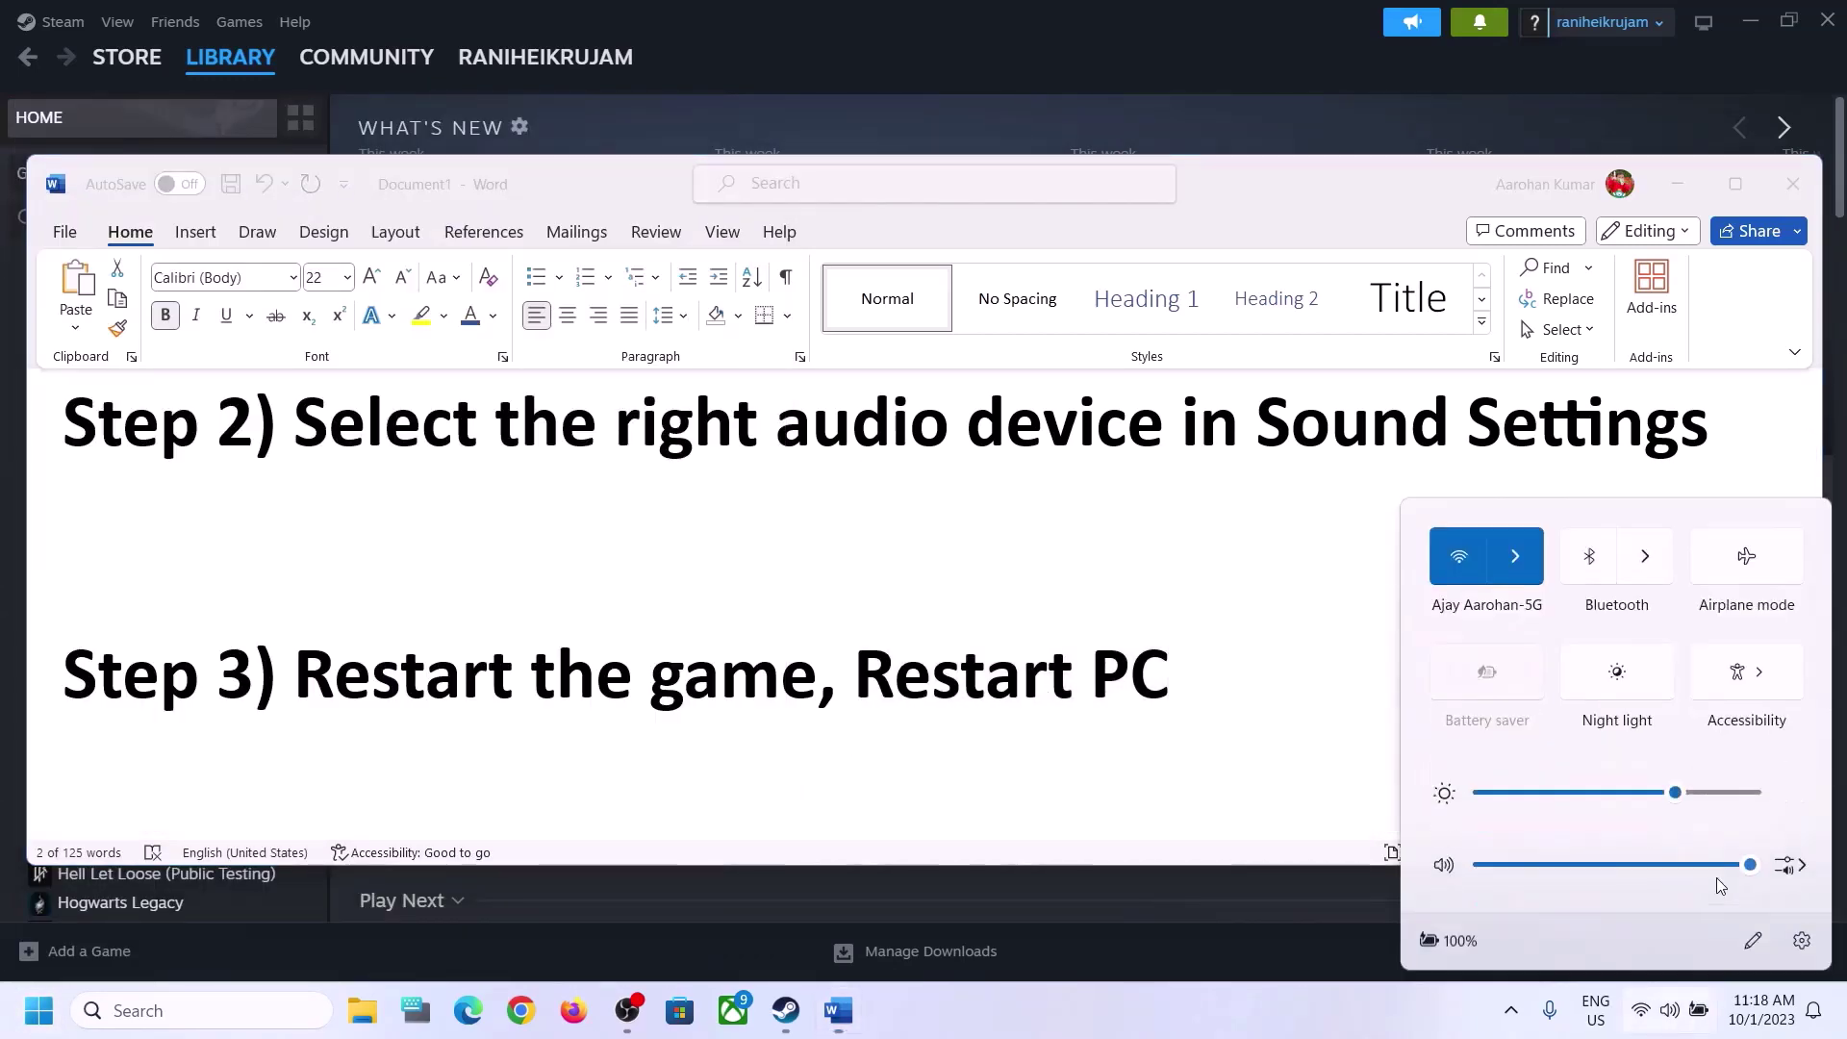
left_click(1792, 868)
left_click(908, 745)
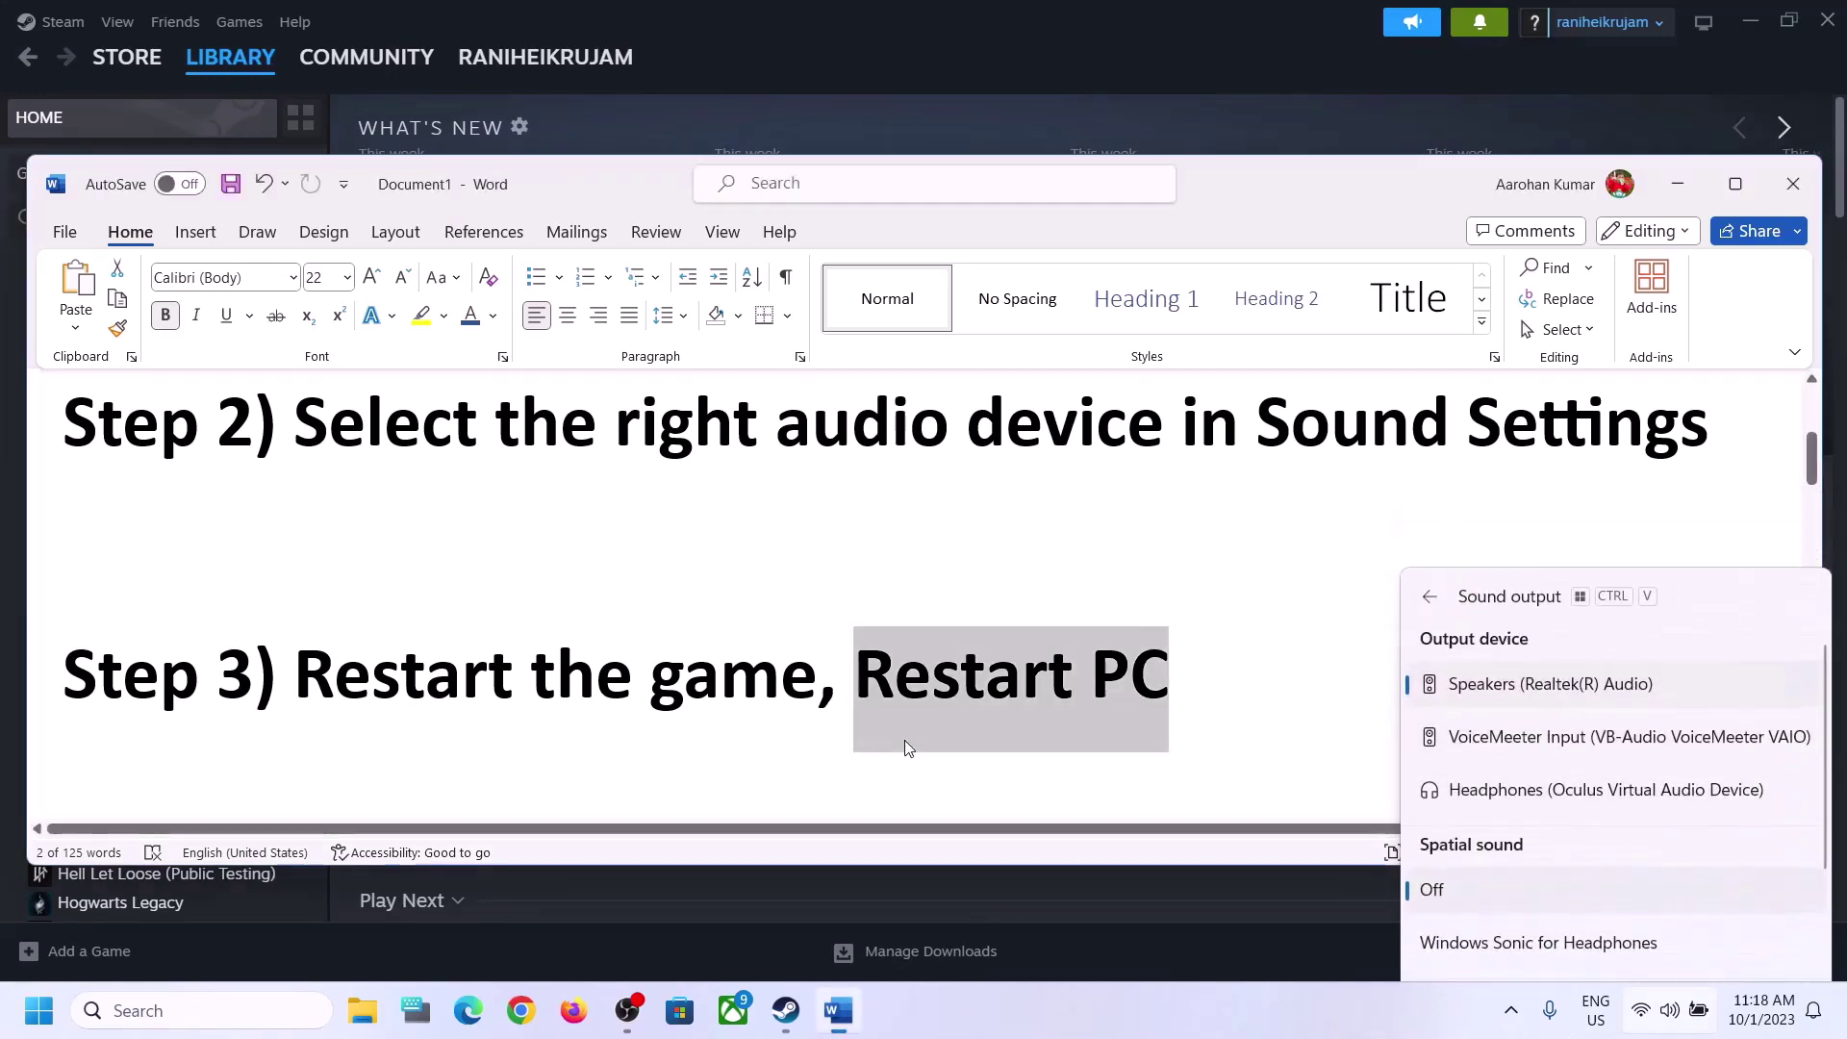
left_click(634, 656)
scroll(634, 656, "down", 4)
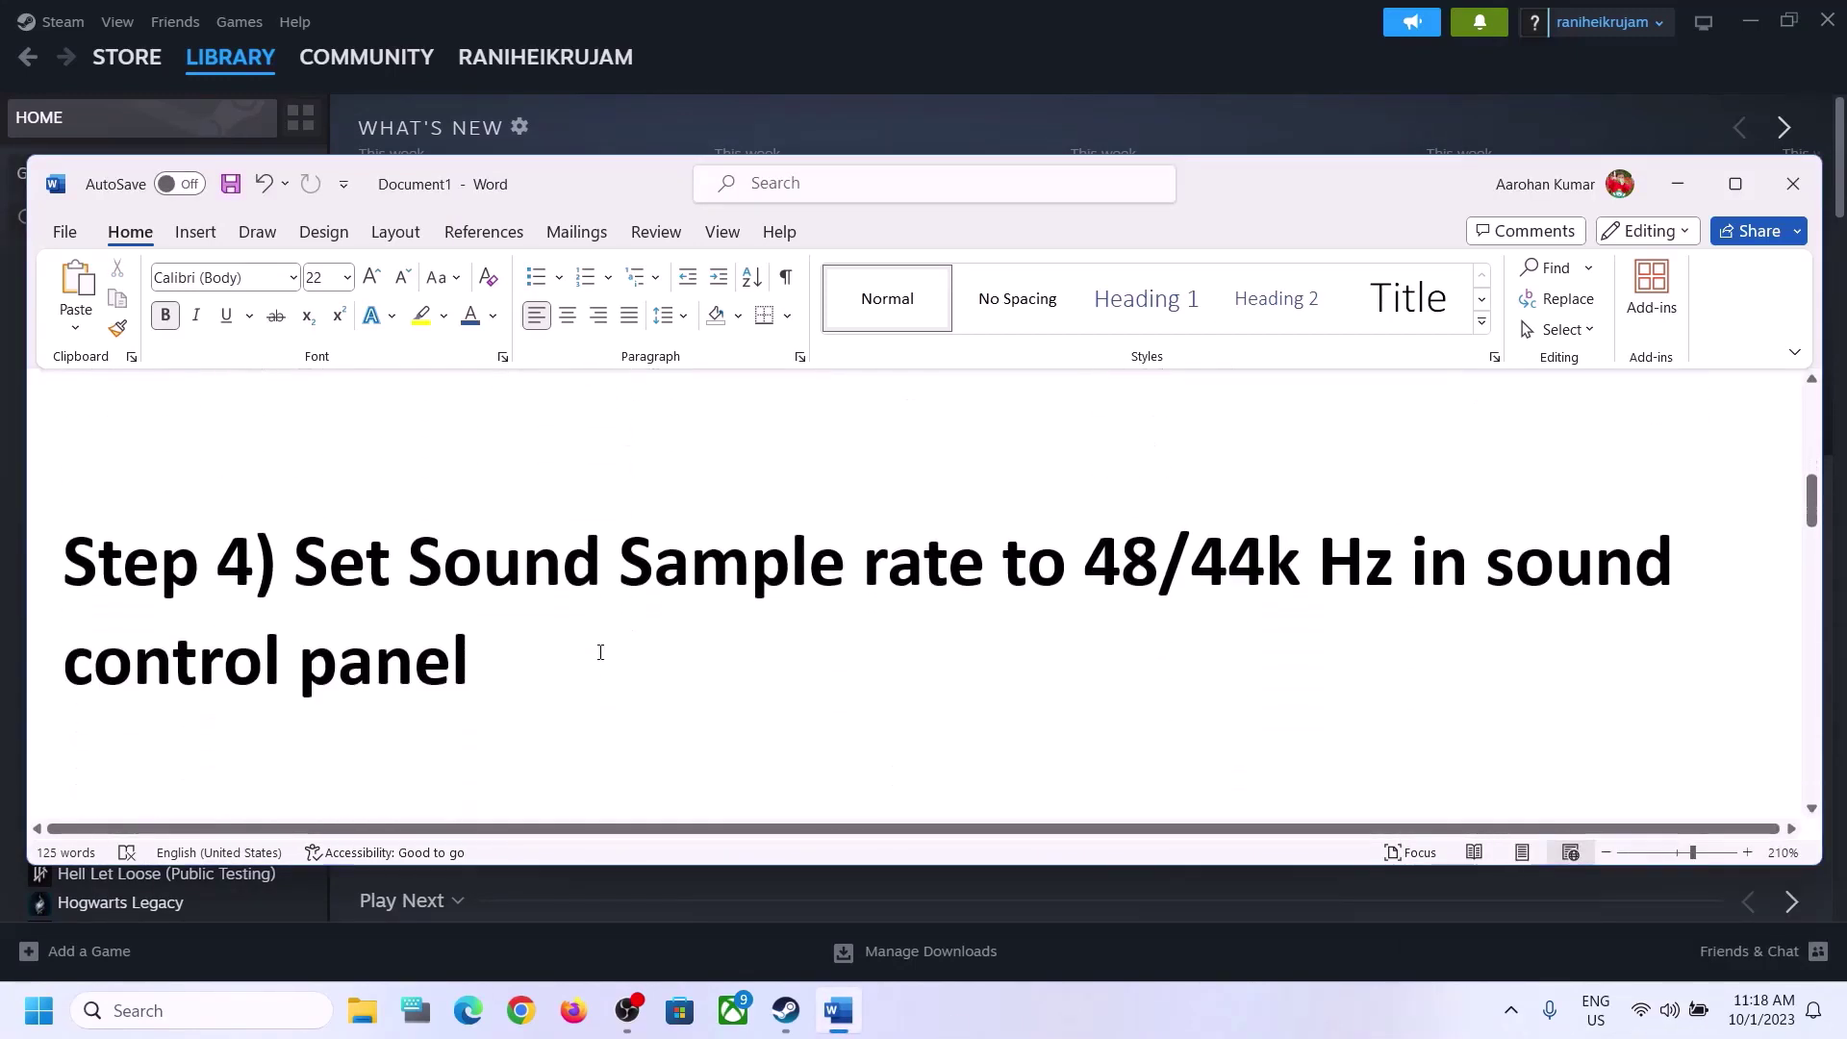
left_click_drag(294, 562, 631, 709)
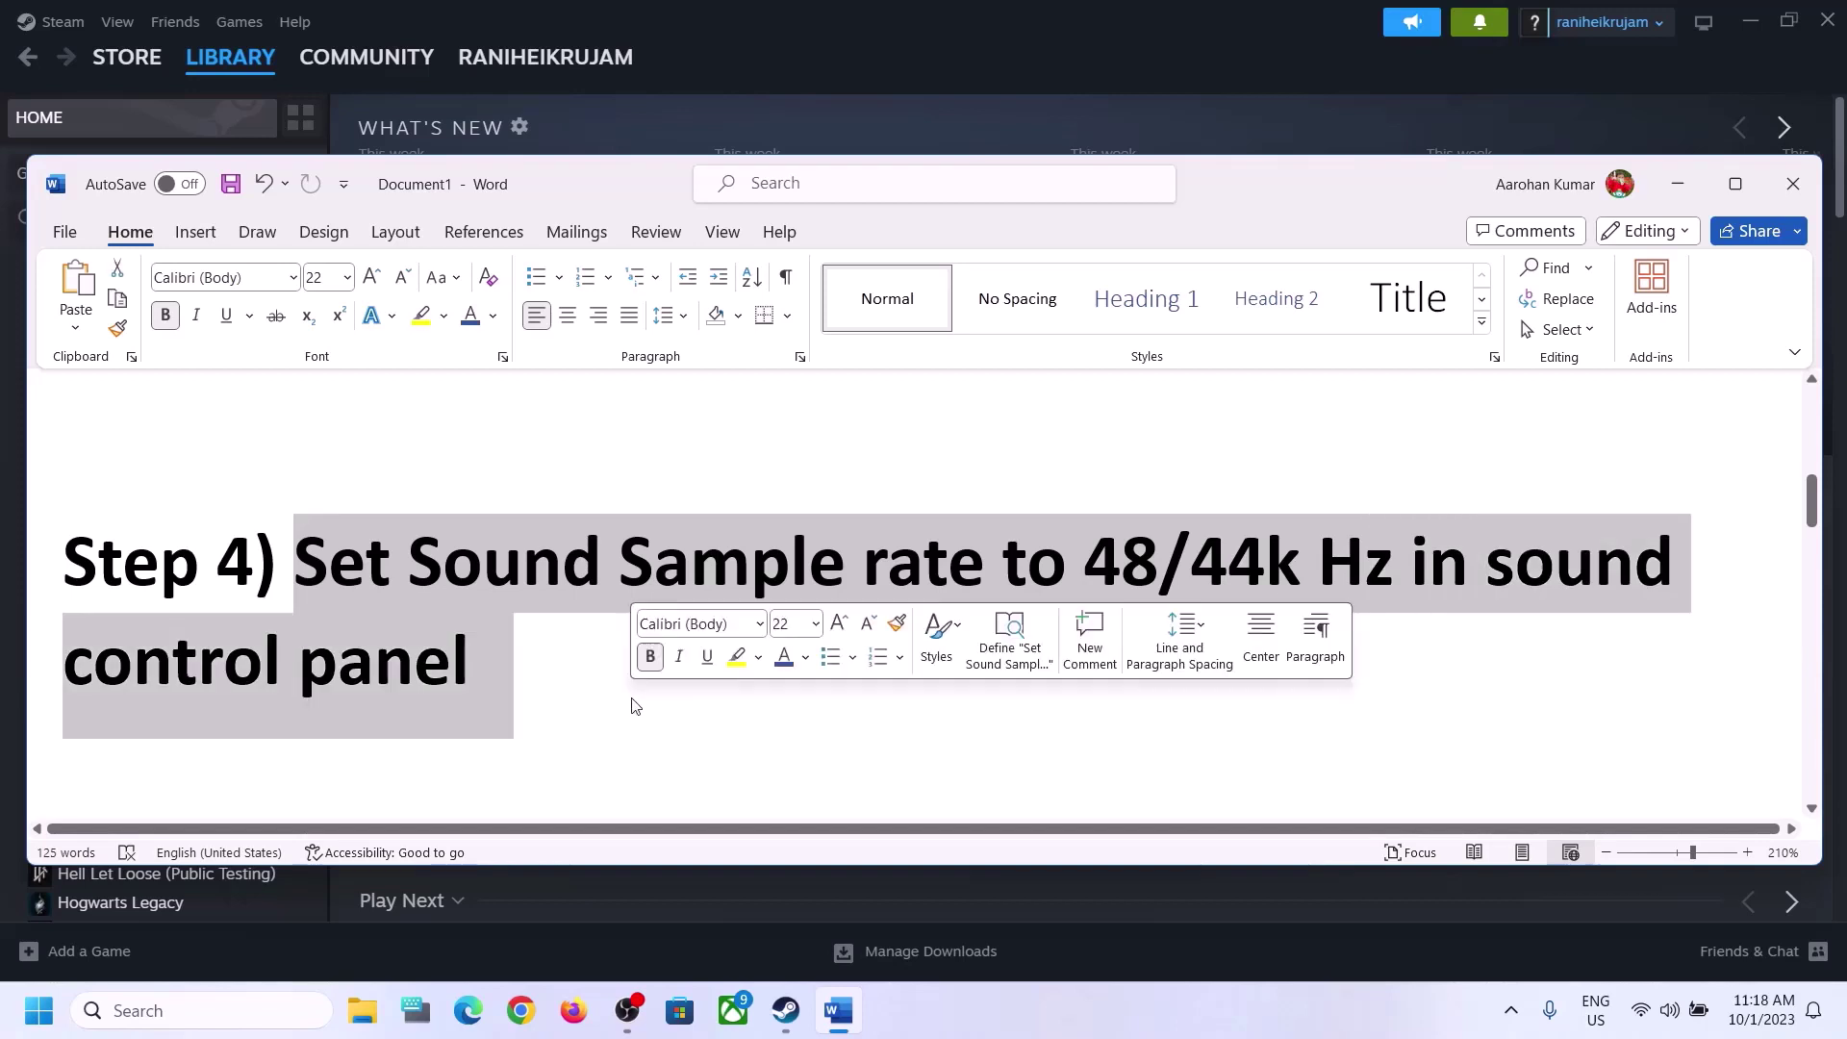
- Search 'control' and open Control Panel's Hardware and Sound > Sound dialog
left_click(212, 1024)
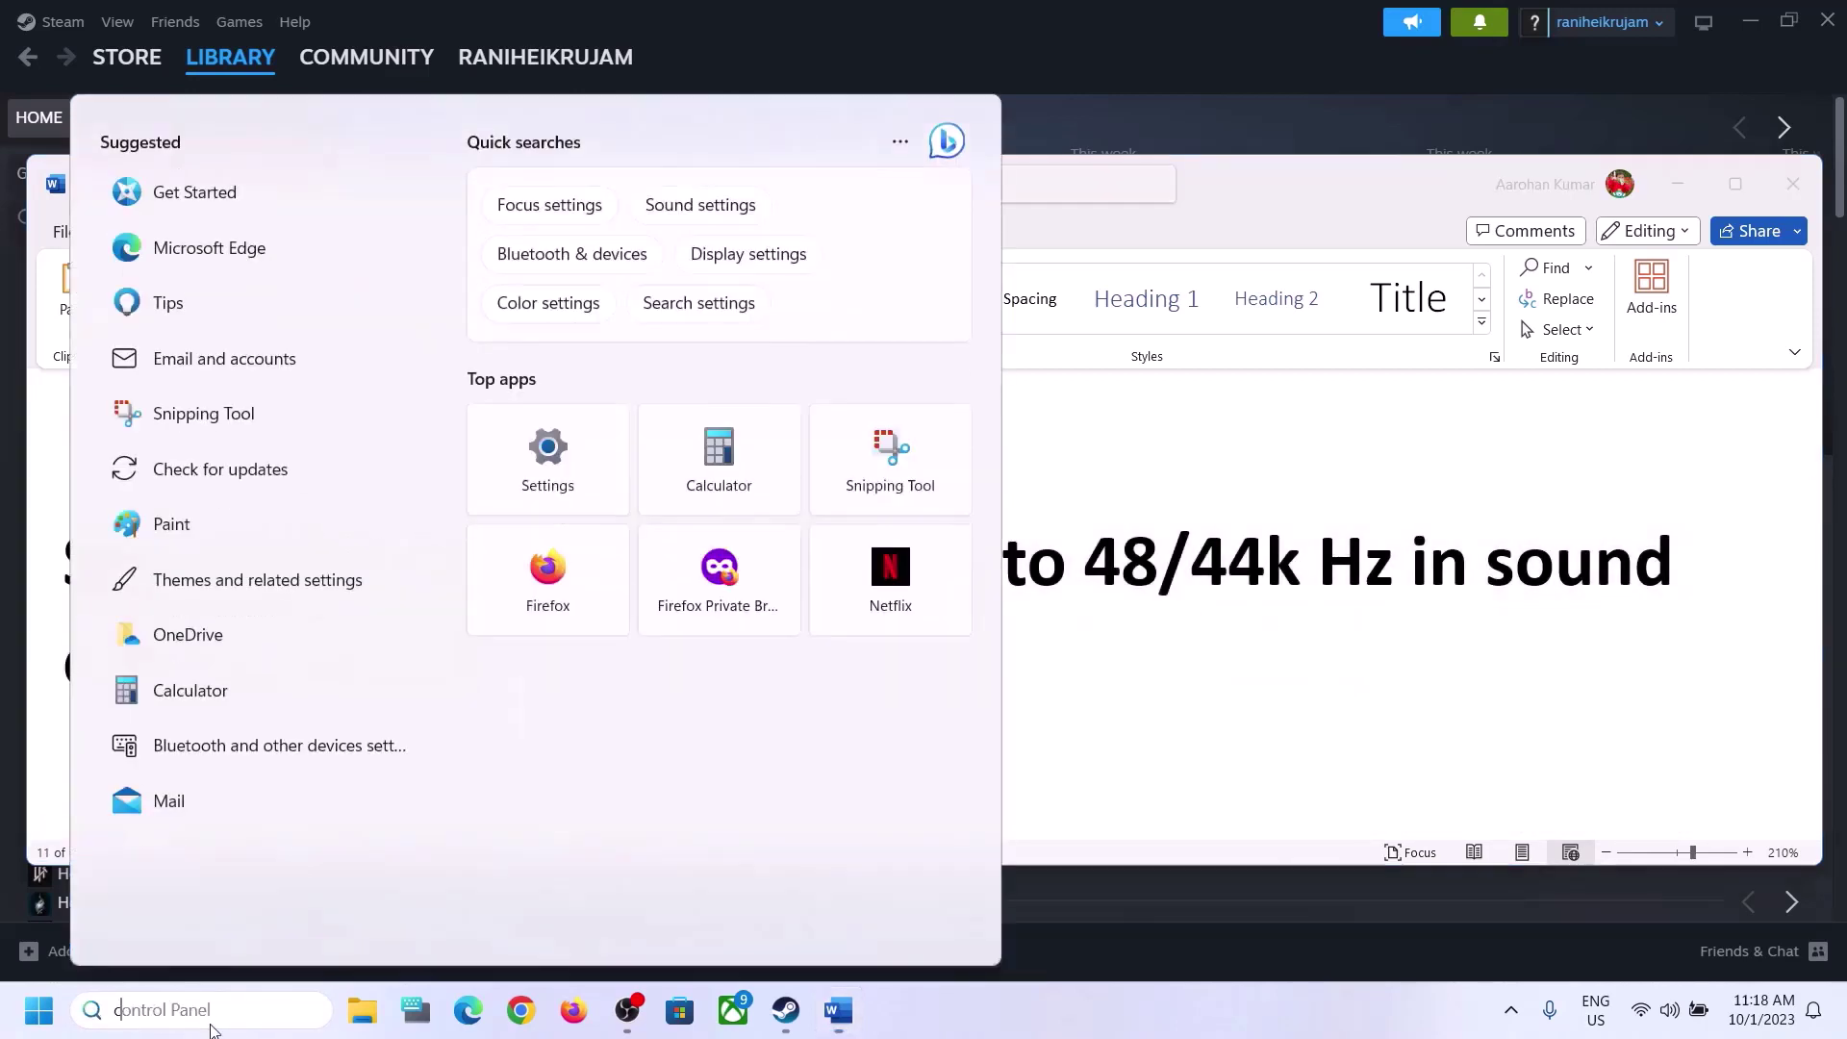
type("control")
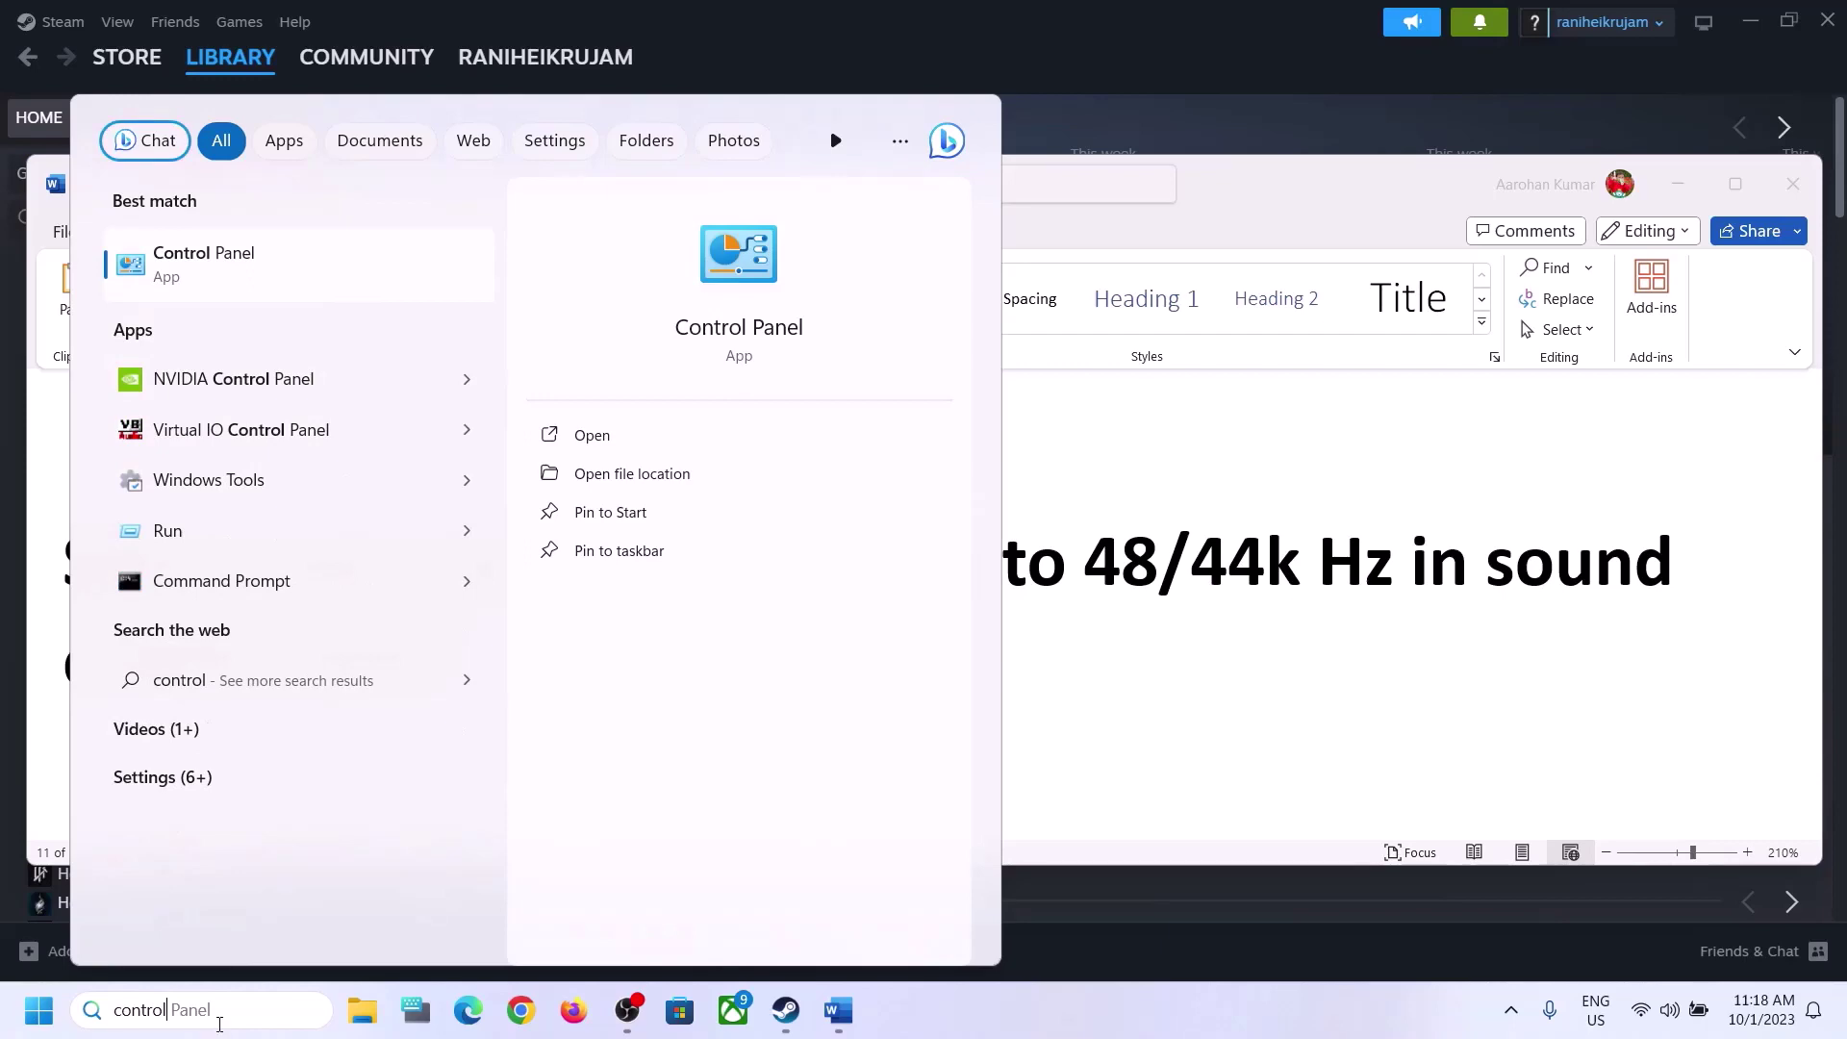
left_click(256, 273)
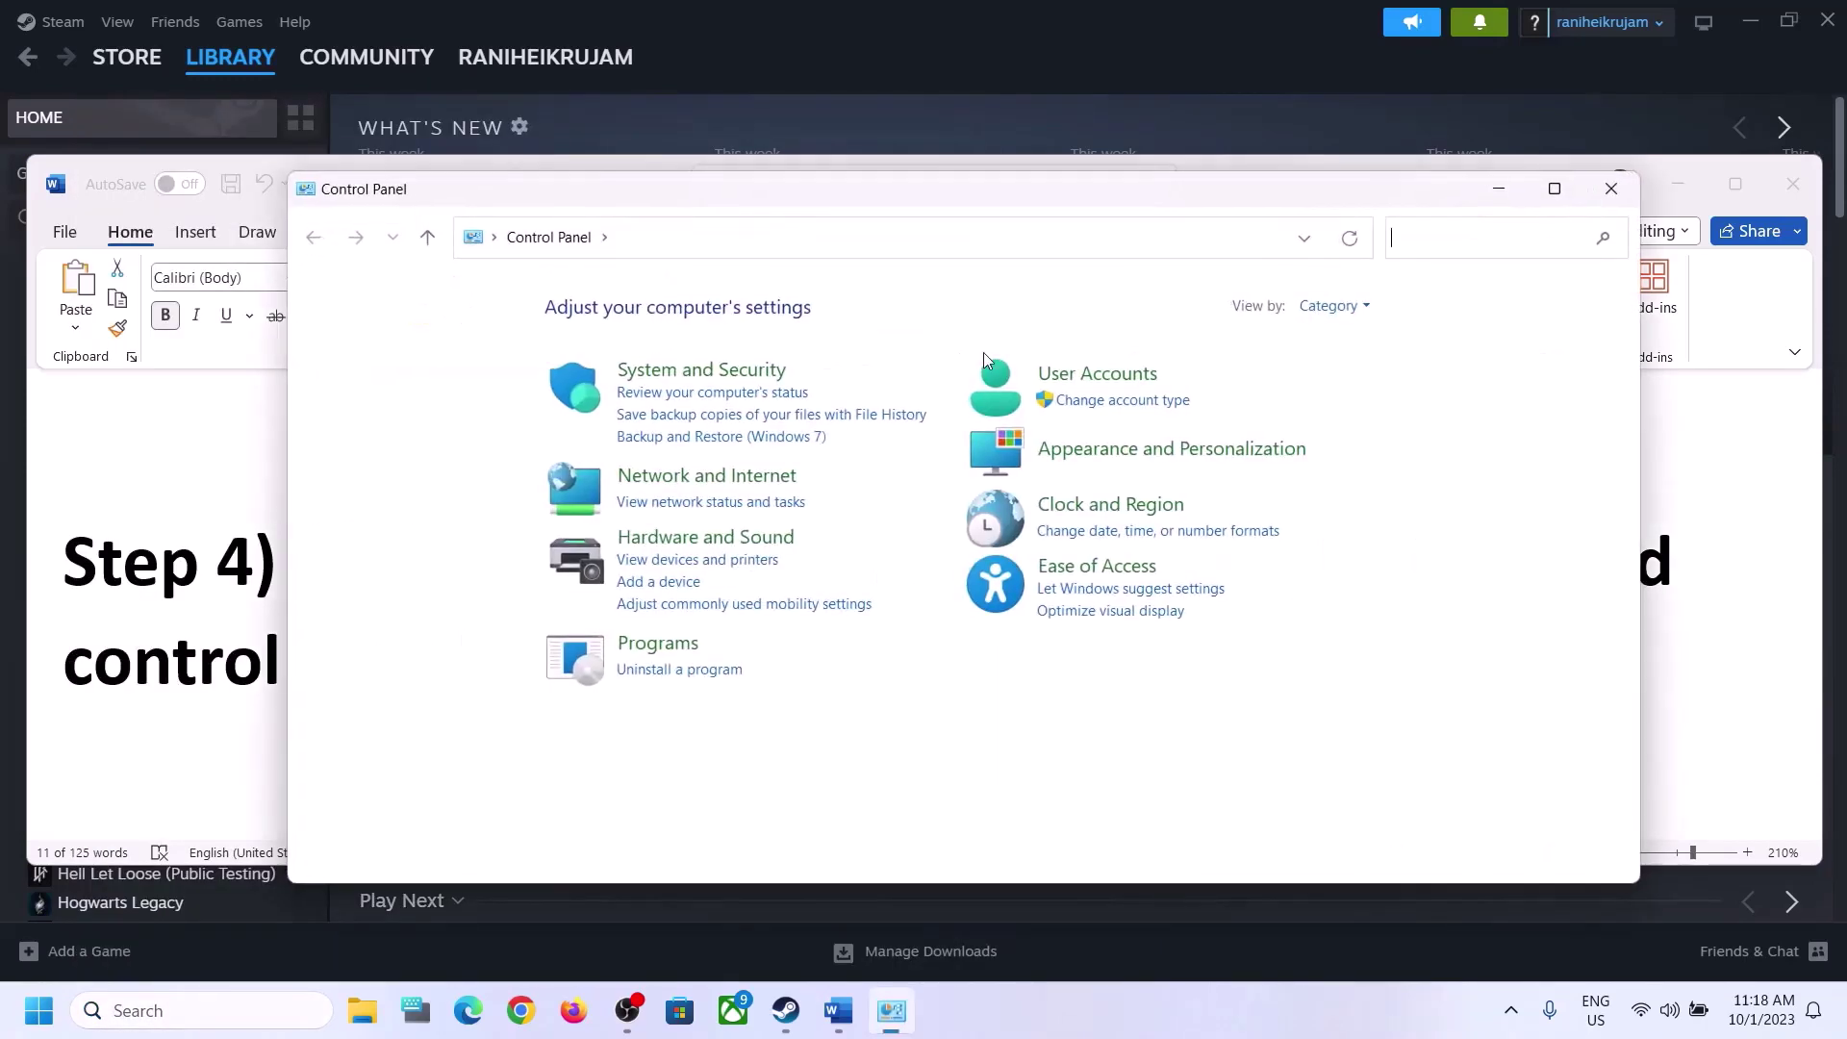
left_click(695, 537)
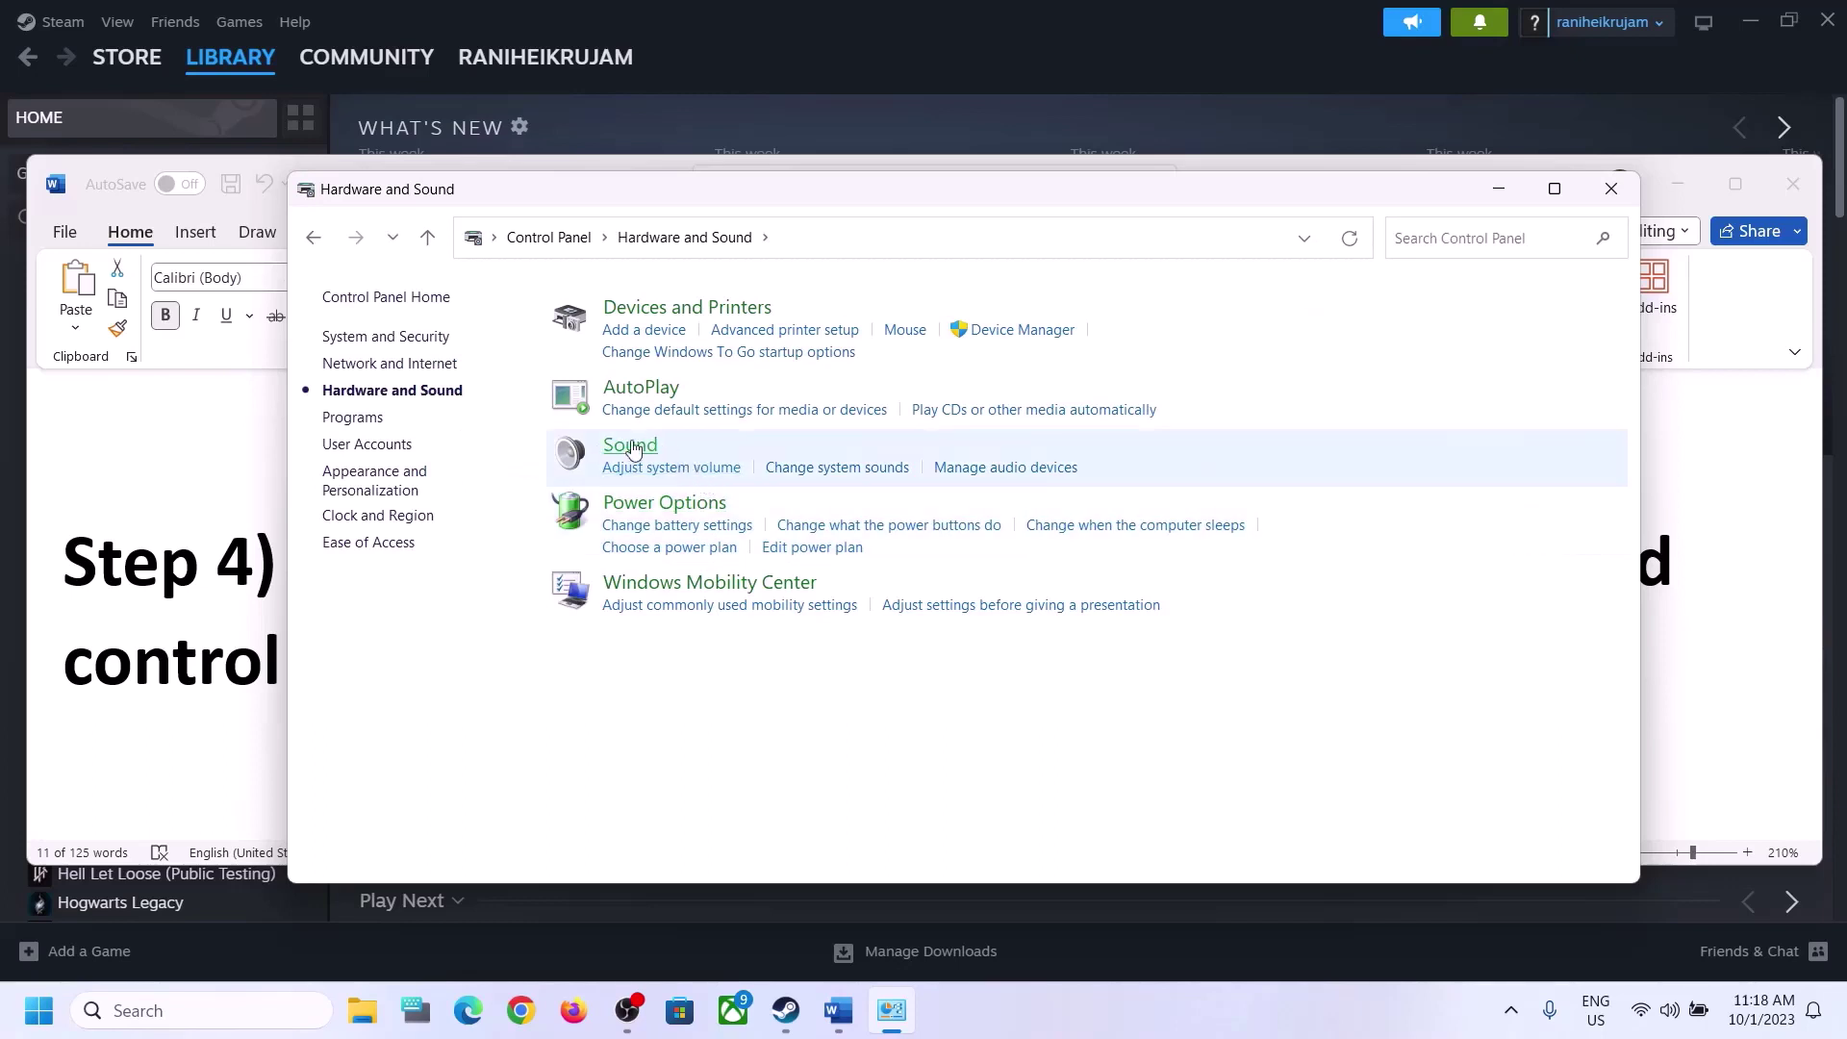
left_click(639, 454)
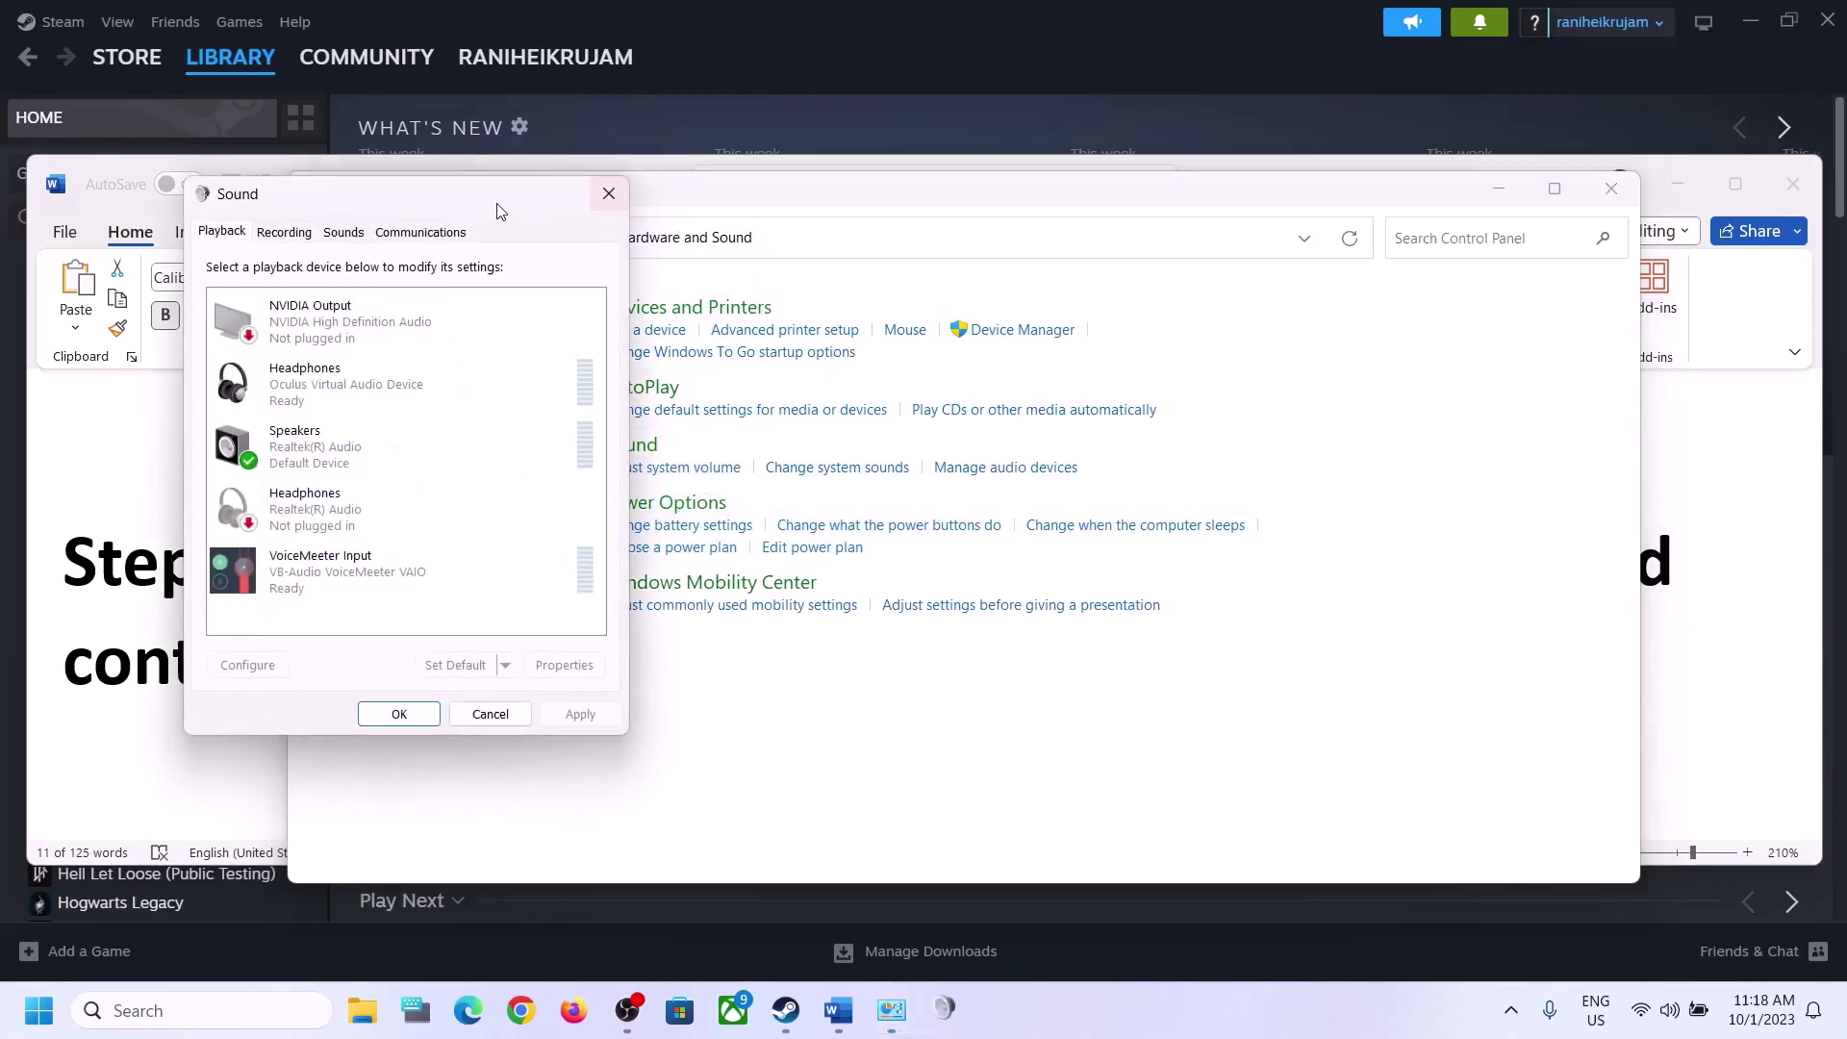
left_click_drag(854, 178, 875, 166)
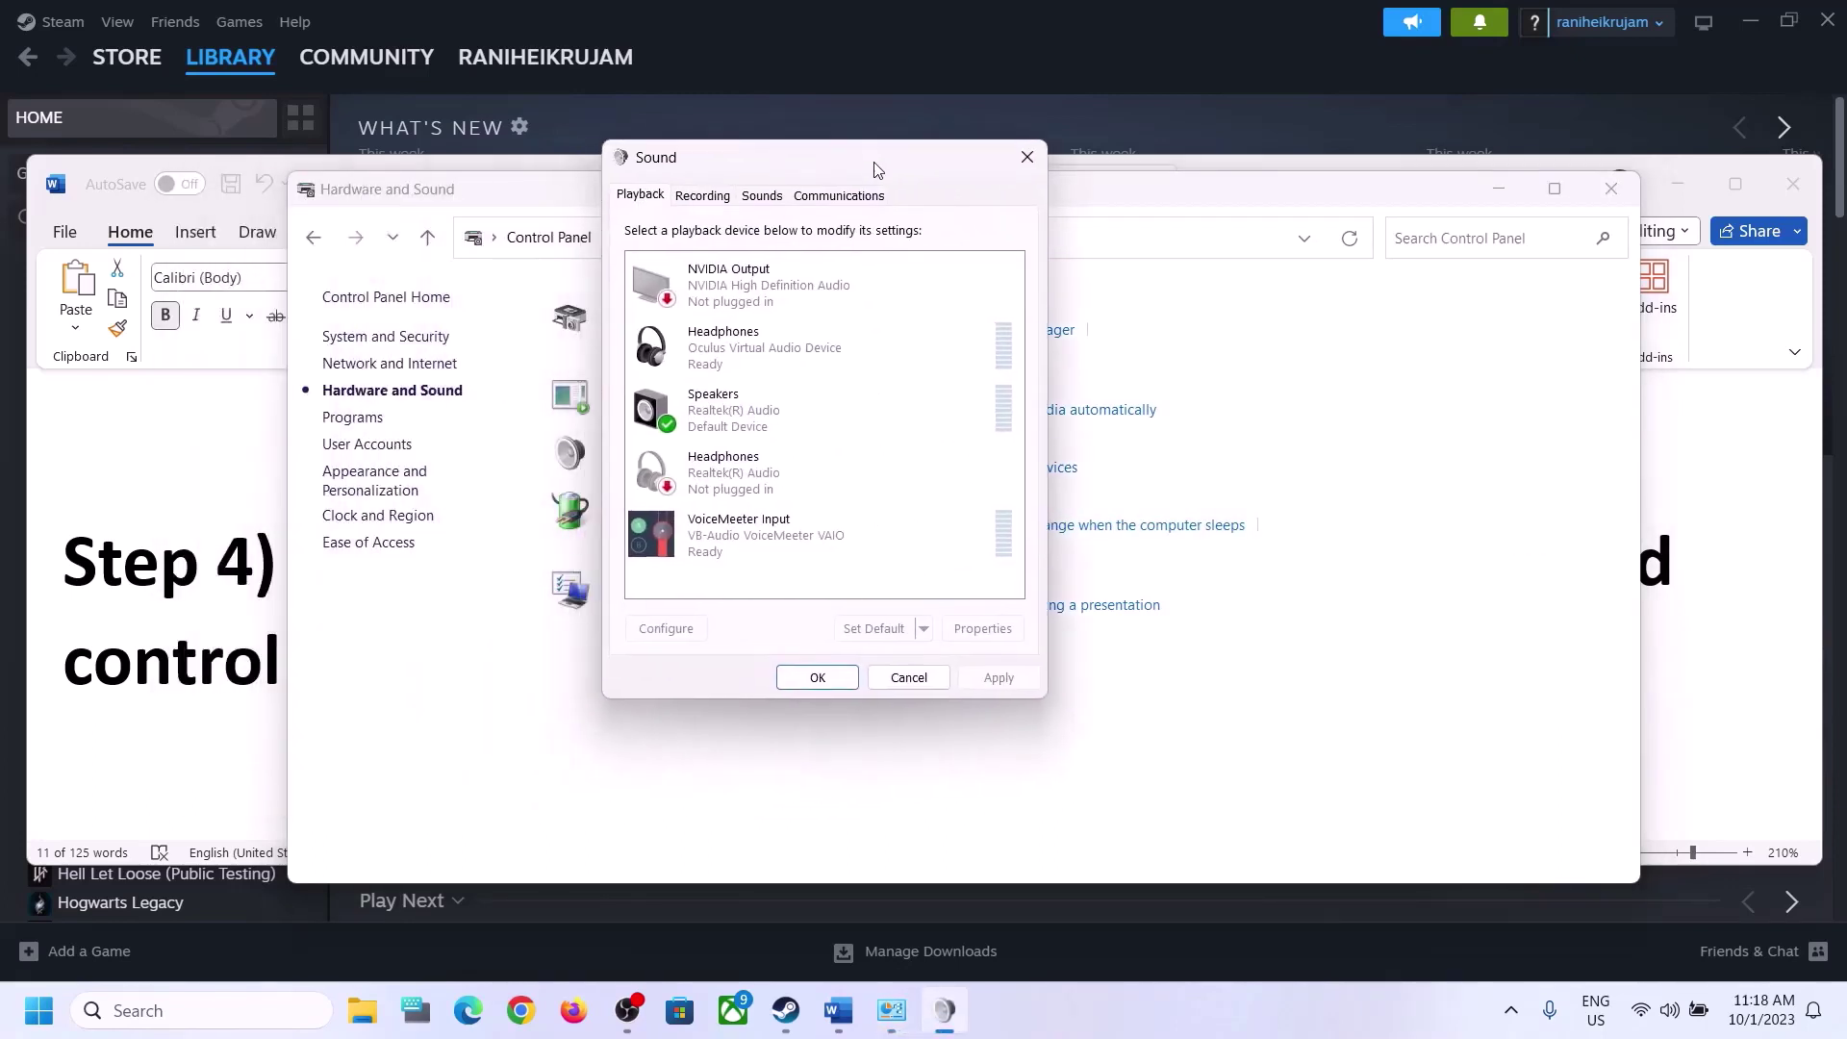
- Select the Realtek Speakers playback device and open its Properties
left_click(750, 426)
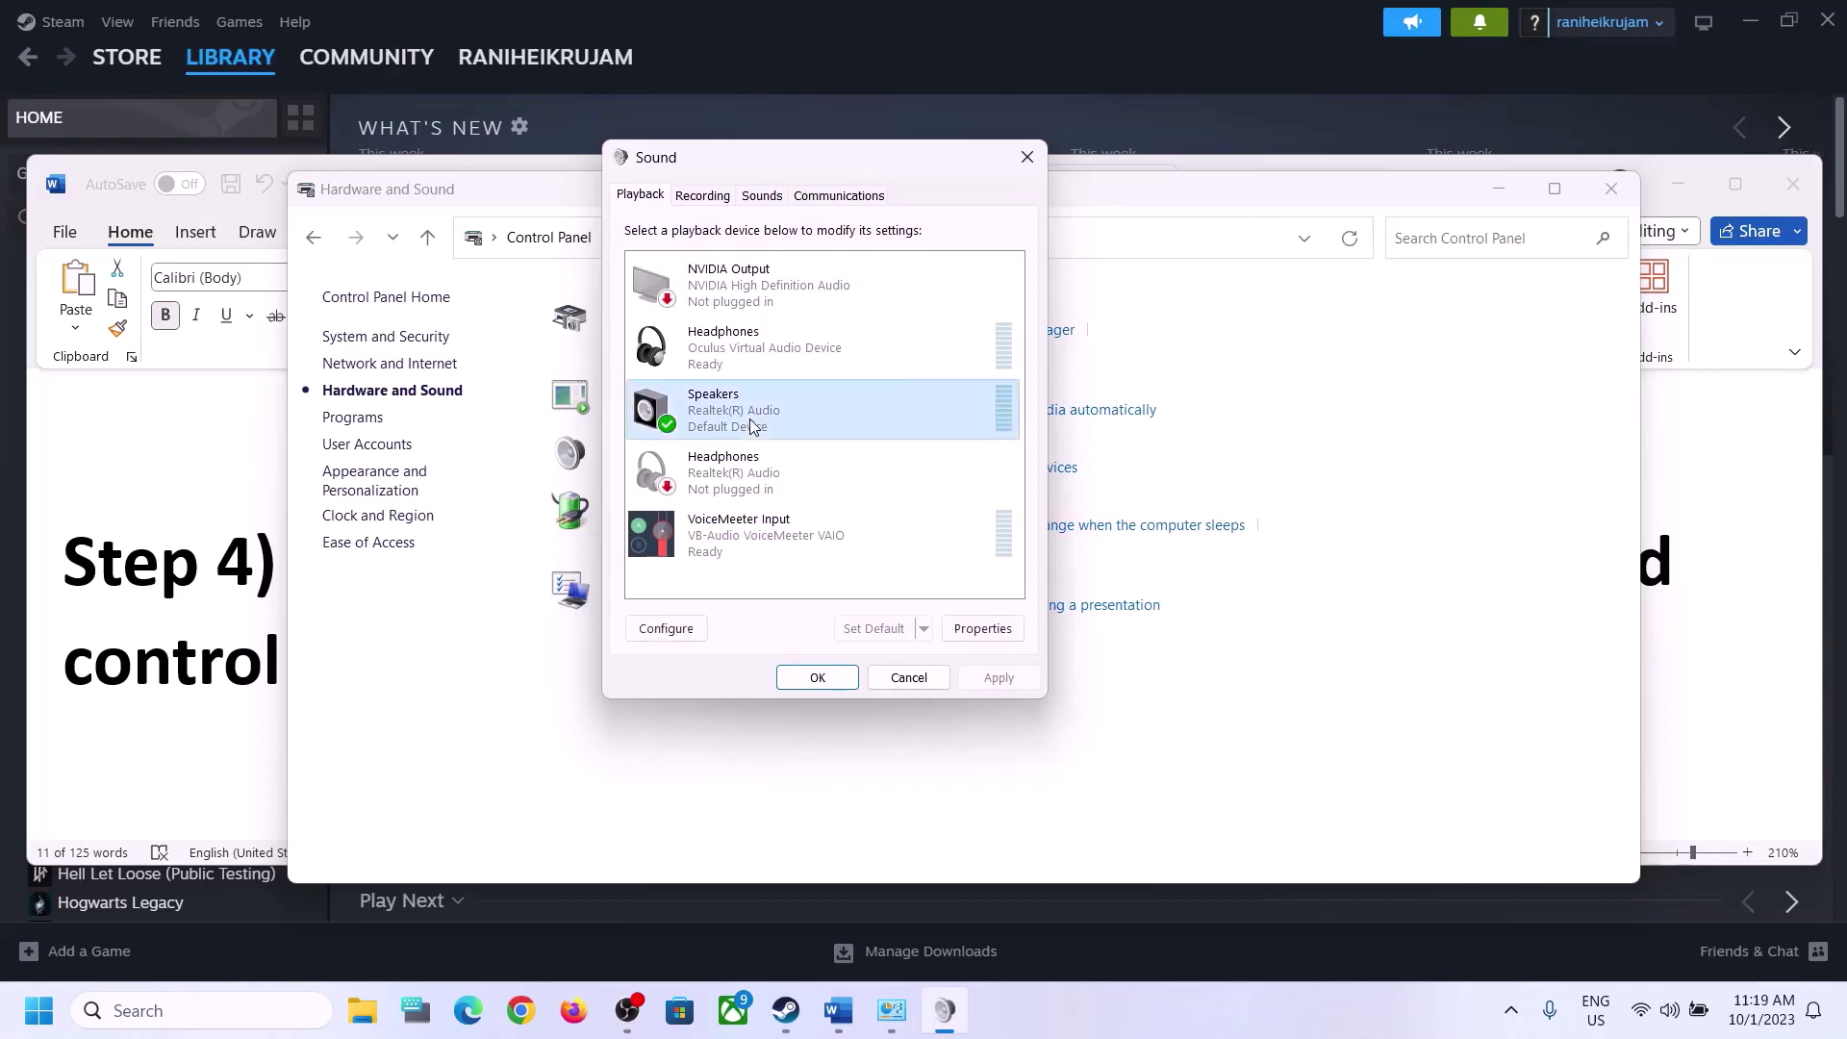
left_click(744, 356)
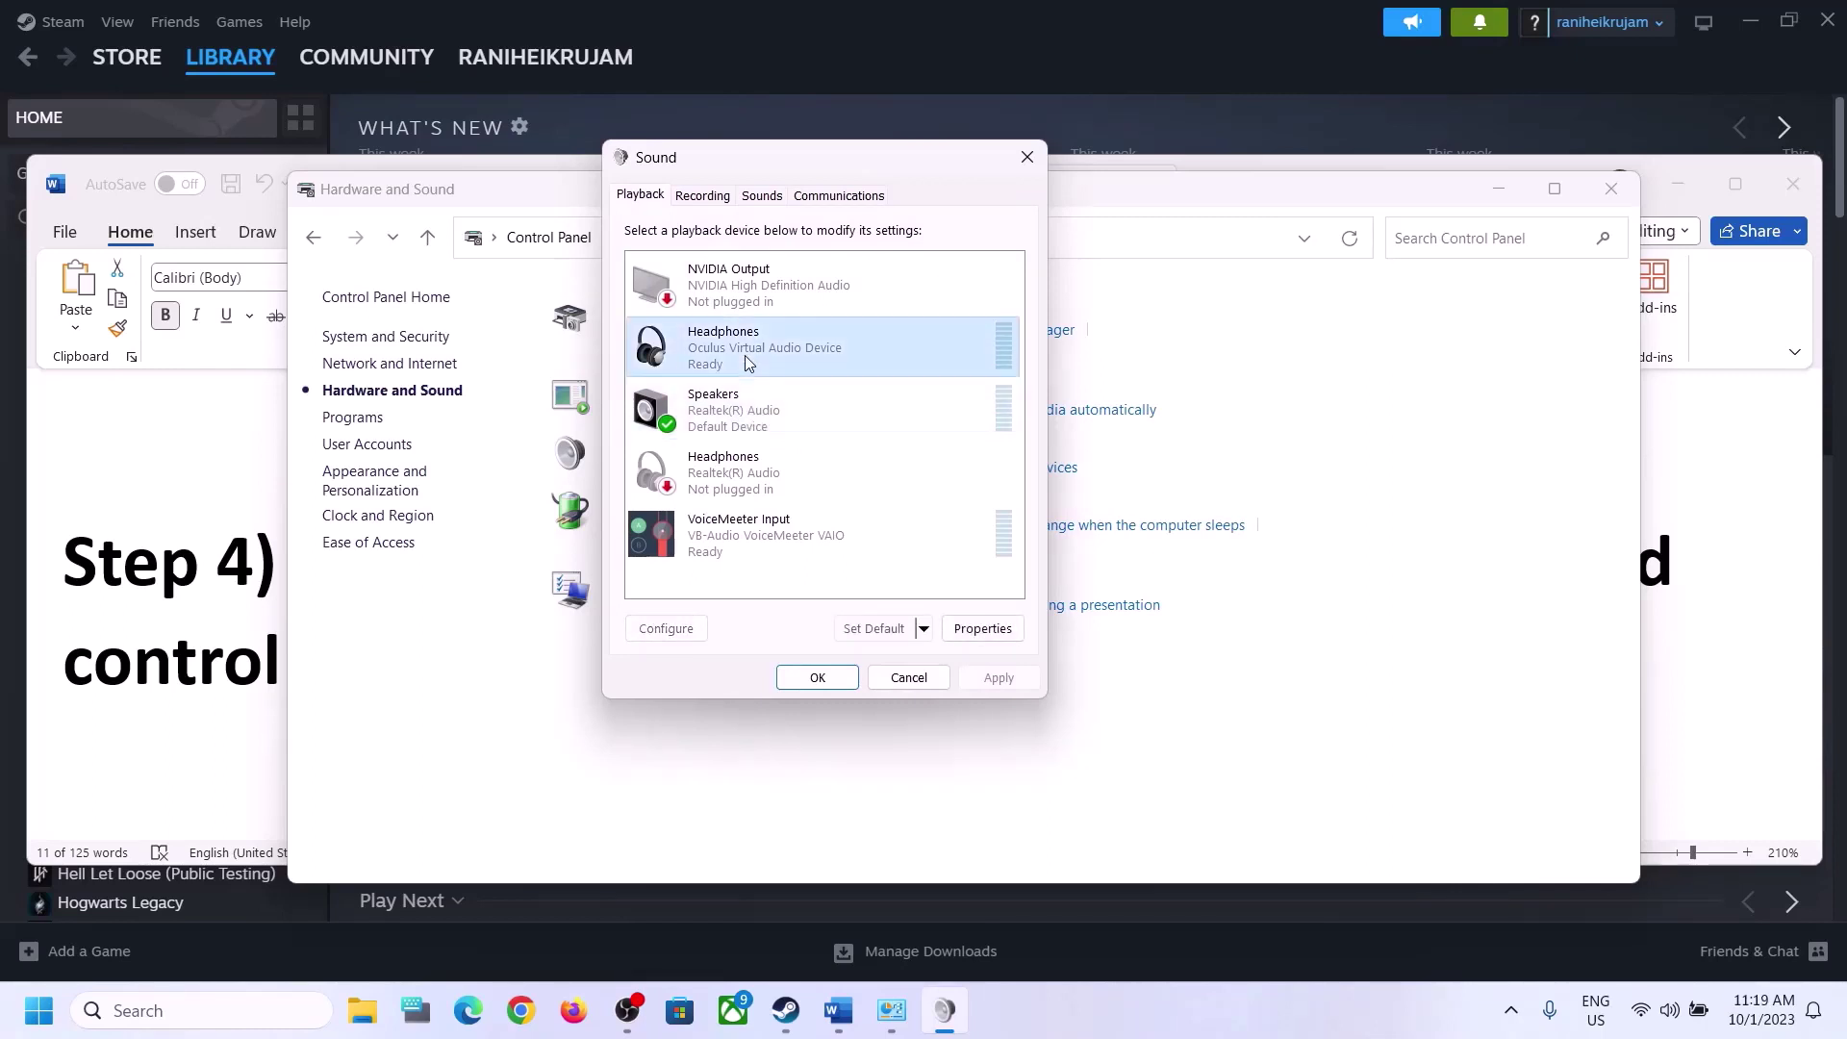
left_click(715, 434)
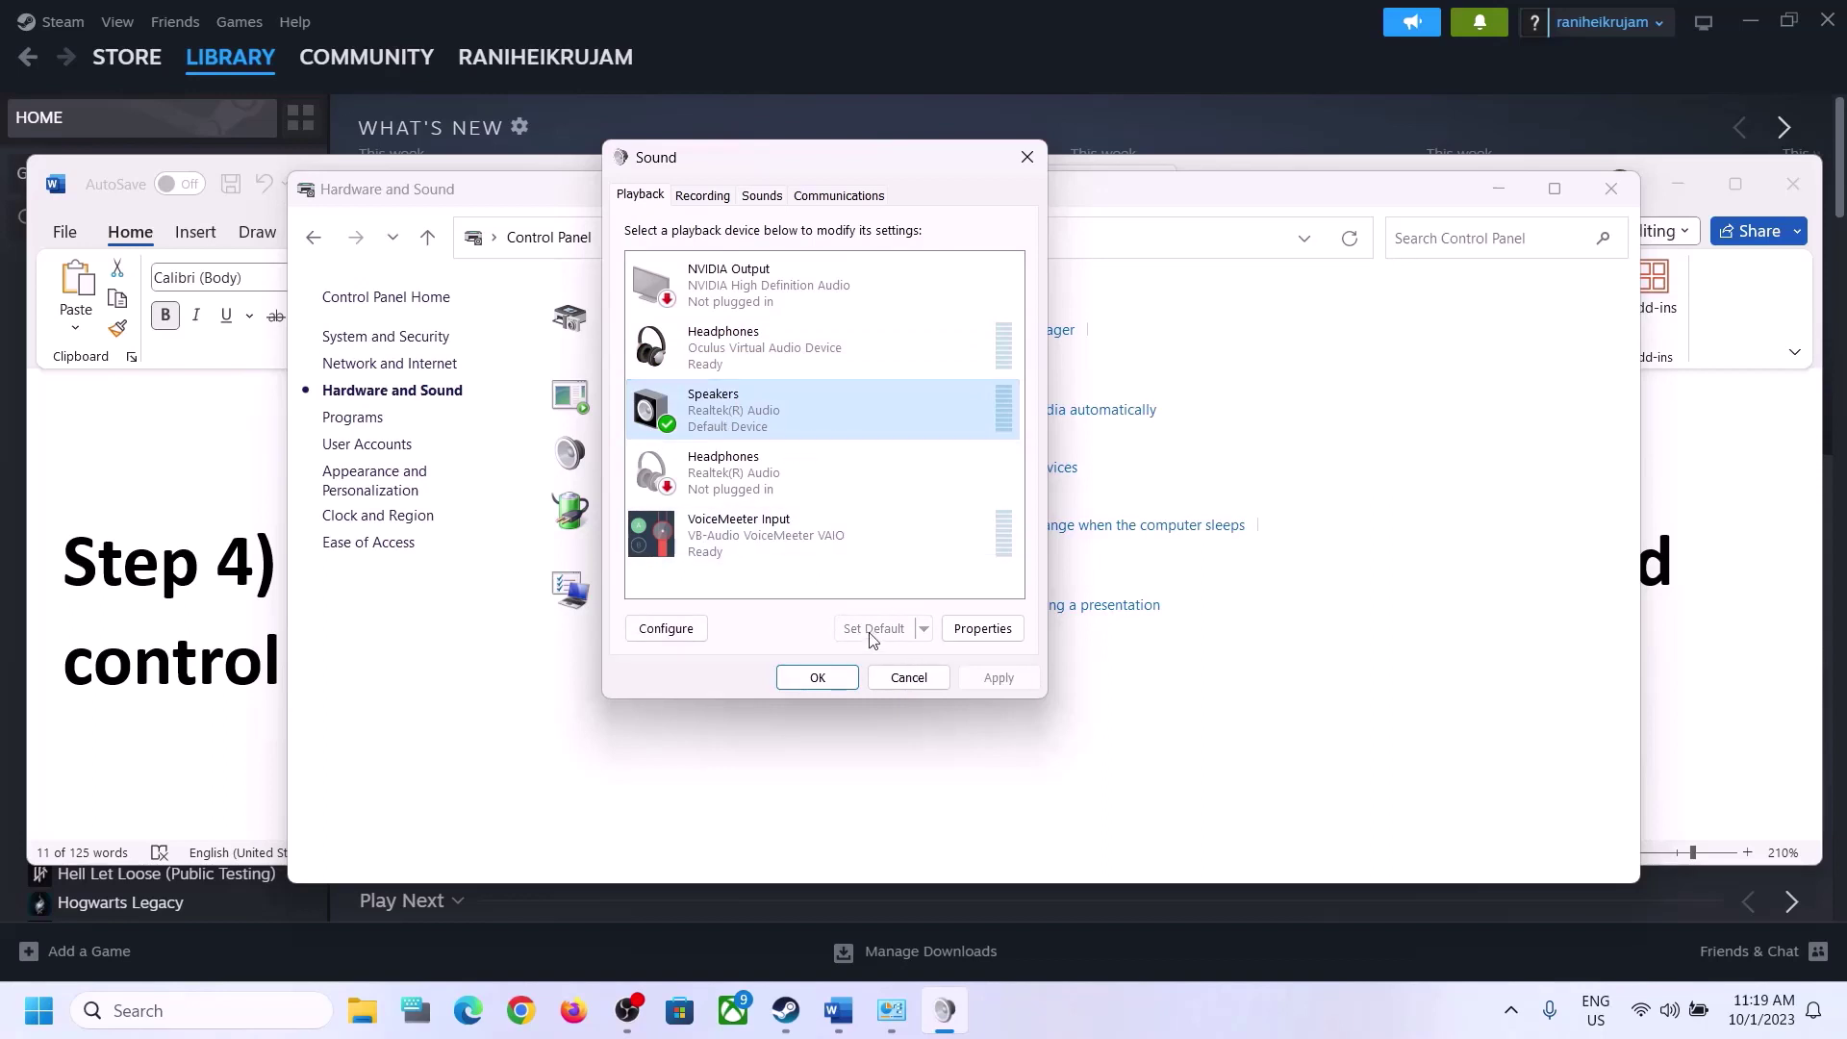
right_click(755, 420)
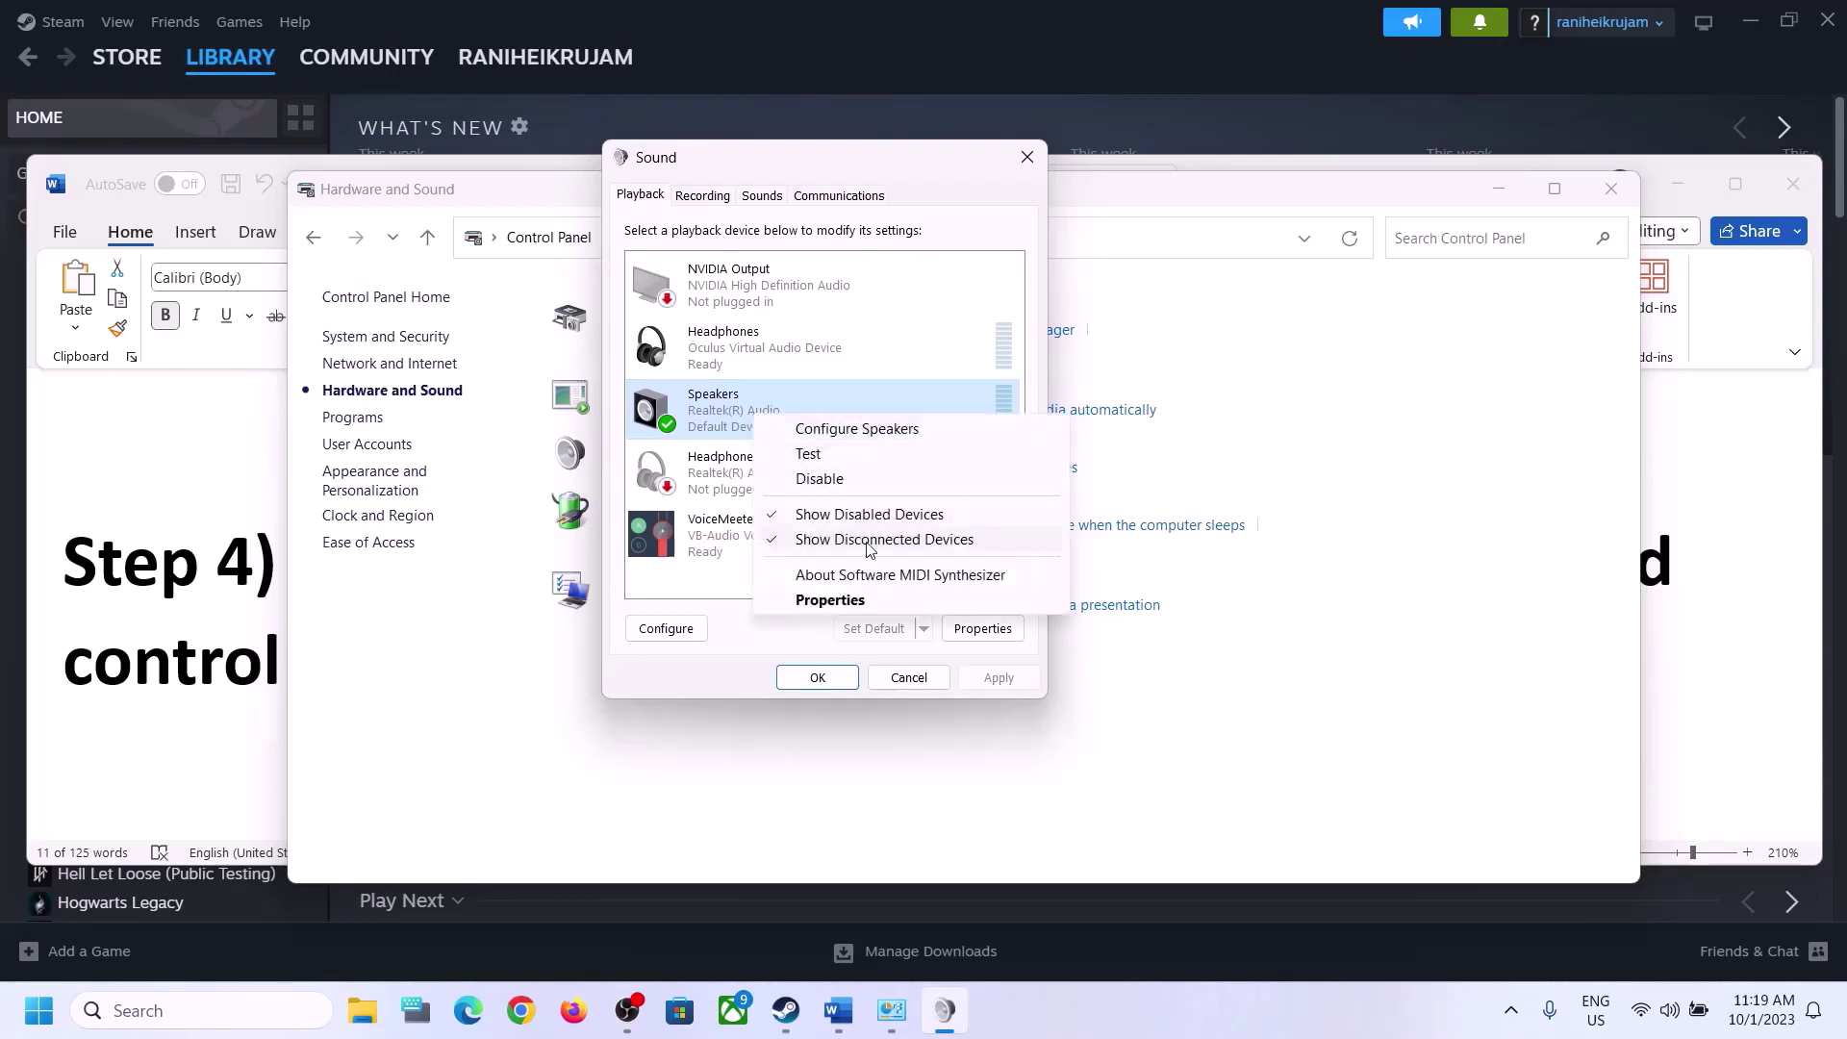
left_click(837, 600)
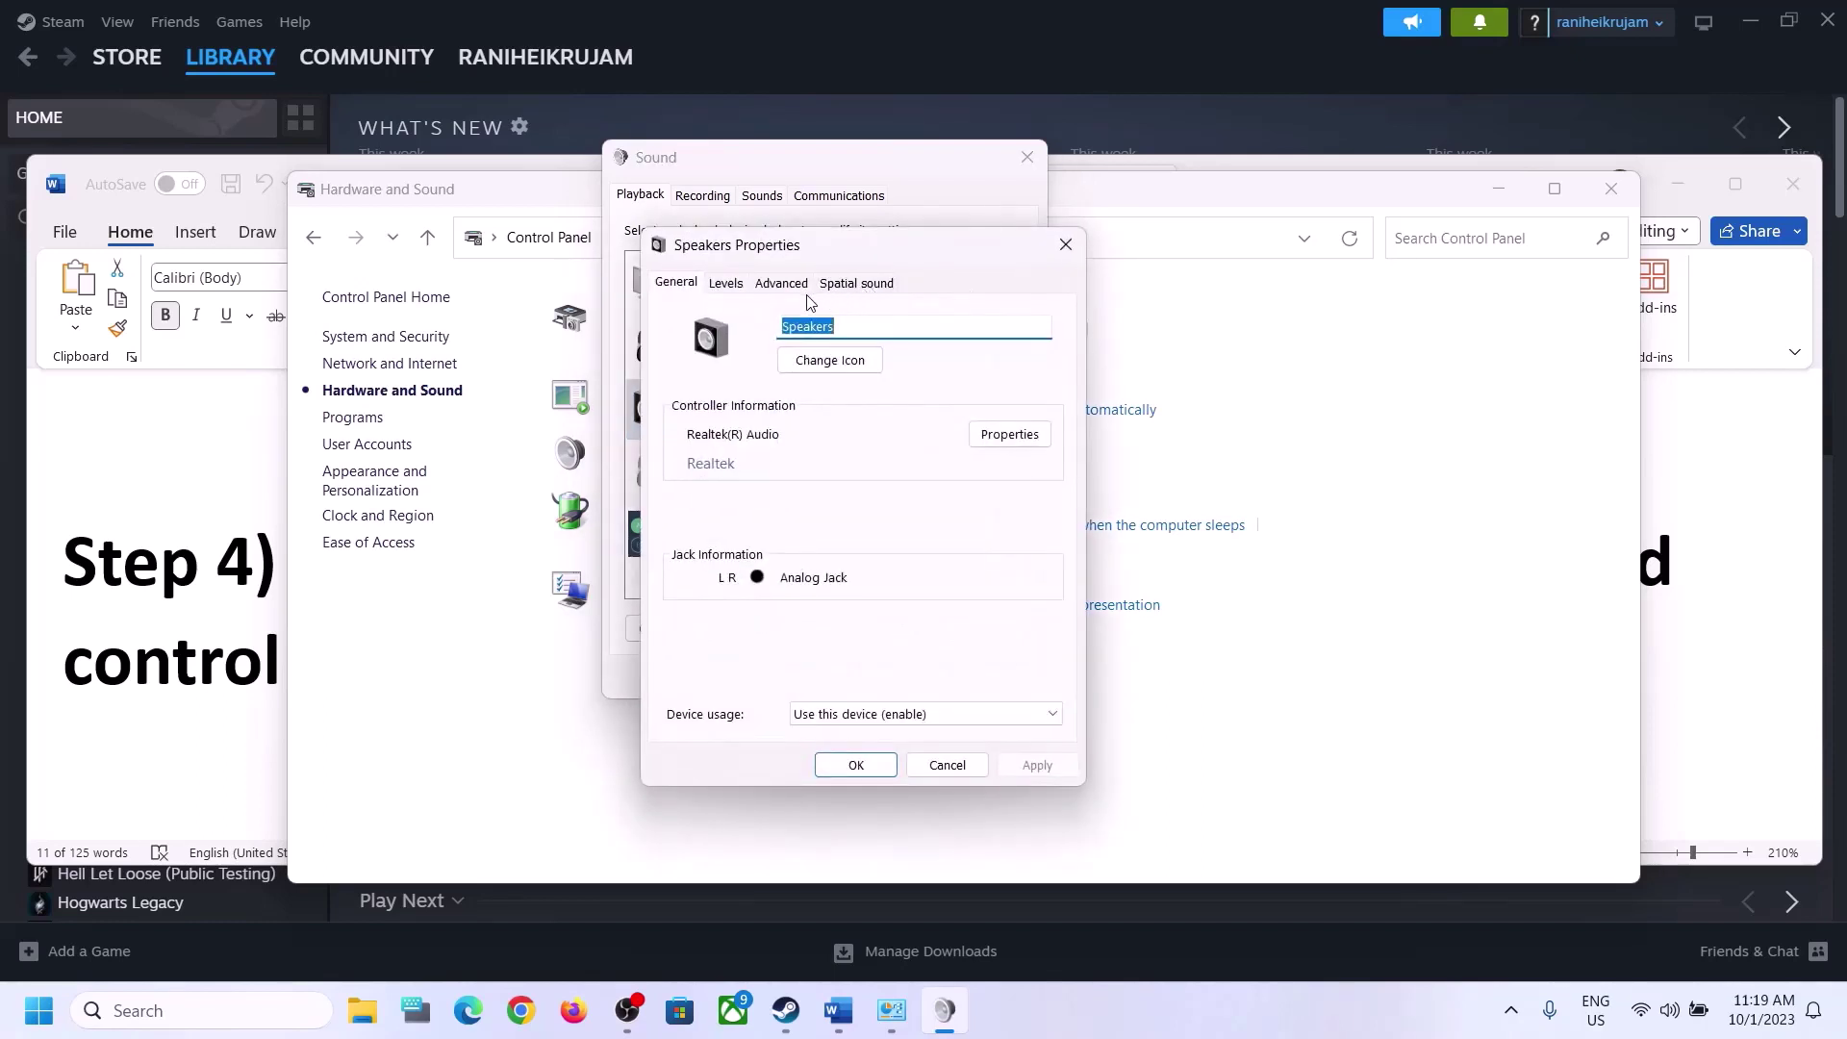
- Apply 16 bit, 48000 Hz, then settle on 24 bit, 48000 Hz as Speakers default format and close both dialogs
left_click(779, 283)
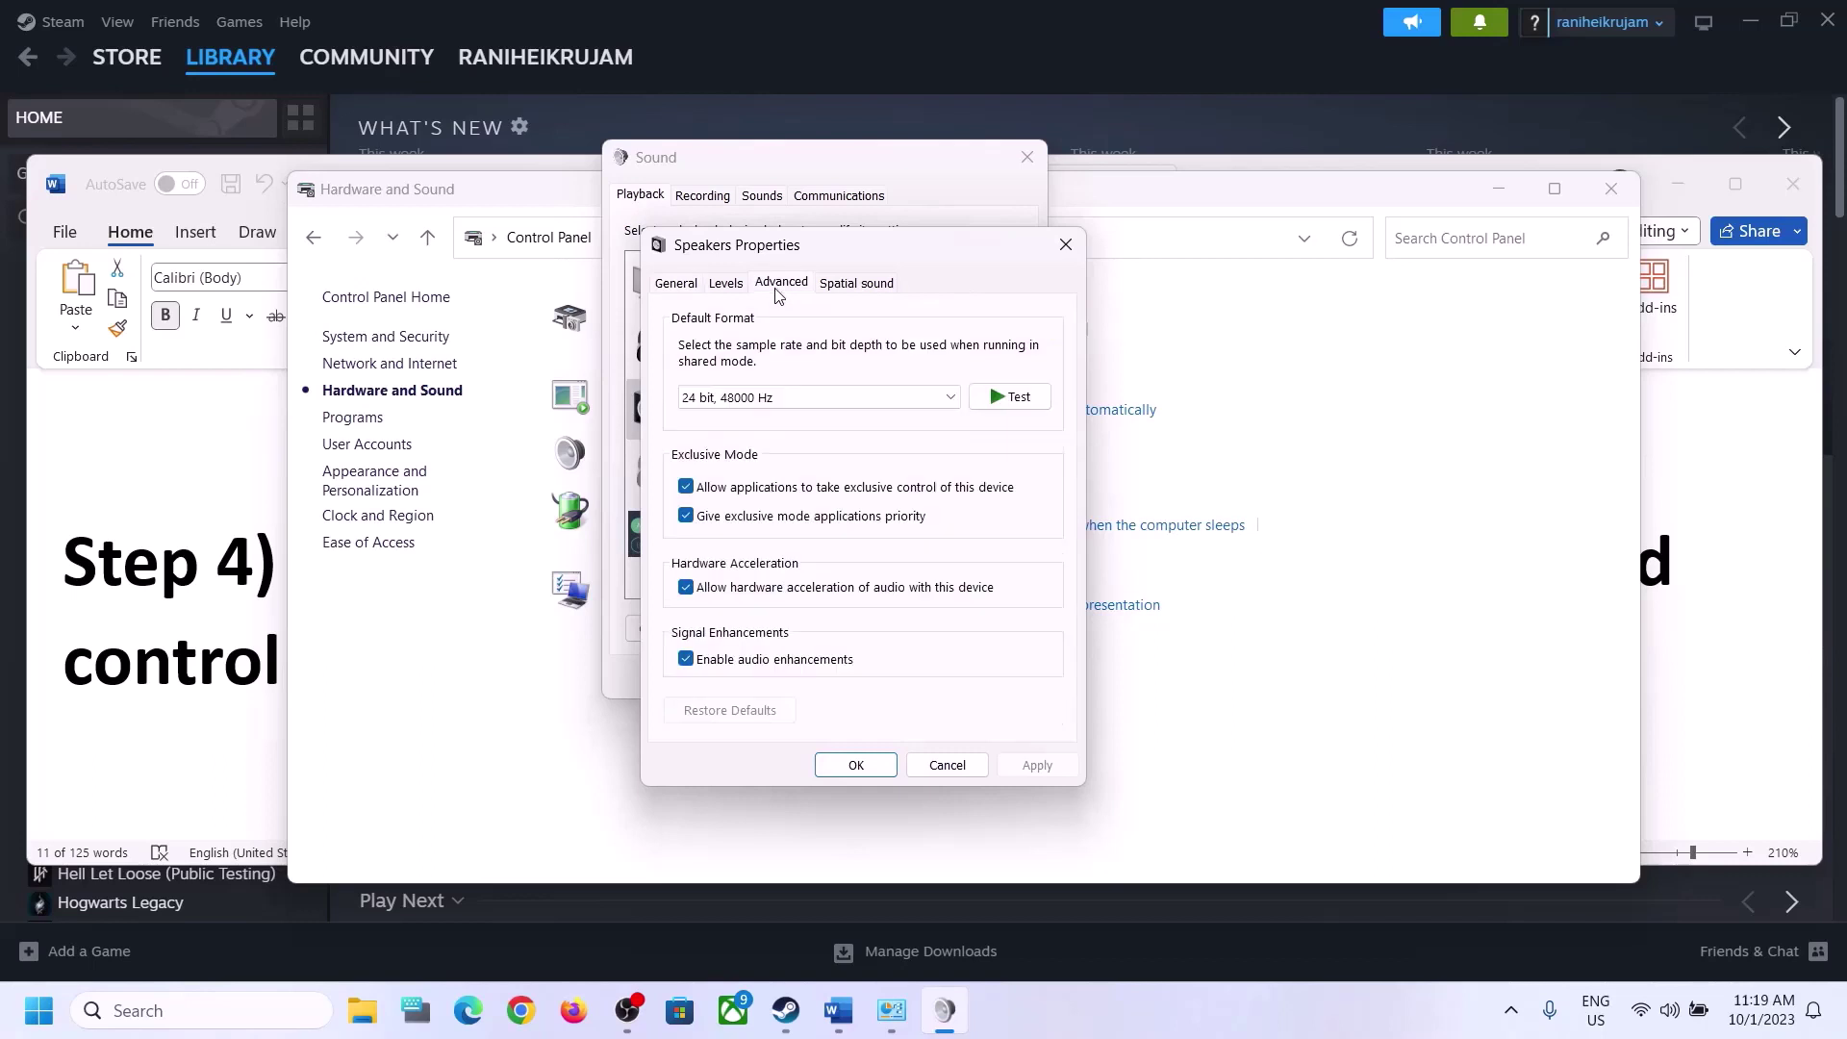
left_click(950, 398)
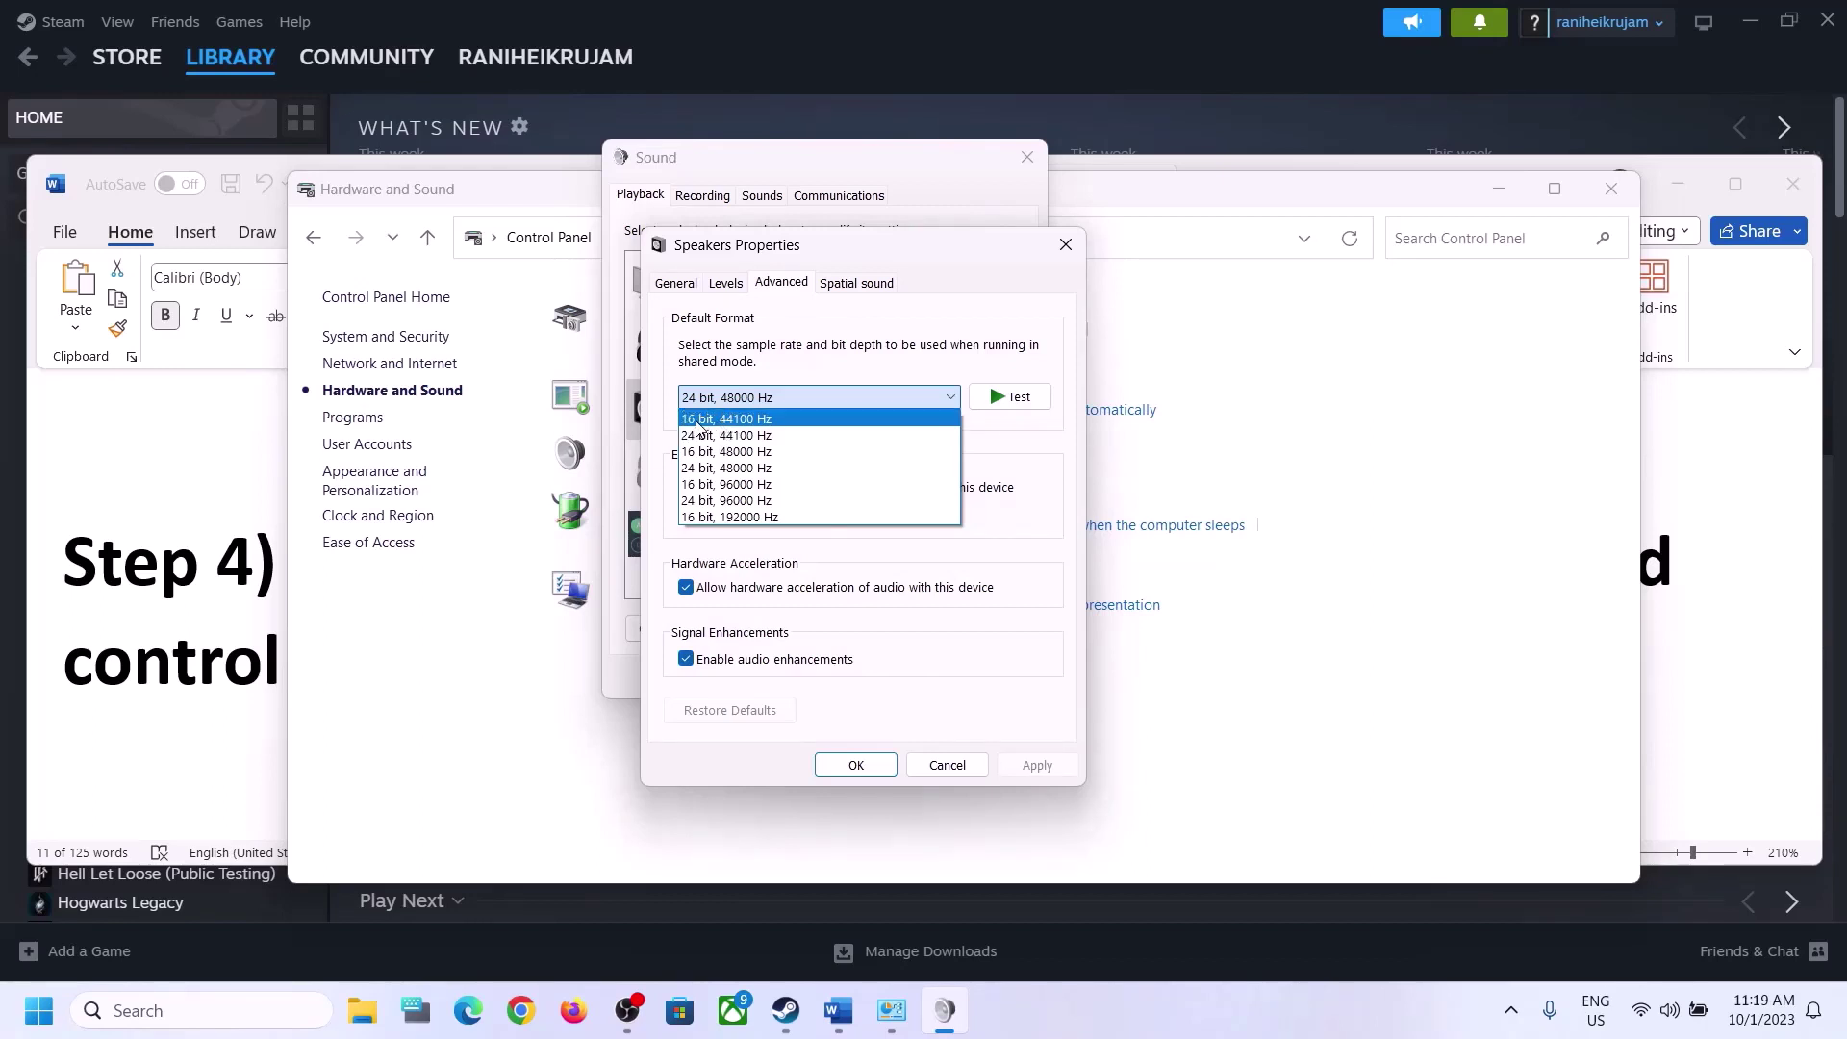
left_click(749, 454)
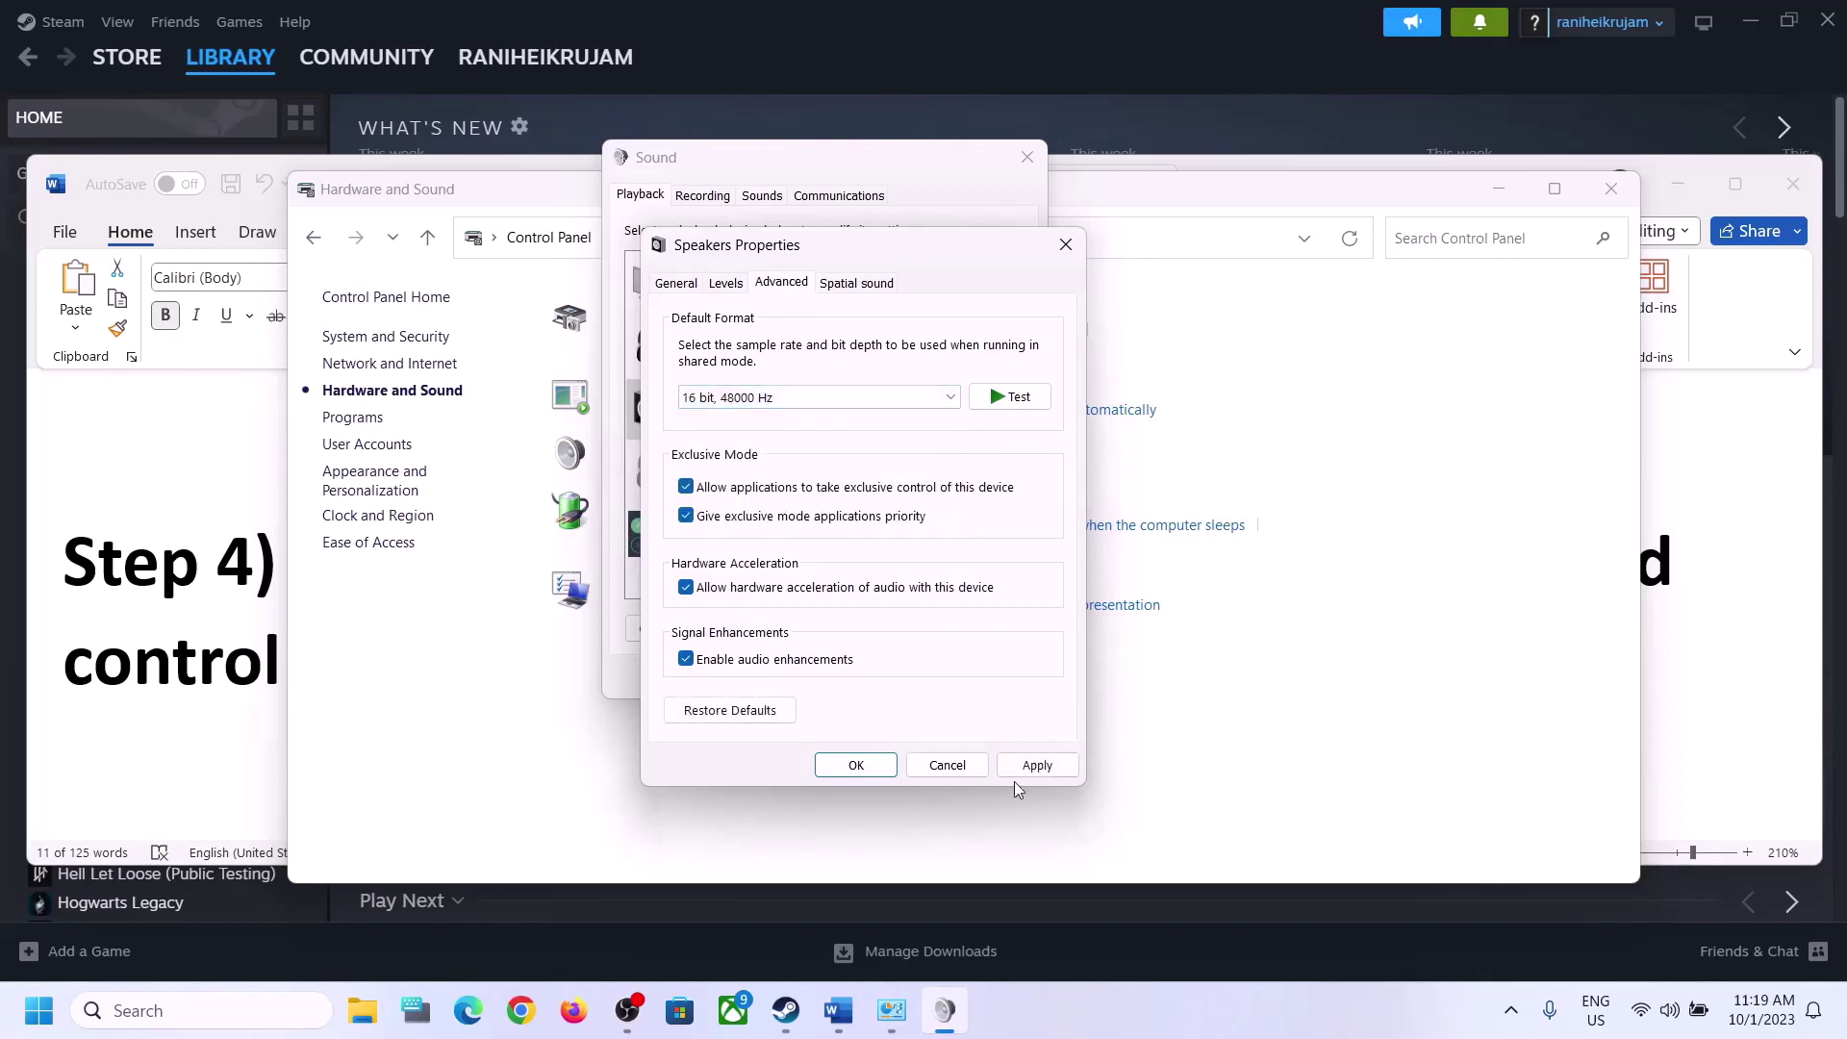
left_click(1036, 765)
left_click(792, 405)
left_click(792, 471)
left_click(1036, 765)
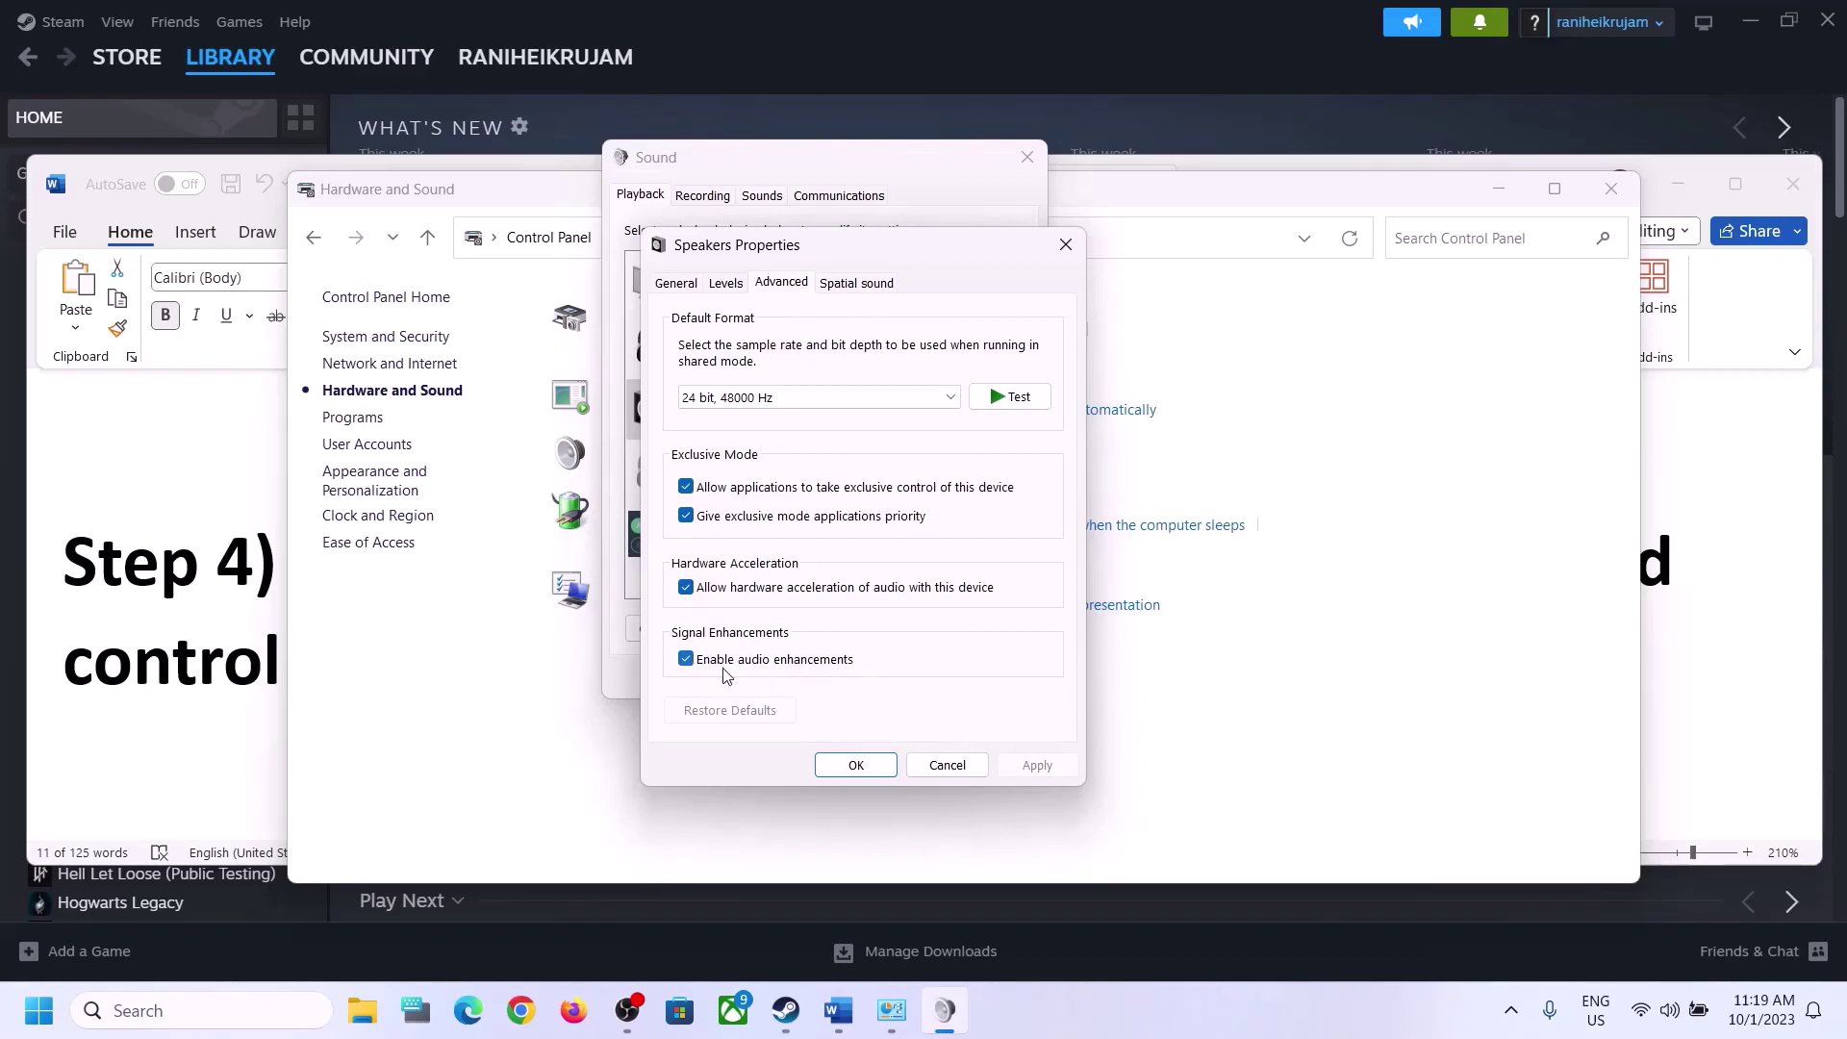
left_click(856, 764)
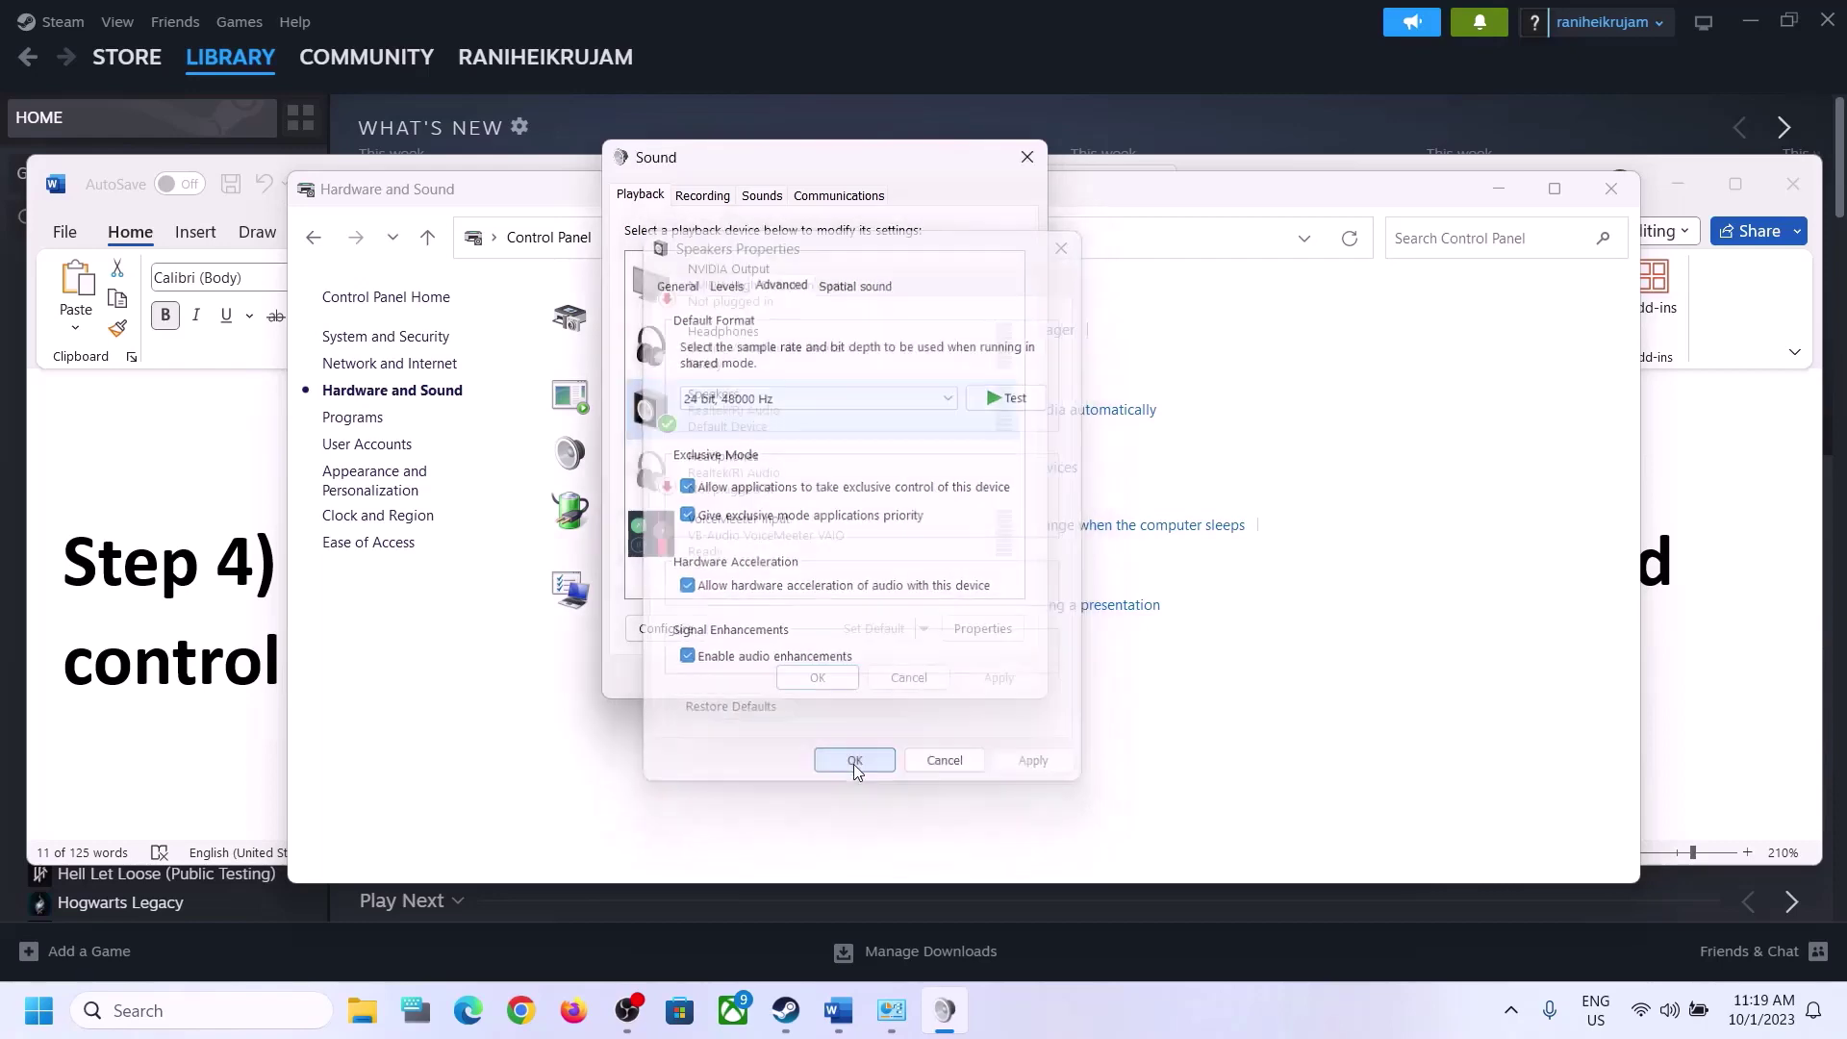
left_click(846, 675)
- Close Hardware and Sound and review the Step 4 (48/44k) and Step 5 controller notes in Word
left_click(1611, 189)
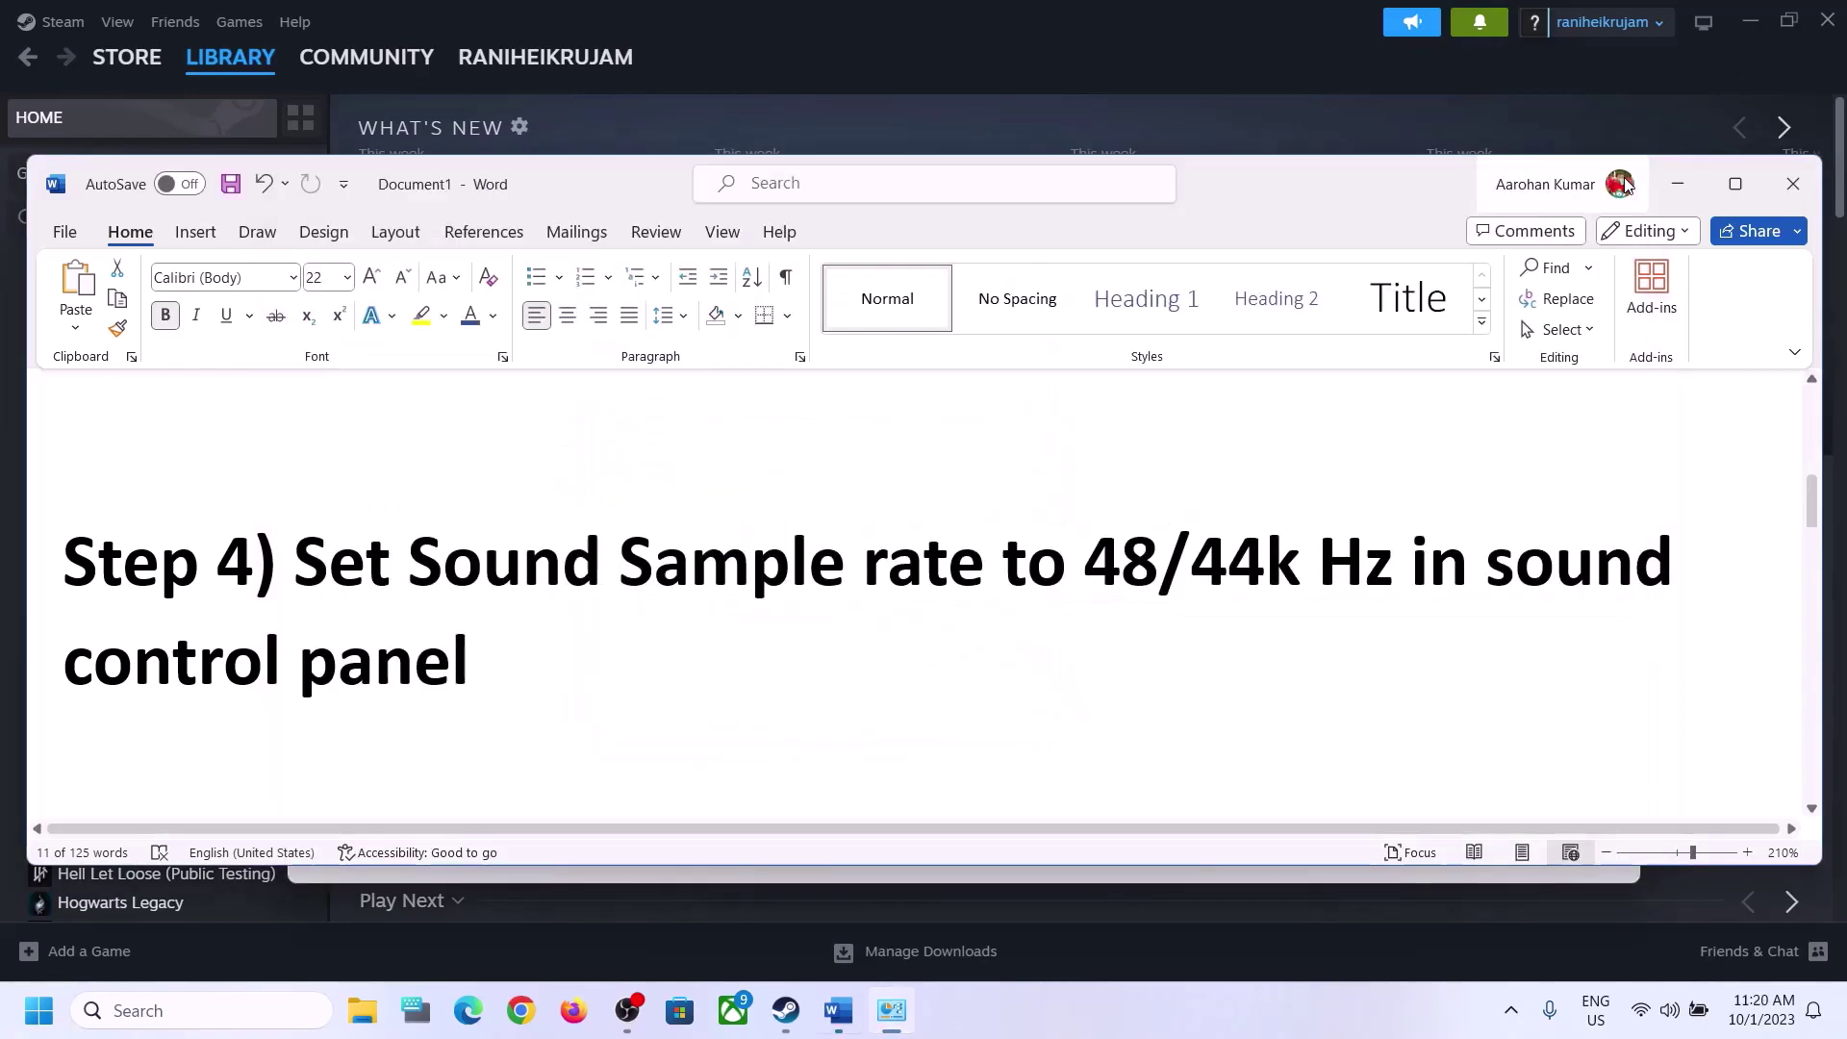
left_click_drag(1064, 556, 1395, 558)
left_click(573, 626)
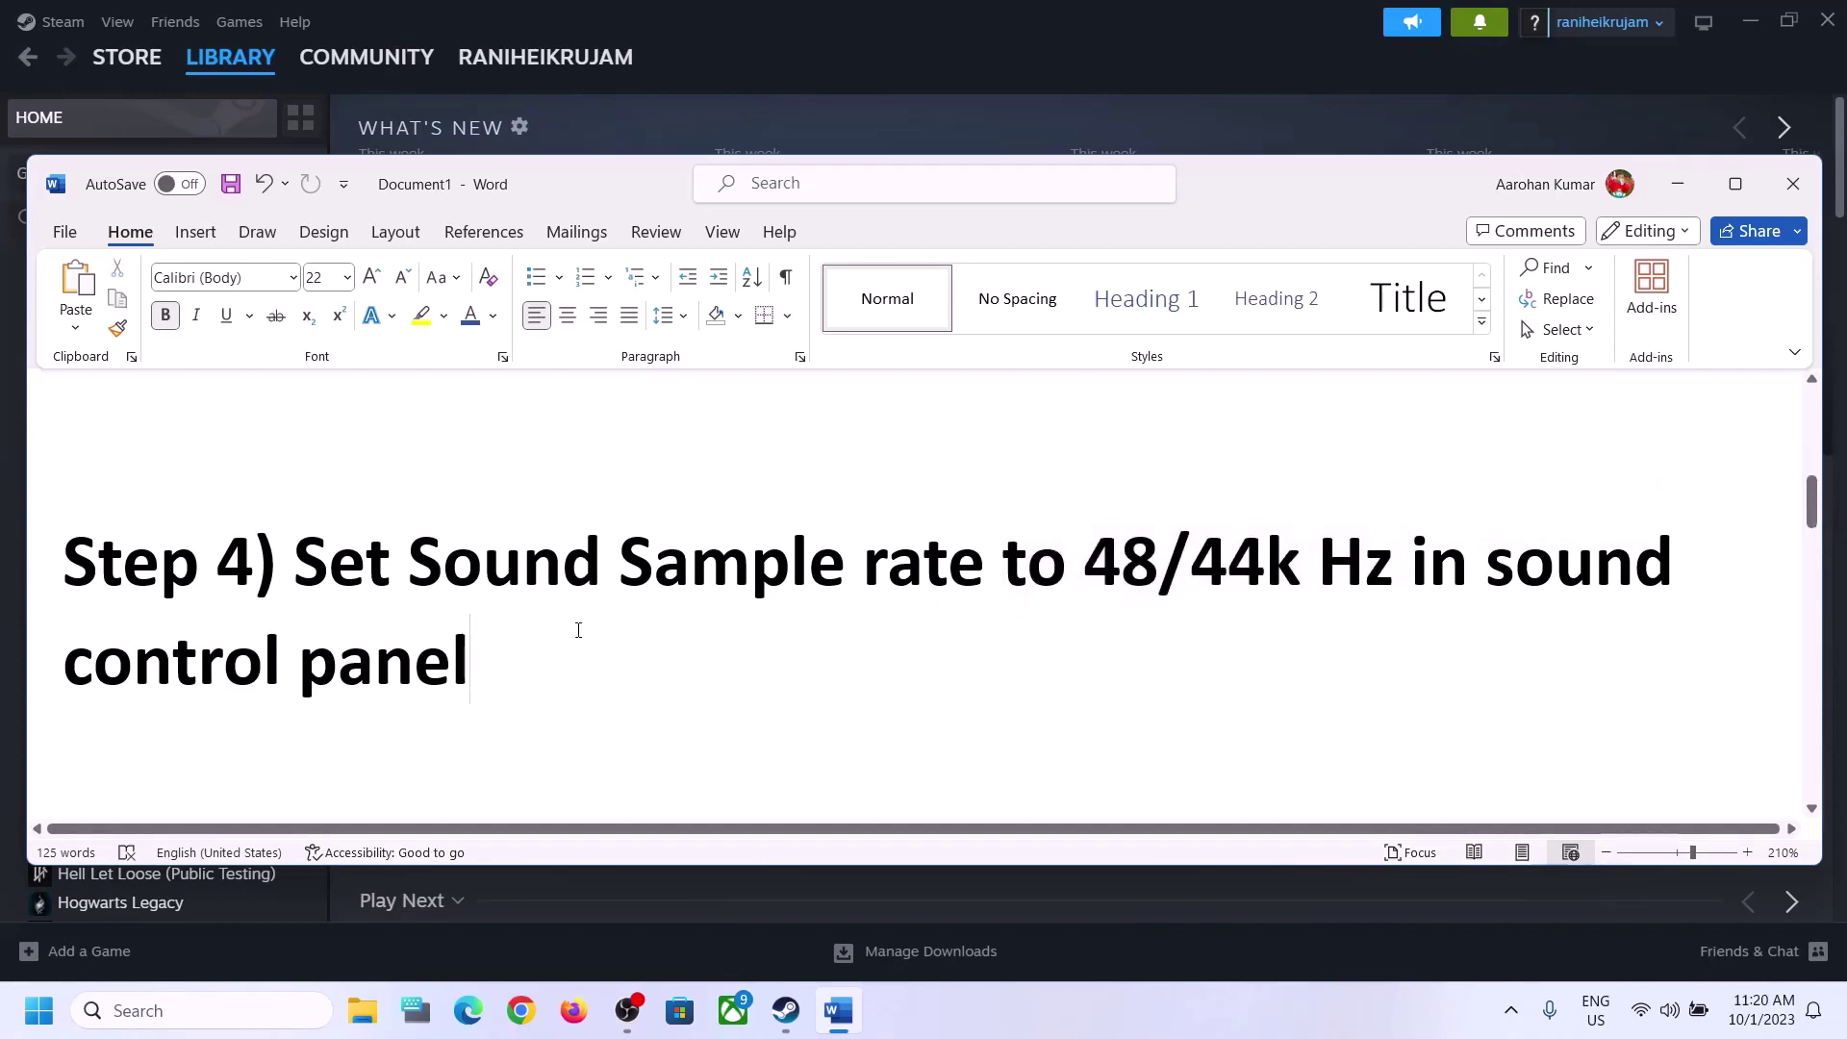
scroll(580, 629, "down", 4)
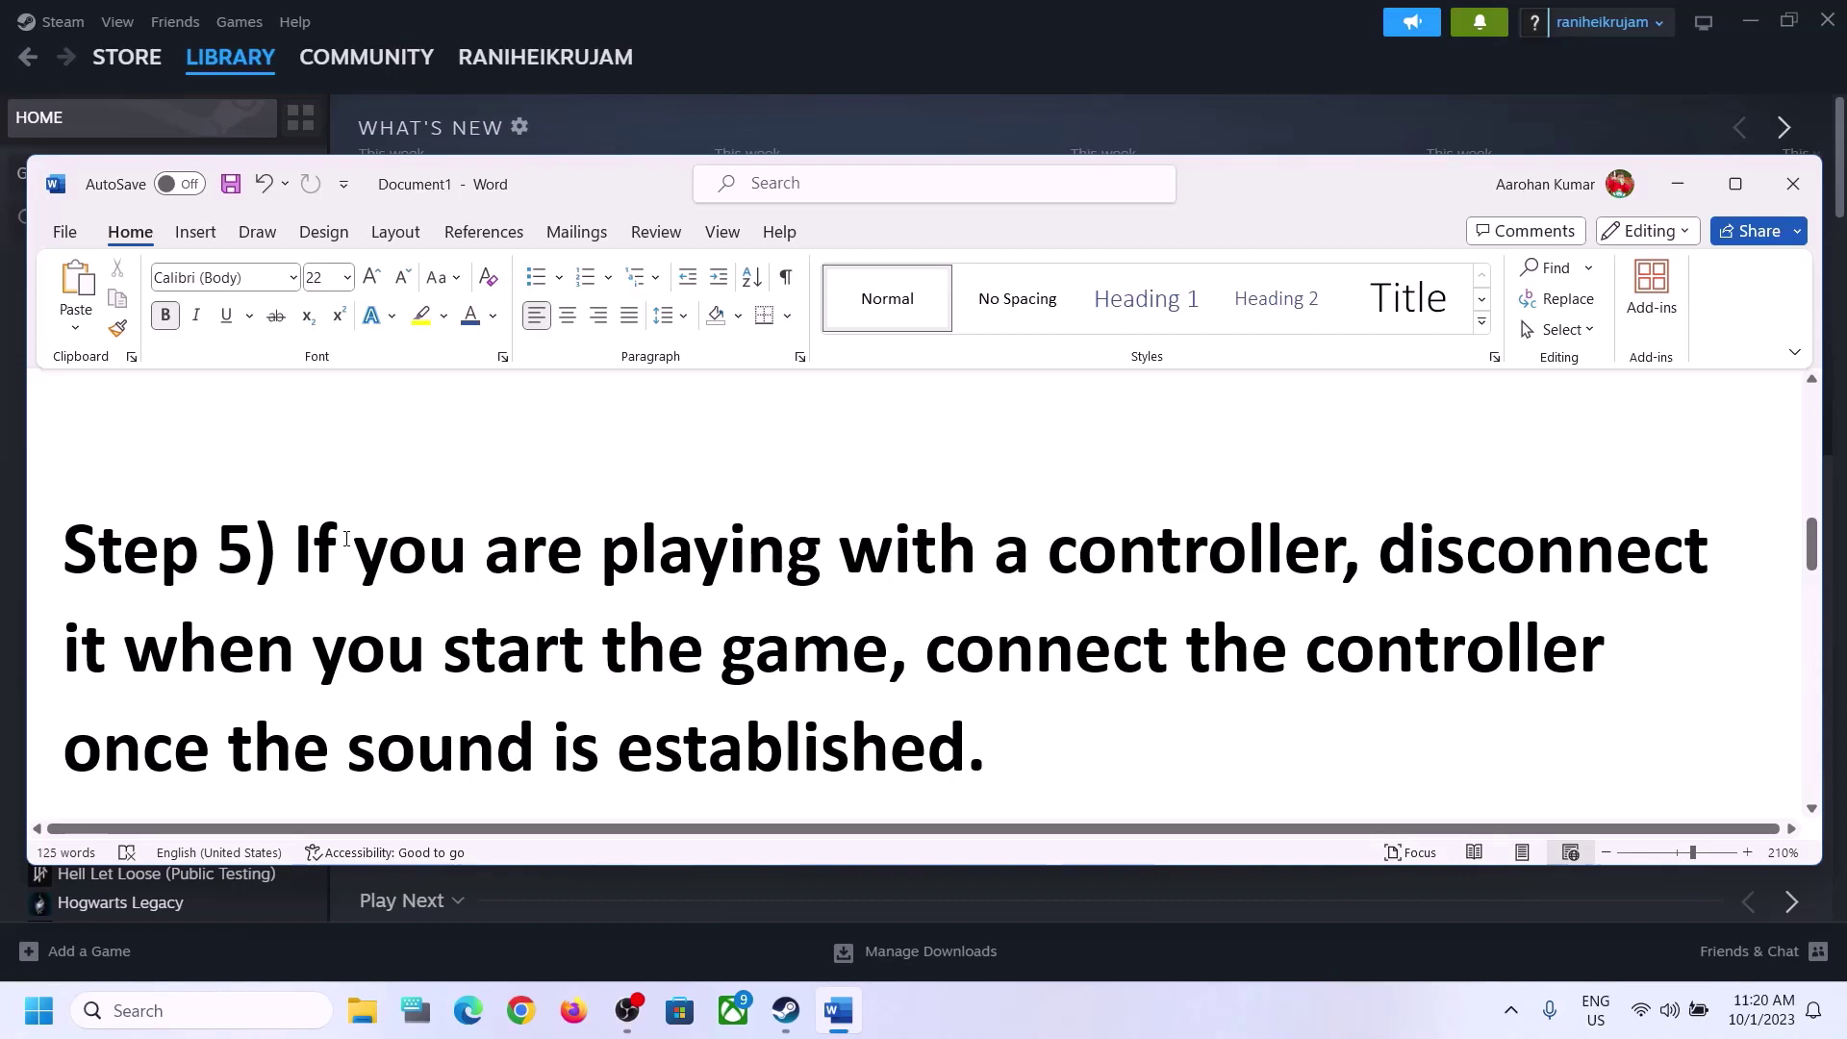
left_click_drag(296, 544, 1221, 536)
left_click_drag(1378, 546, 848, 669)
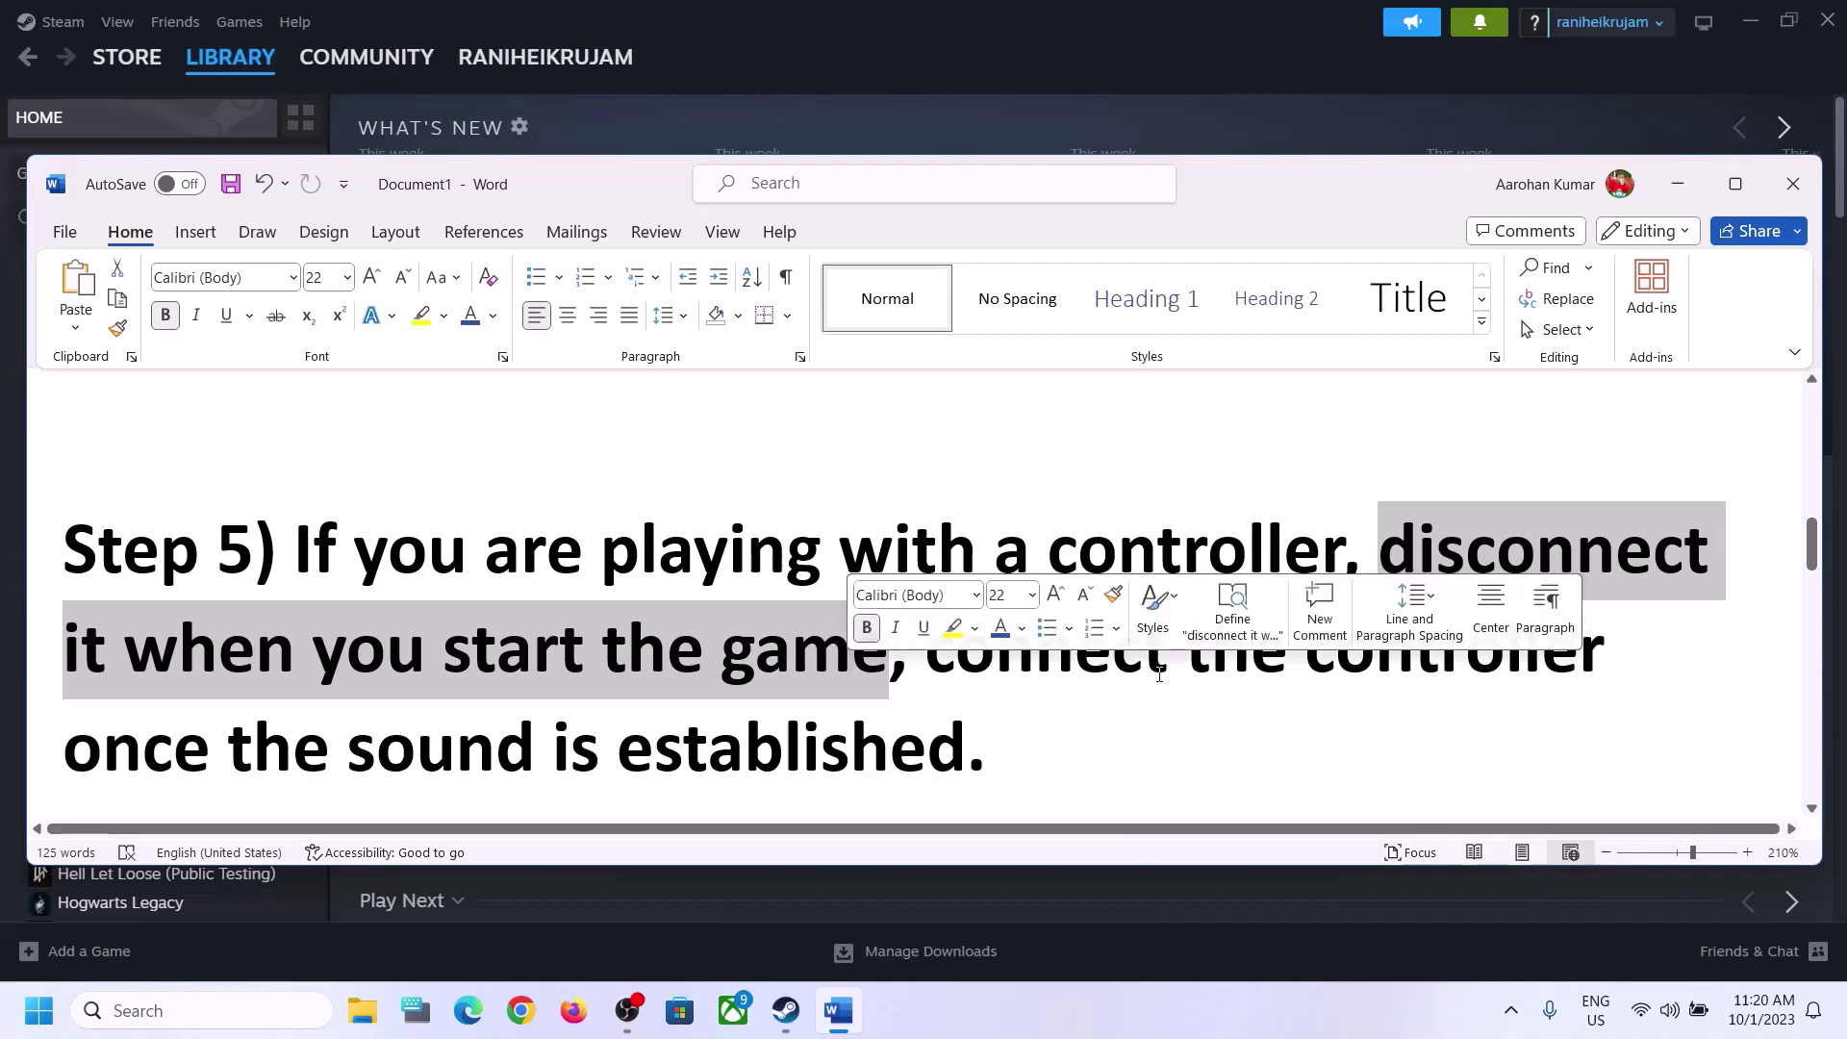
left_click(1456, 534)
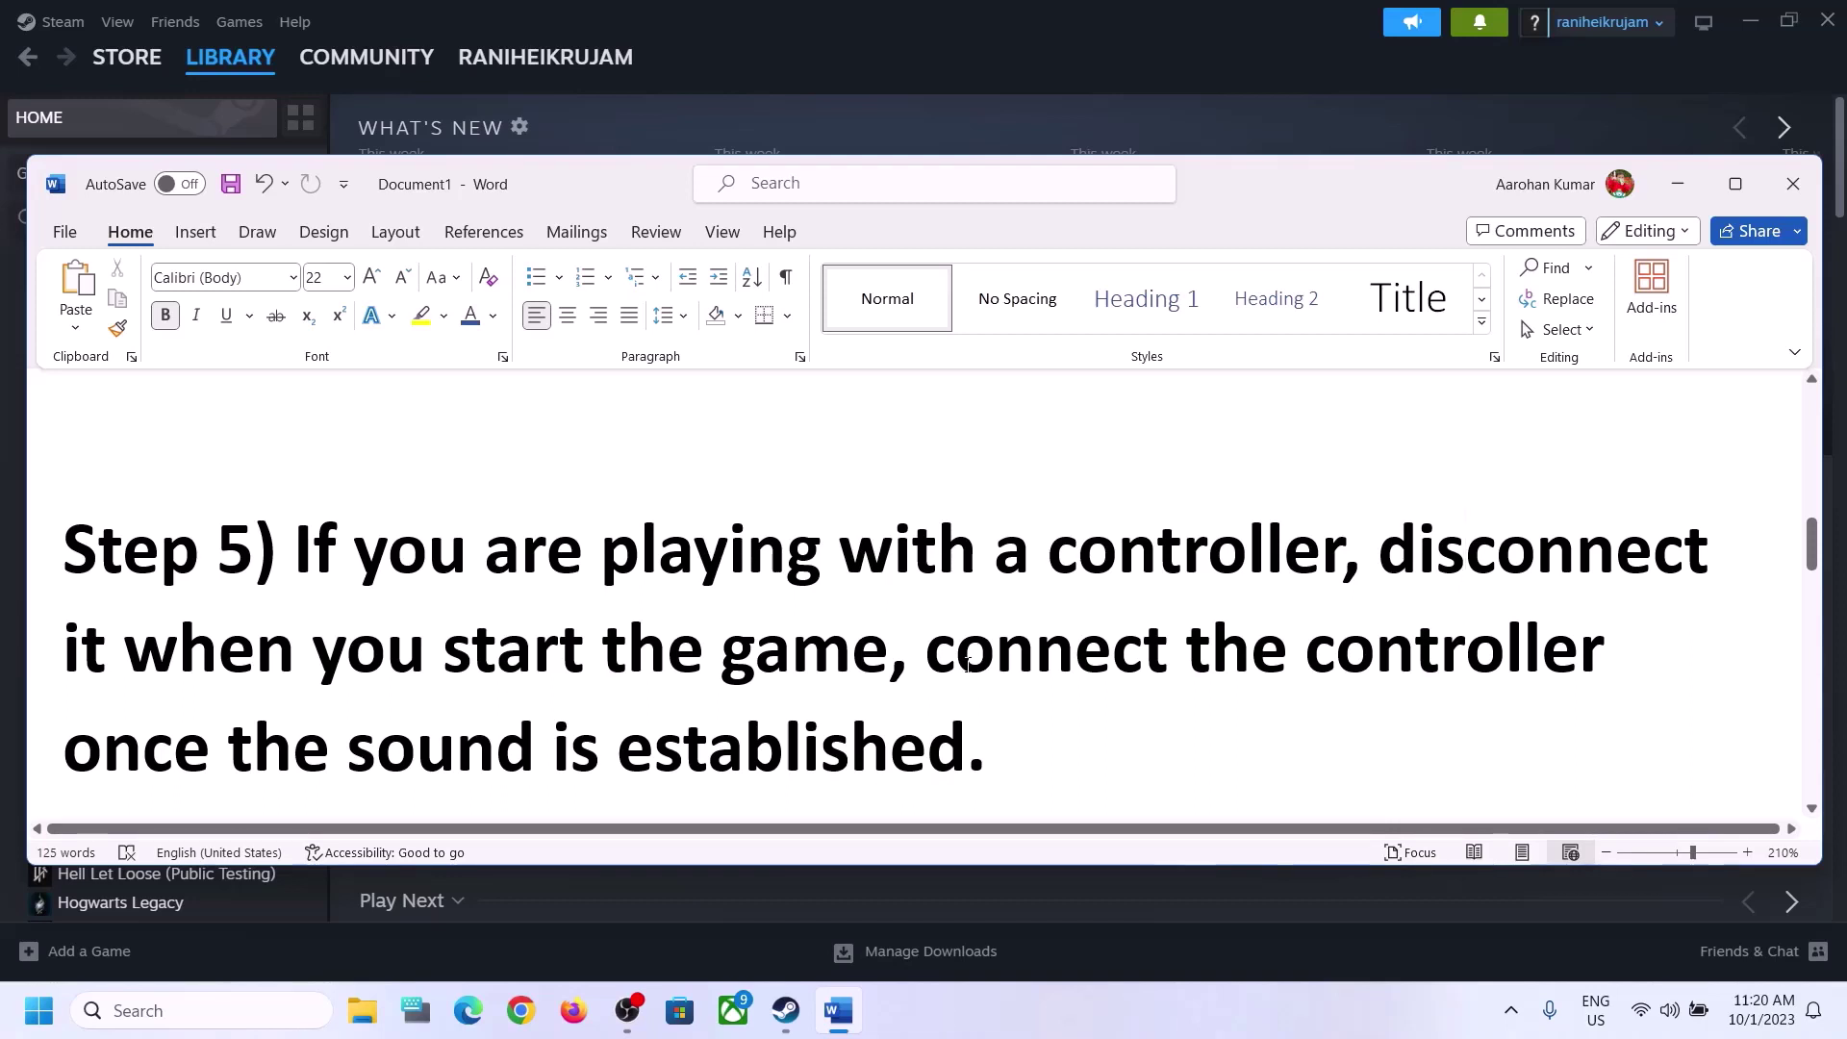
- Finish Step 5, highlight 'off Spatial Sound' in Step 6, and open Windows Sound settings
left_click_drag(967, 664, 1484, 646)
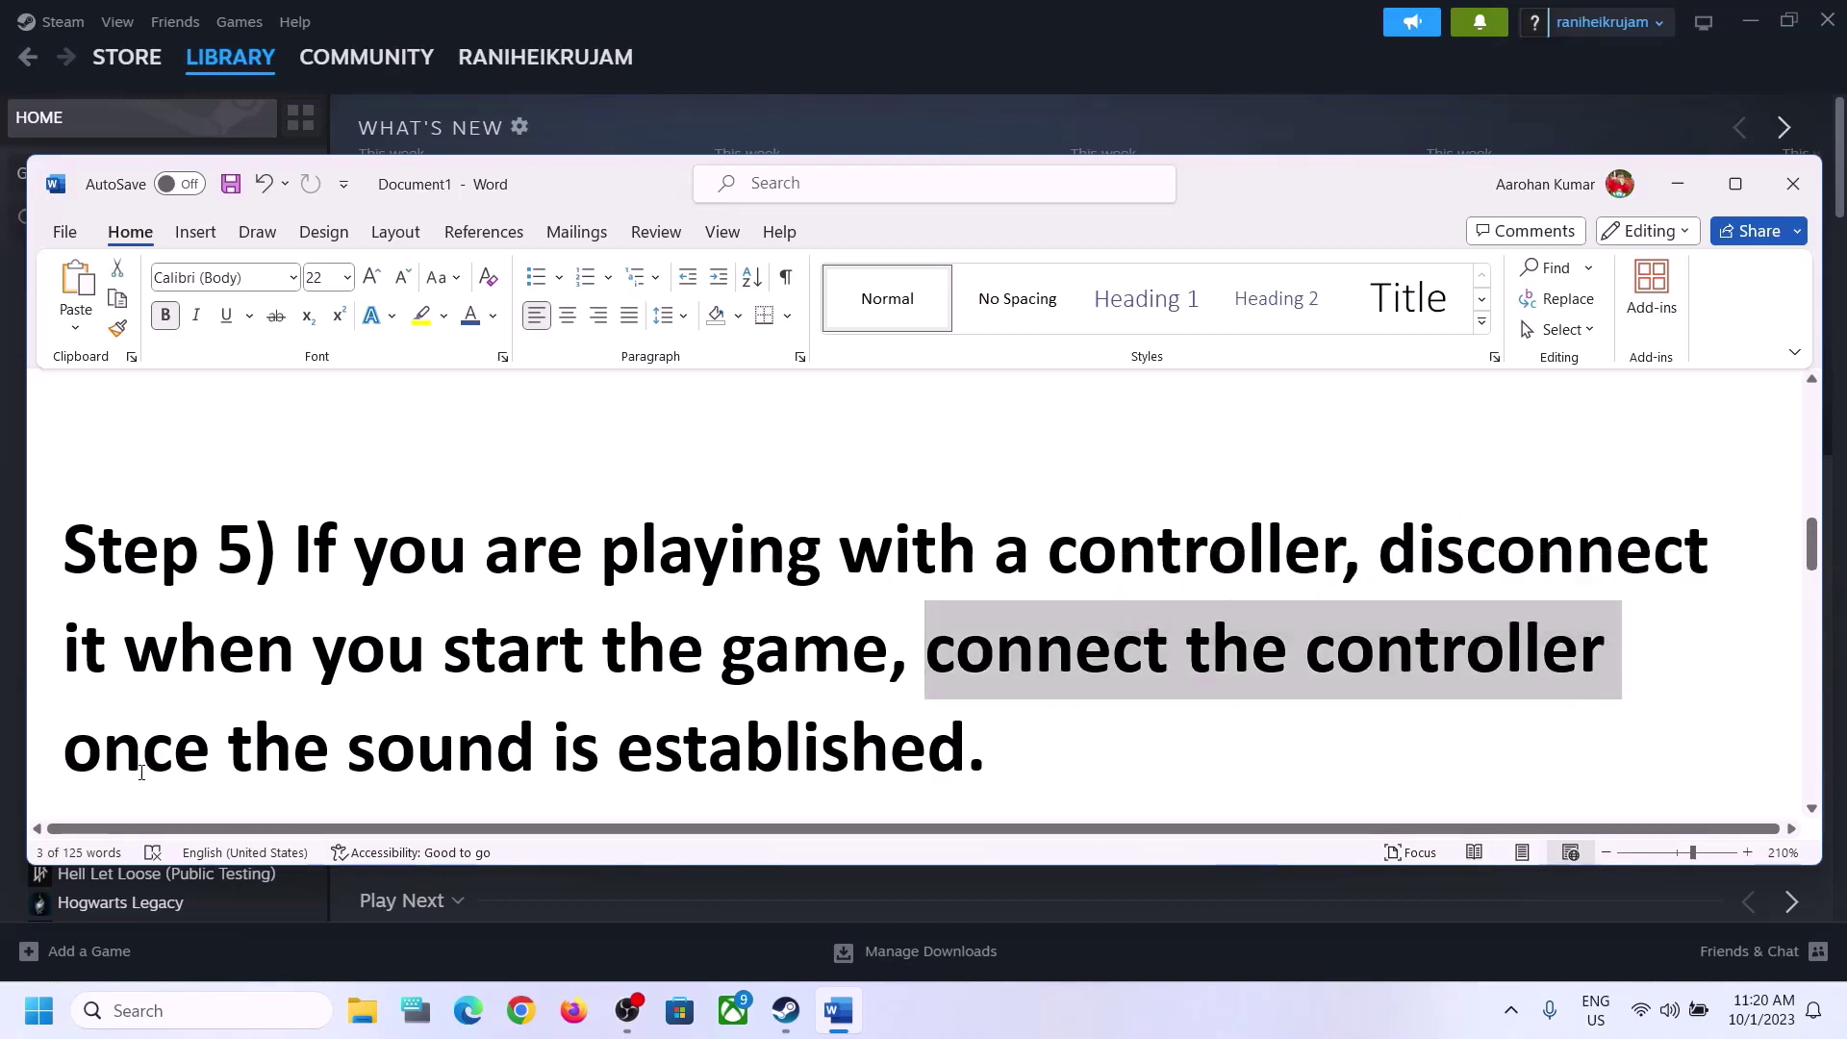
left_click_drag(65, 748, 789, 754)
left_click(564, 602)
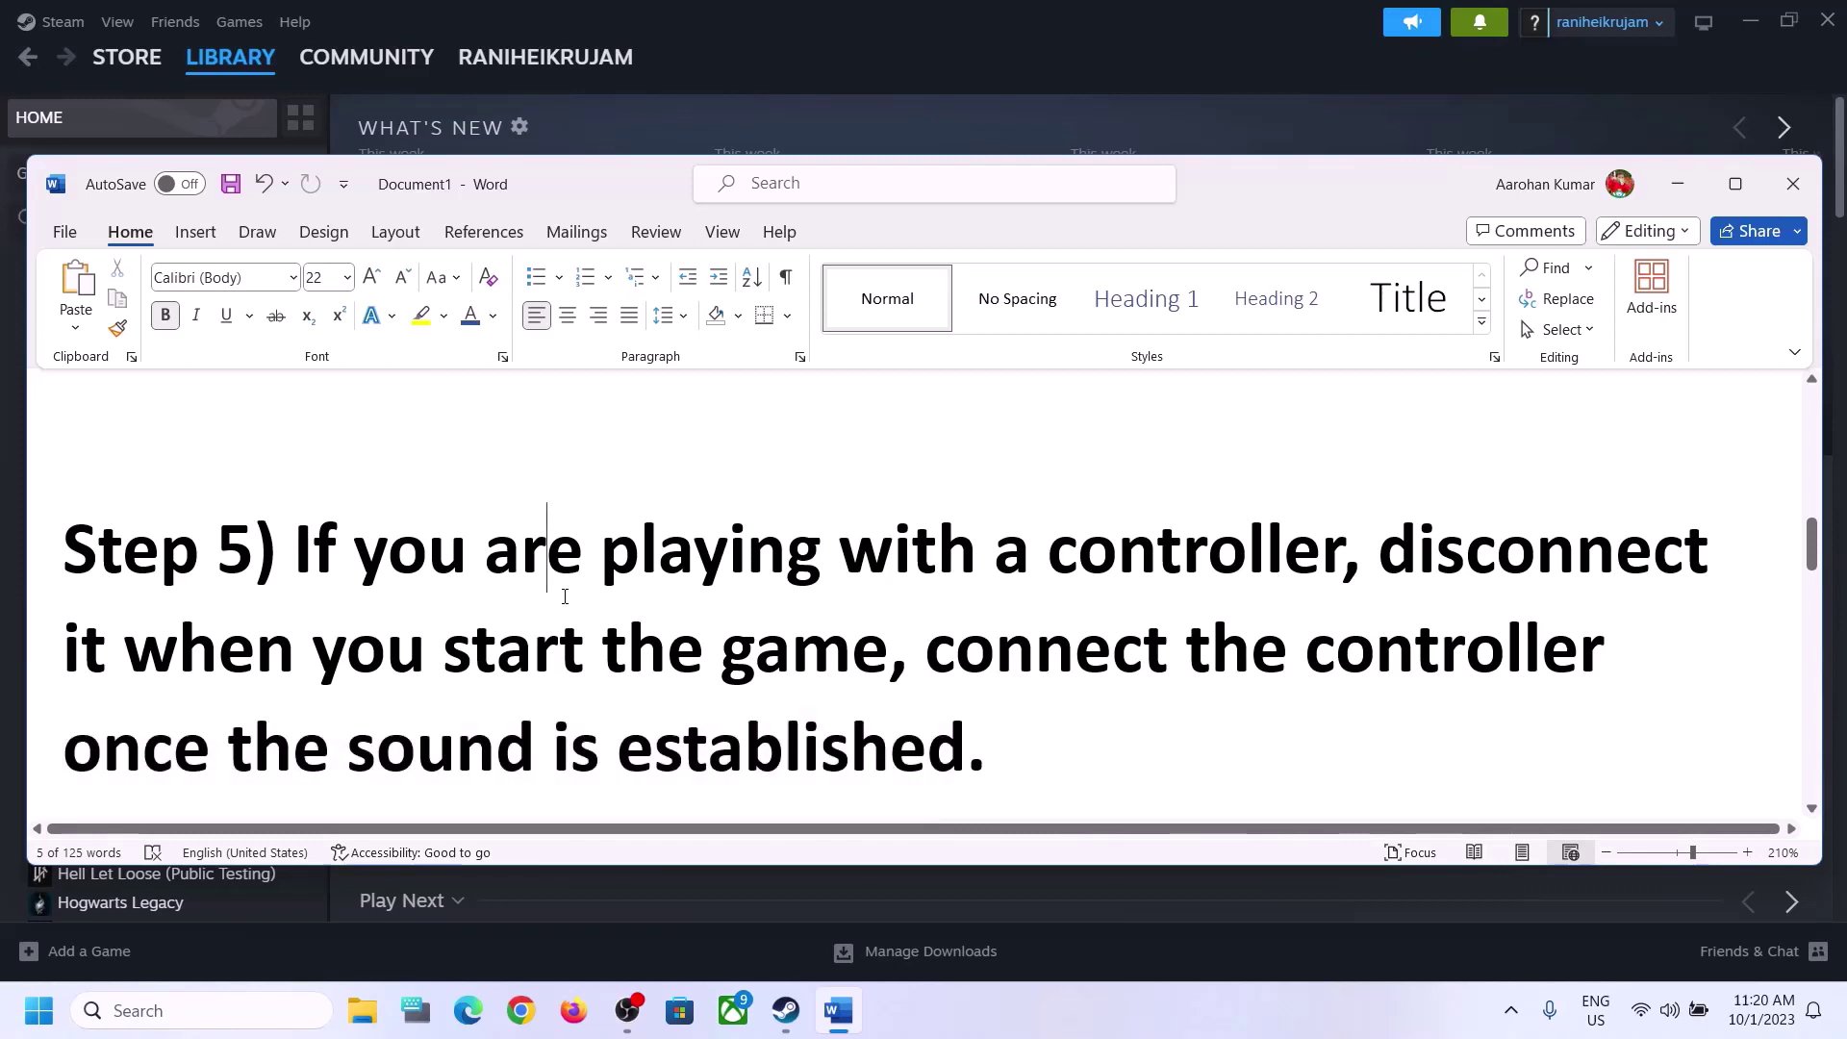
scroll(601, 597, "down", 3)
scroll(601, 597, "down", 1)
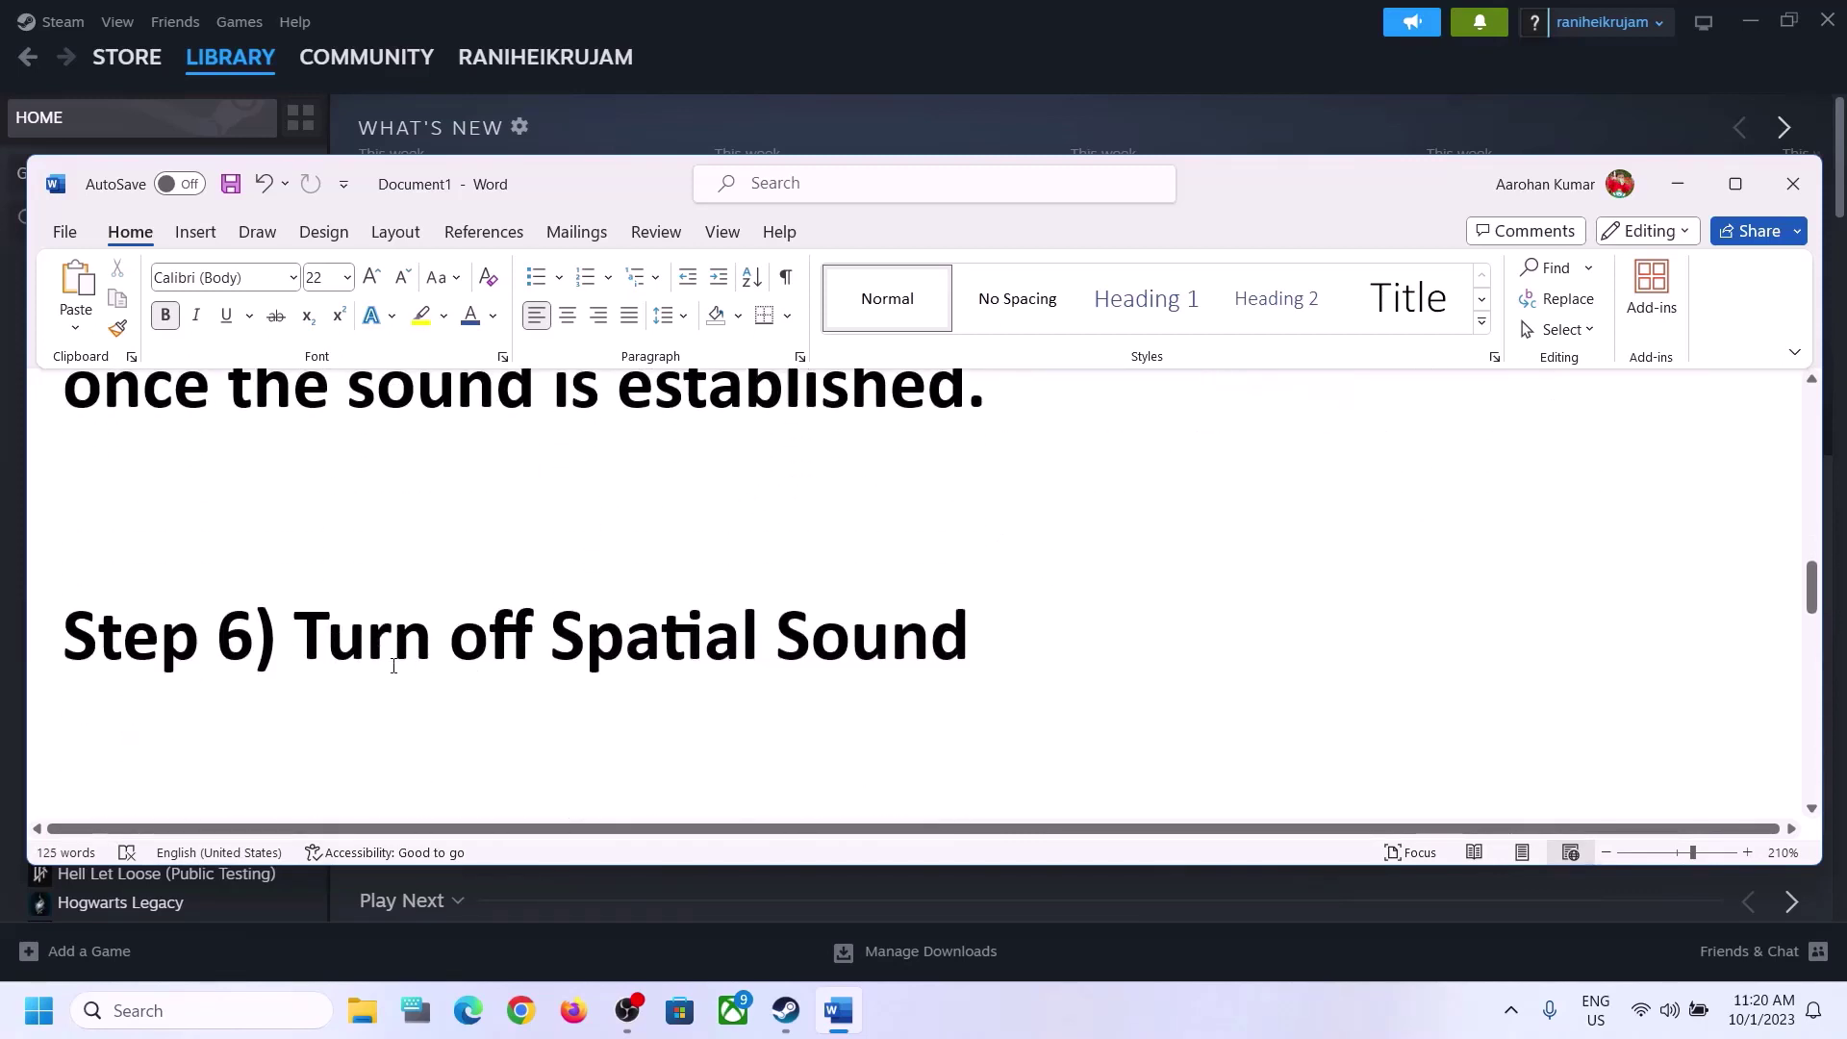
left_click_drag(448, 640, 1010, 663)
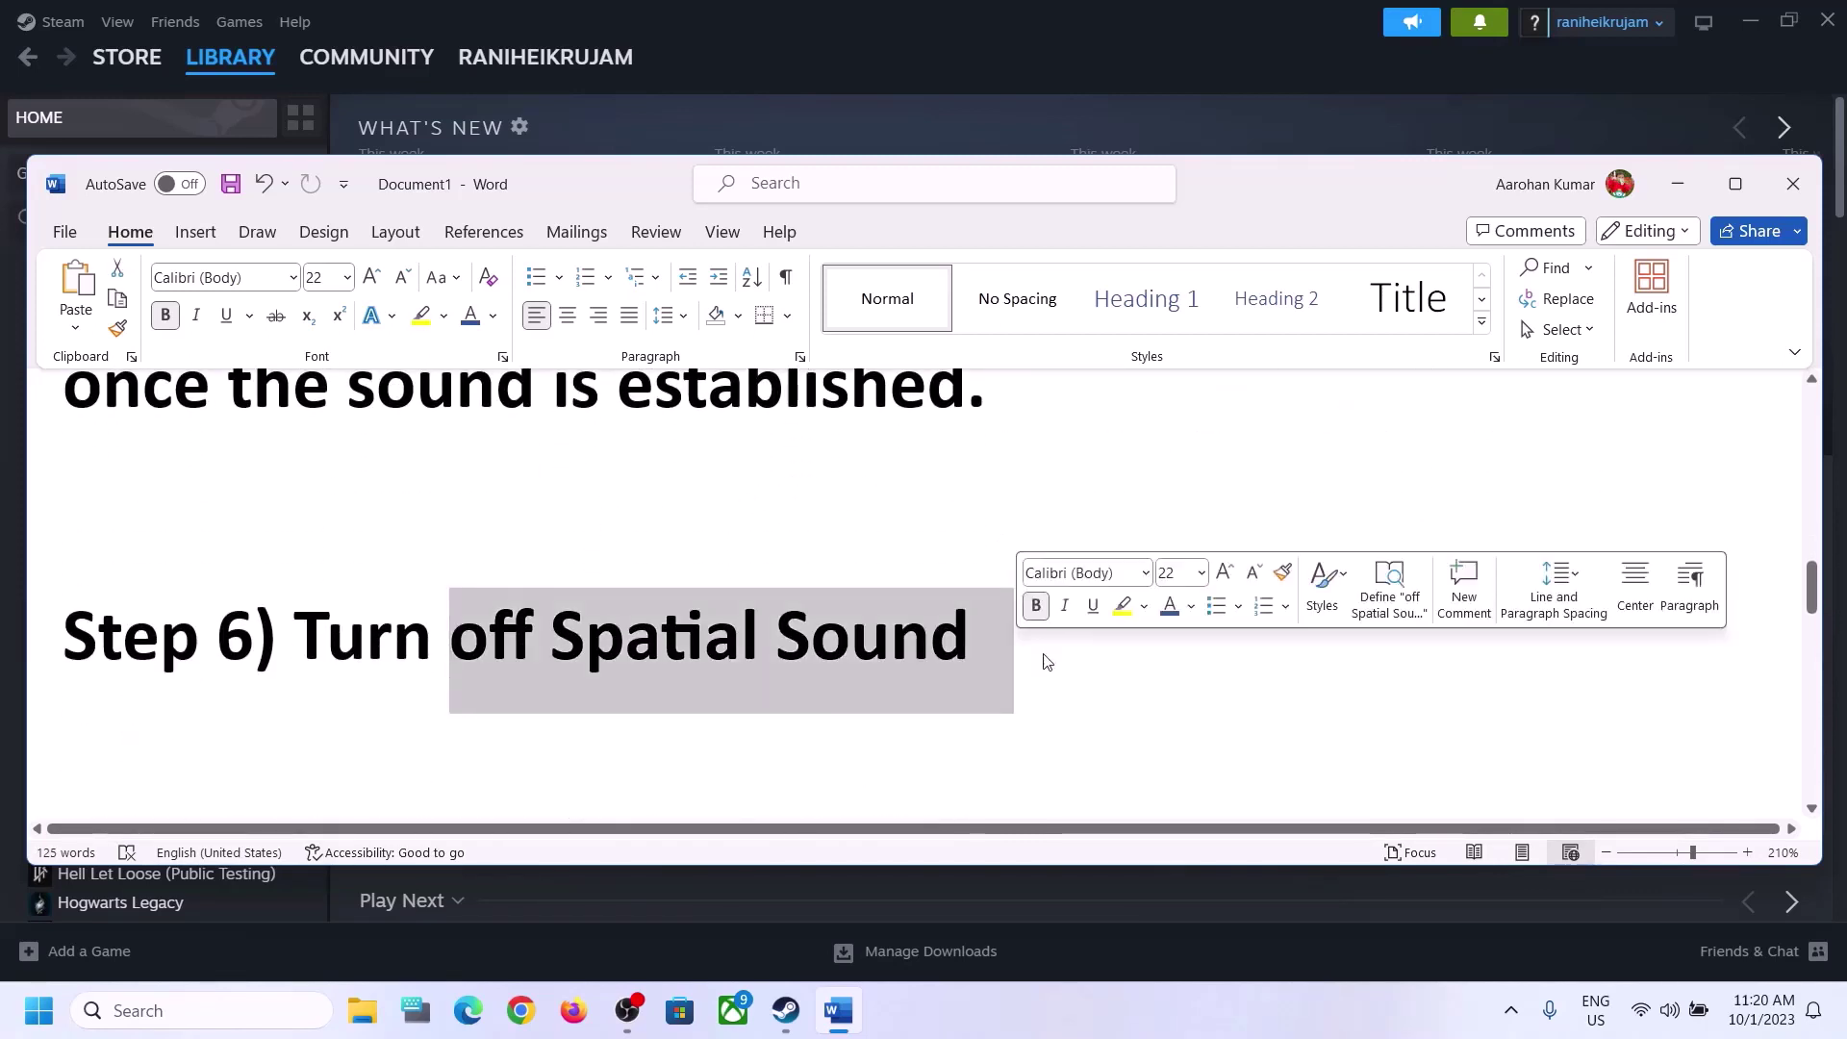
right_click(1672, 1005)
left_click(1664, 938)
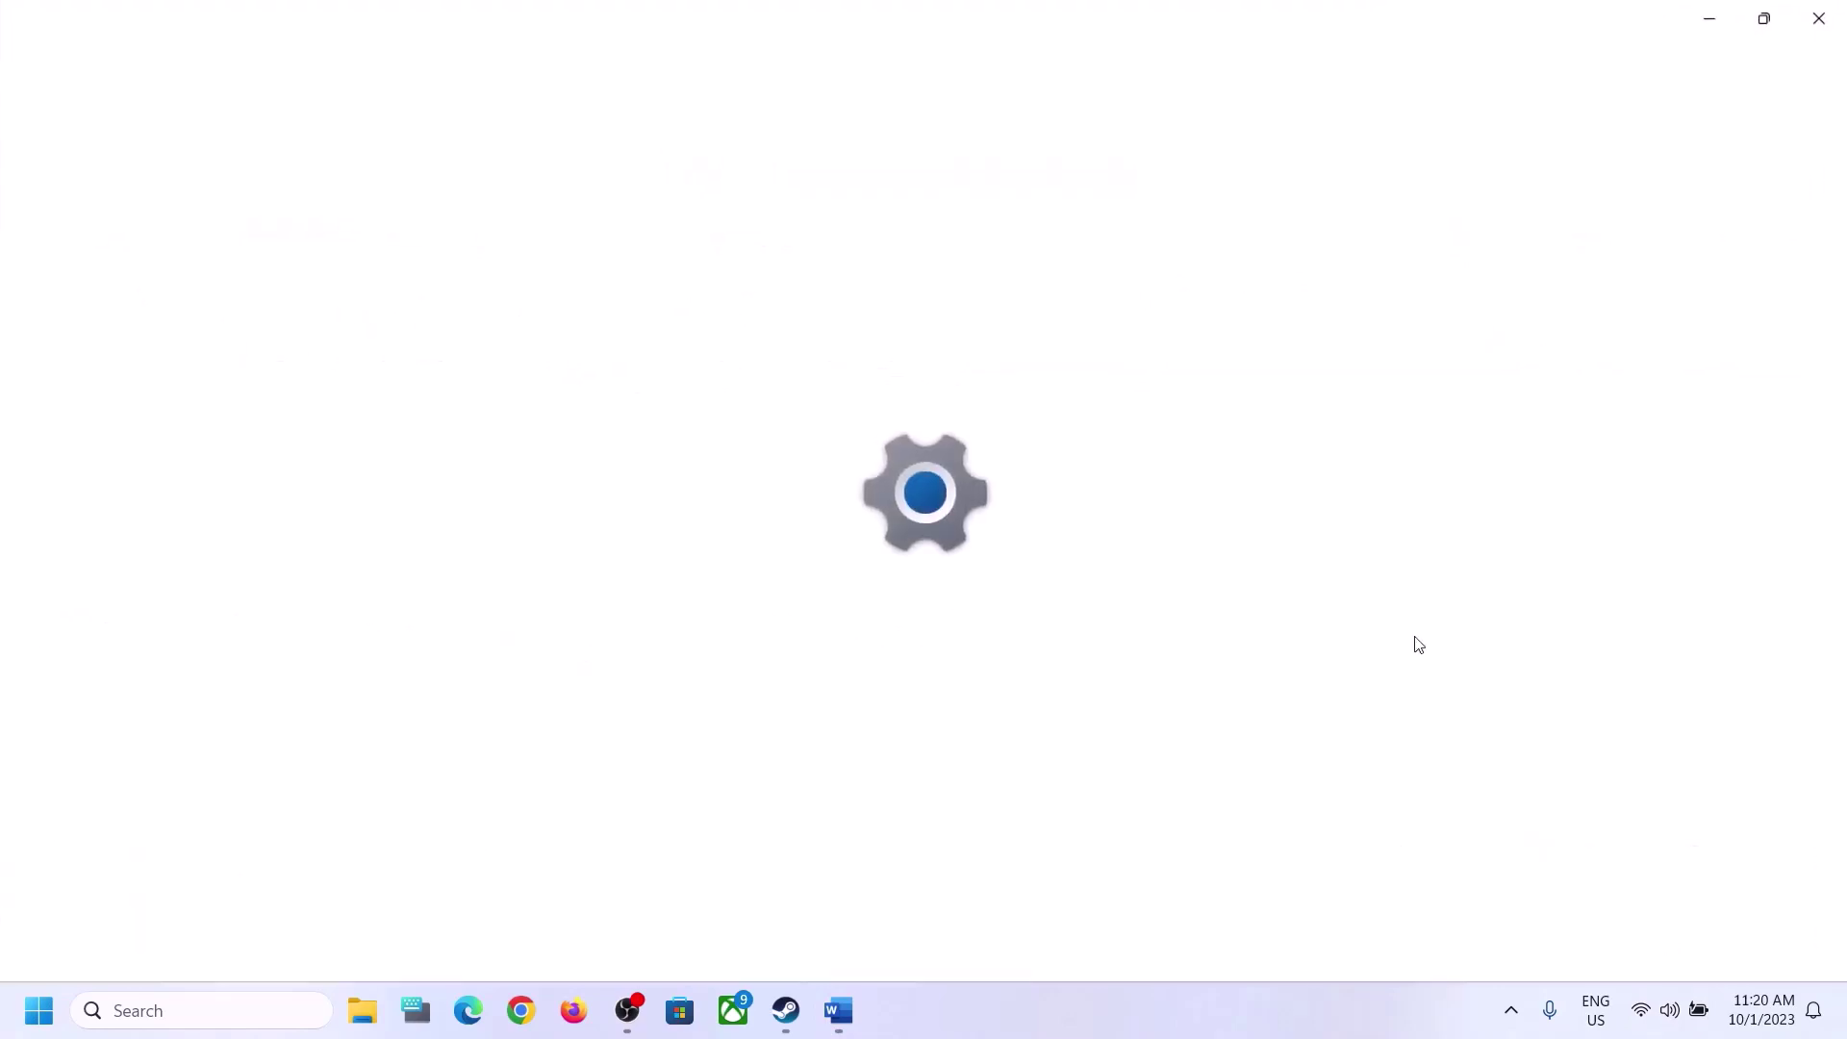
- Close Settings and open Control Panel's Sound dialog through a 'control' search and Hardware and Sound
left_click(1818, 18)
left_click(196, 1012)
type("control")
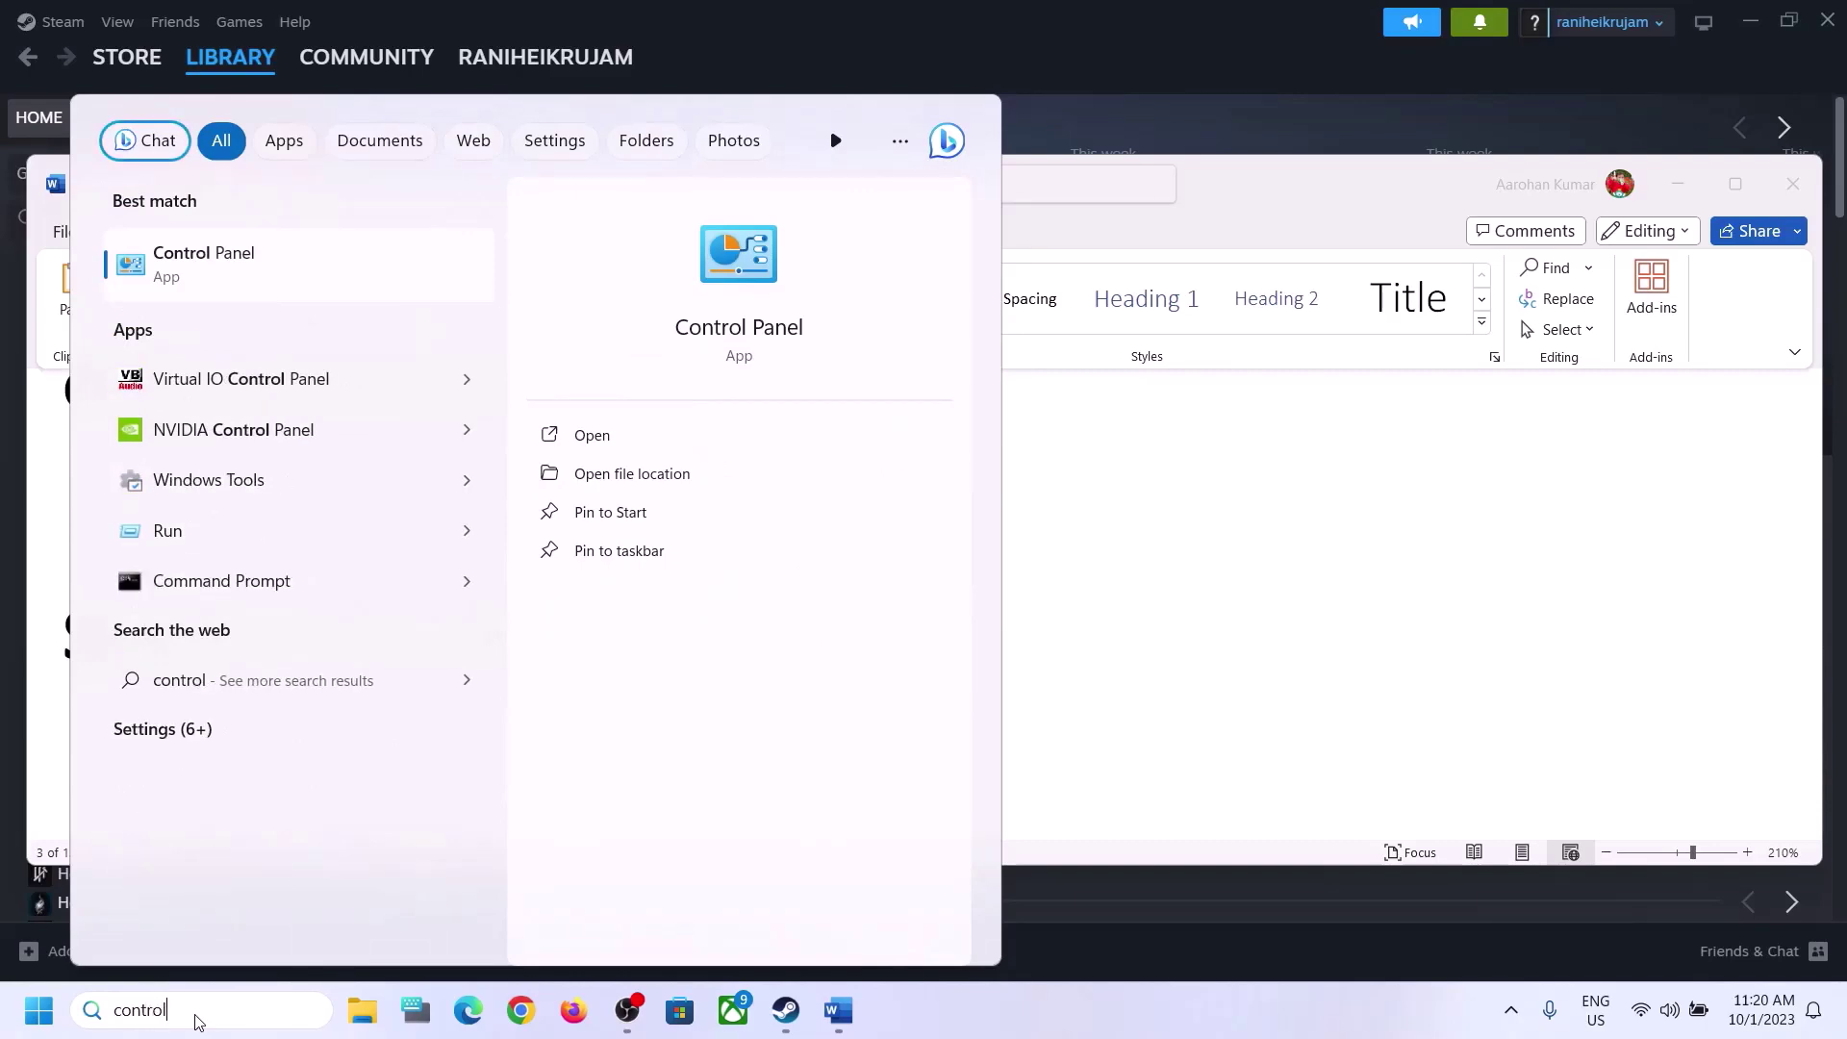
key("Return")
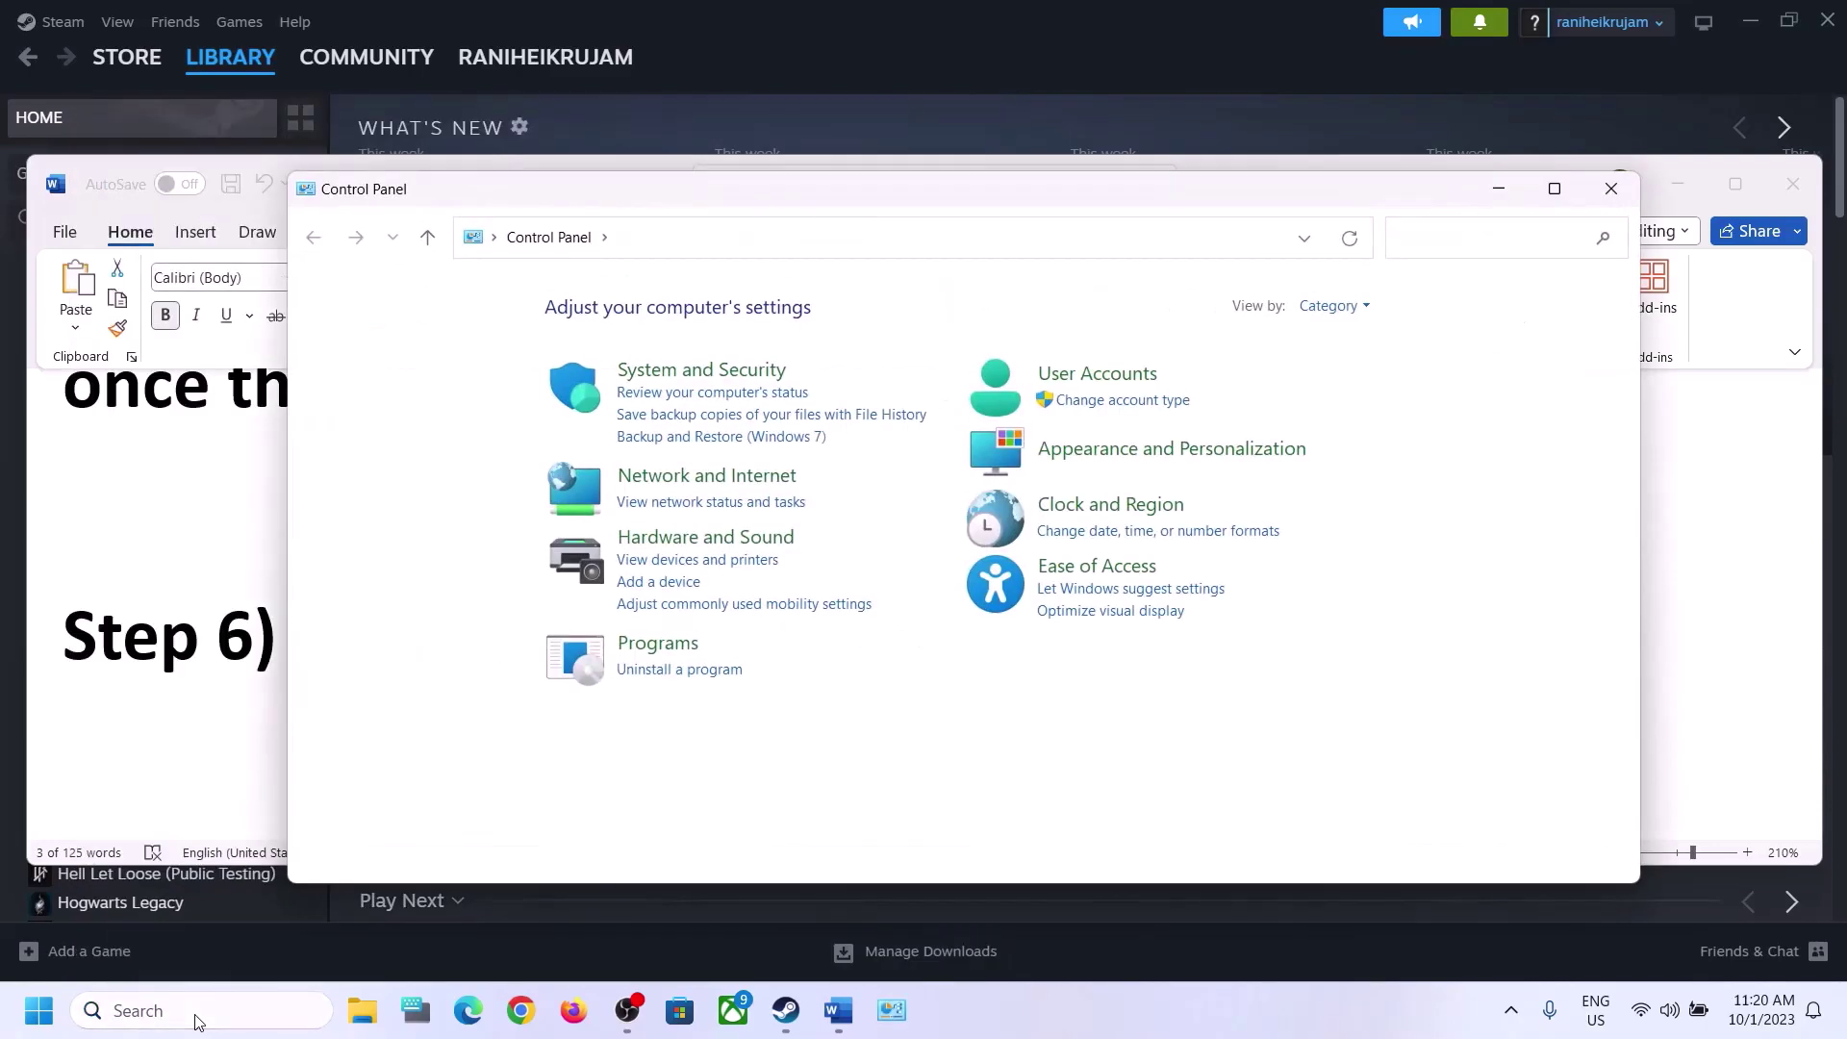
left_click(709, 538)
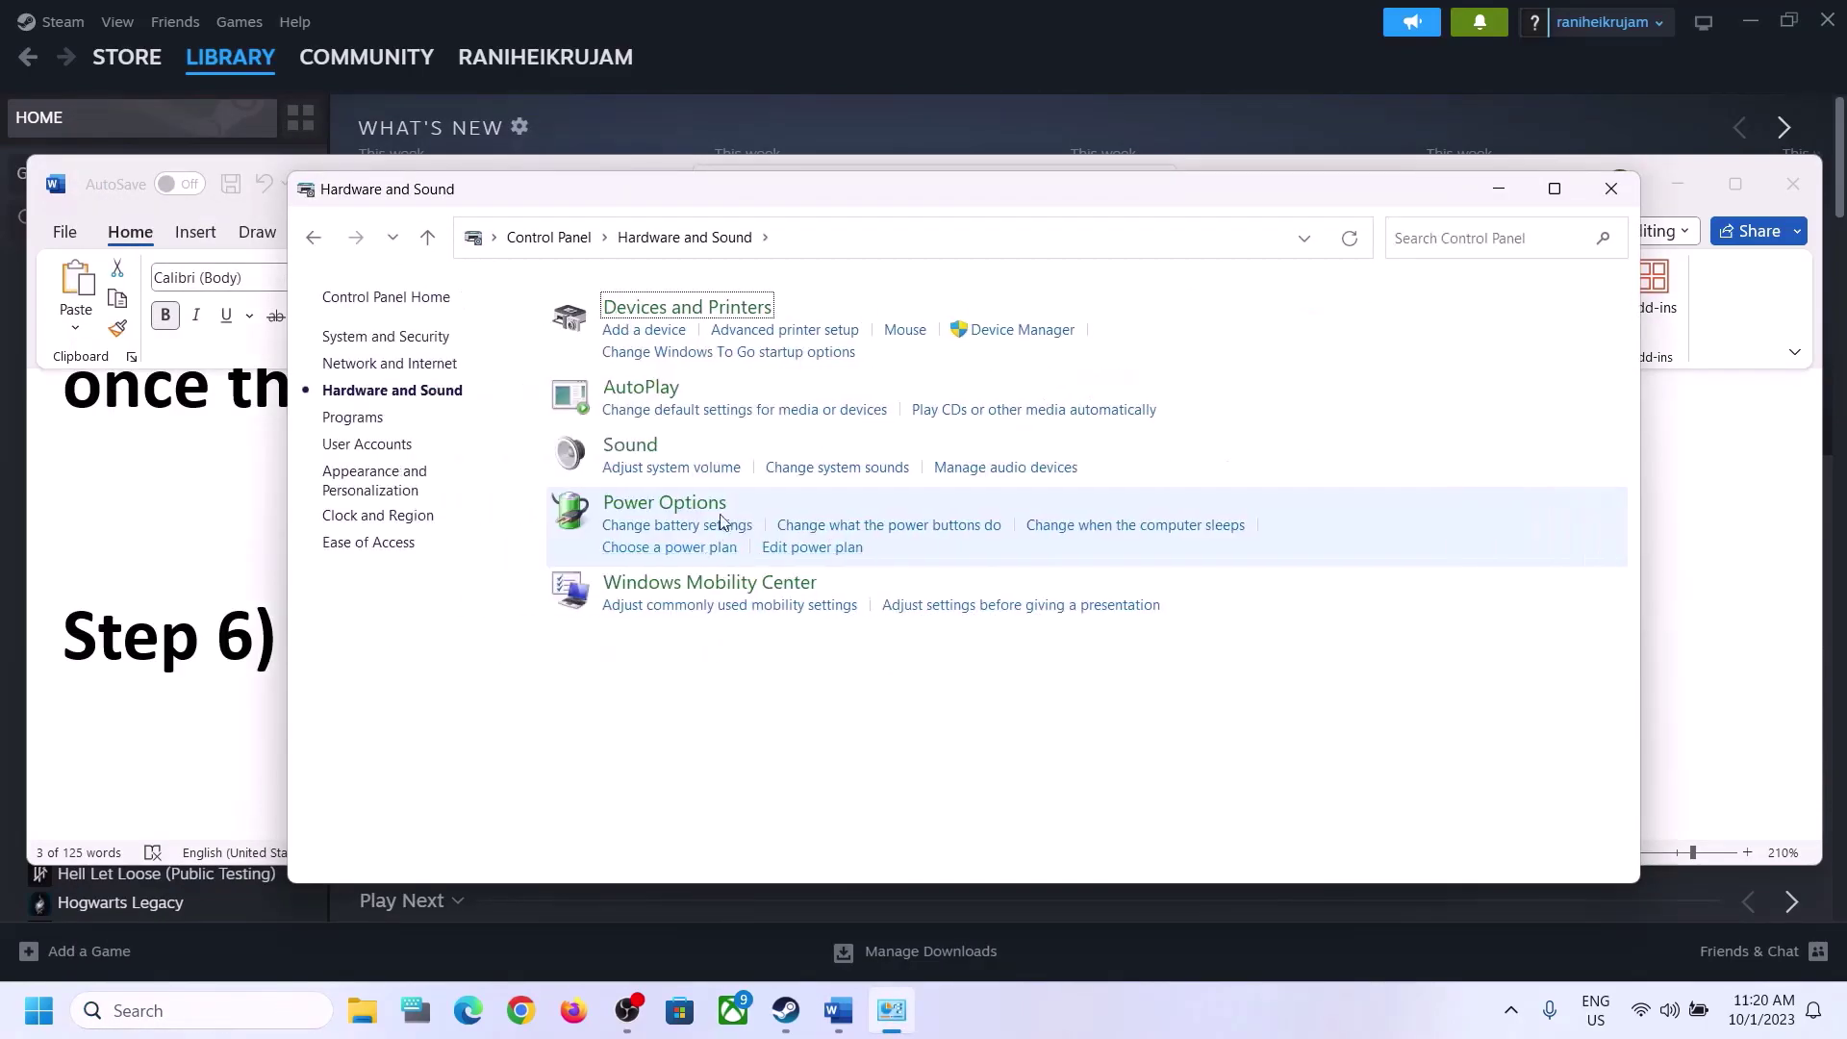
left_click(639, 464)
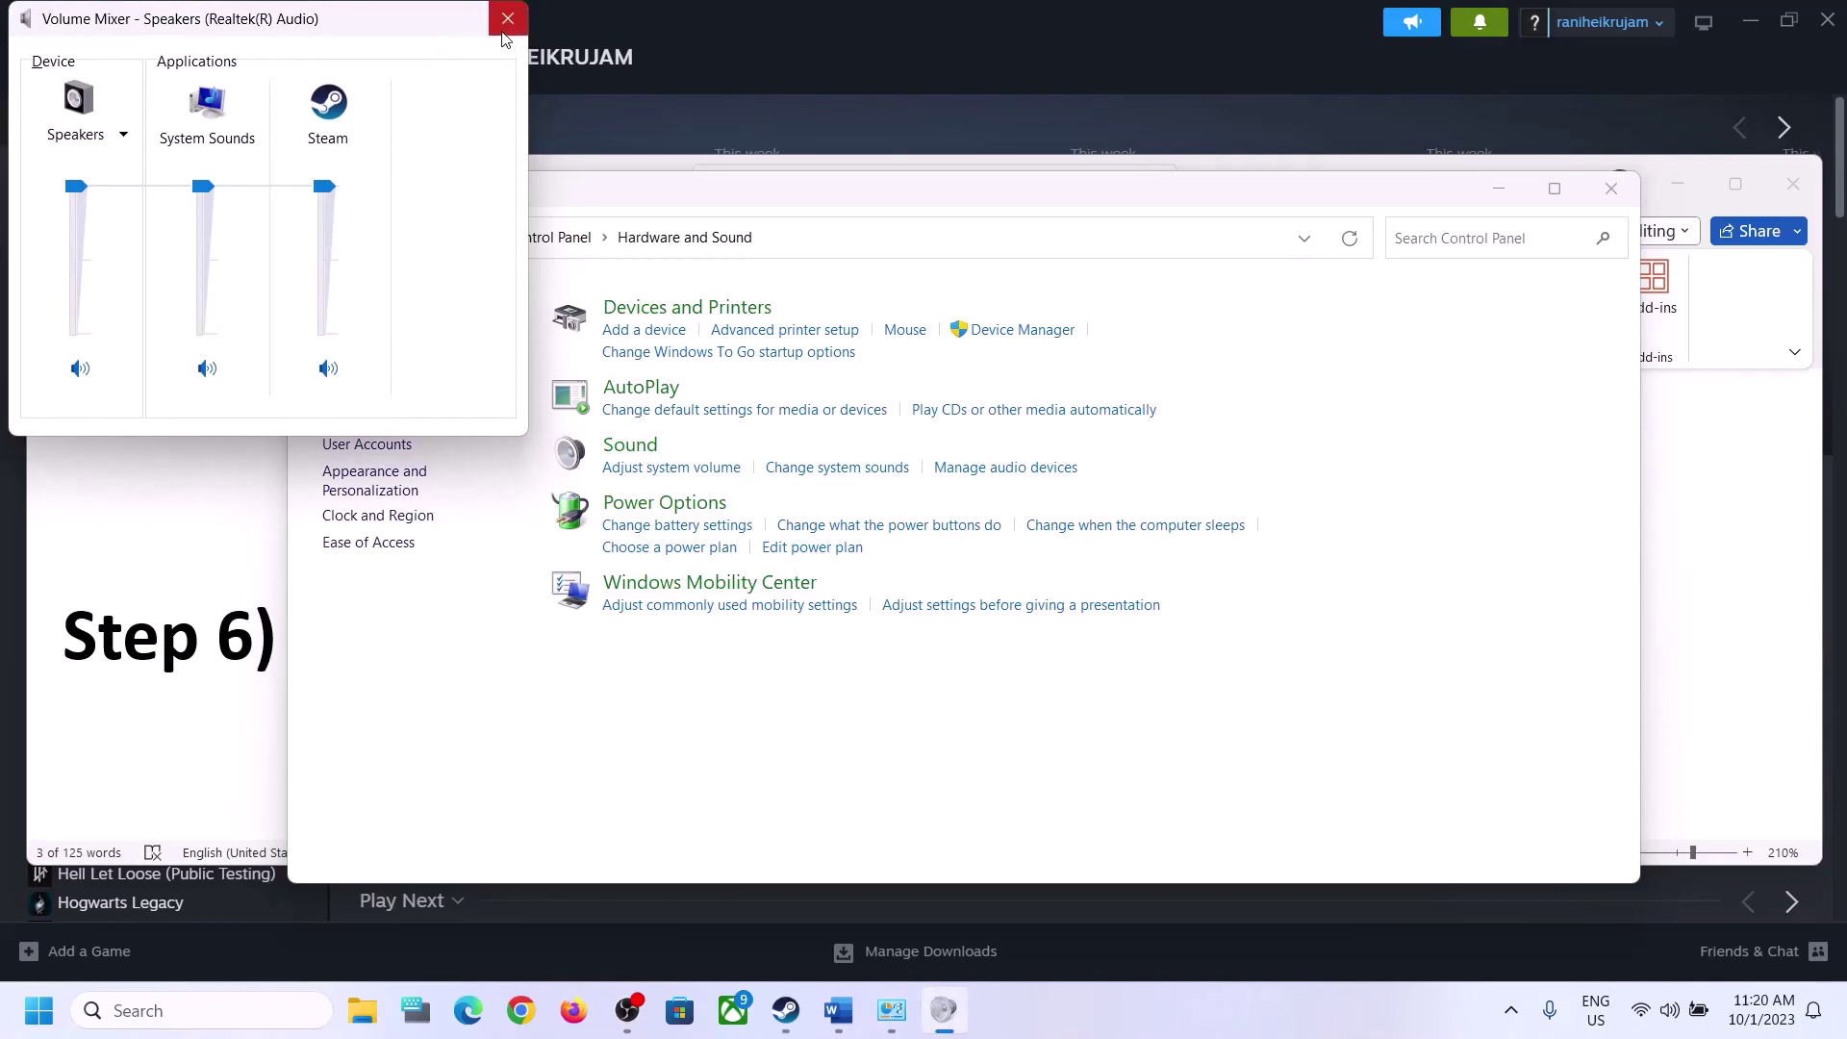
left_click(488, 28)
left_click(637, 445)
left_click_drag(313, 75, 920, 147)
- Keep the Speakers spatial sound format Off, close the dialogs, and return to Word
left_click(806, 402)
right_click(806, 402)
left_click(909, 592)
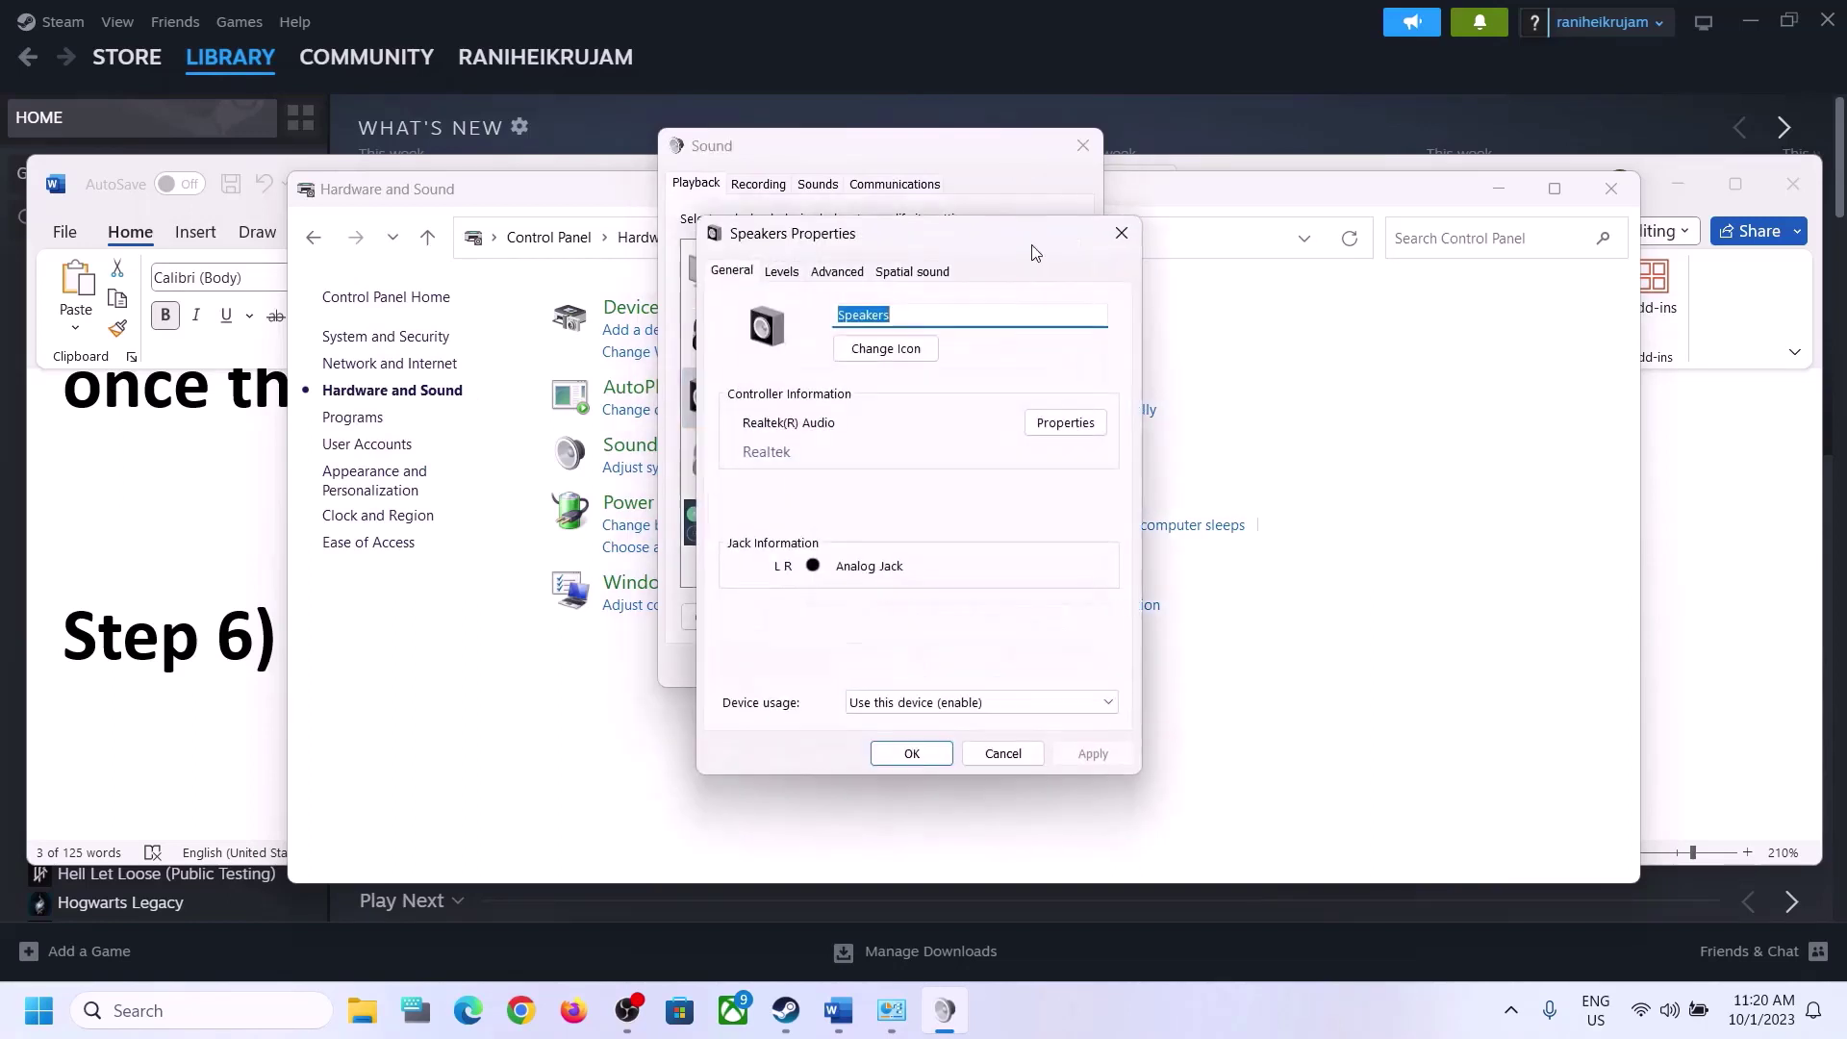
left_click(912, 273)
left_click(847, 384)
left_click(798, 402)
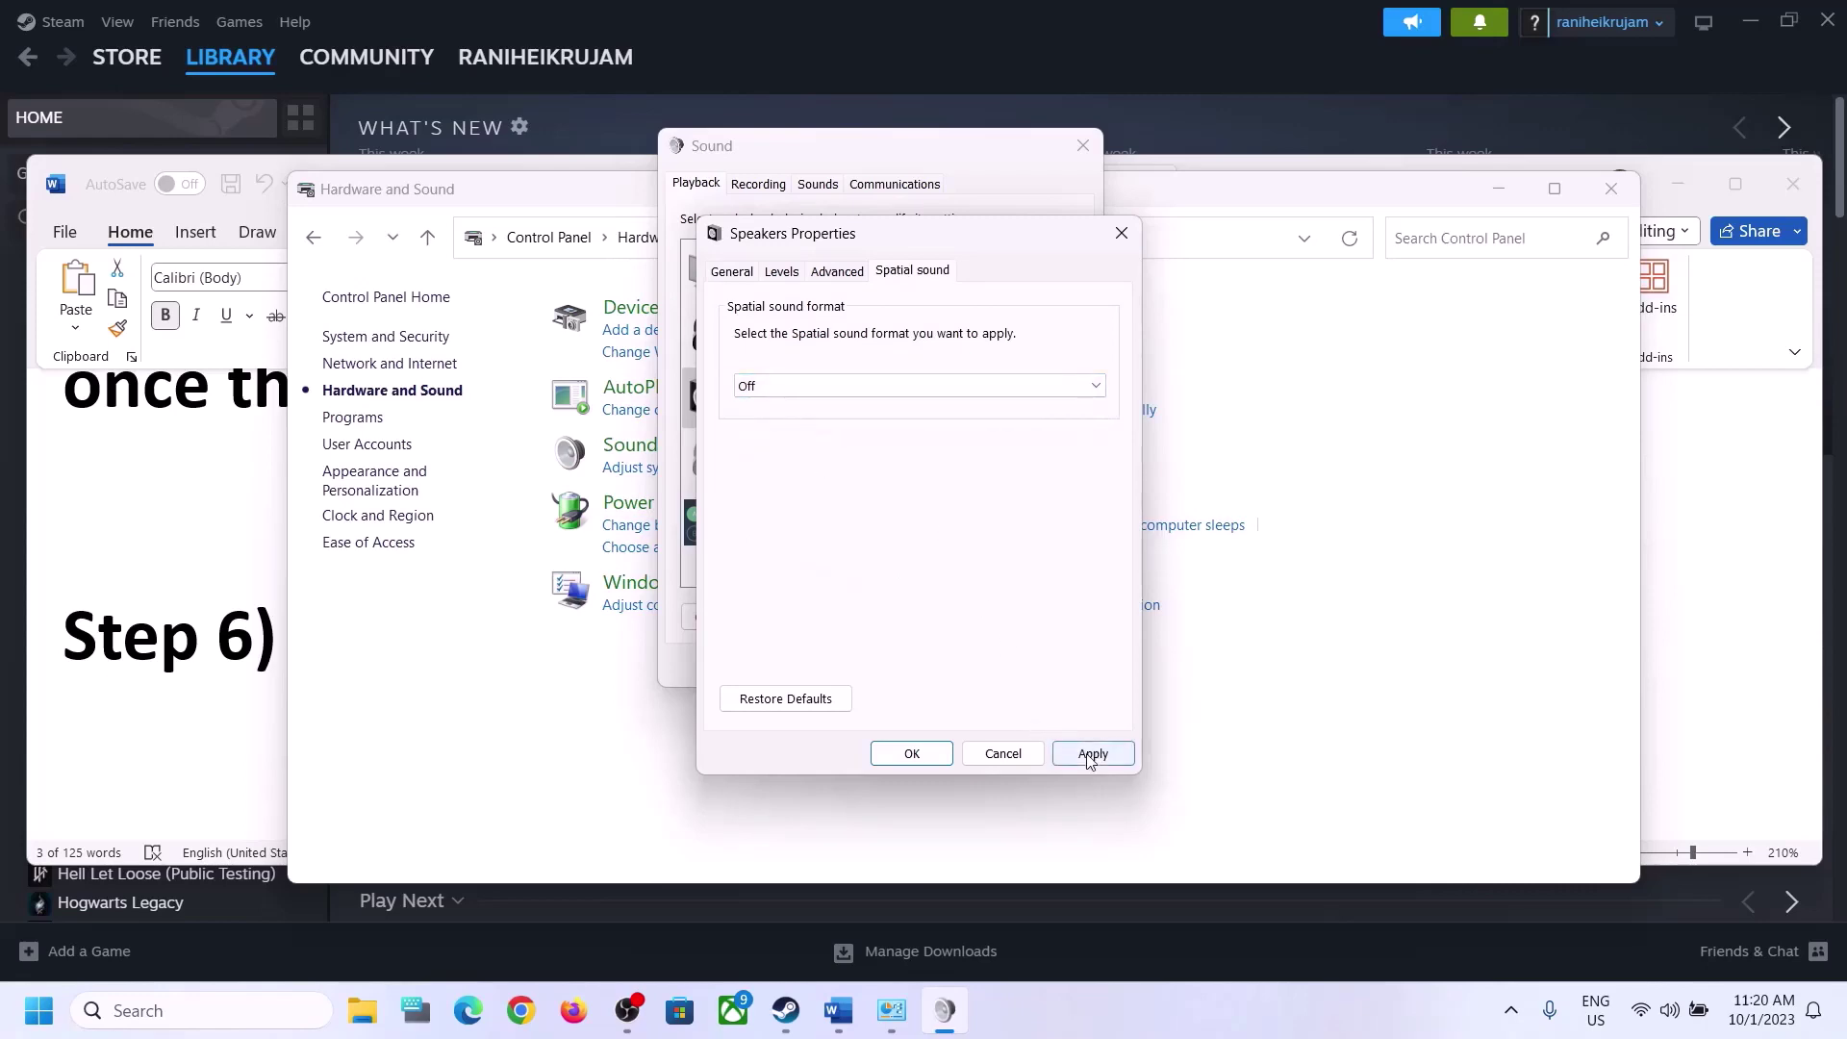
left_click(911, 754)
left_click(1082, 145)
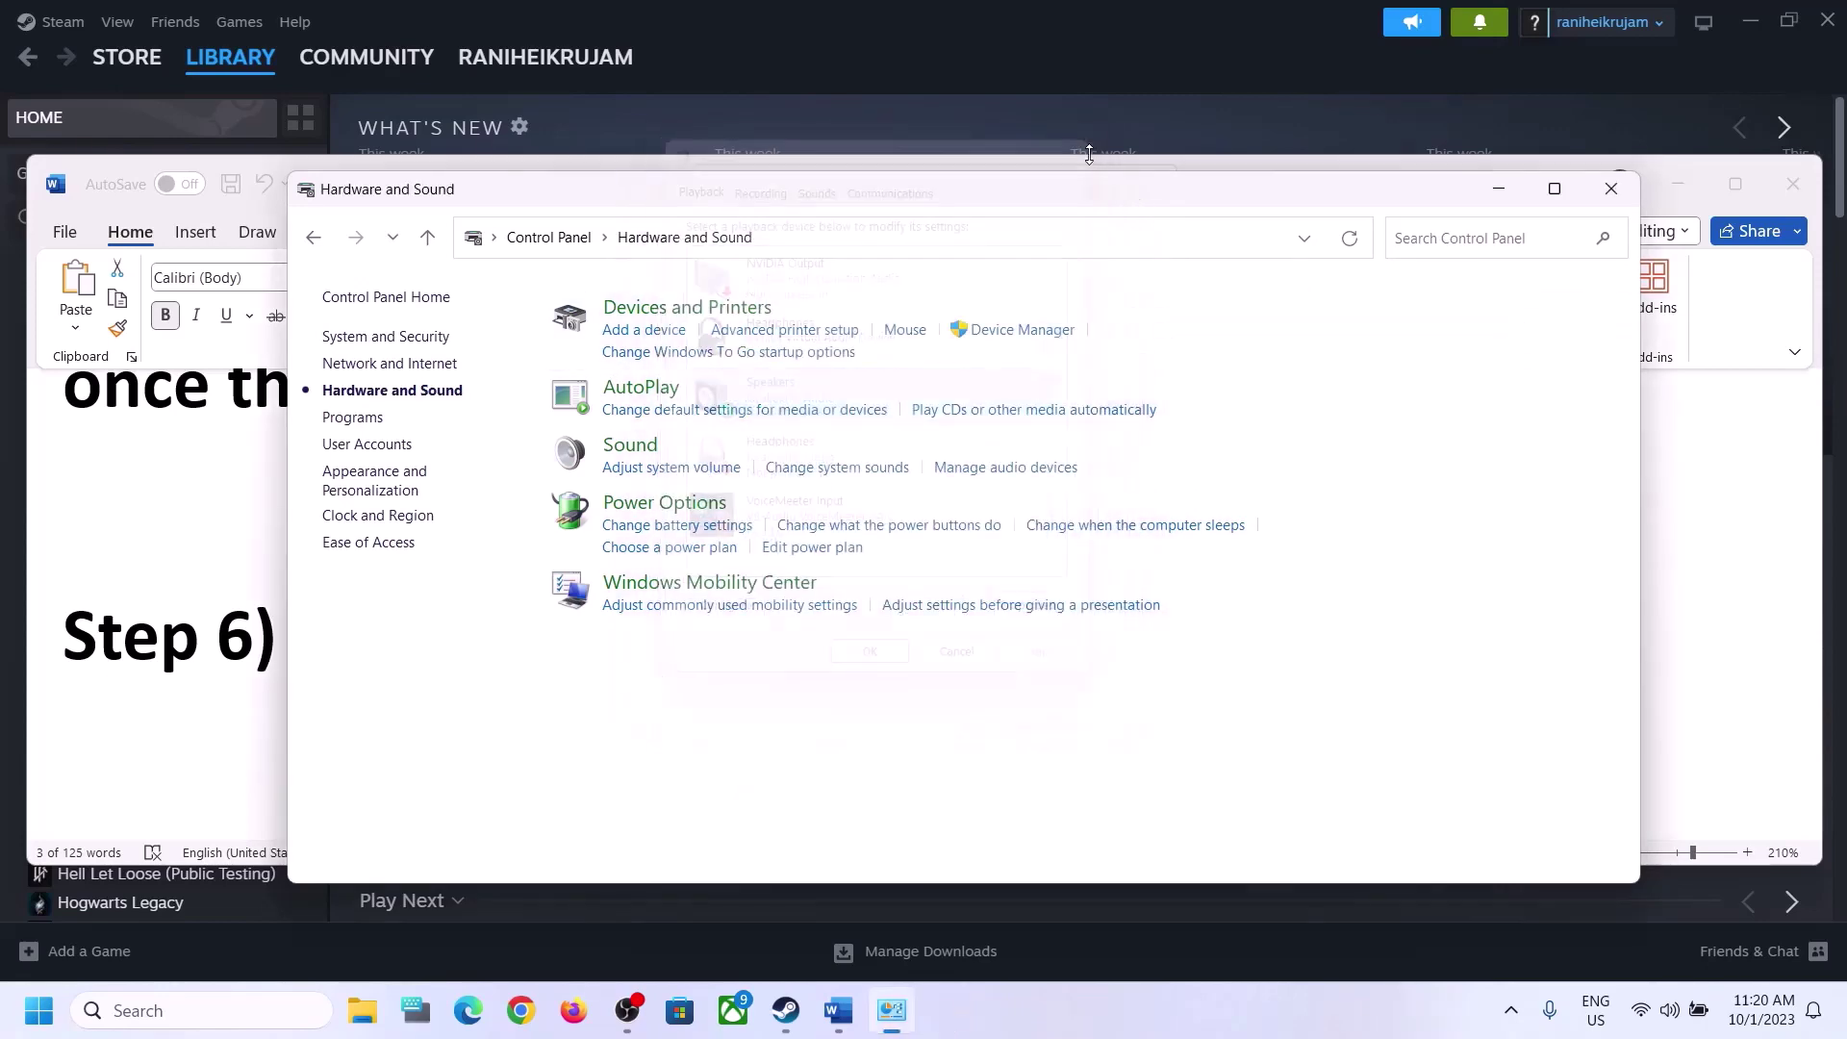
left_click(189, 605)
- Review Step 7 in Word on disabling Oculus/voicemeeter recording and playback devices
scroll(703, 656, "down", 5)
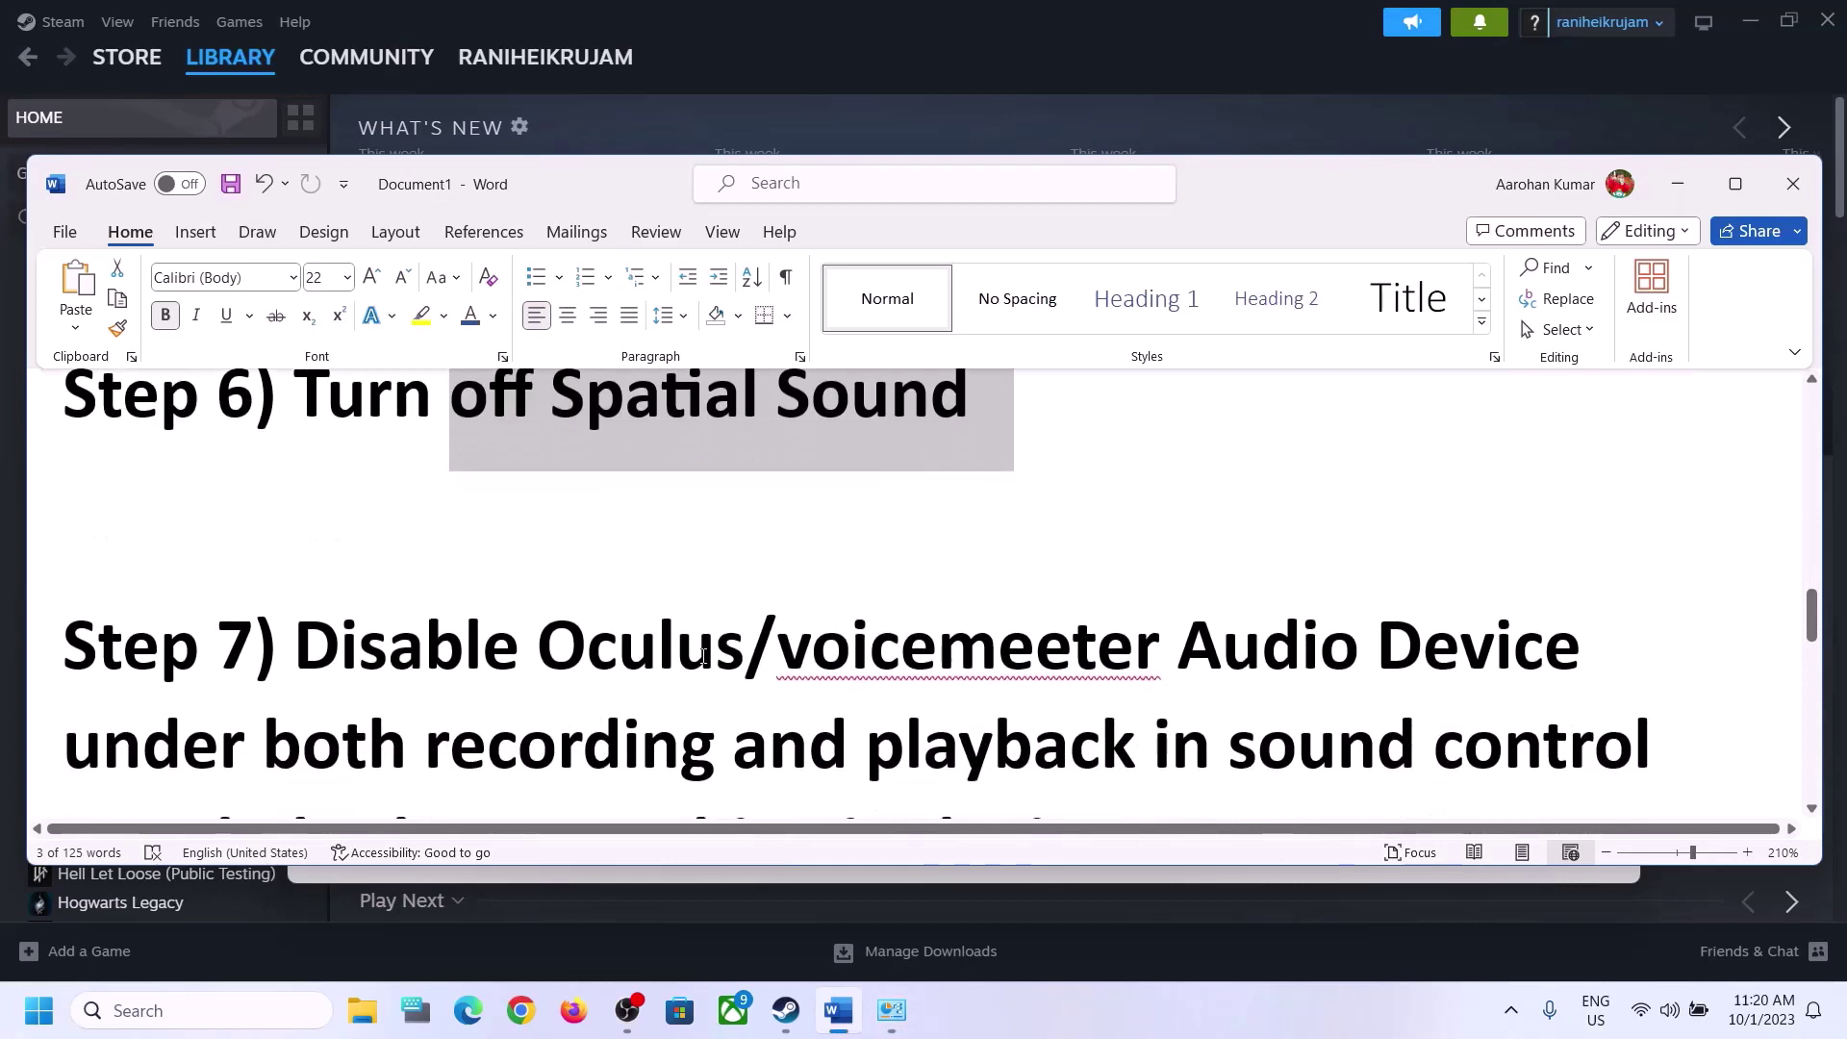
scroll(703, 656, "up", 1)
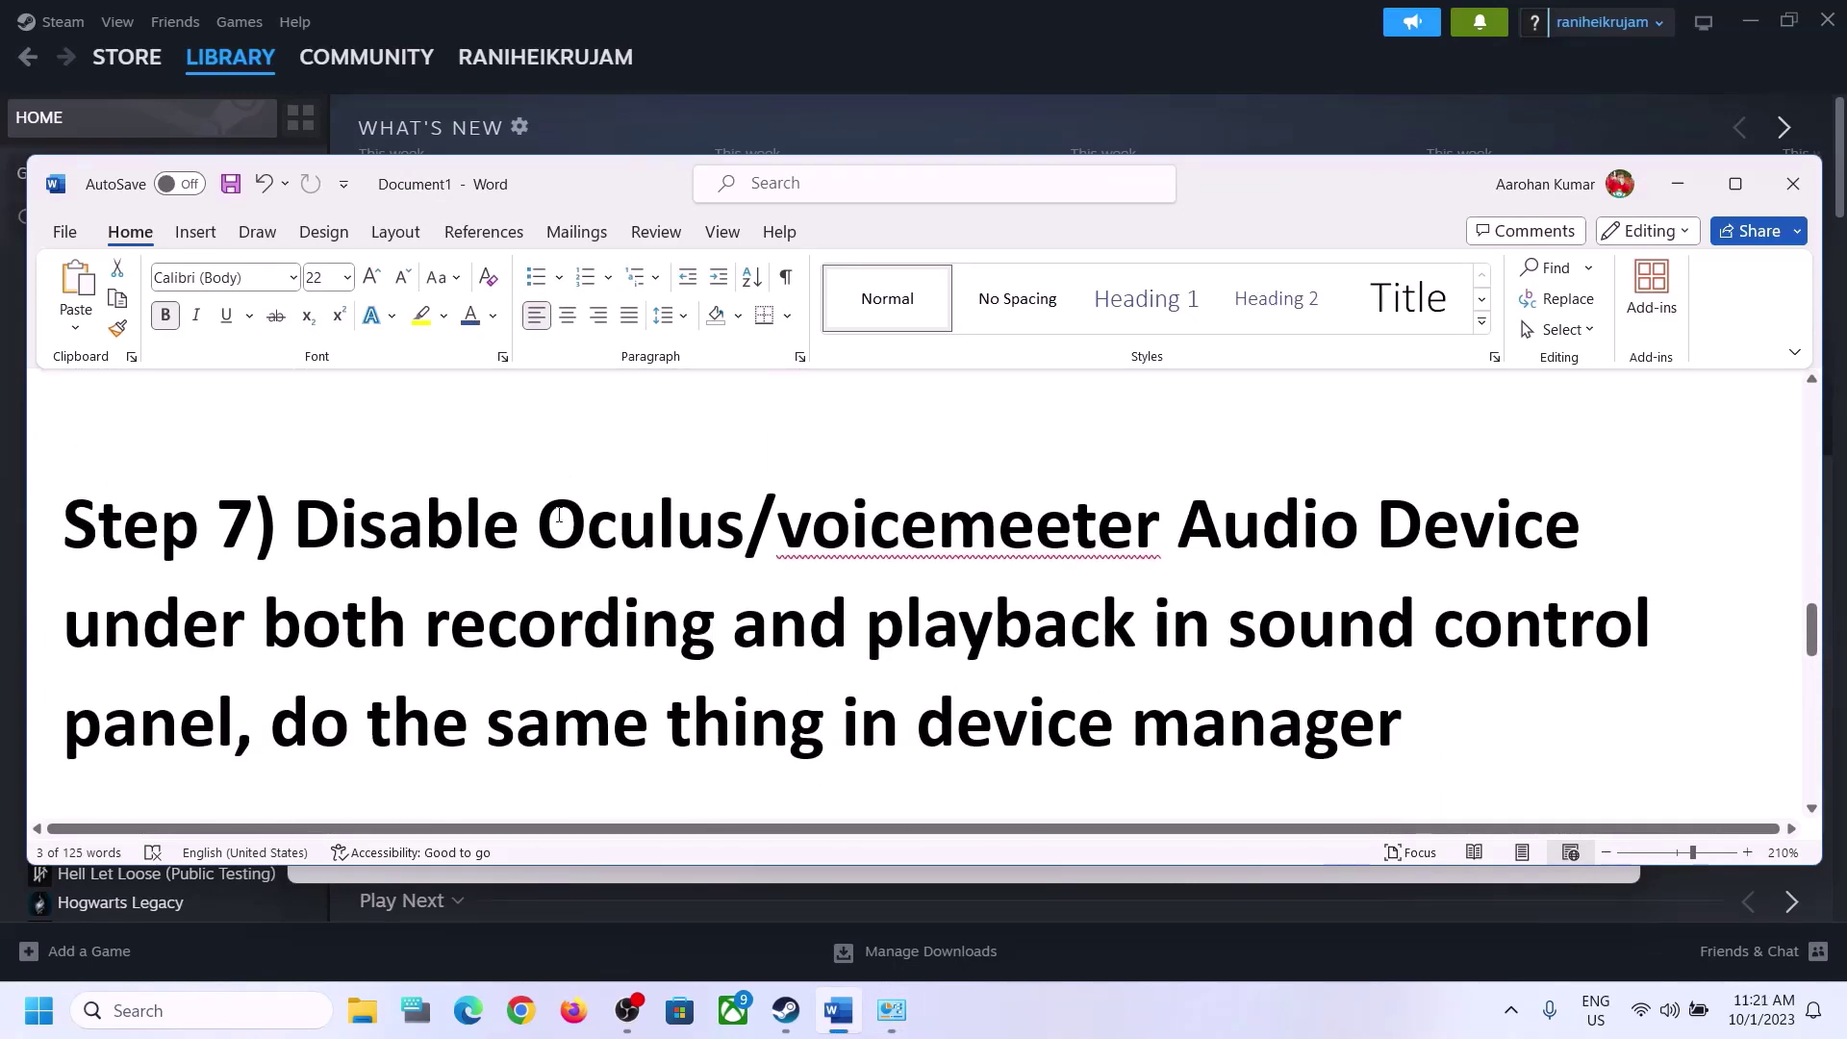
left_click_drag(543, 514, 934, 497)
left_click_drag(1070, 627, 424, 627)
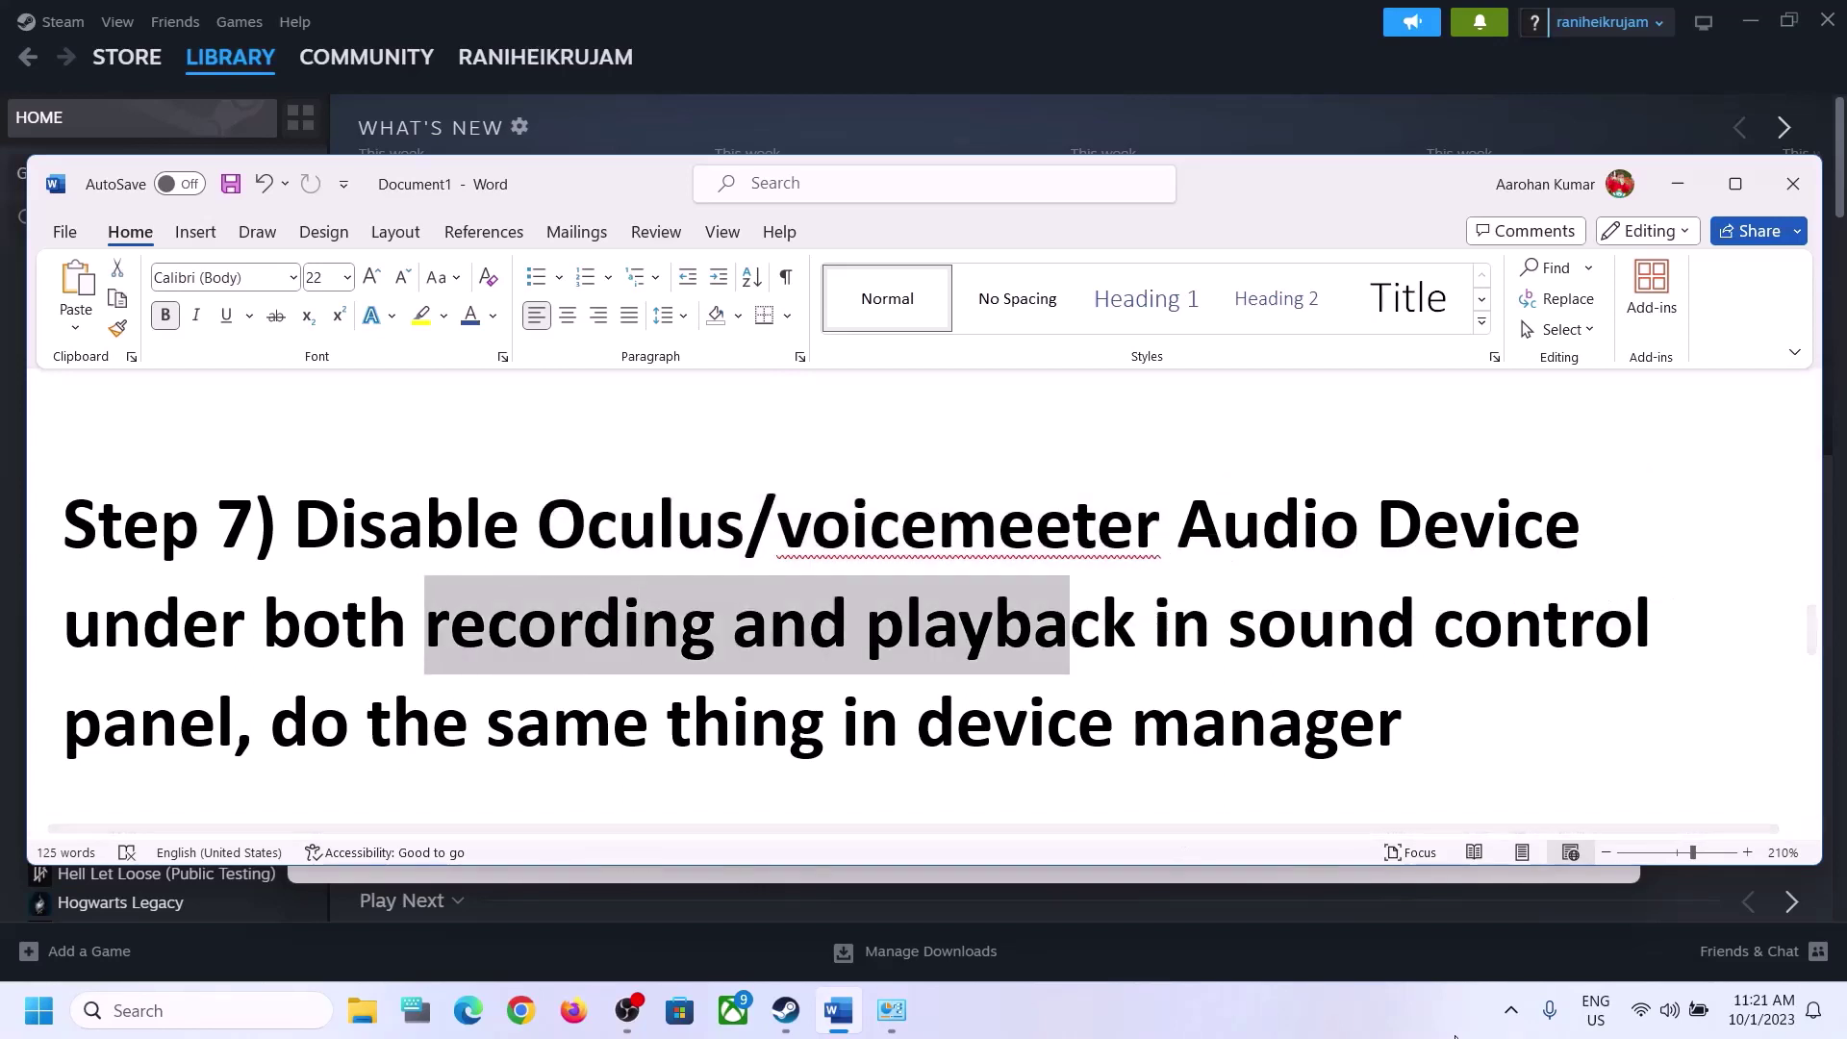
- Search 'control' to open Control Panel and go to Hardware and Sound
left_click(232, 1012)
type("c")
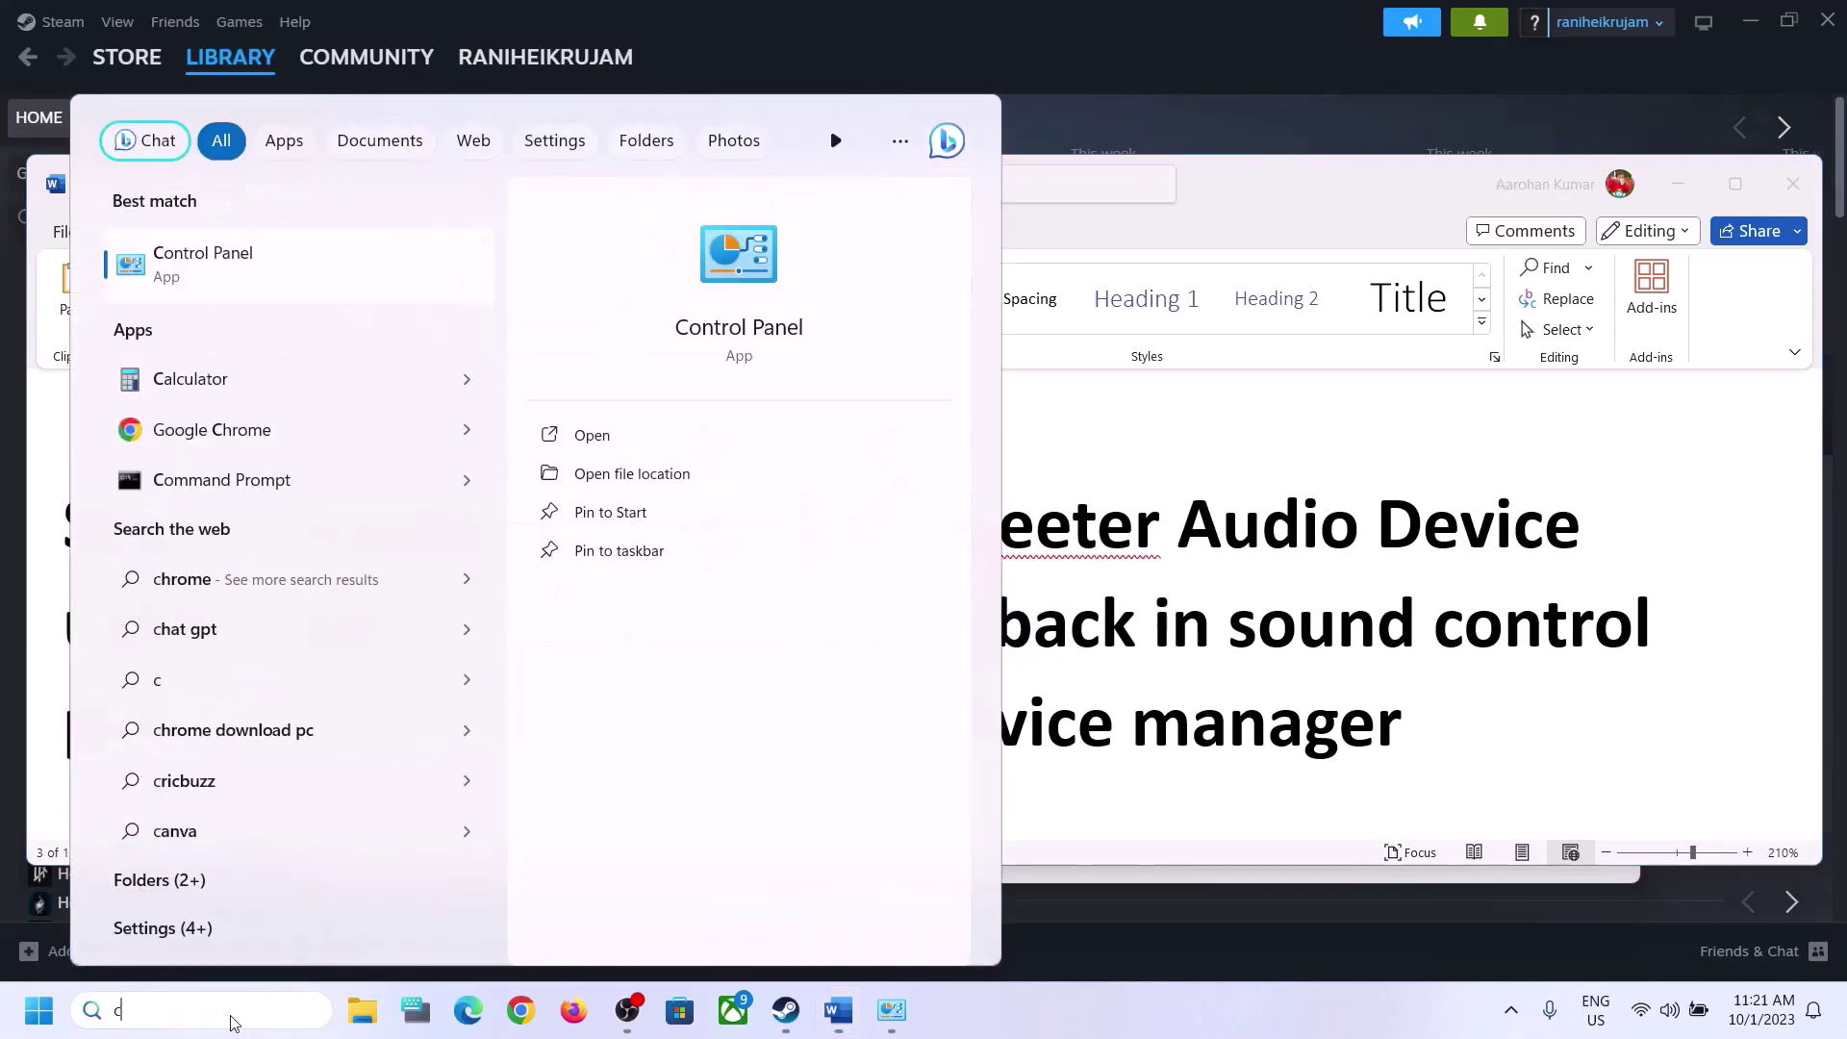
type("ontrol")
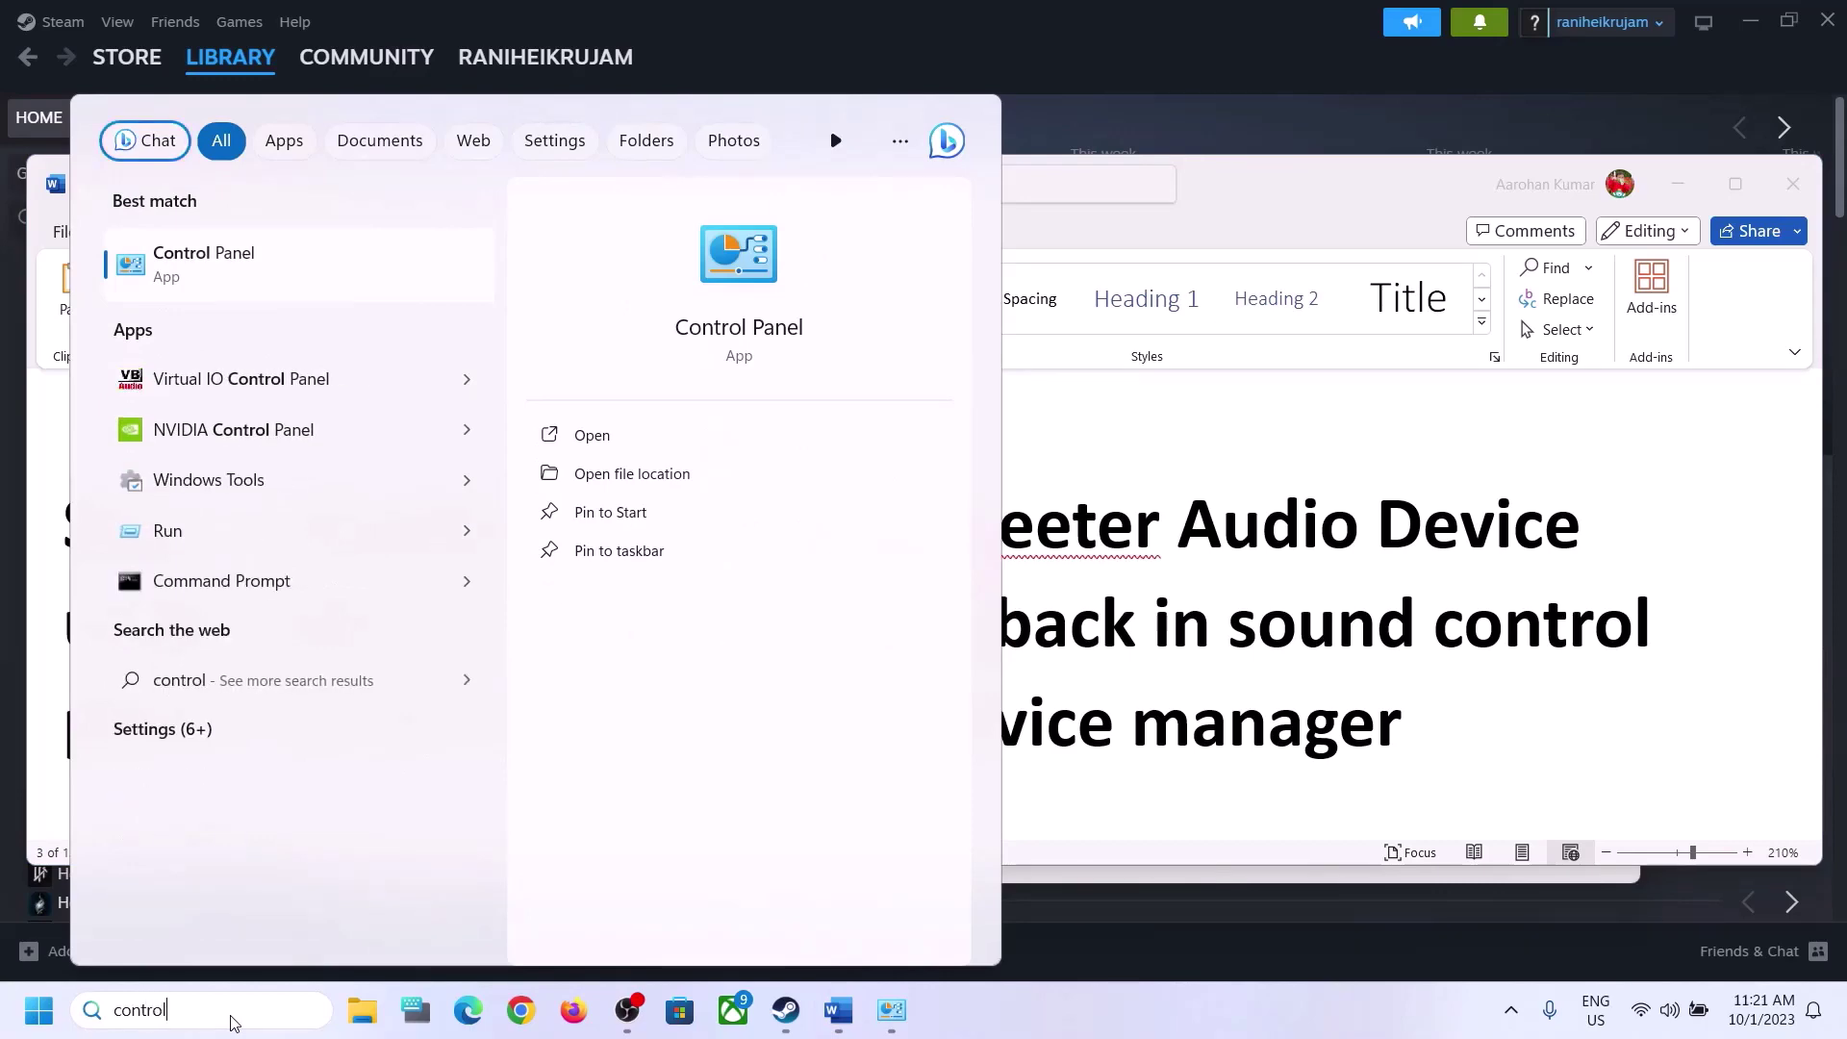
left_click(240, 256)
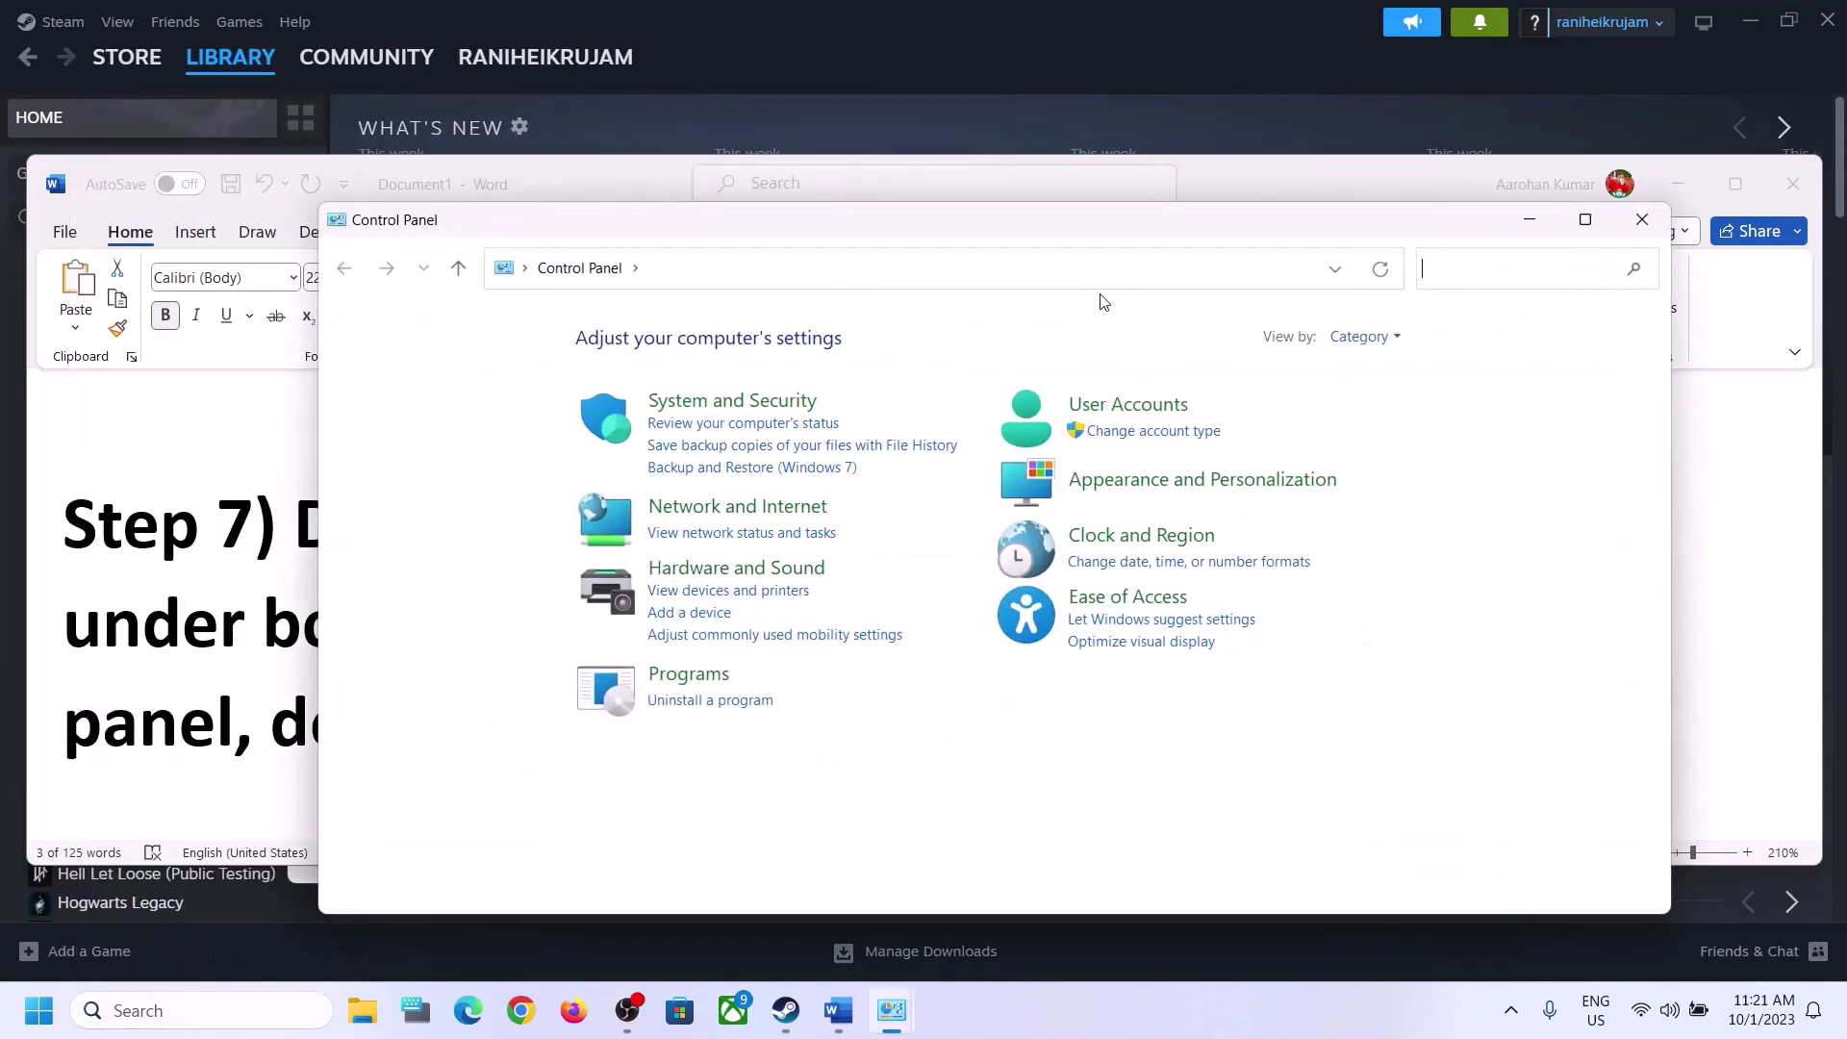
left_click(736, 567)
- Open Sound from Hardware and Sound and drag the dialog to the screen centre
left_click(661, 475)
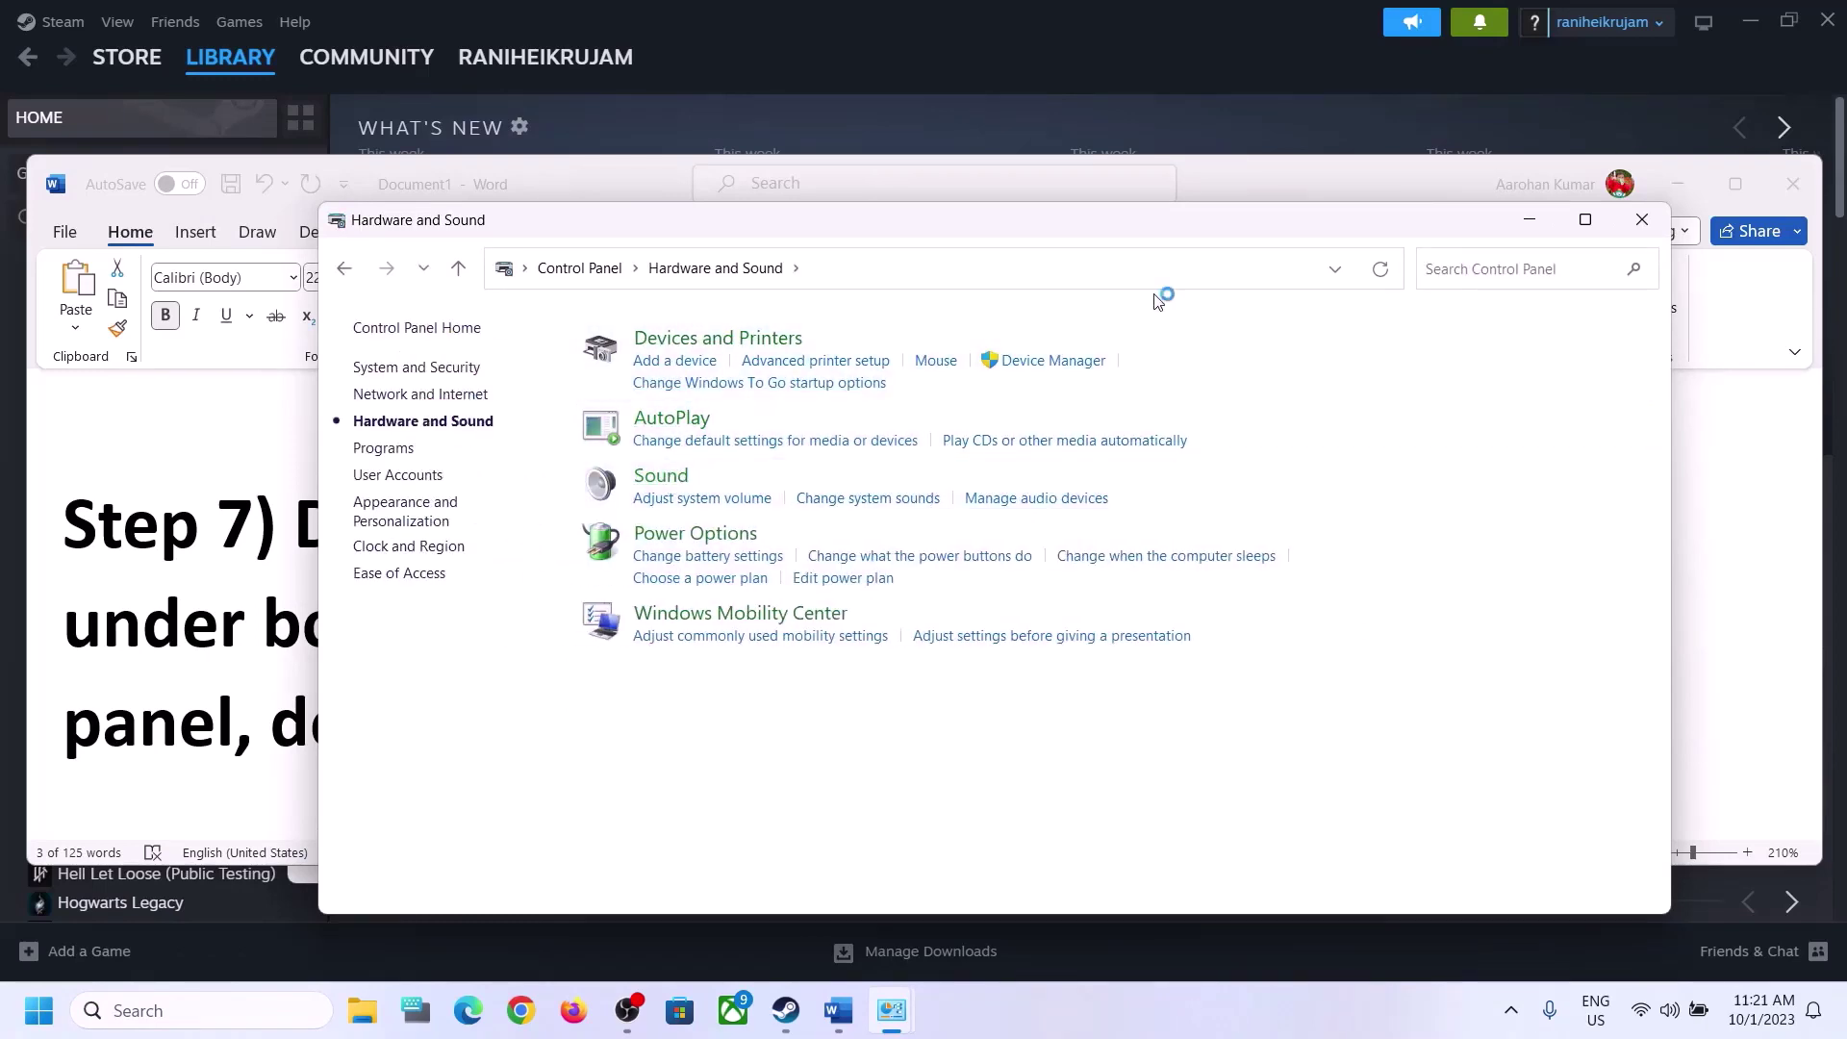
left_click_drag(420, 100, 1056, 190)
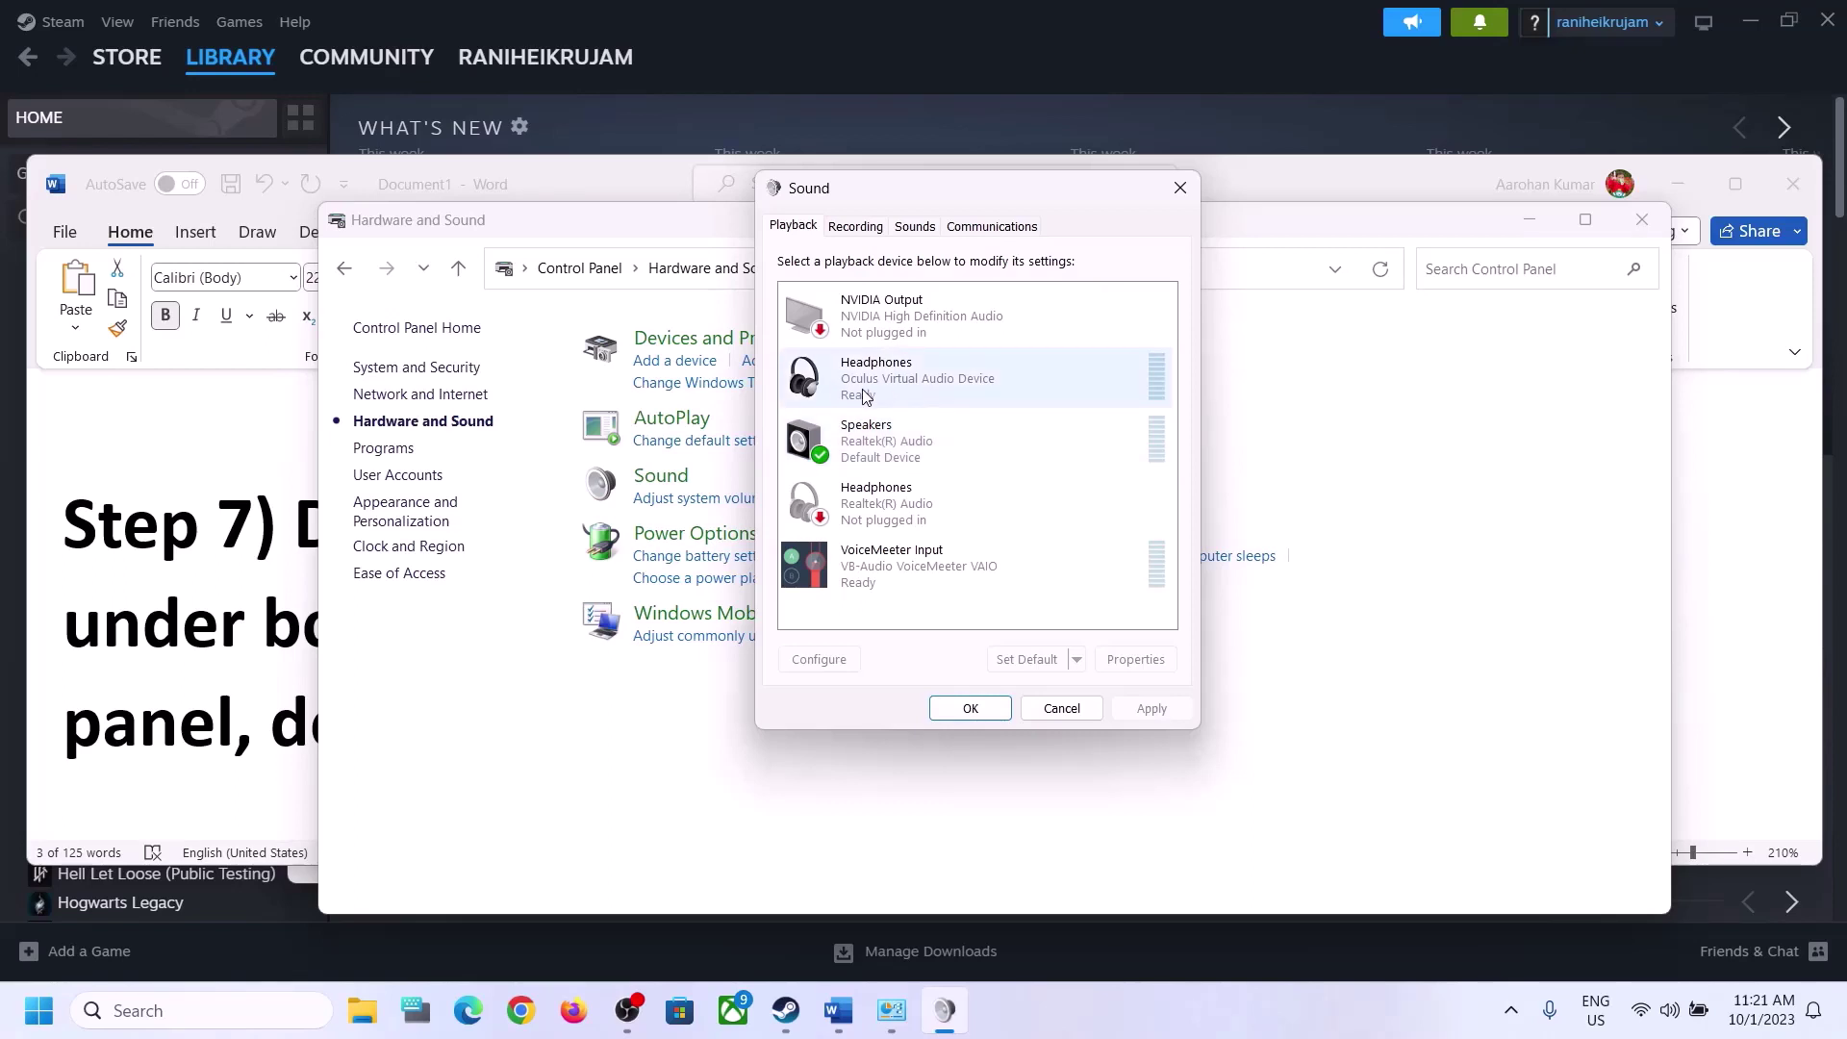
- Disable the Oculus Headphones and Realtek Headphones playback devices
left_click(914, 388)
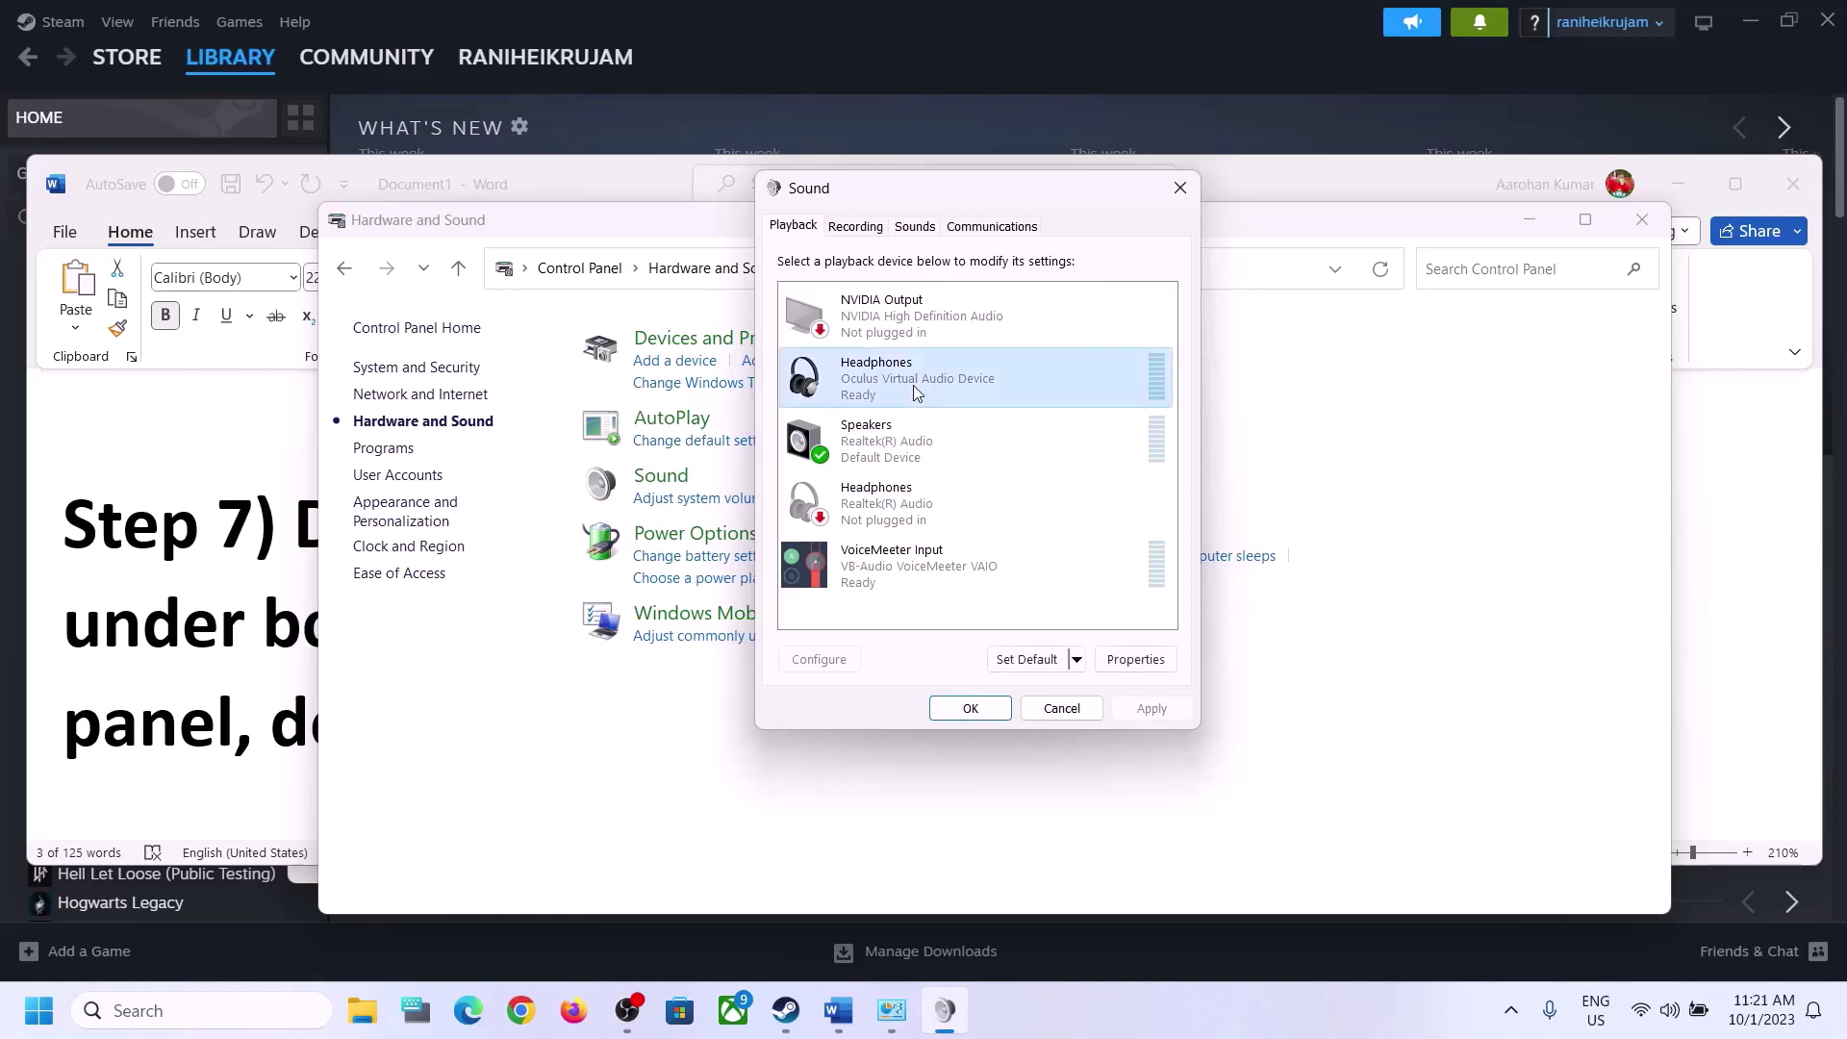
right_click(914, 386)
left_click(975, 432)
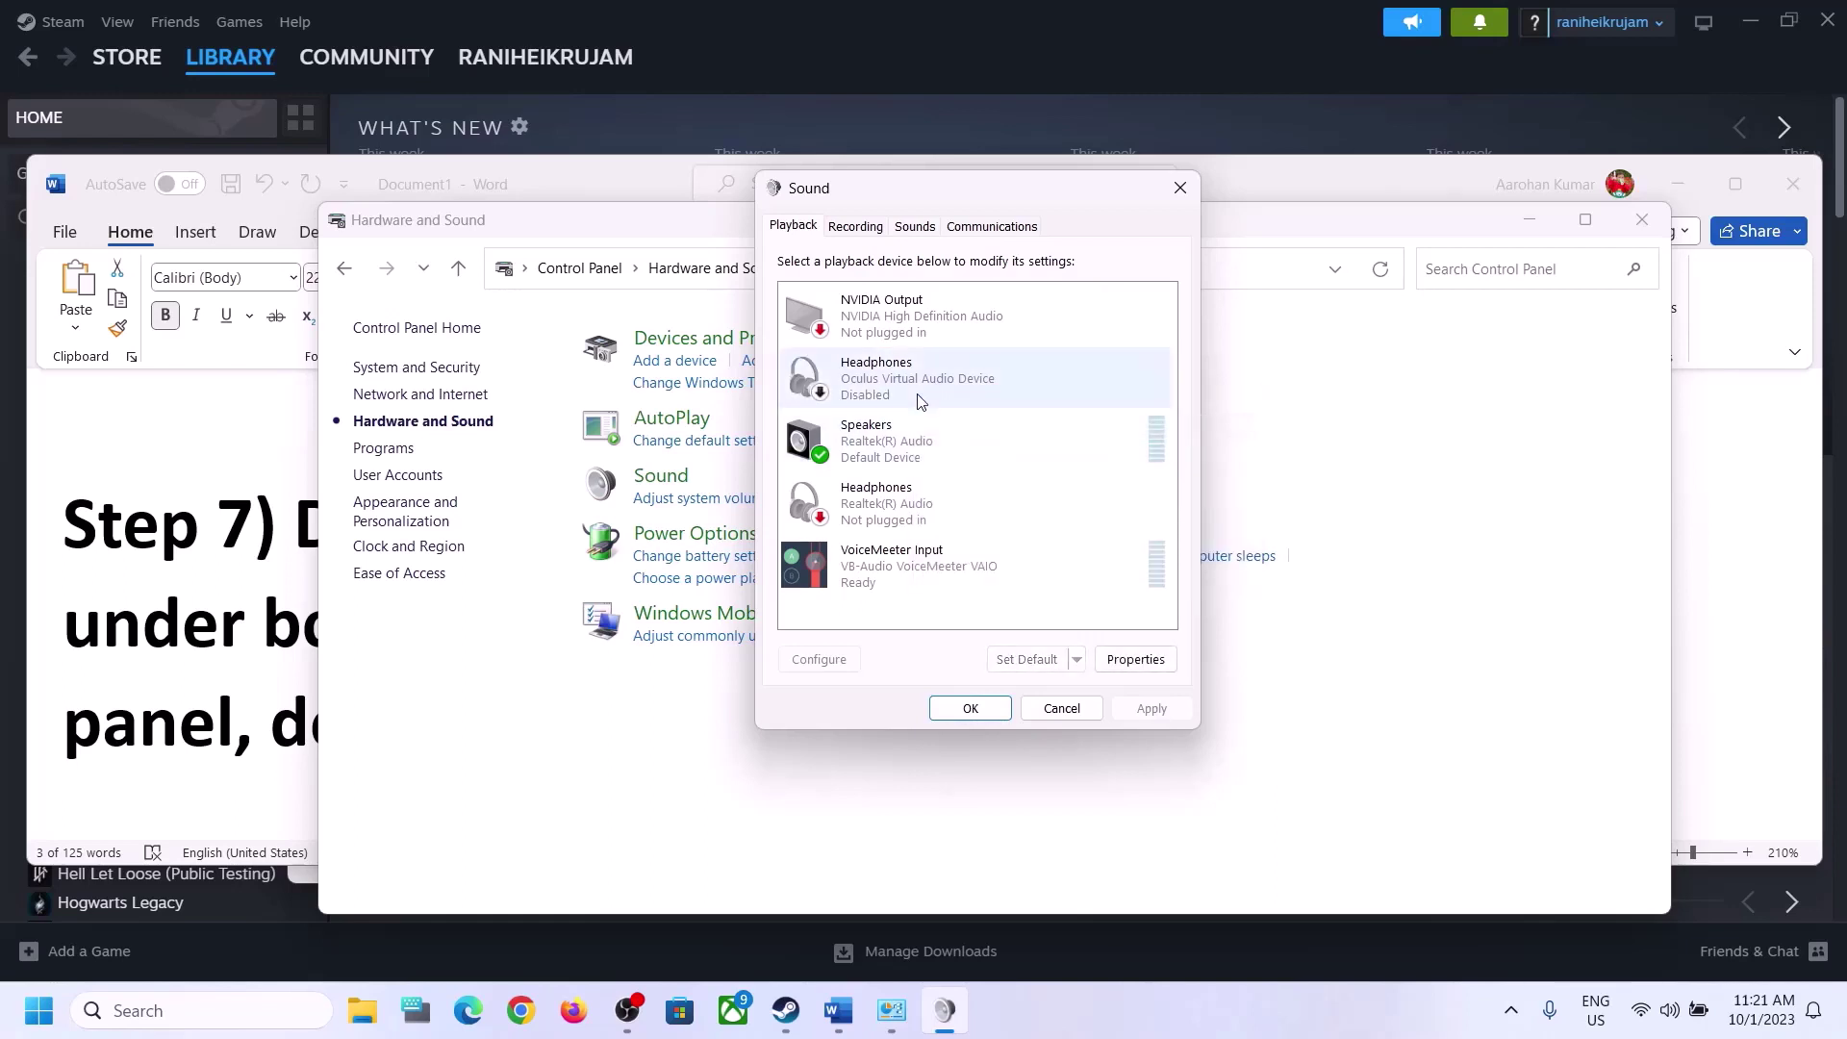
left_click(865, 525)
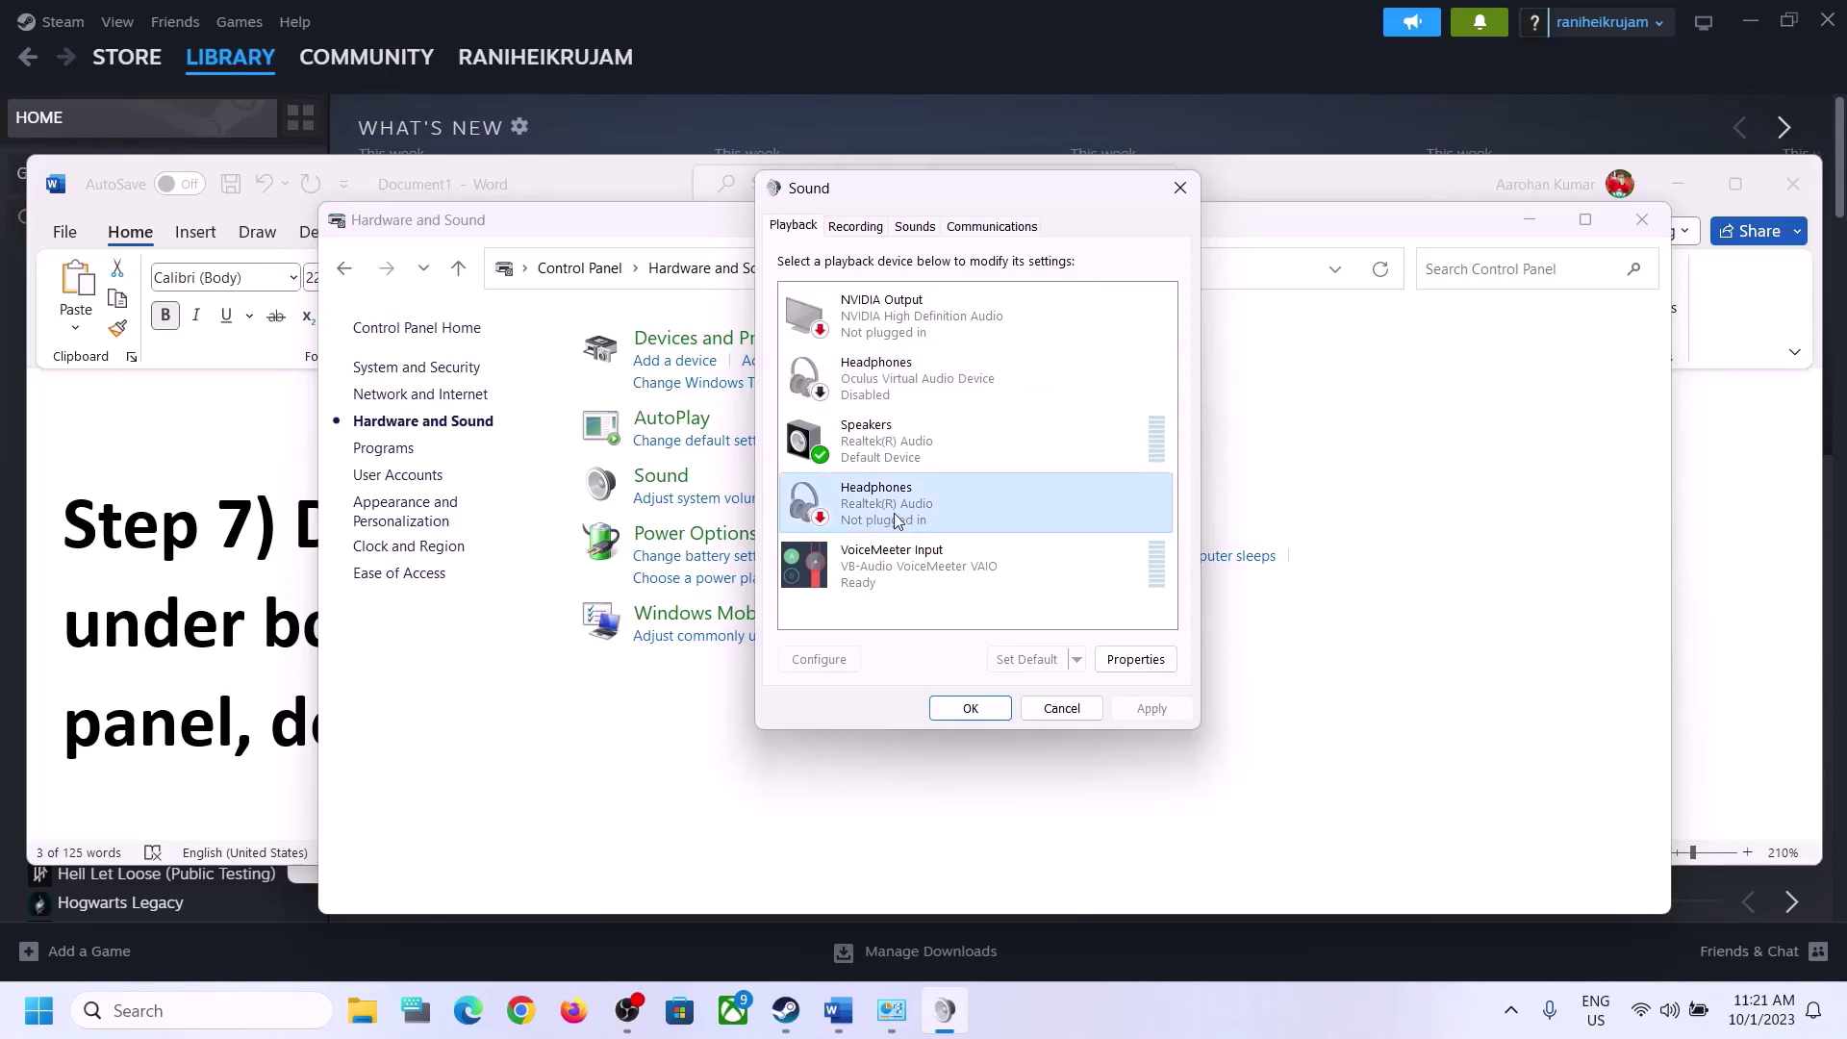
right_click(894, 520)
left_click(973, 552)
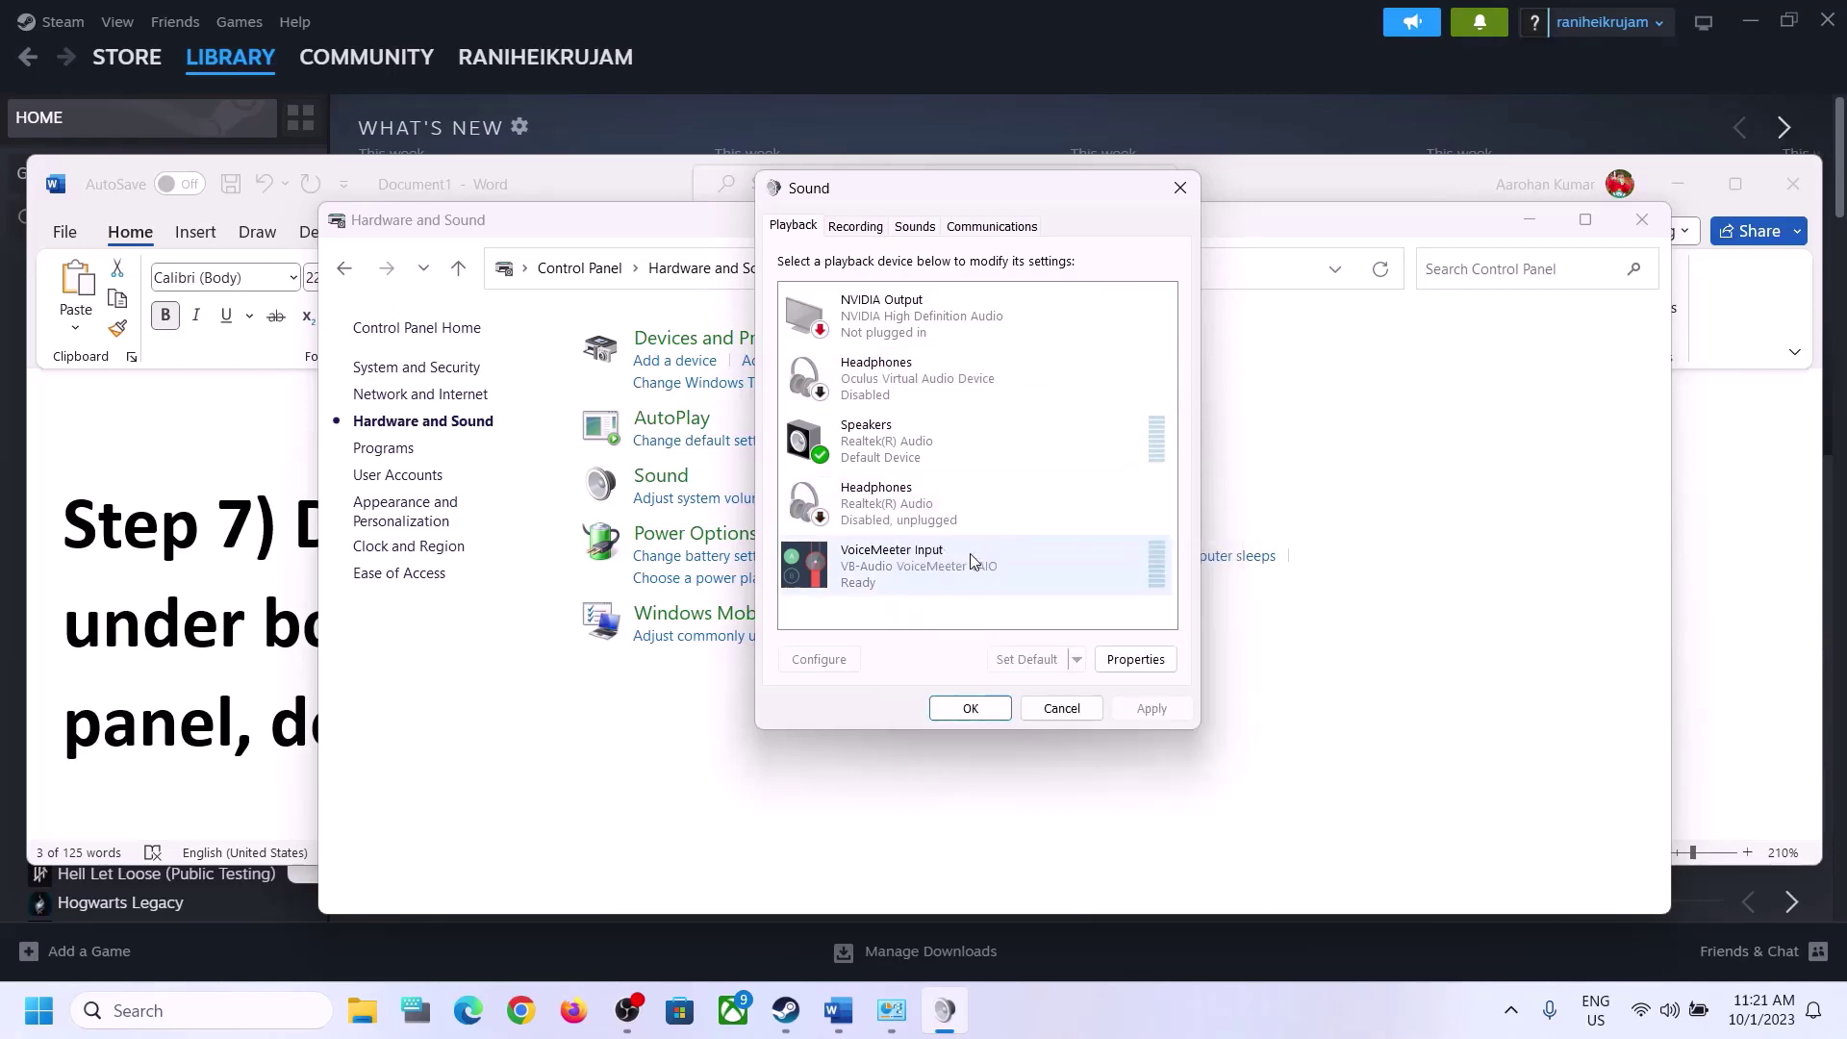
- Disable the VoiceMeeter Input and NVIDIA Output playback devices
left_click(883, 575)
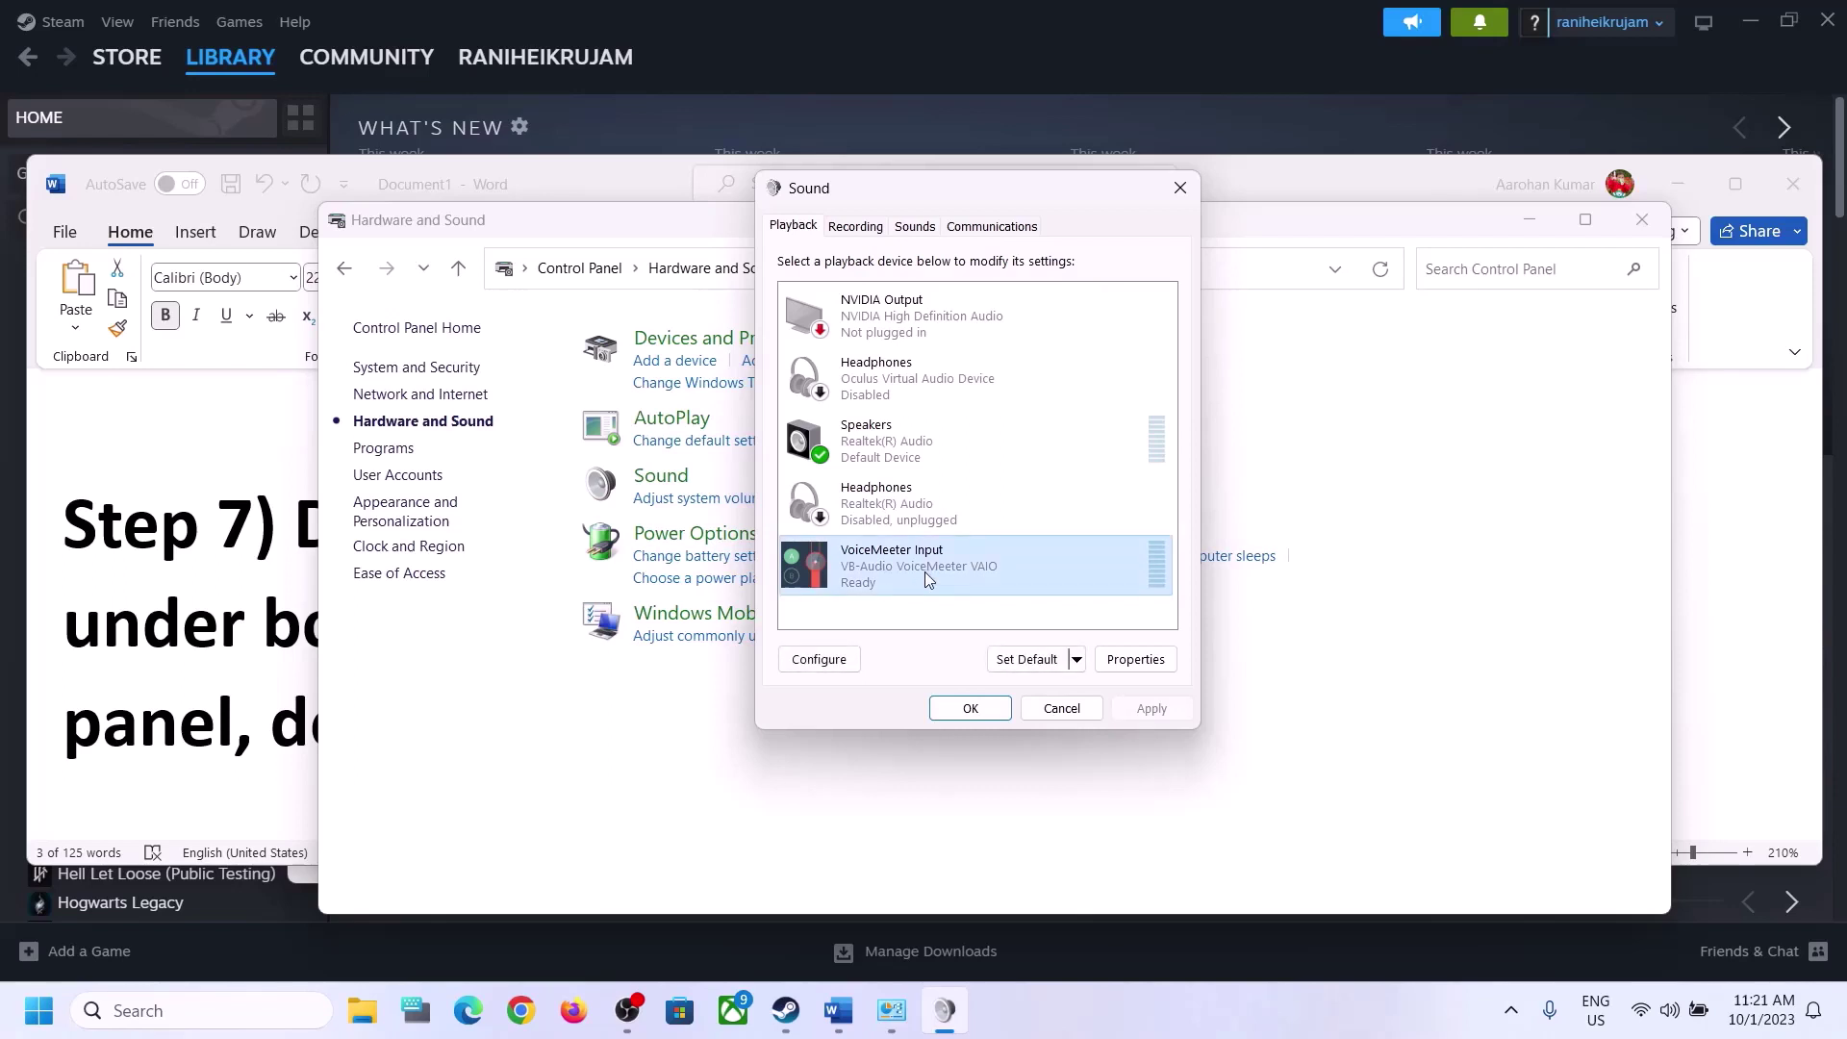
right_click(925, 575)
left_click(991, 638)
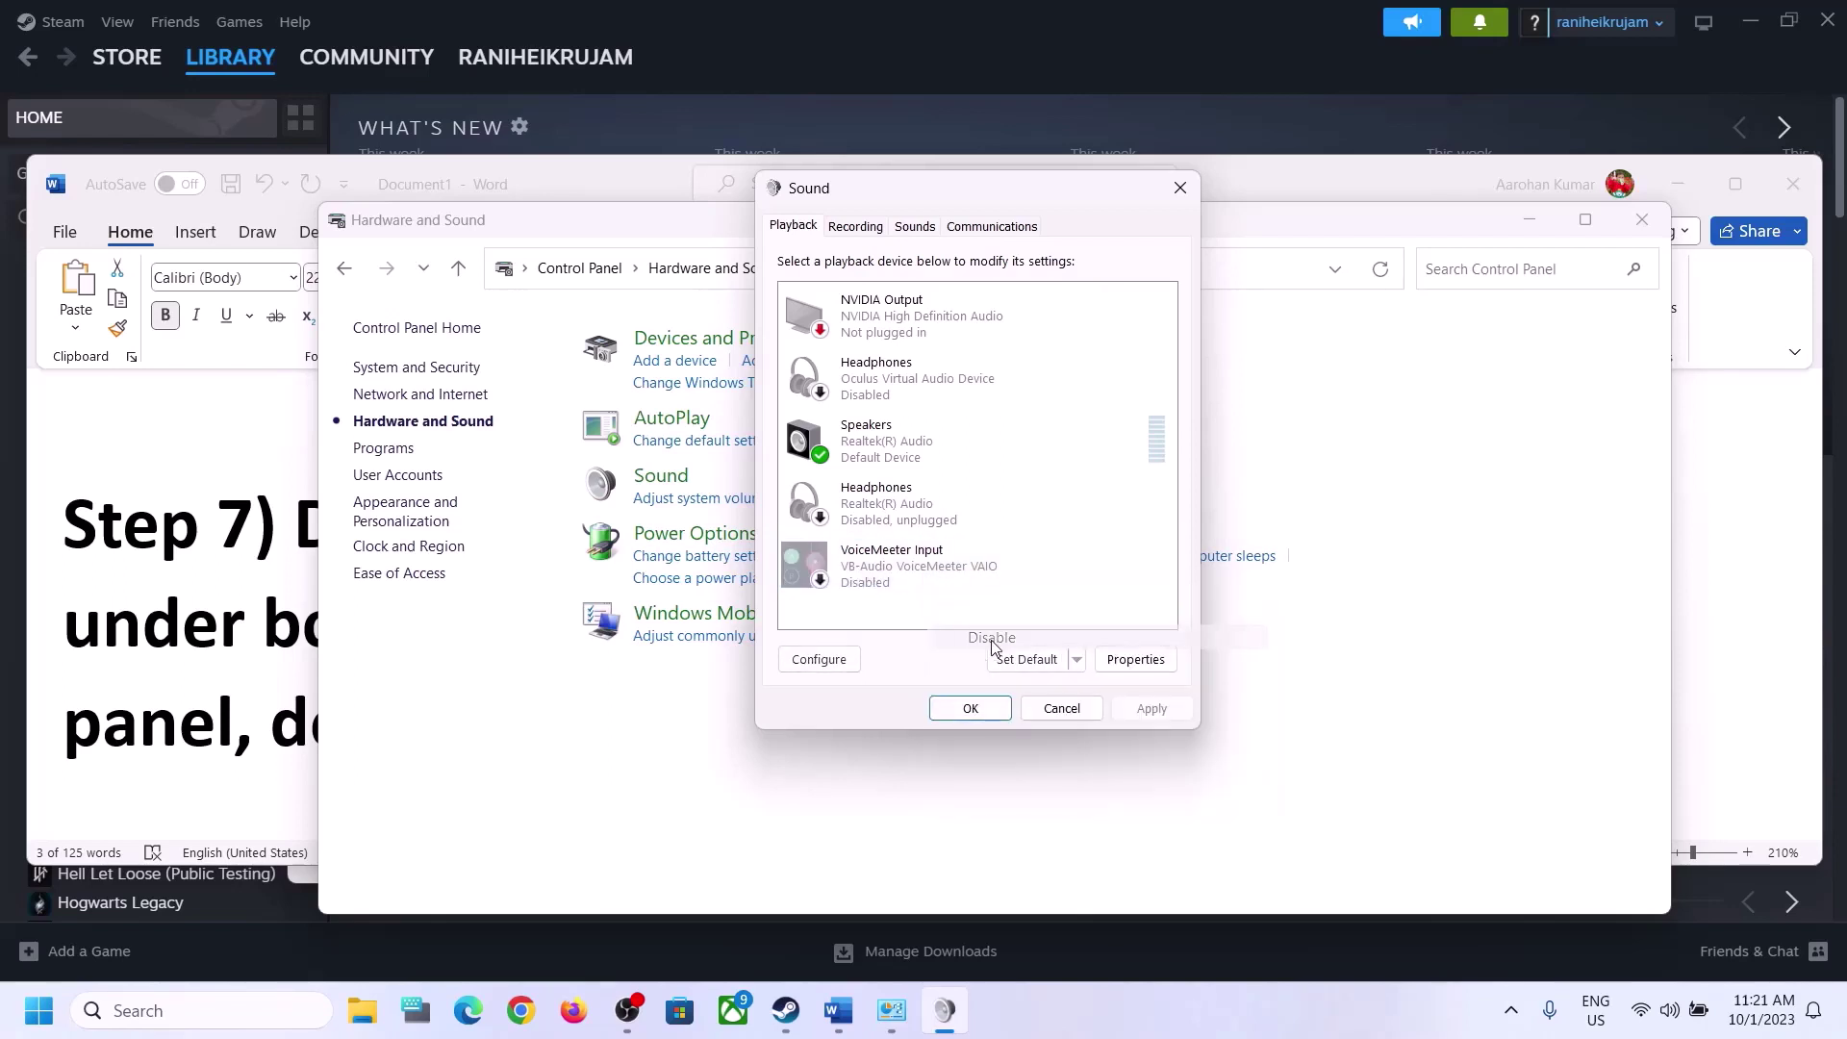
left_click(883, 454)
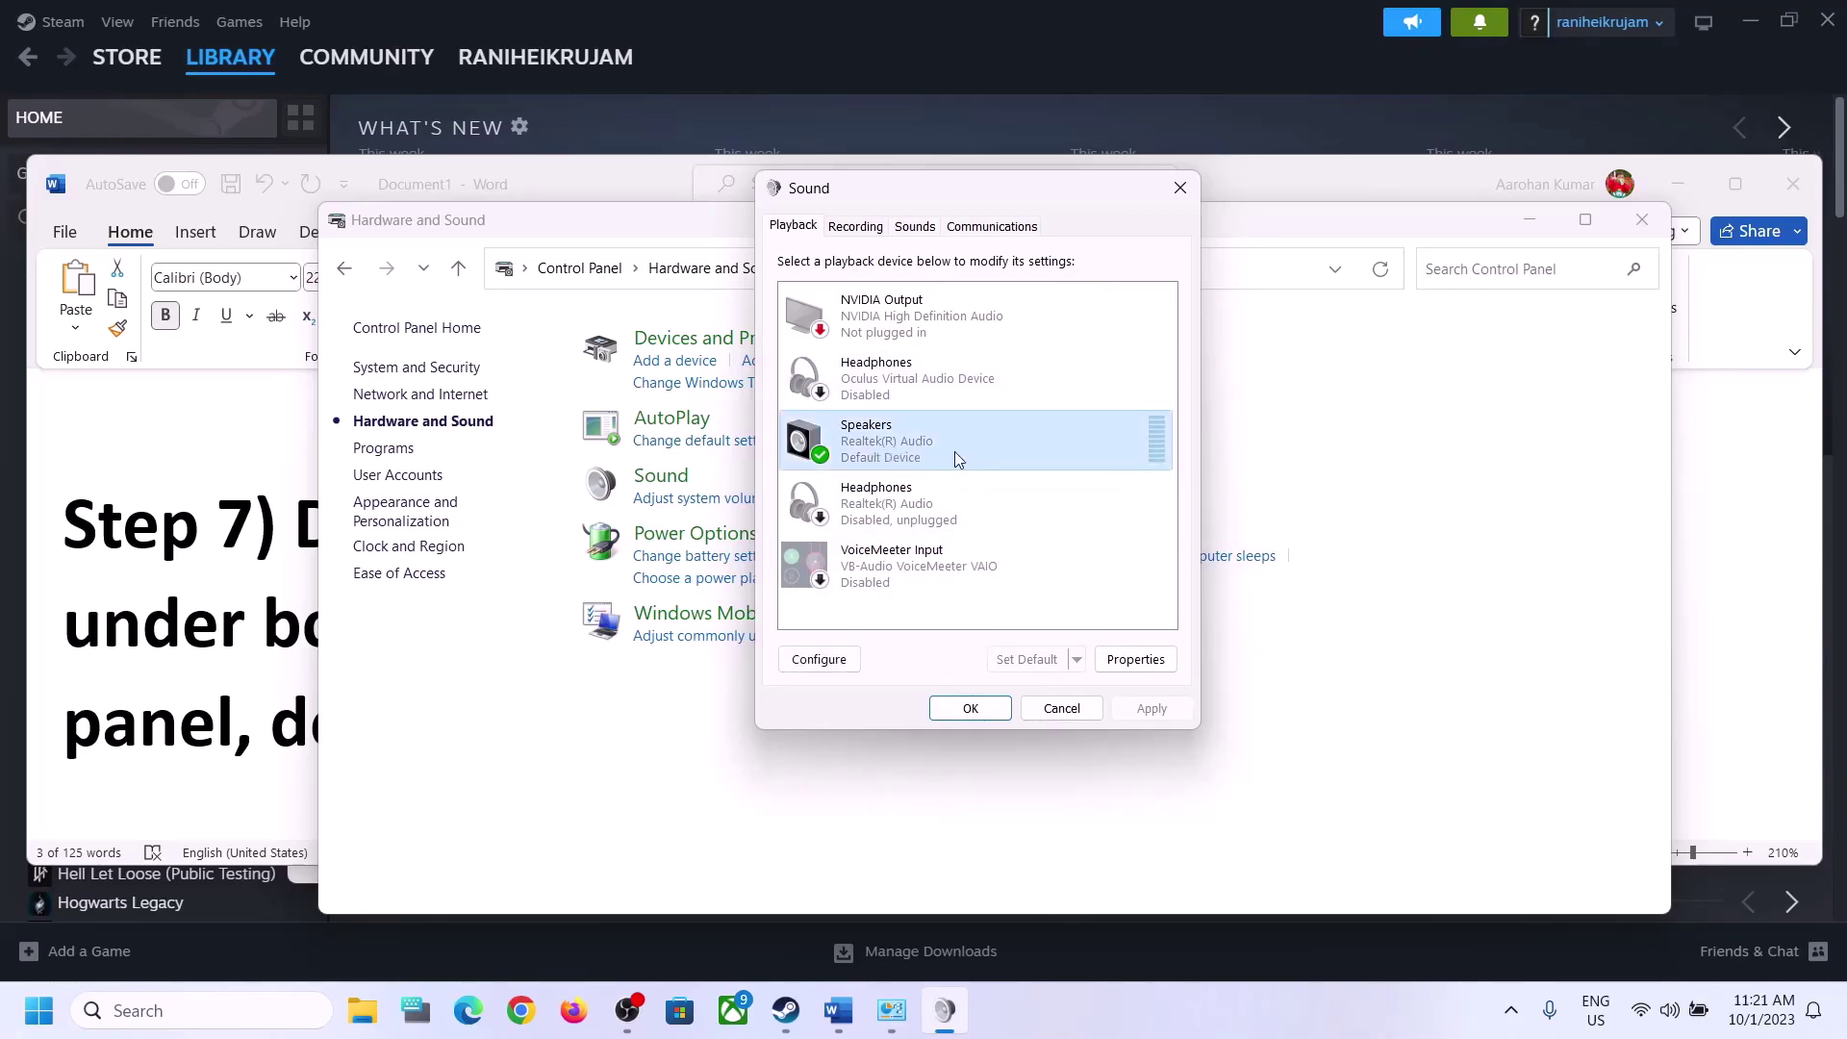
left_click(921, 323)
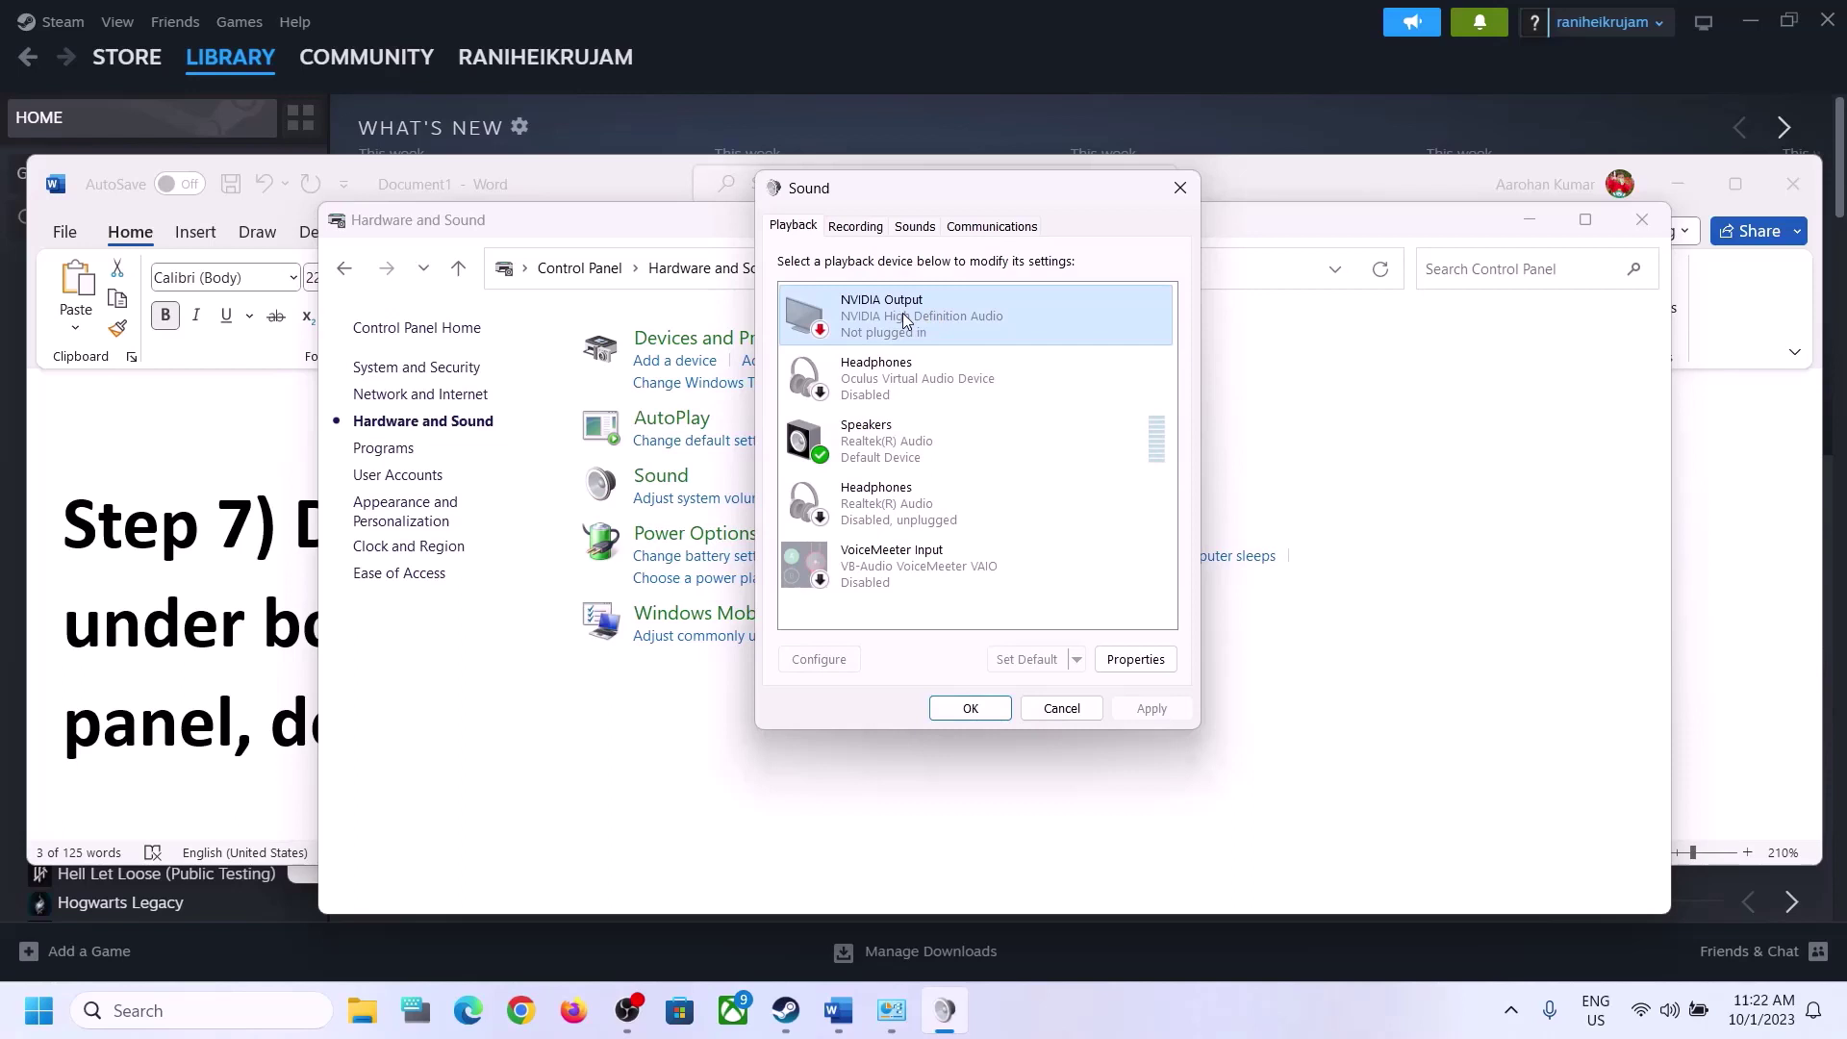
right_click(904, 320)
left_click(975, 355)
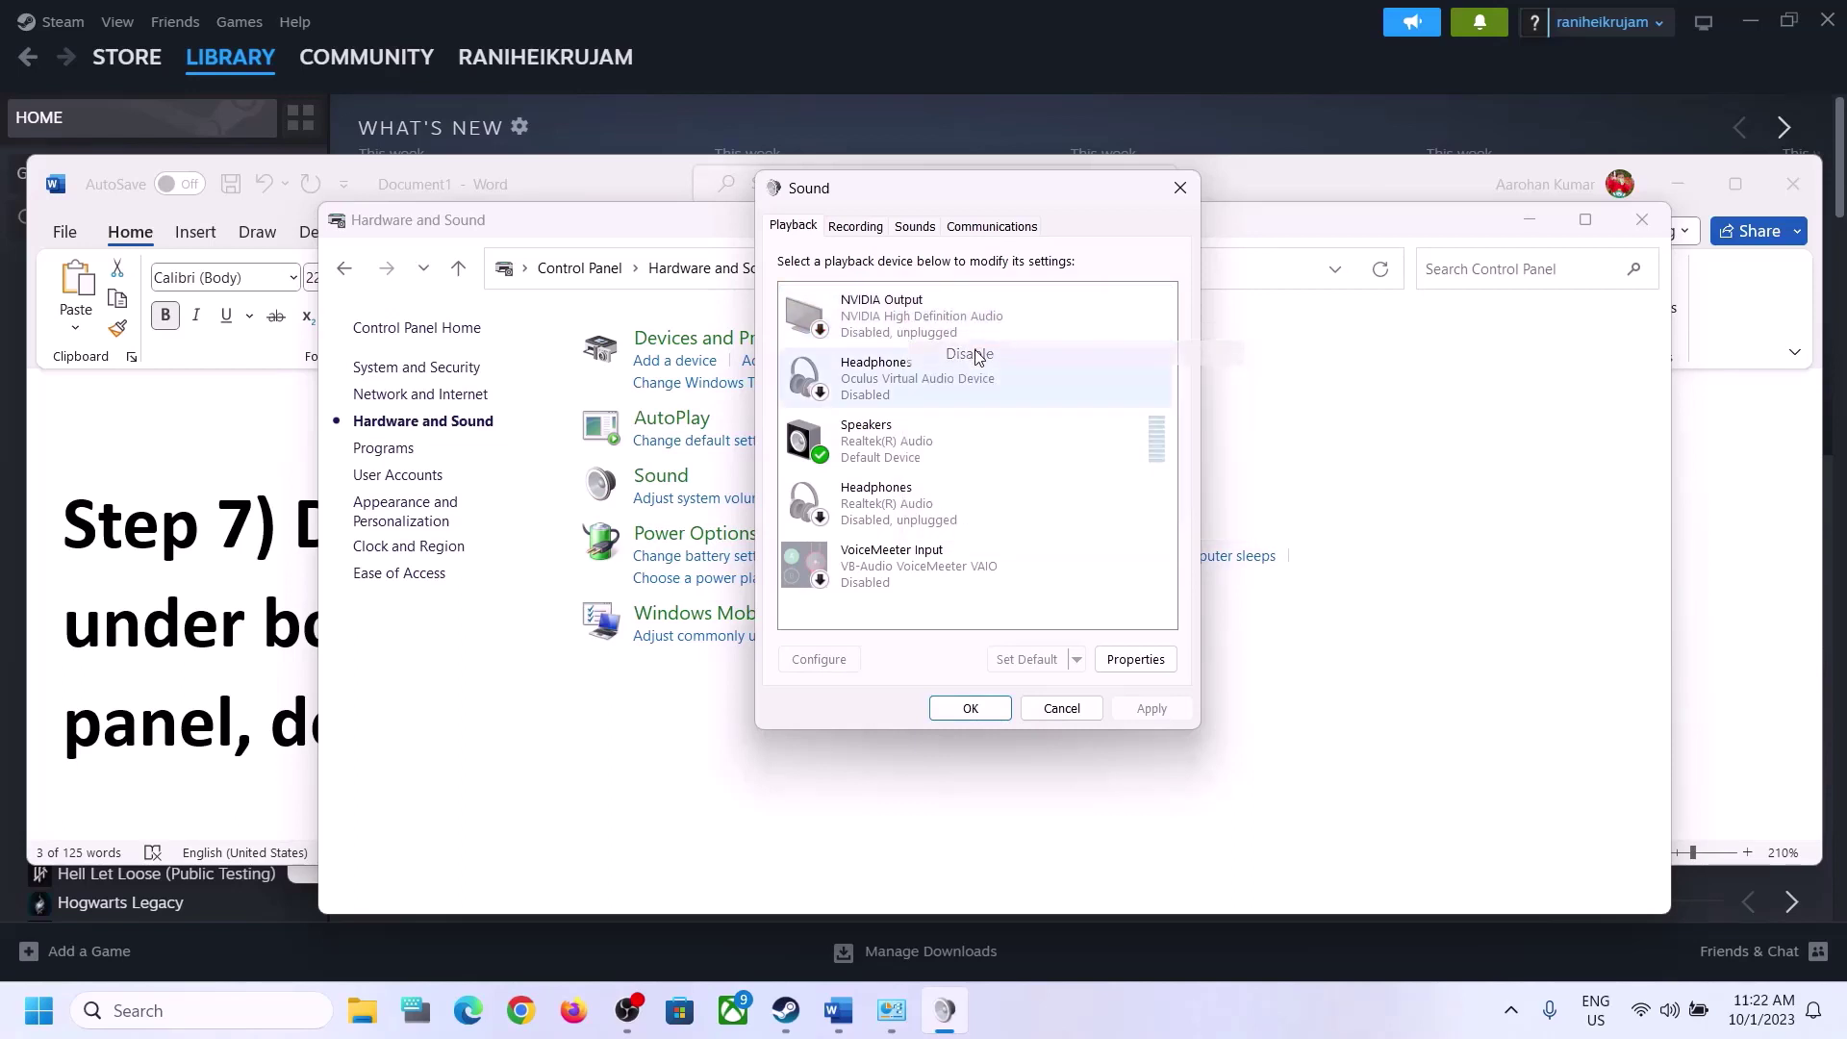
- Leave the Realtek Speakers enabled and close the Sound dialog
left_click(865, 464)
right_click(899, 449)
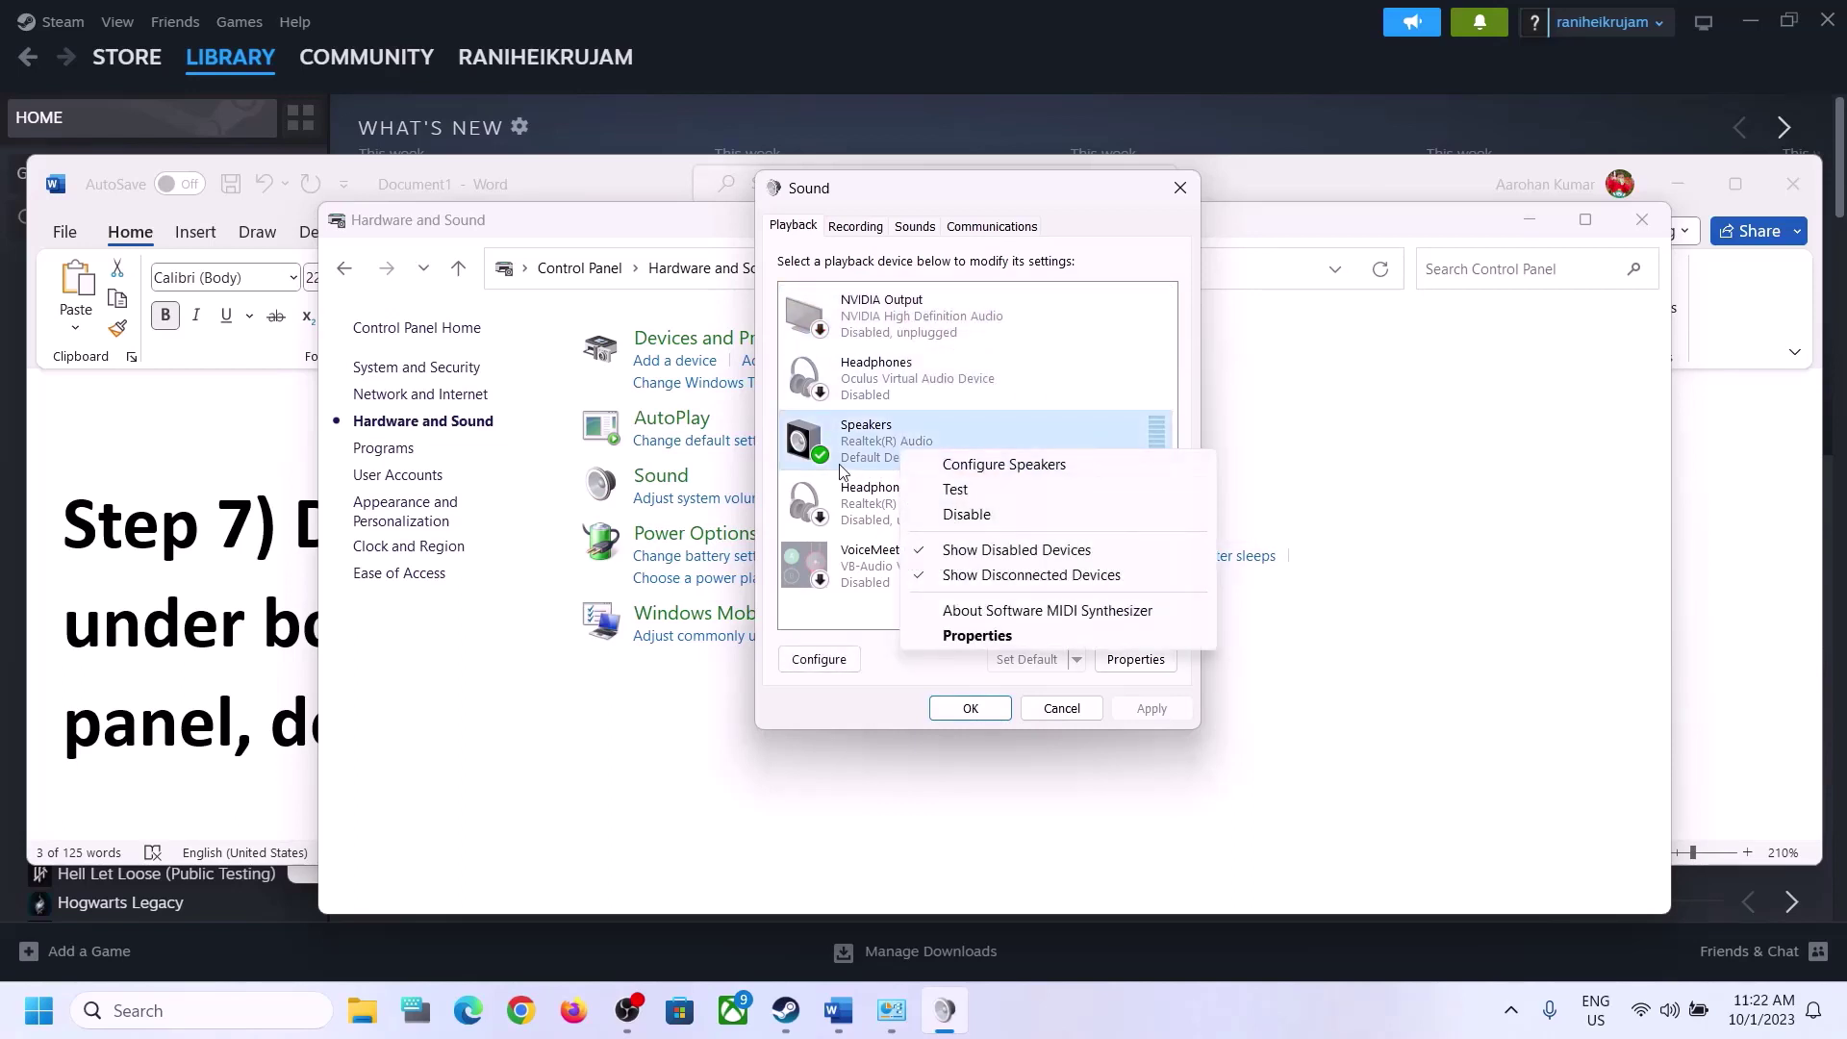
left_click(839, 450)
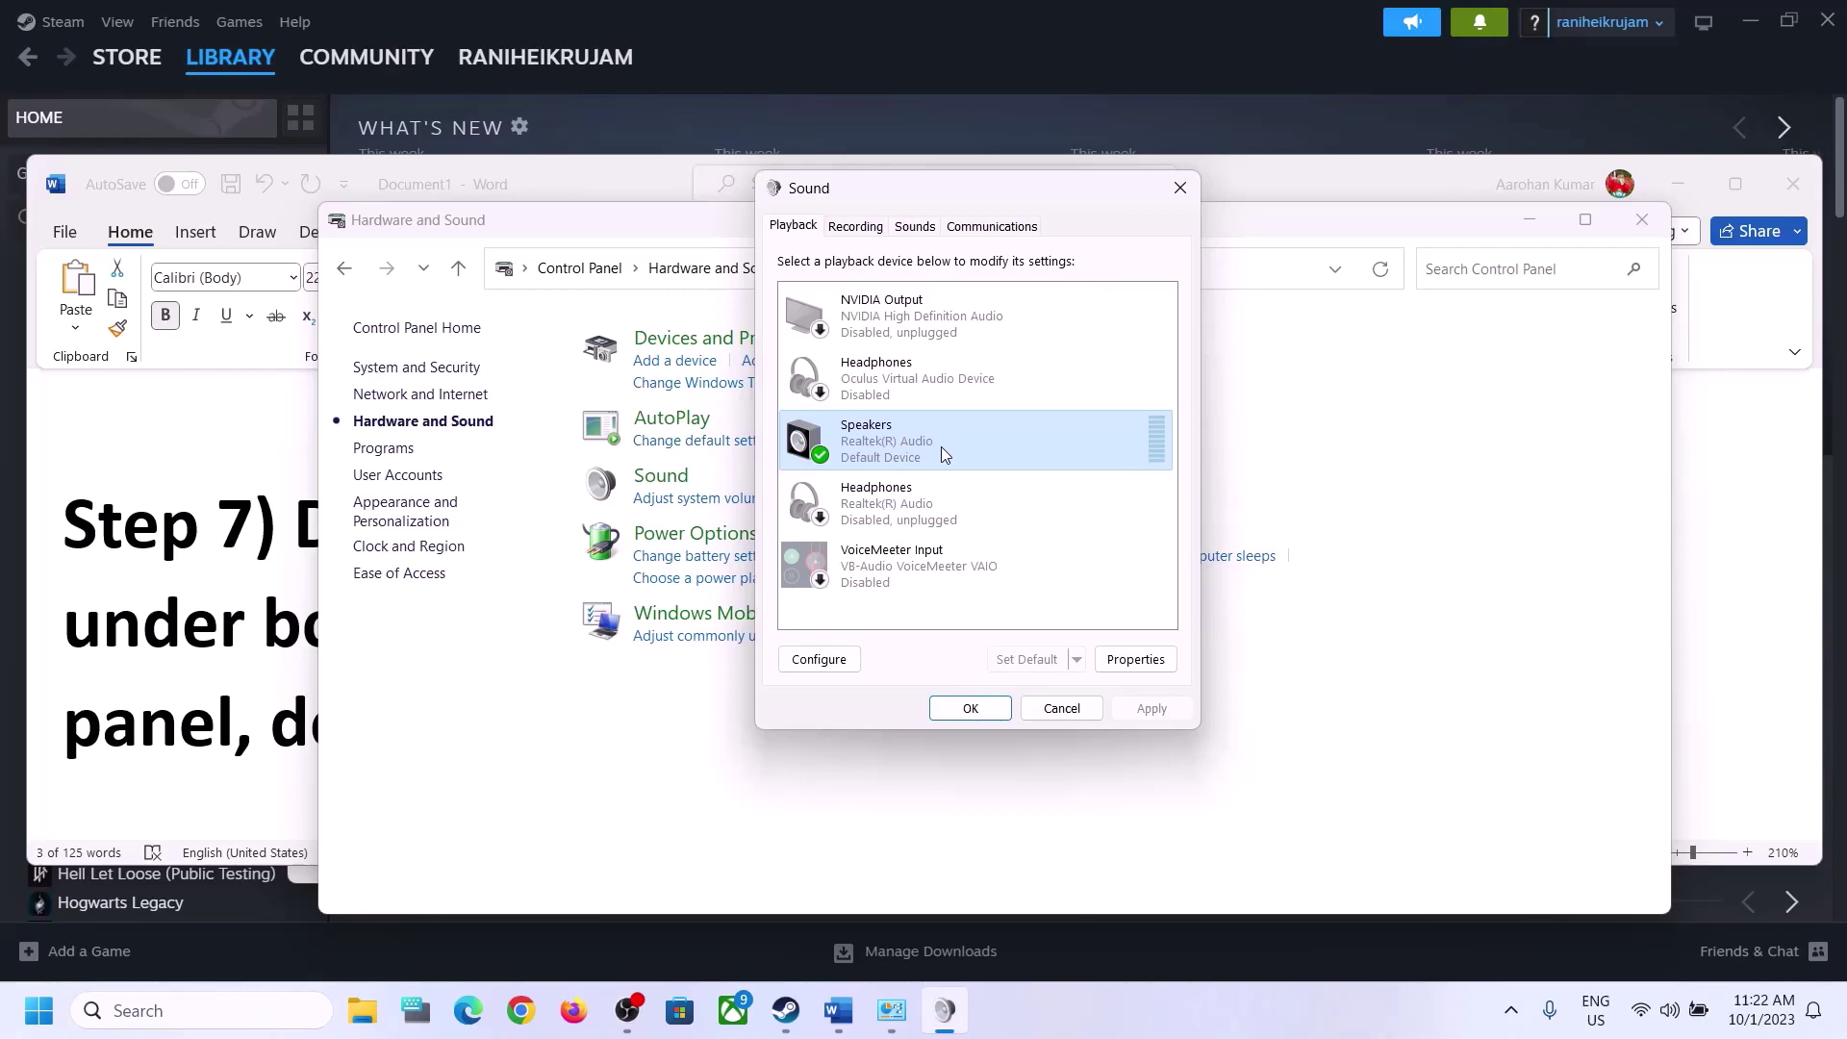
left_click(1180, 187)
- Open Device Manager and expand Sound, video and game controllers
right_click(48, 1029)
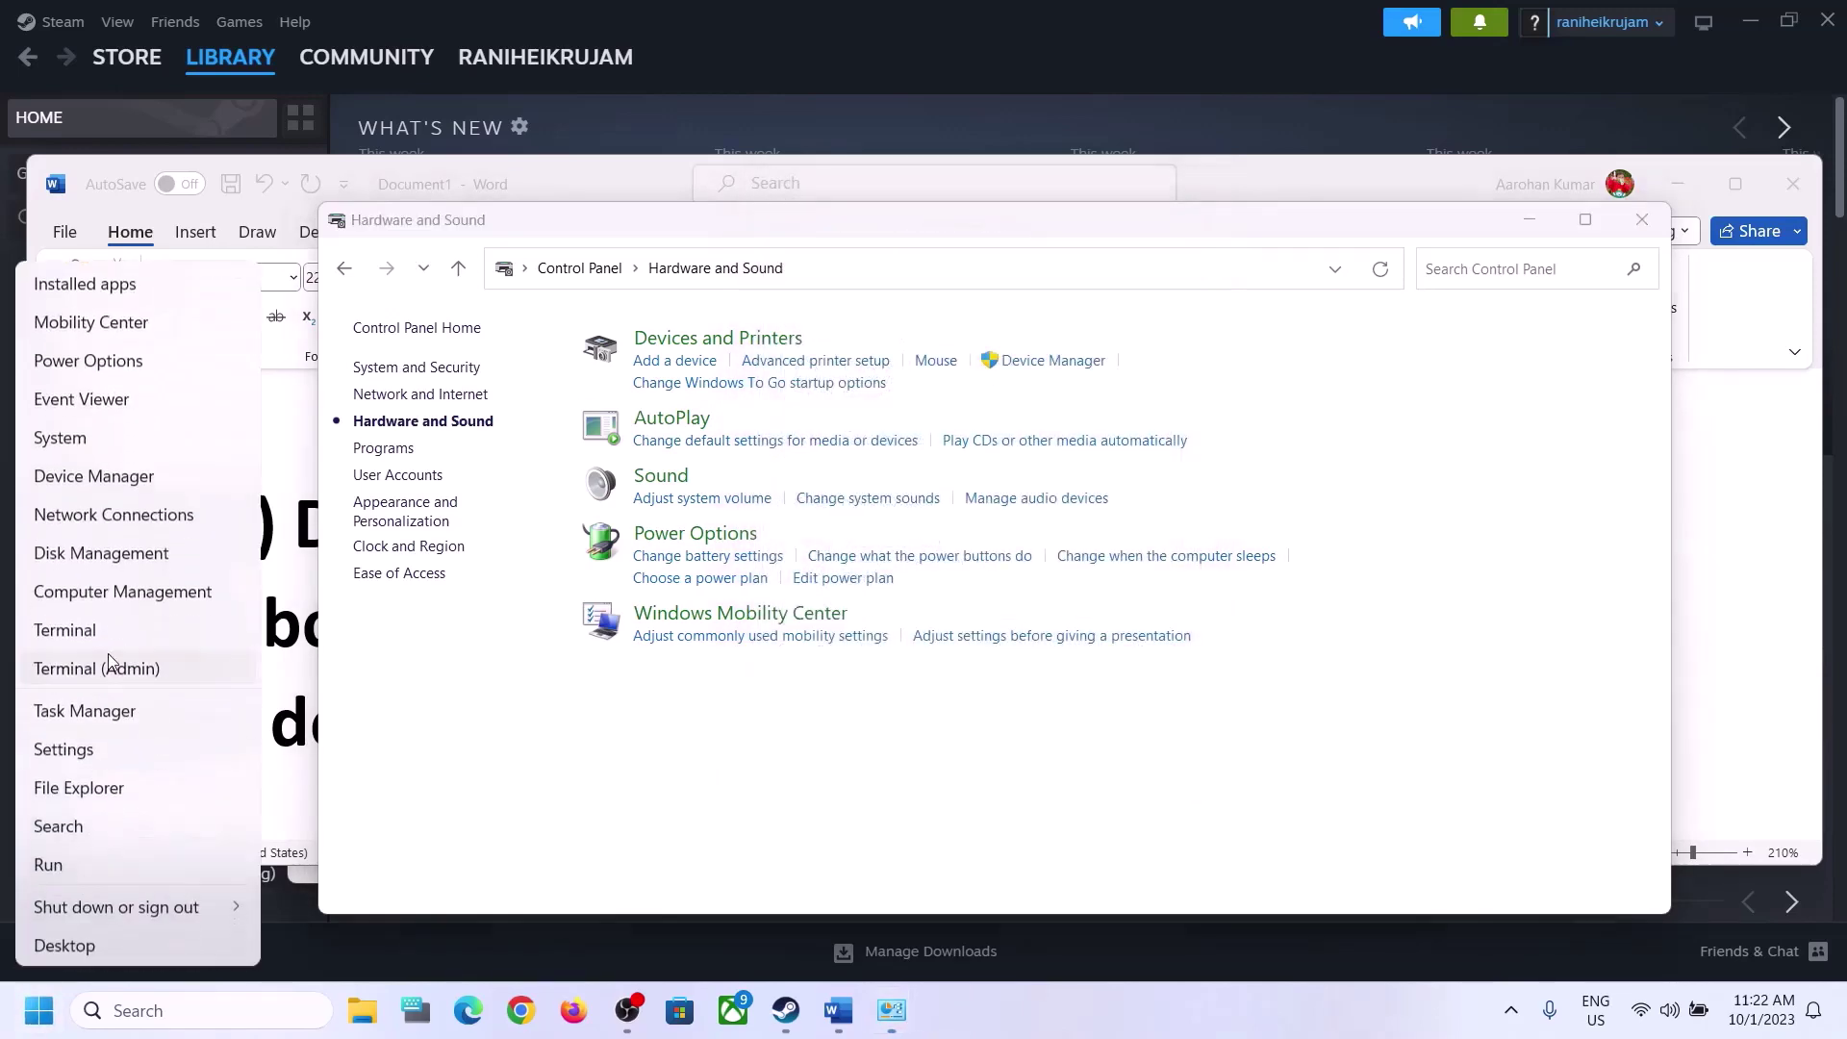
left_click(107, 481)
left_click_drag(734, 99, 1278, 173)
scroll(965, 608, "down", 1)
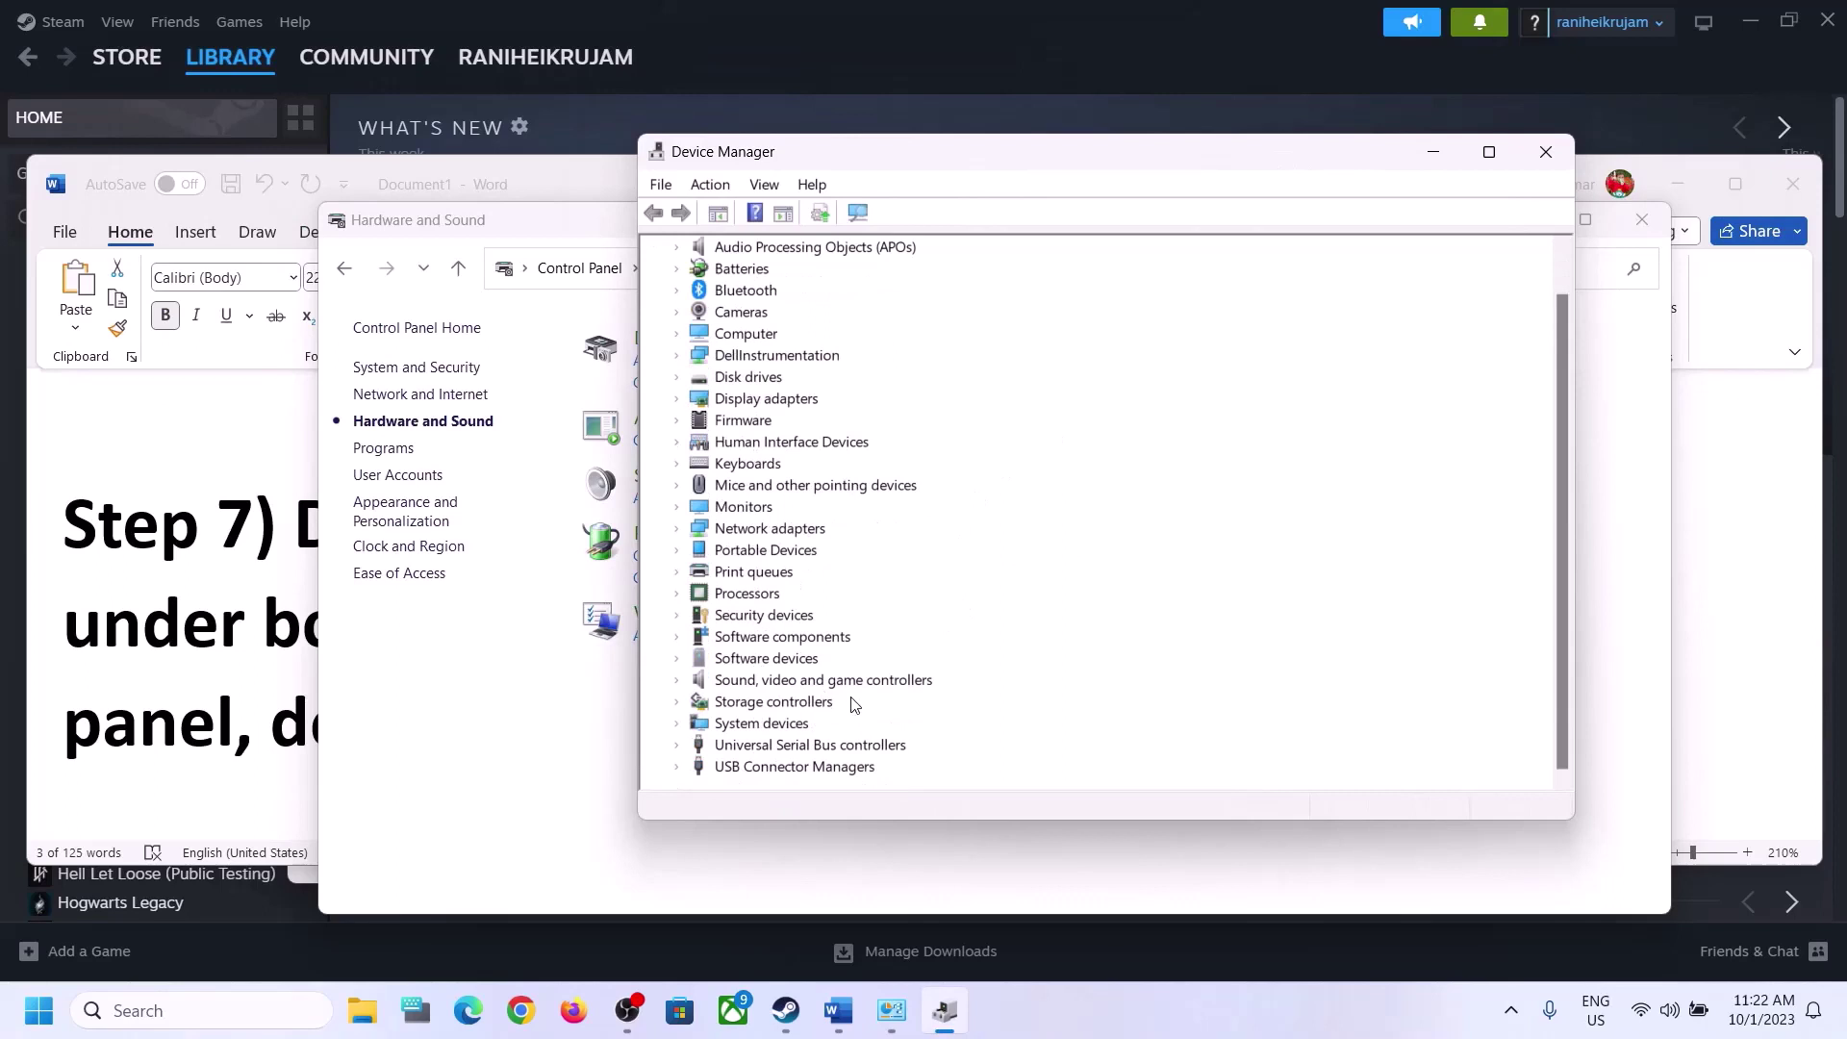
left_click(823, 684)
left_click(676, 680)
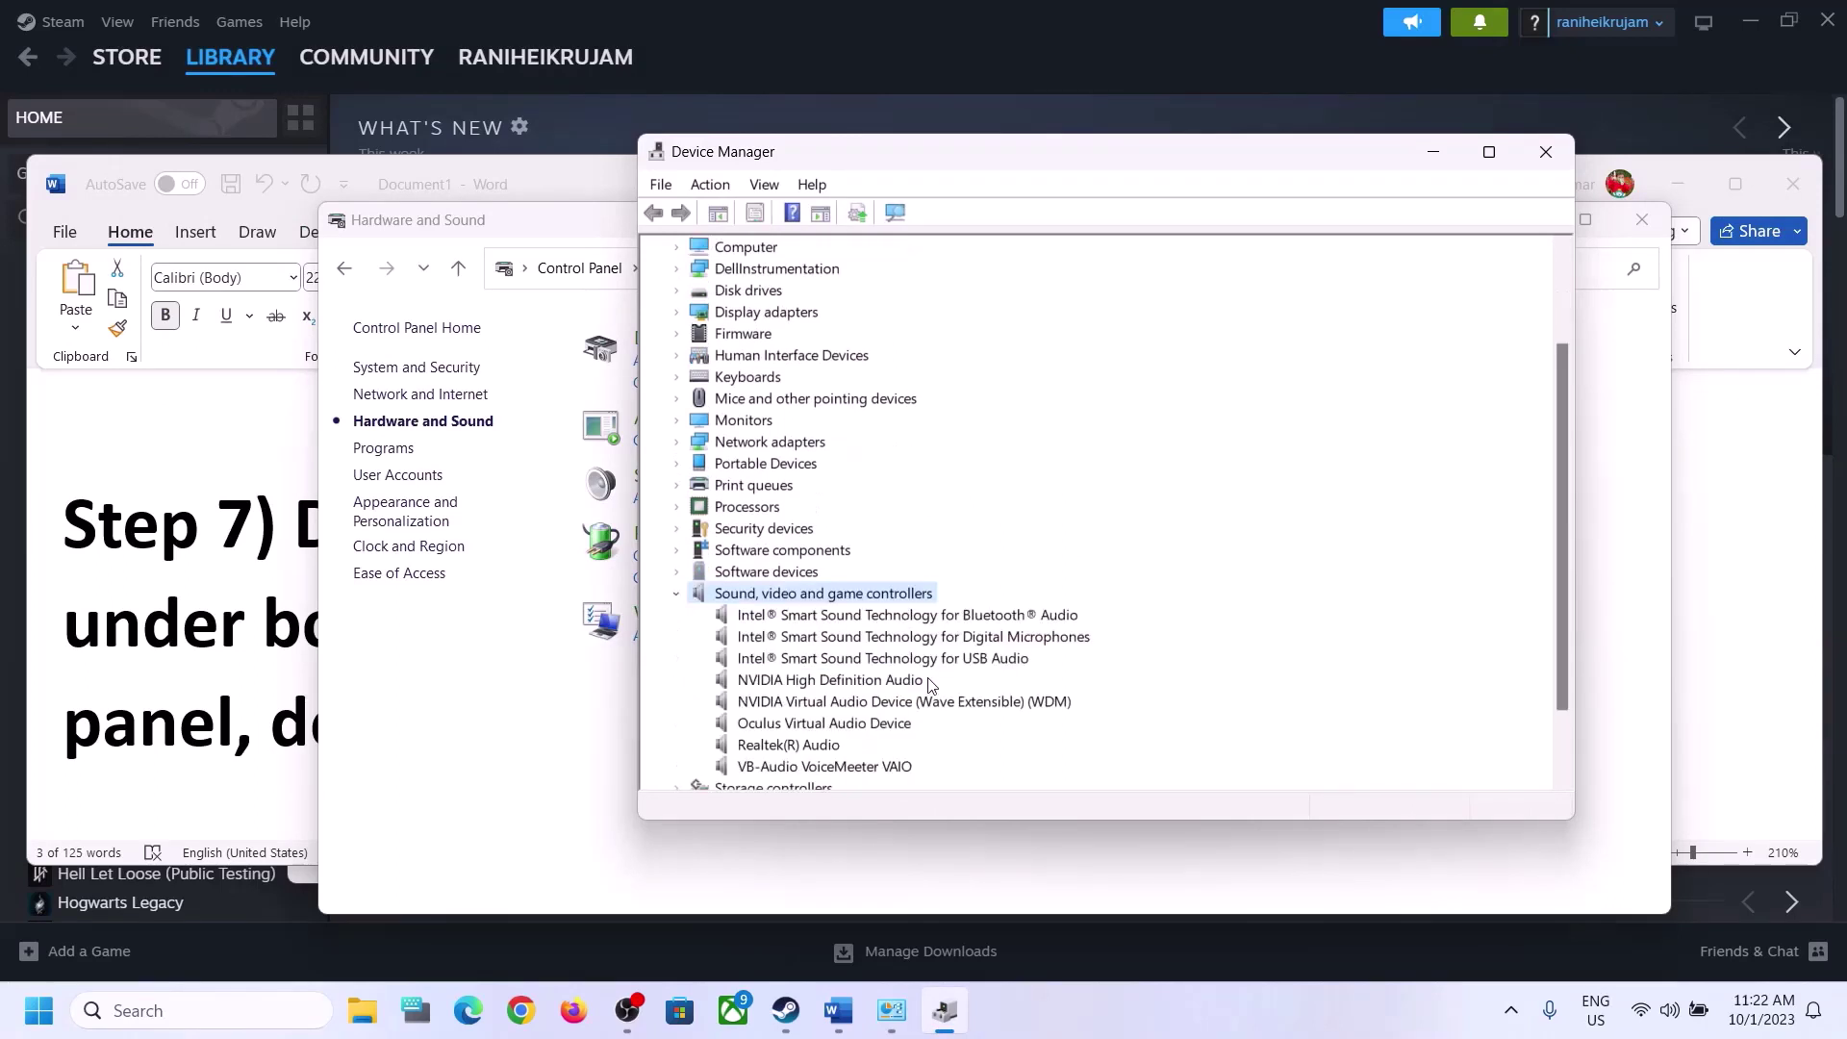
scroll(938, 684, "down", 2)
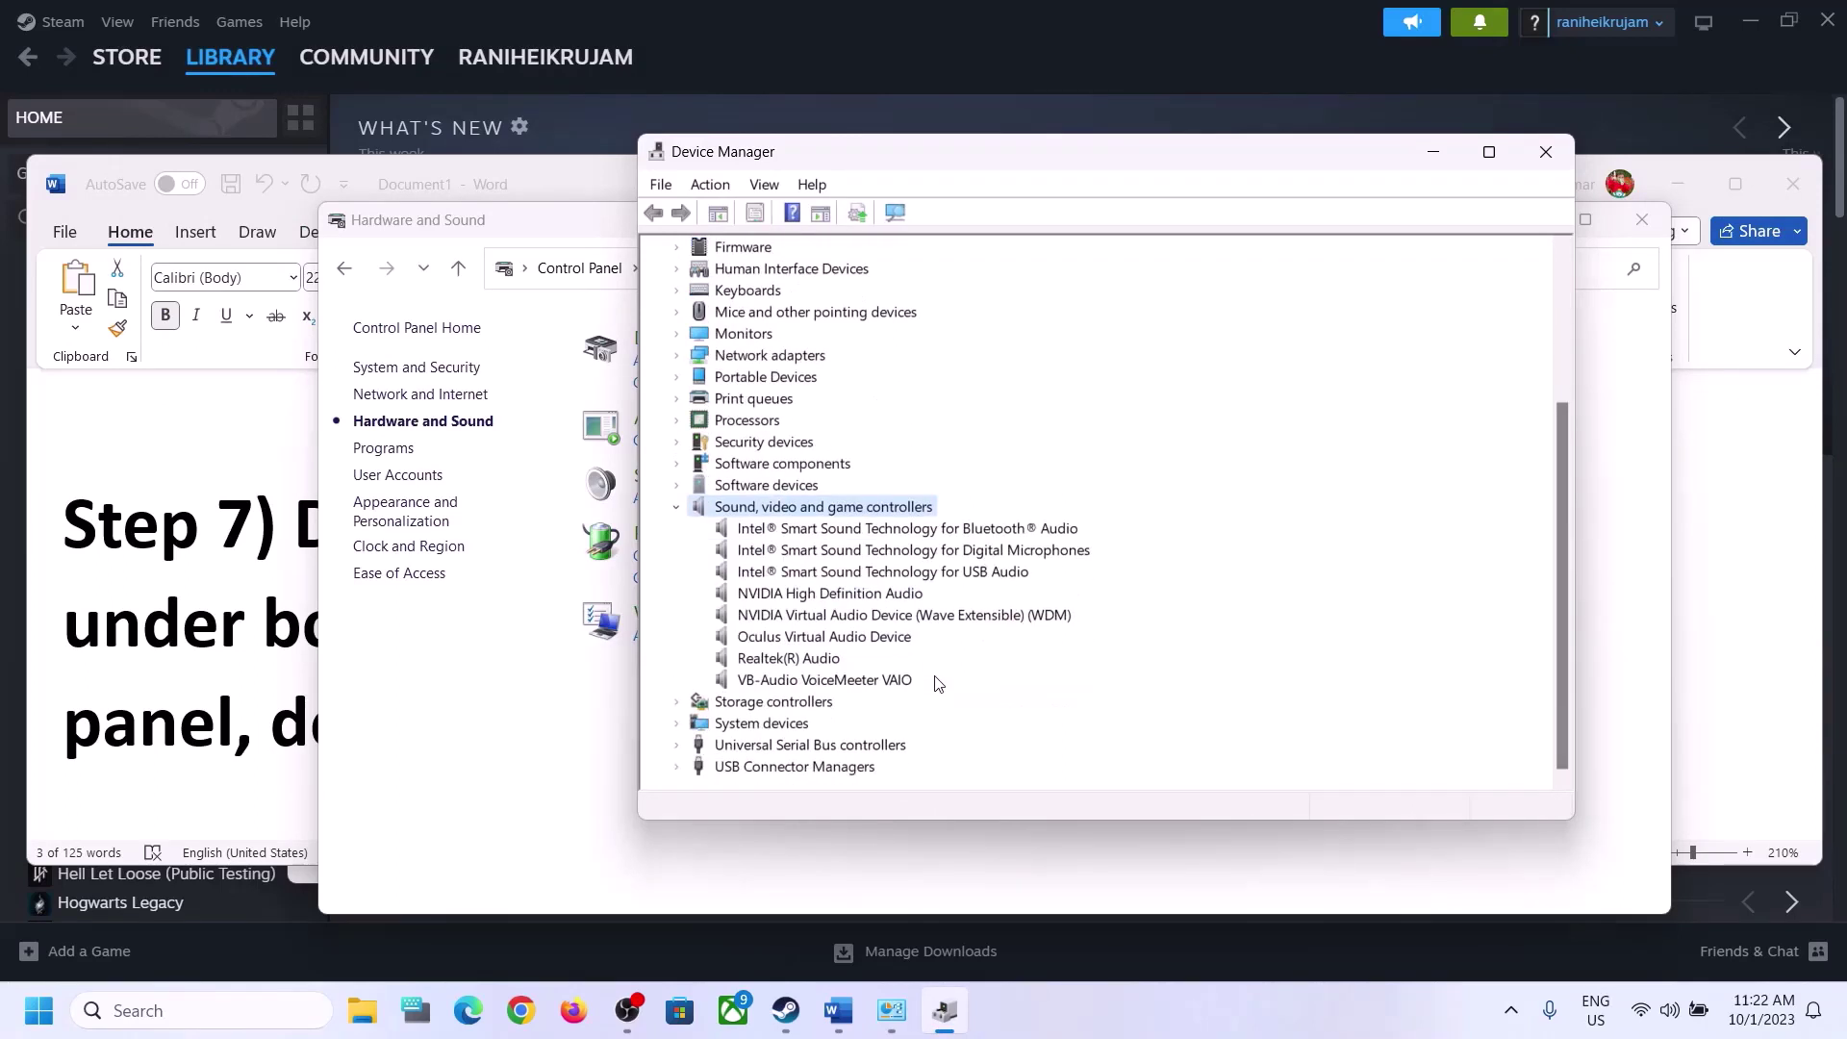
left_click(782, 662)
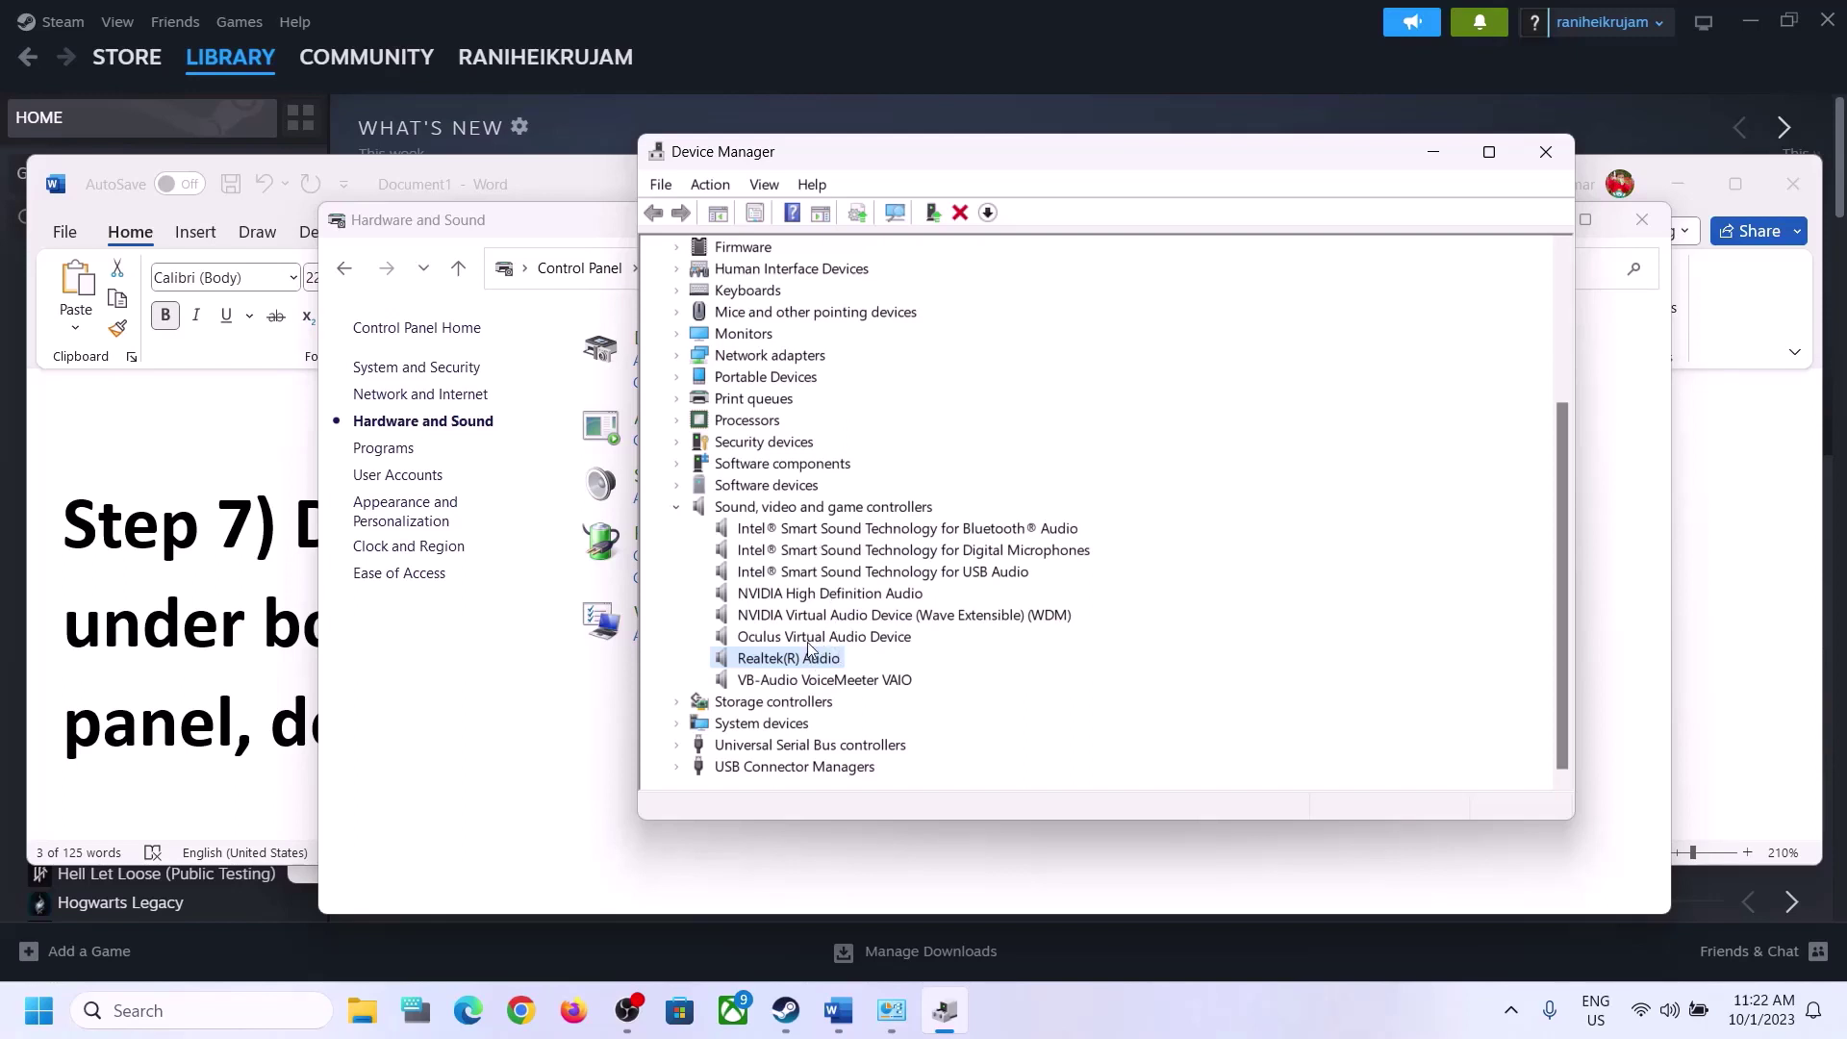
- Disable the VB-Audio VoiceMeeter VAIO and Oculus Virtual Audio Device devices
left_click(801, 680)
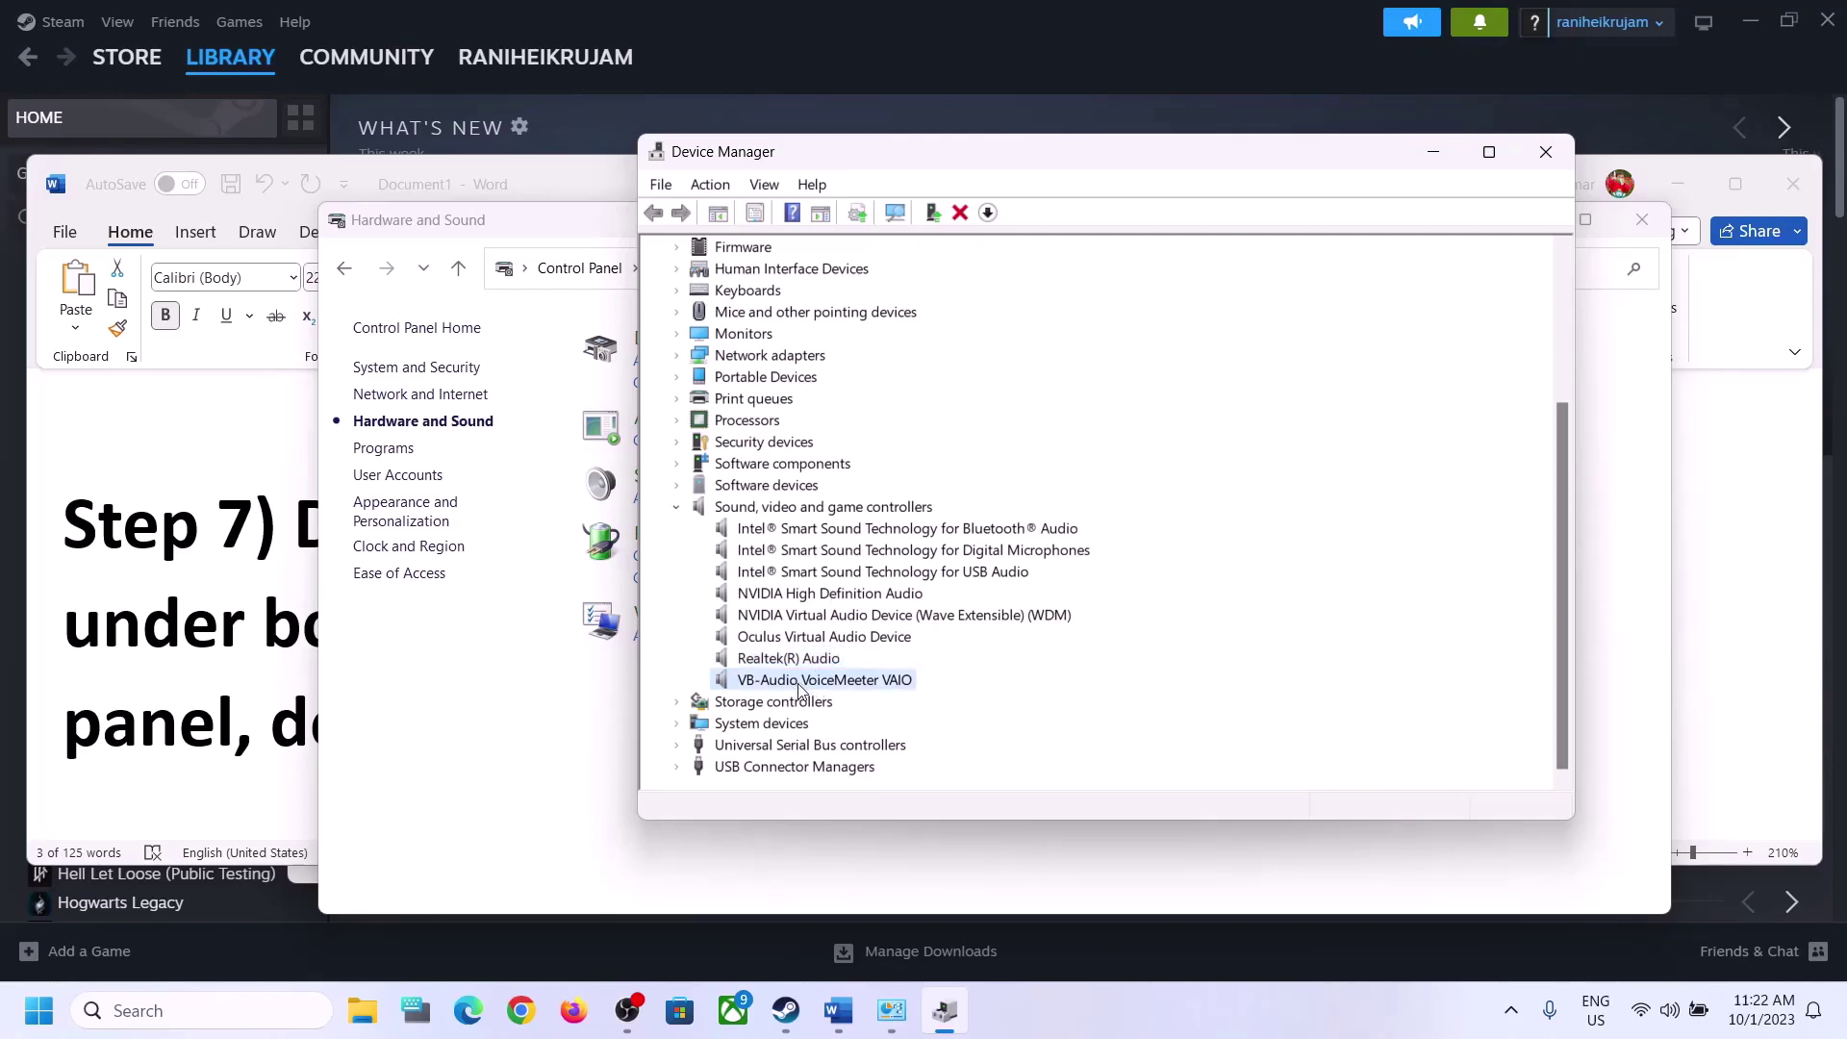
right_click(848, 687)
left_click(954, 726)
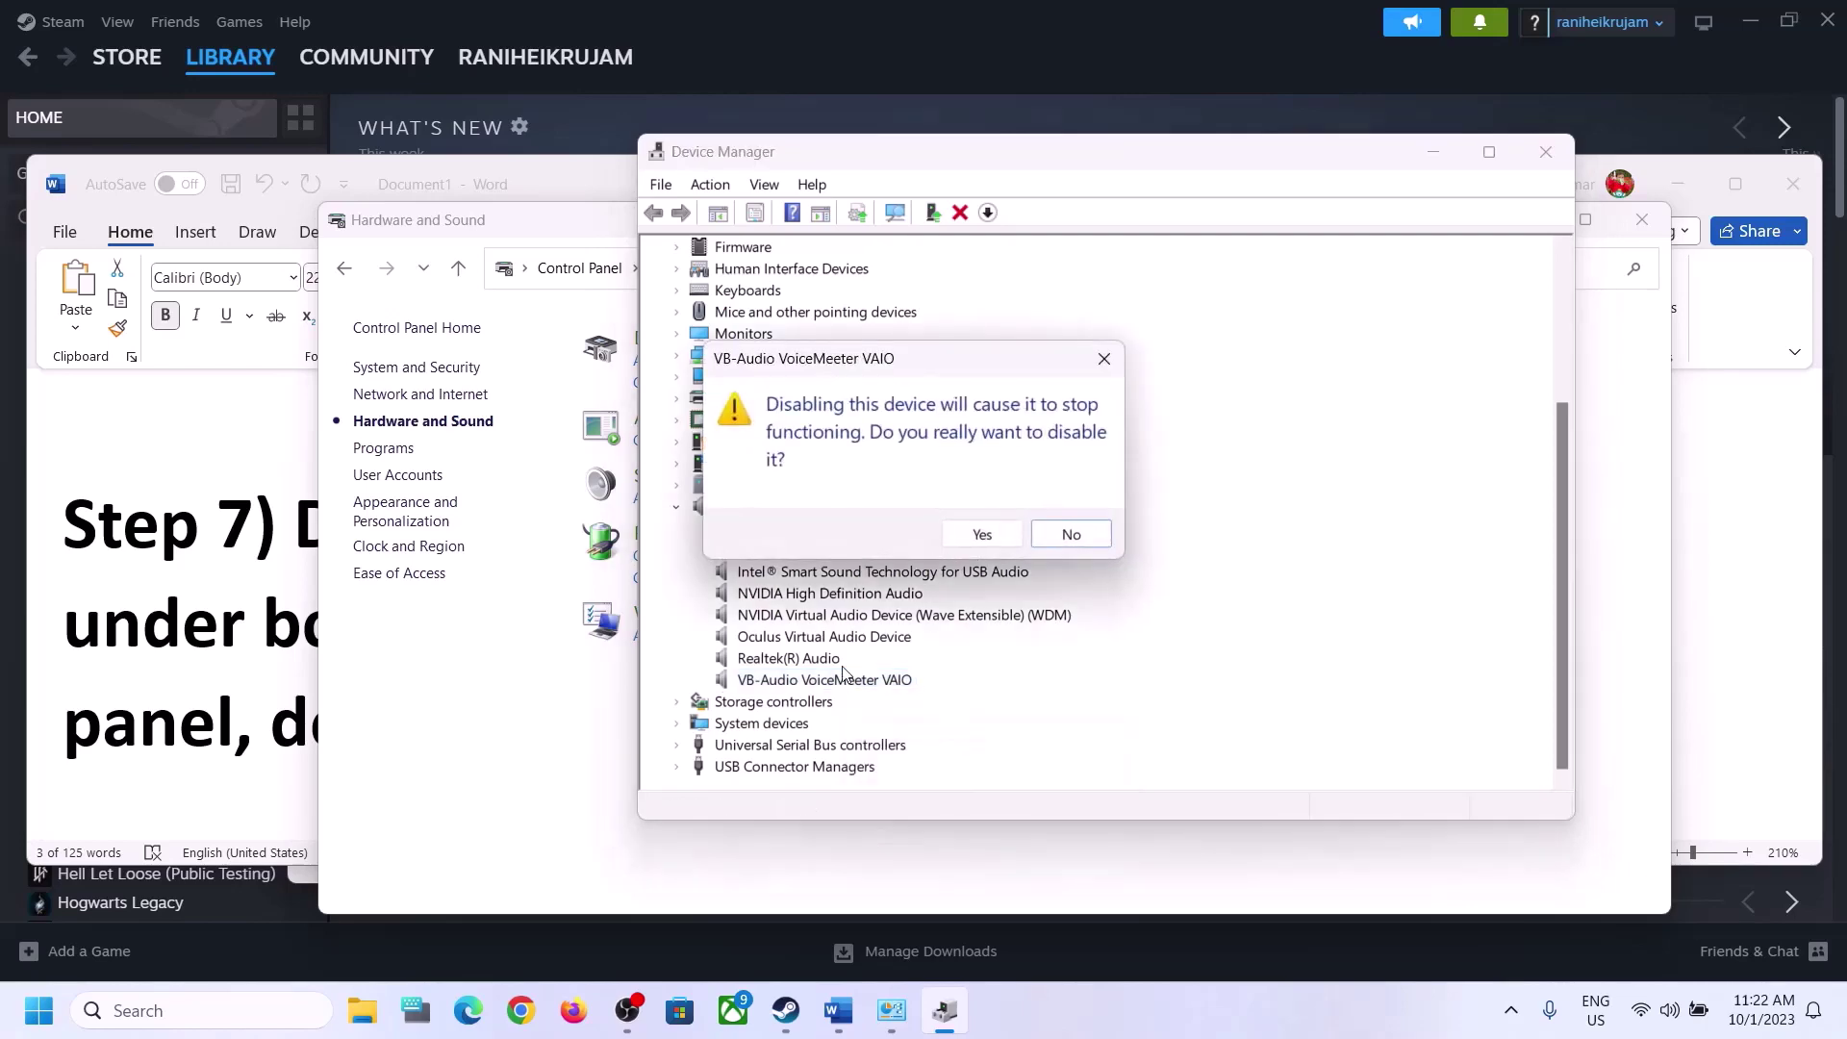
left_click(951, 540)
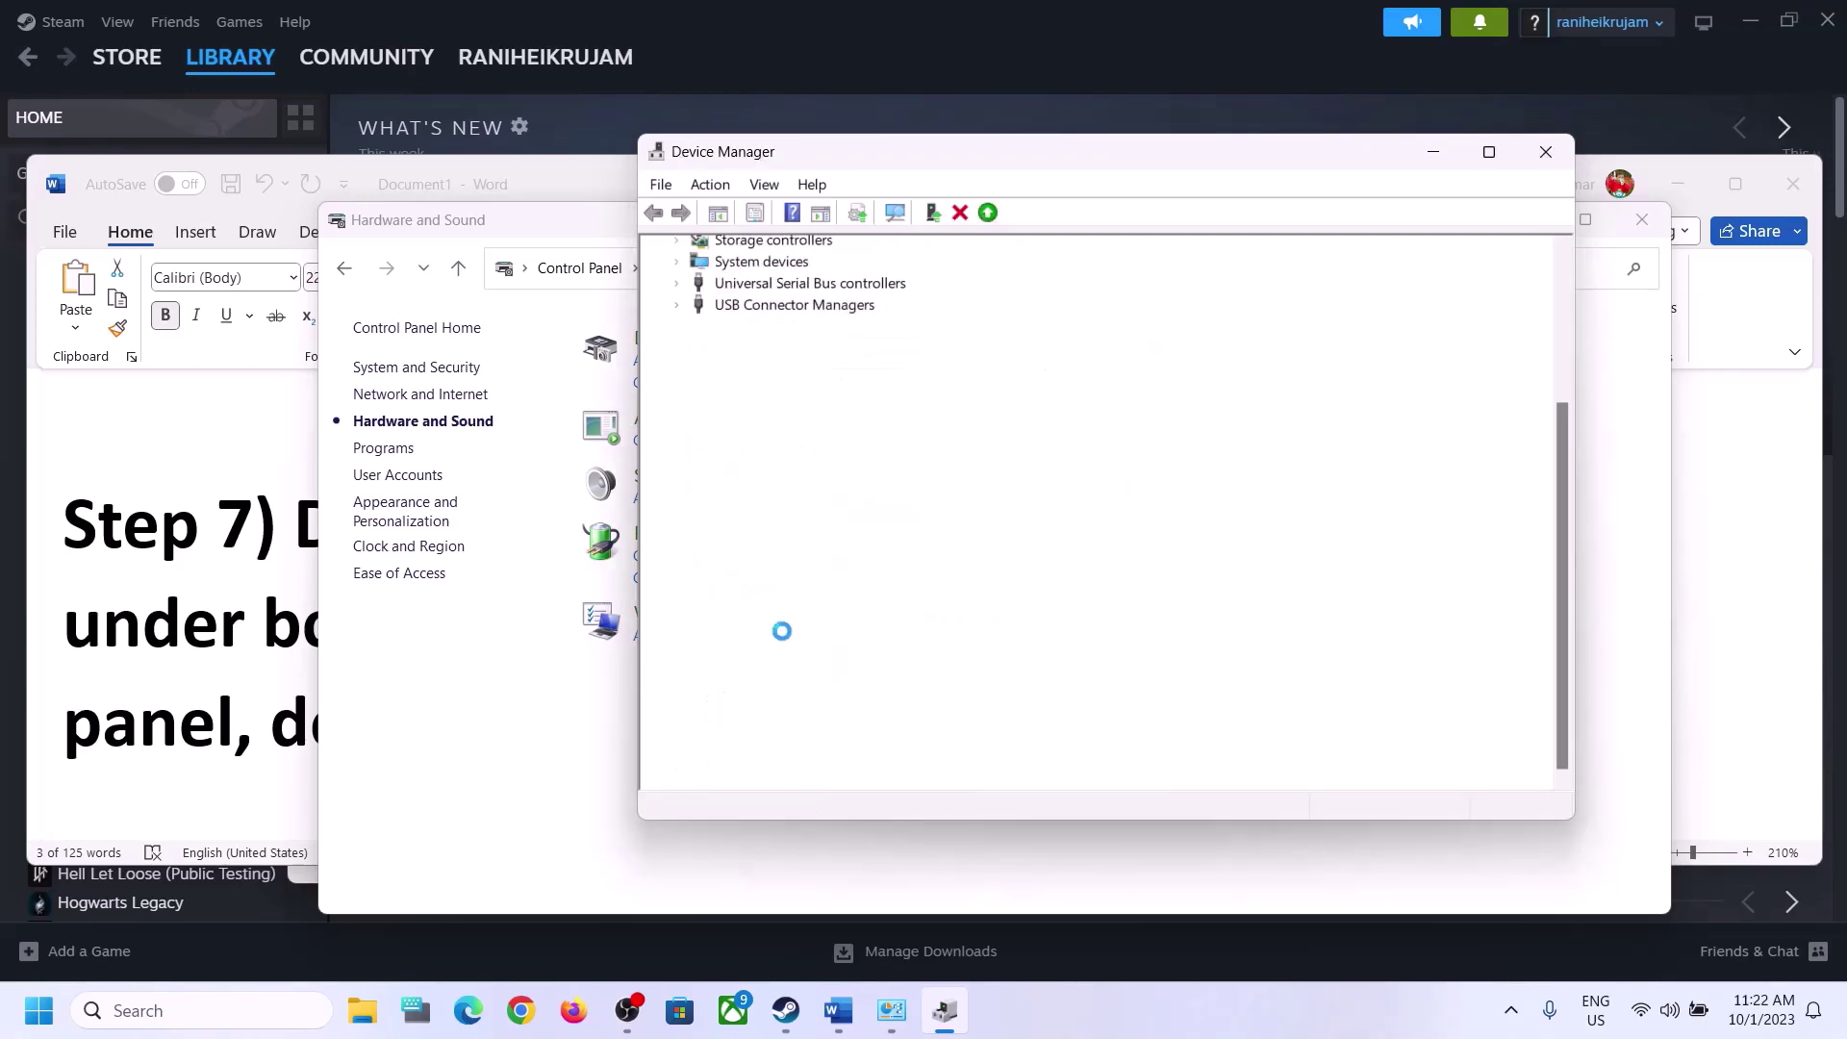
right_click(804, 729)
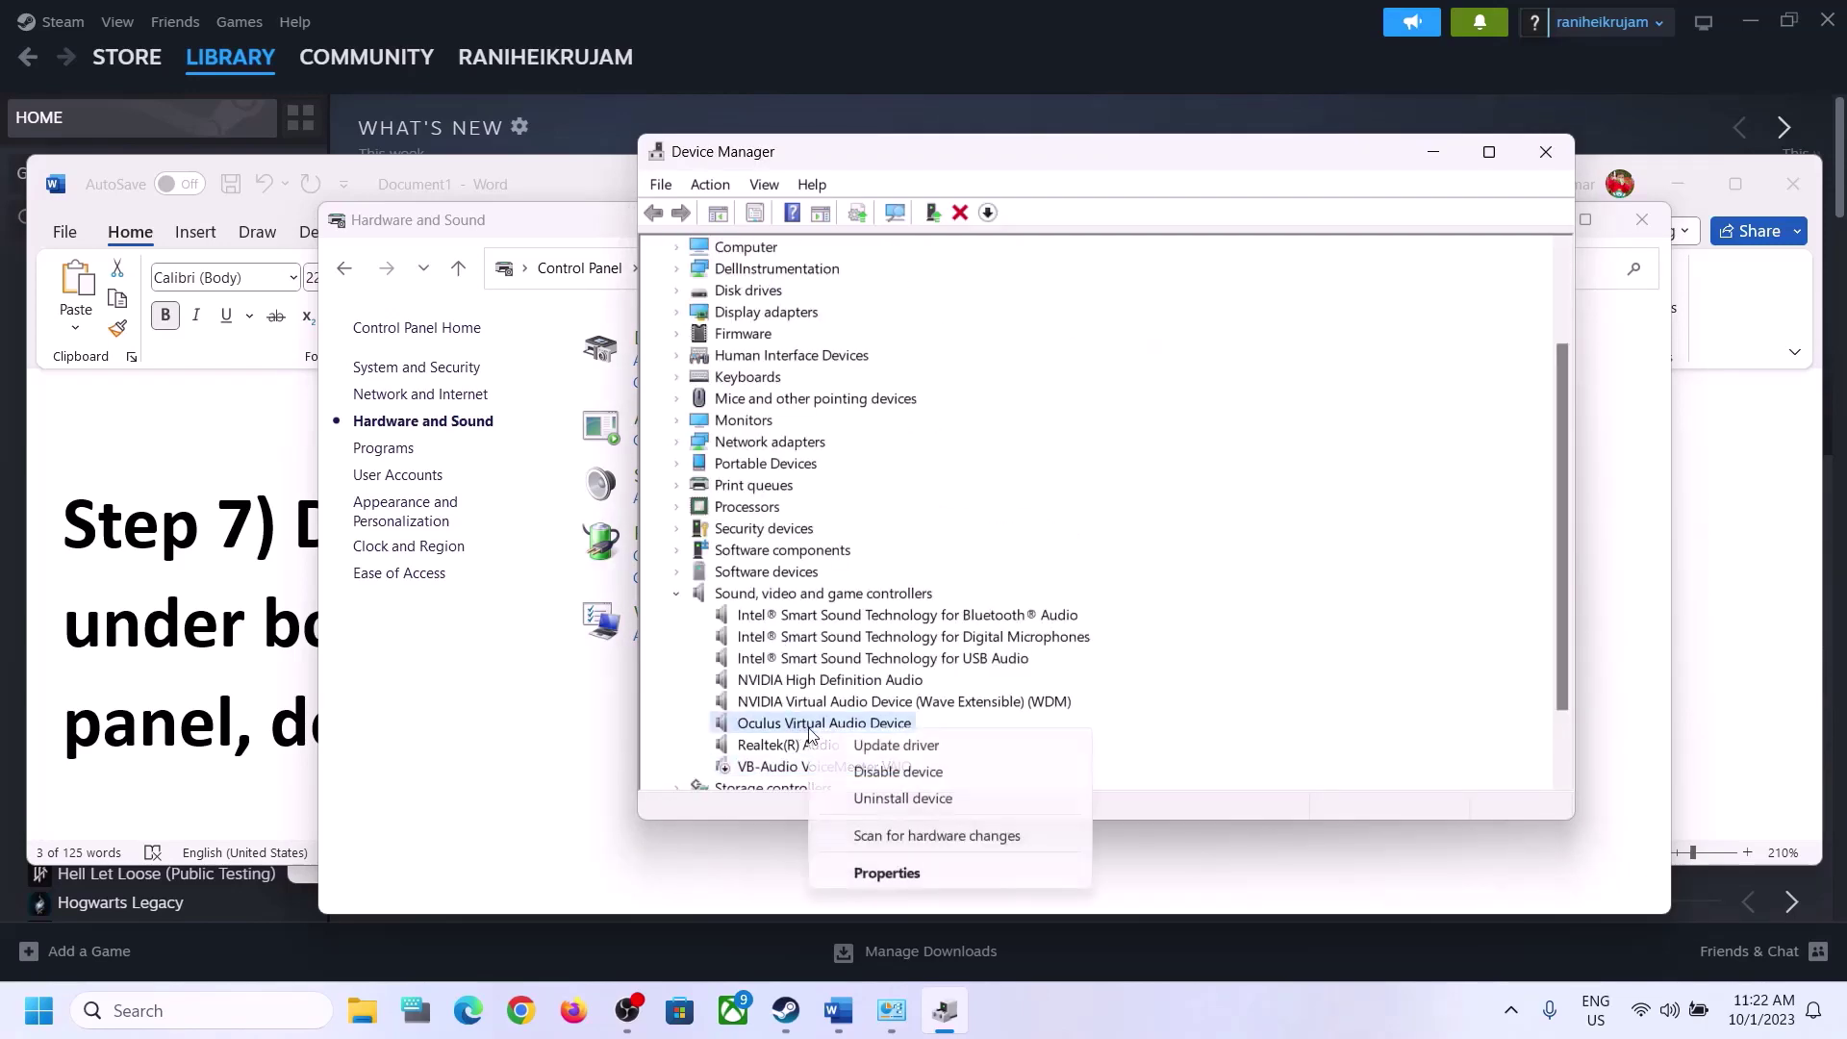
left_click(898, 772)
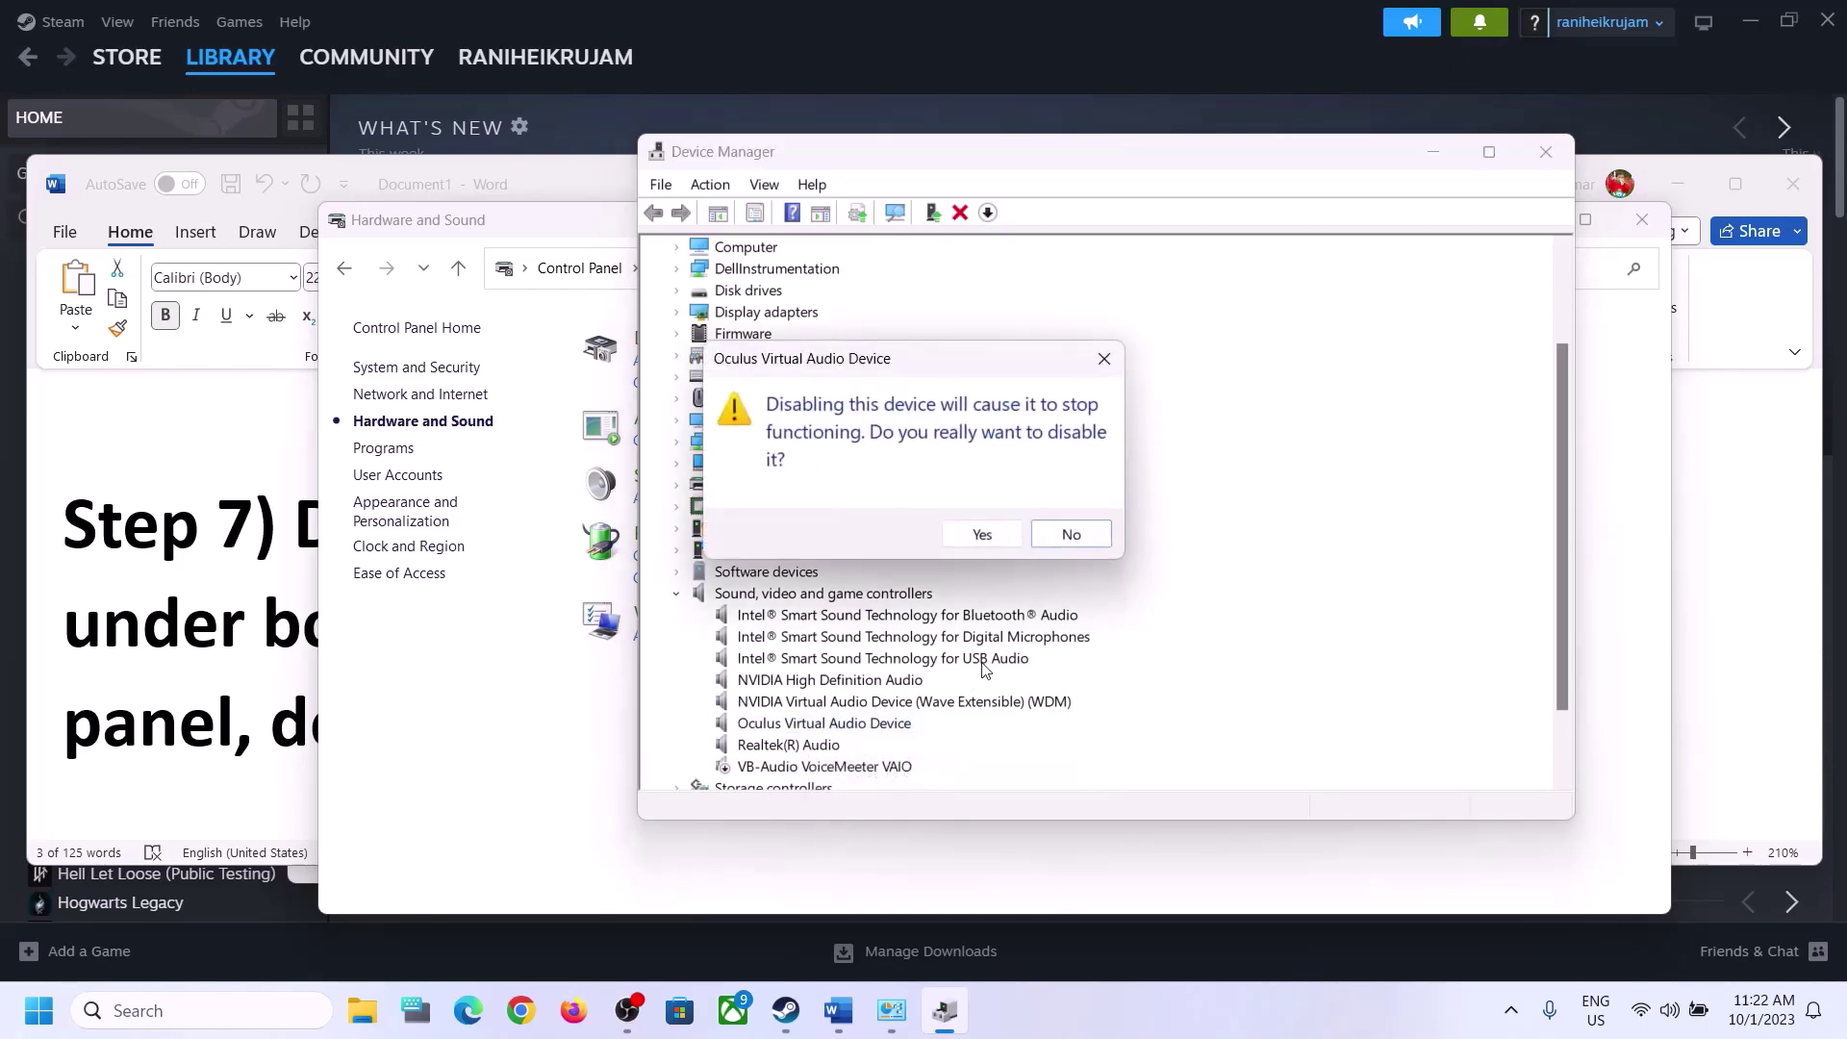
left_click(977, 536)
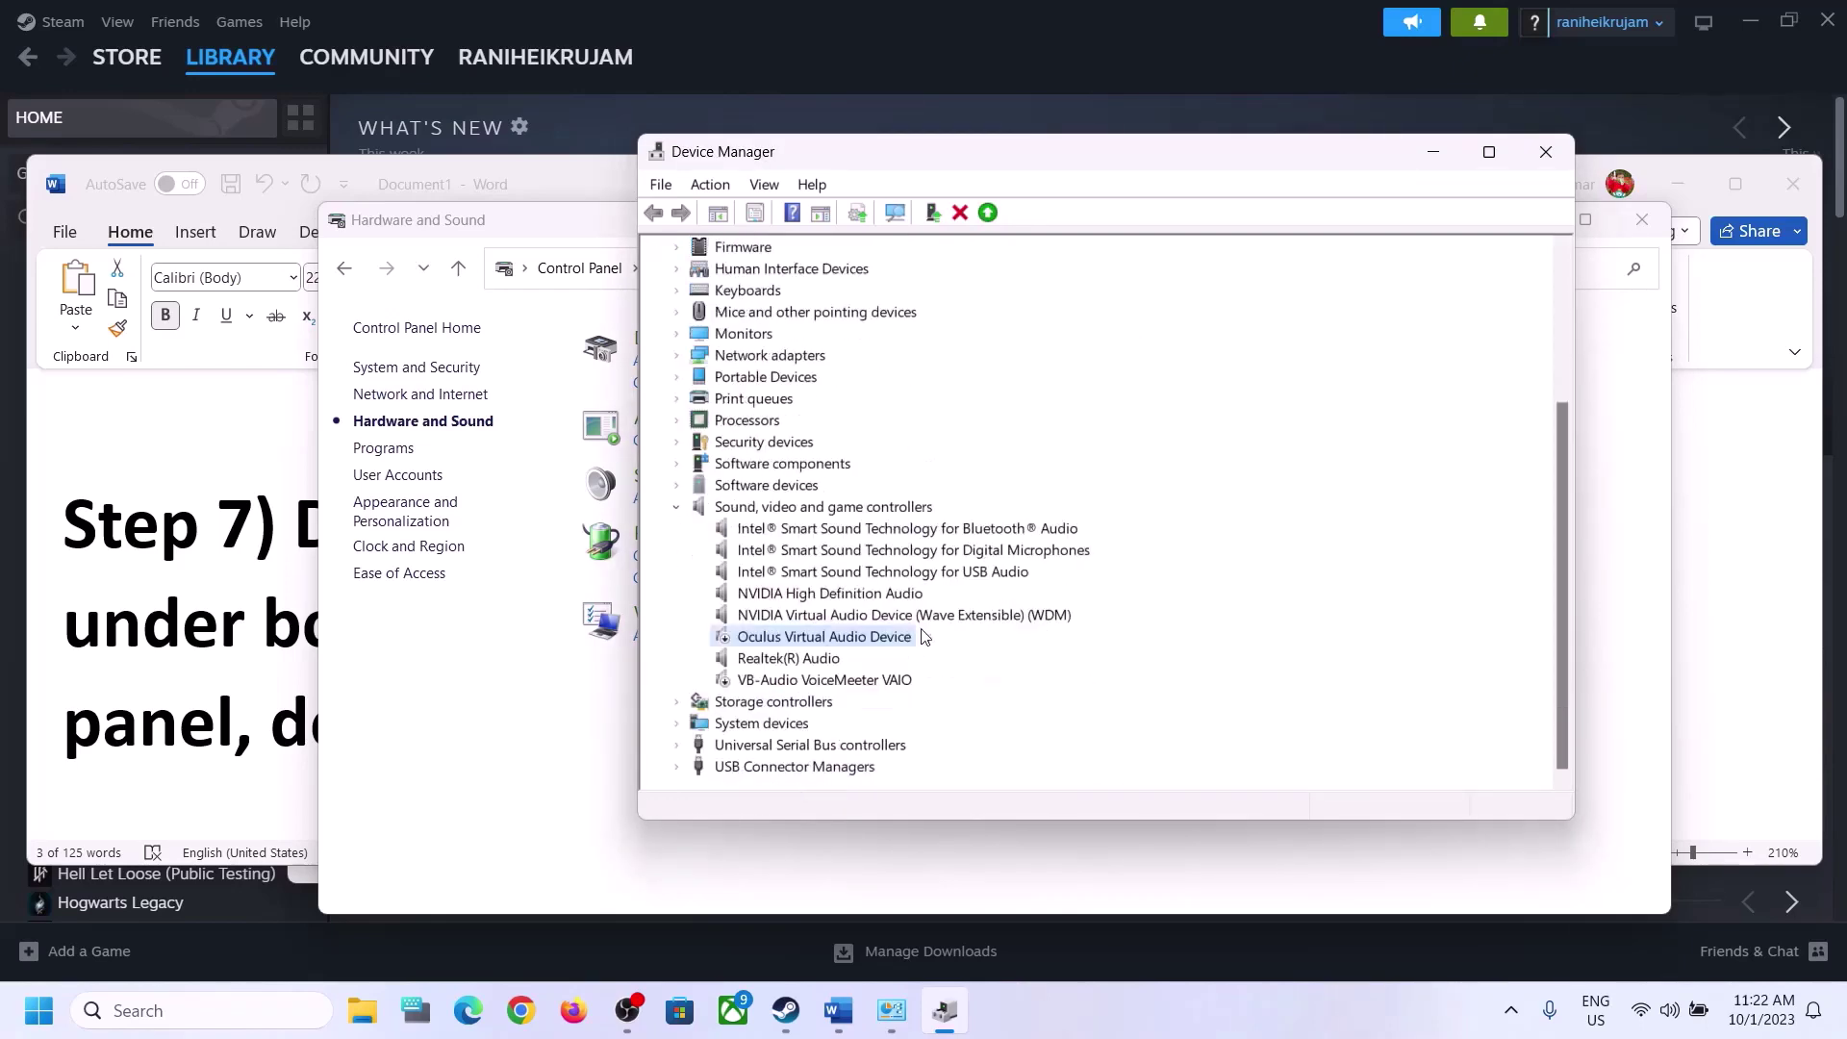
- Disable NVIDIA Virtual Audio Device and NVIDIA High Definition Audio, then close Device Manager
left_click(819, 618)
right_click(820, 620)
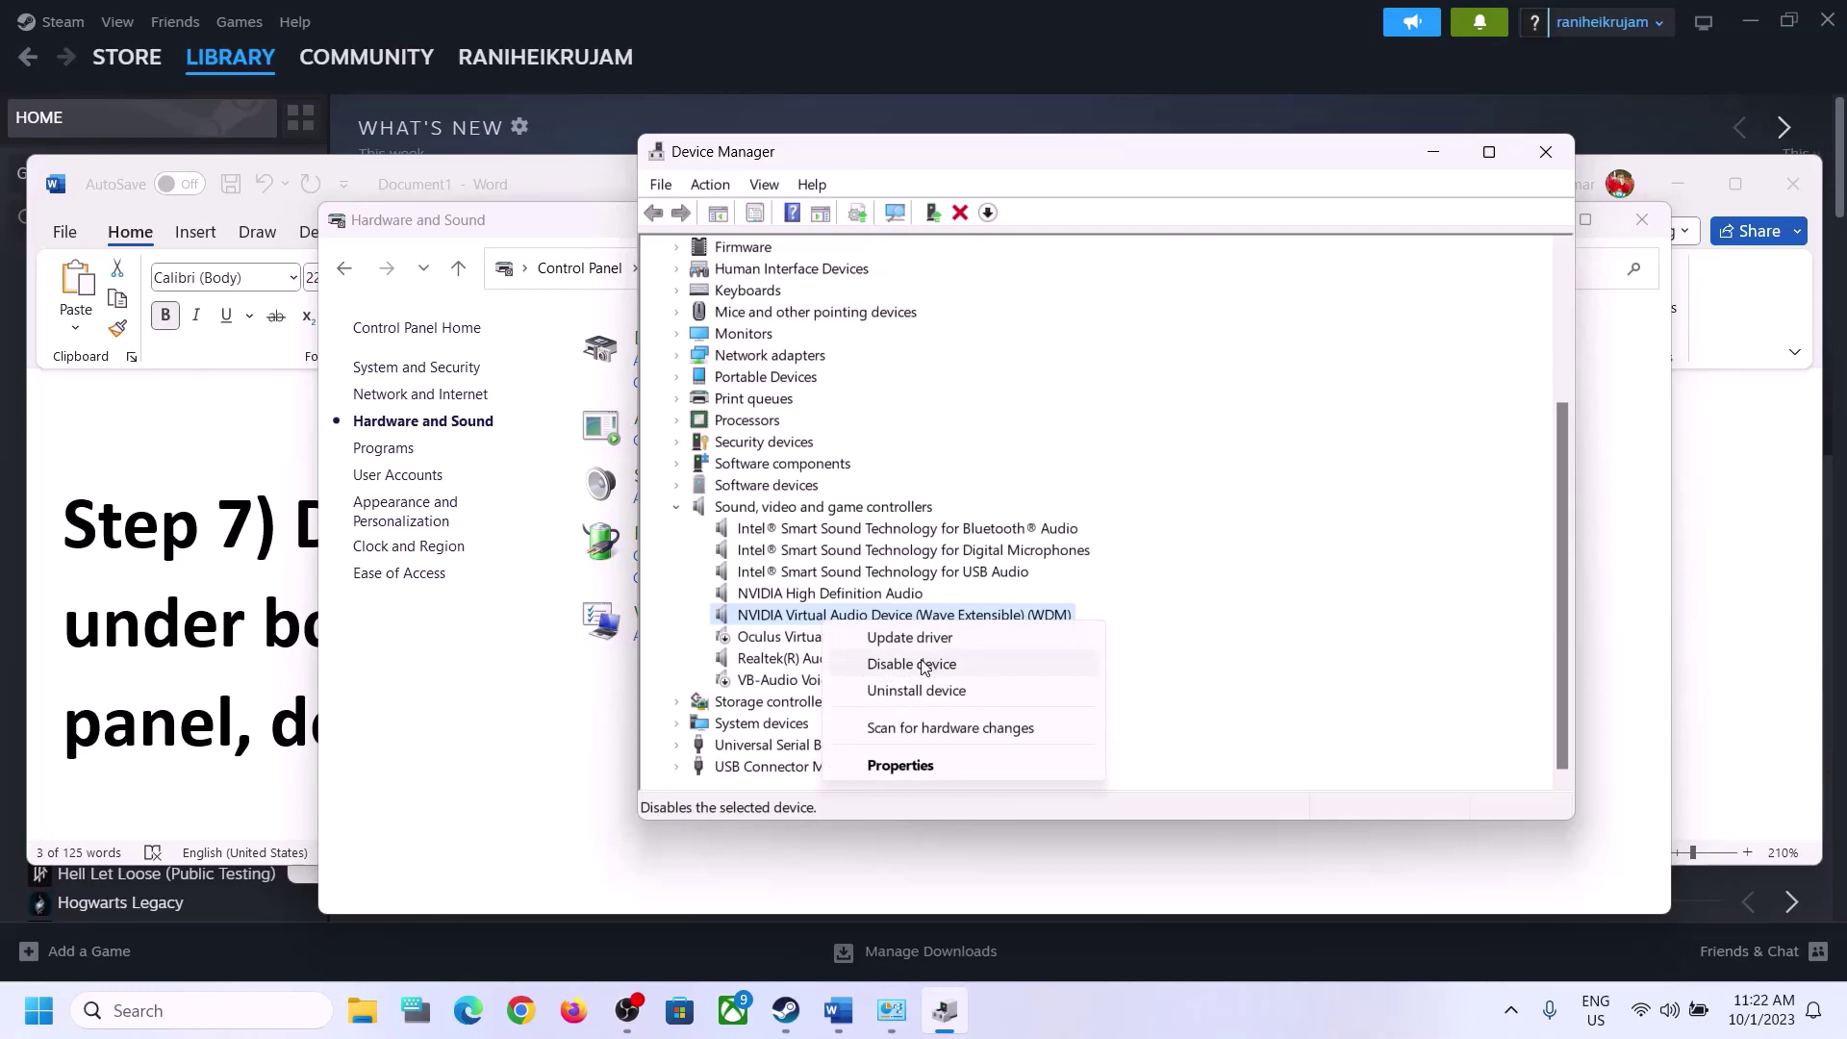
left_click(923, 664)
left_click(988, 535)
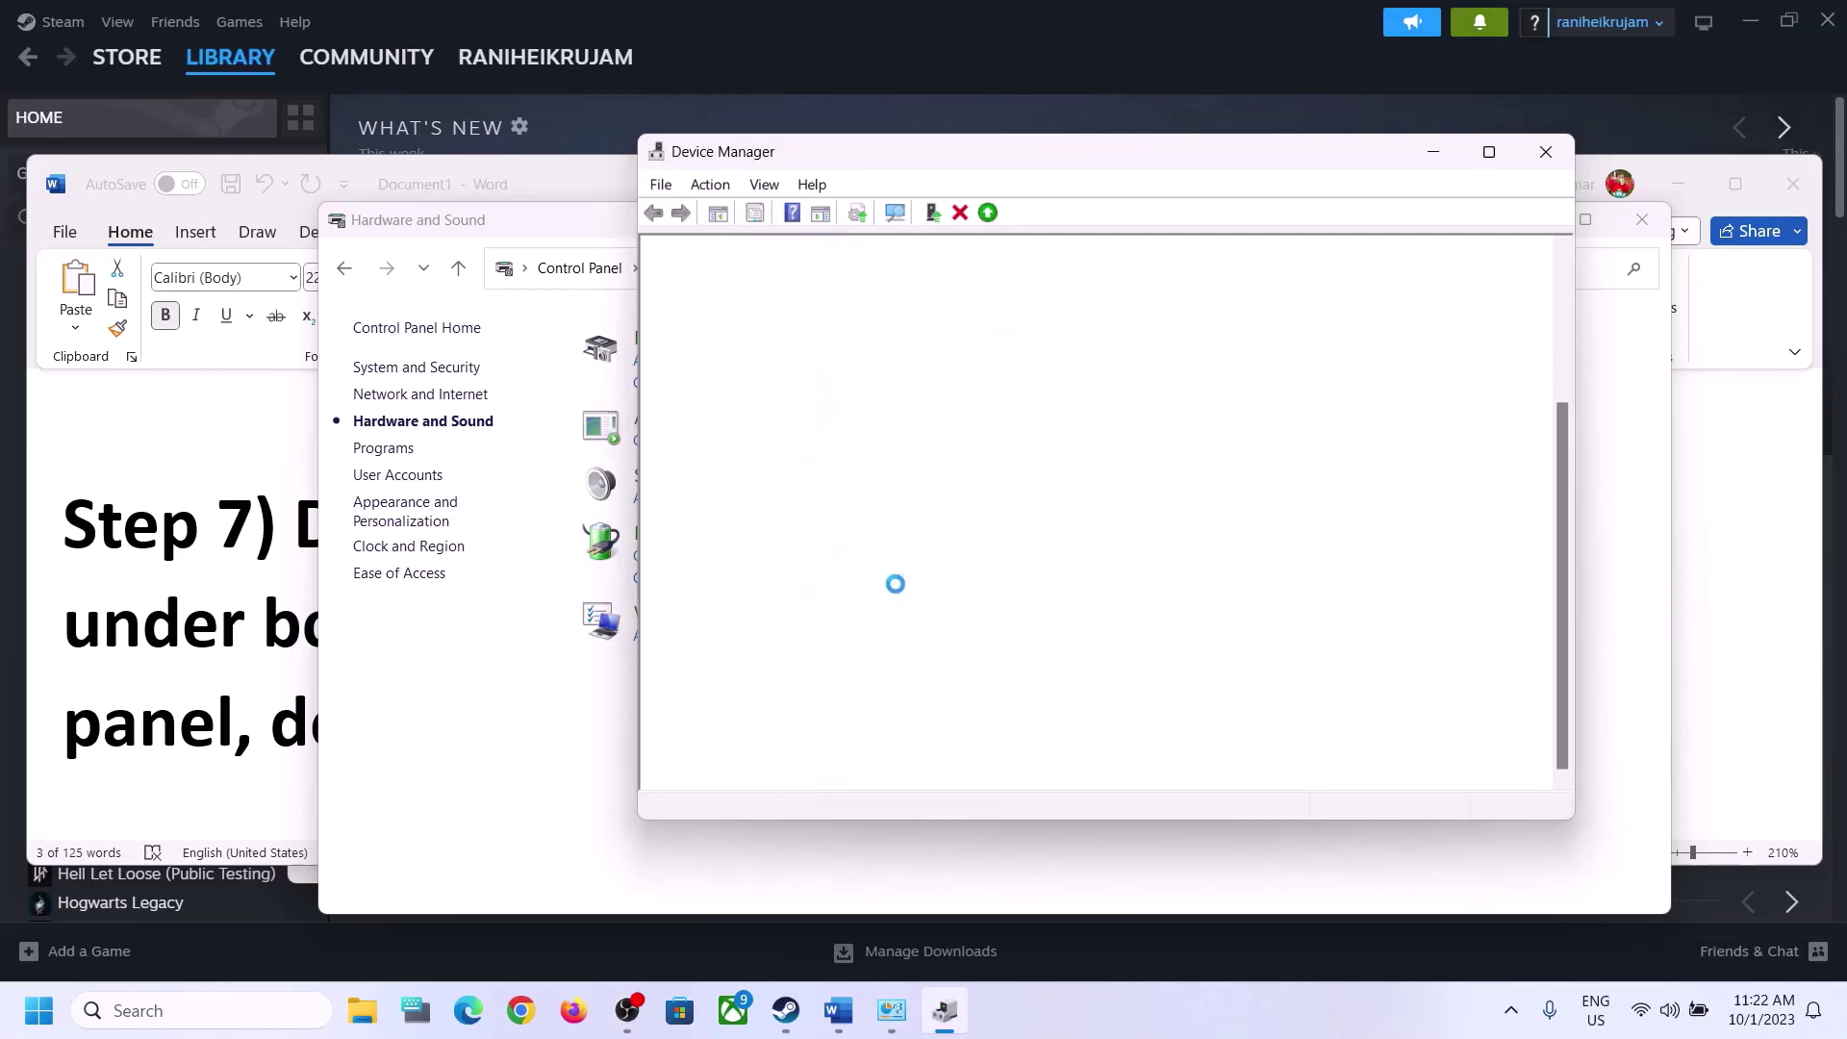
left_click(795, 744)
right_click(796, 745)
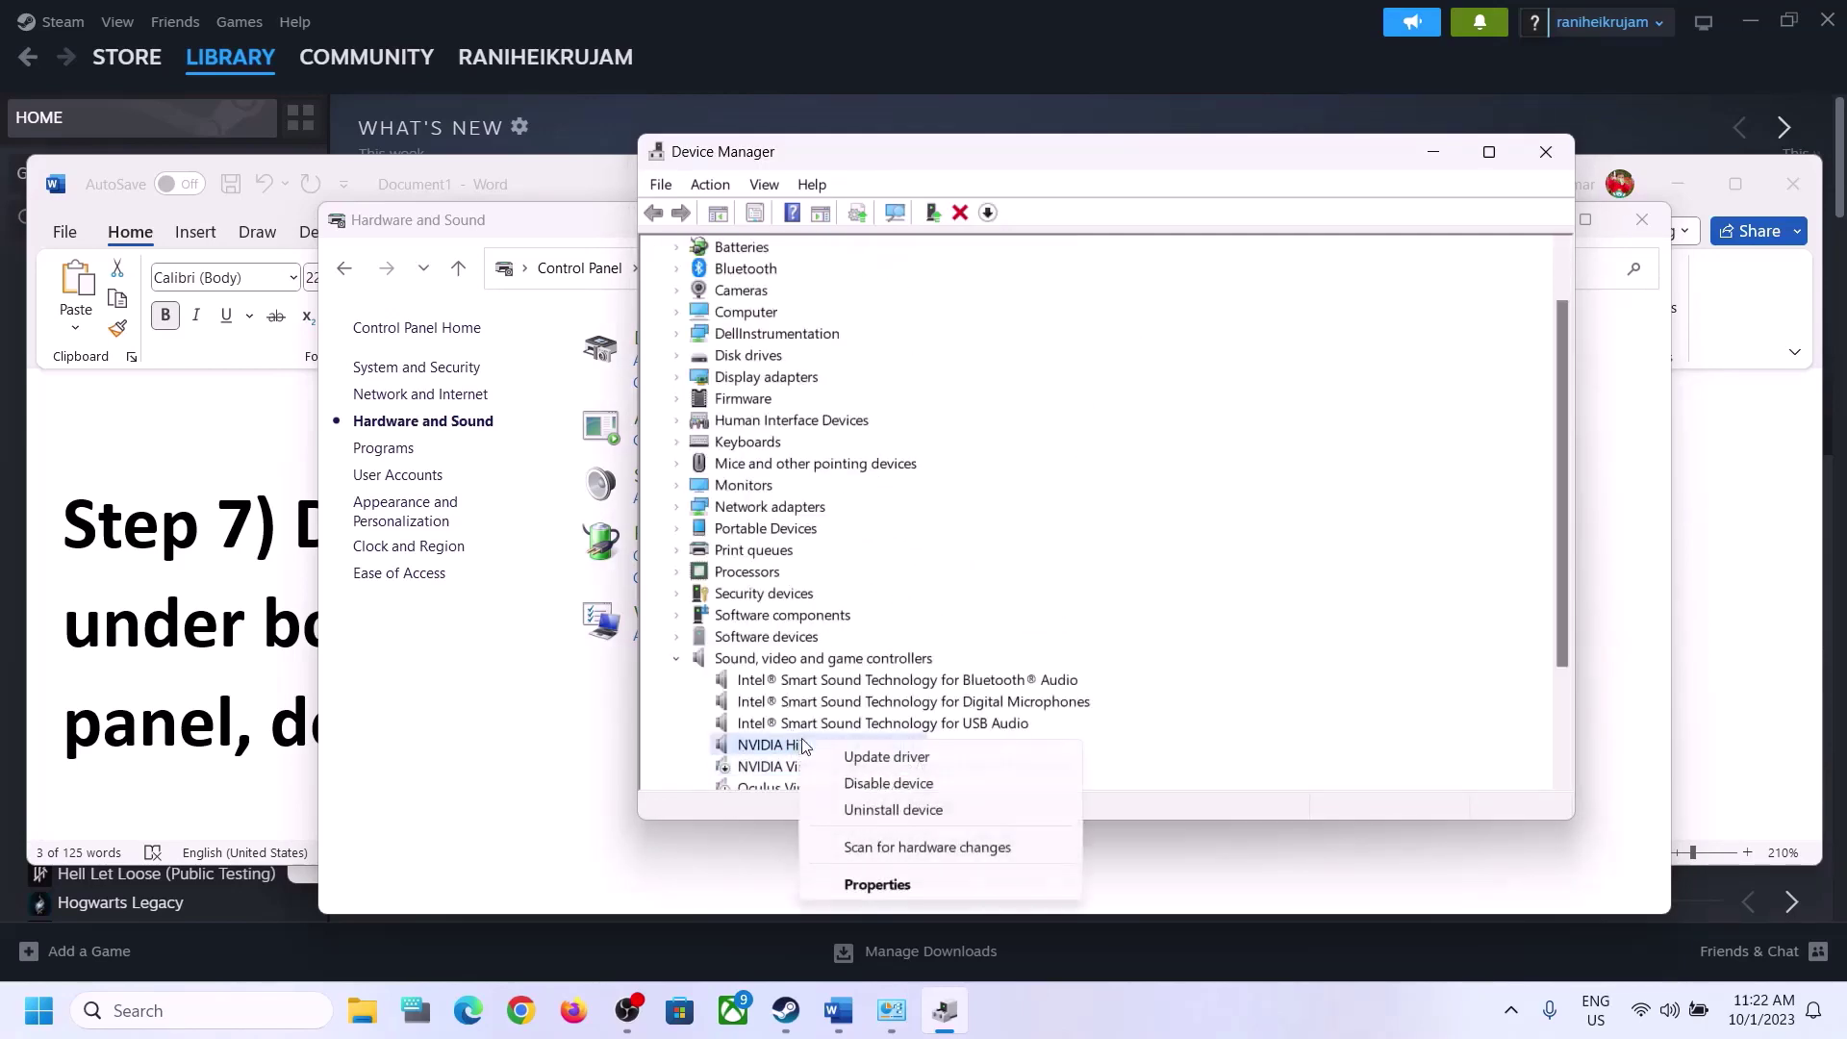
left_click(897, 789)
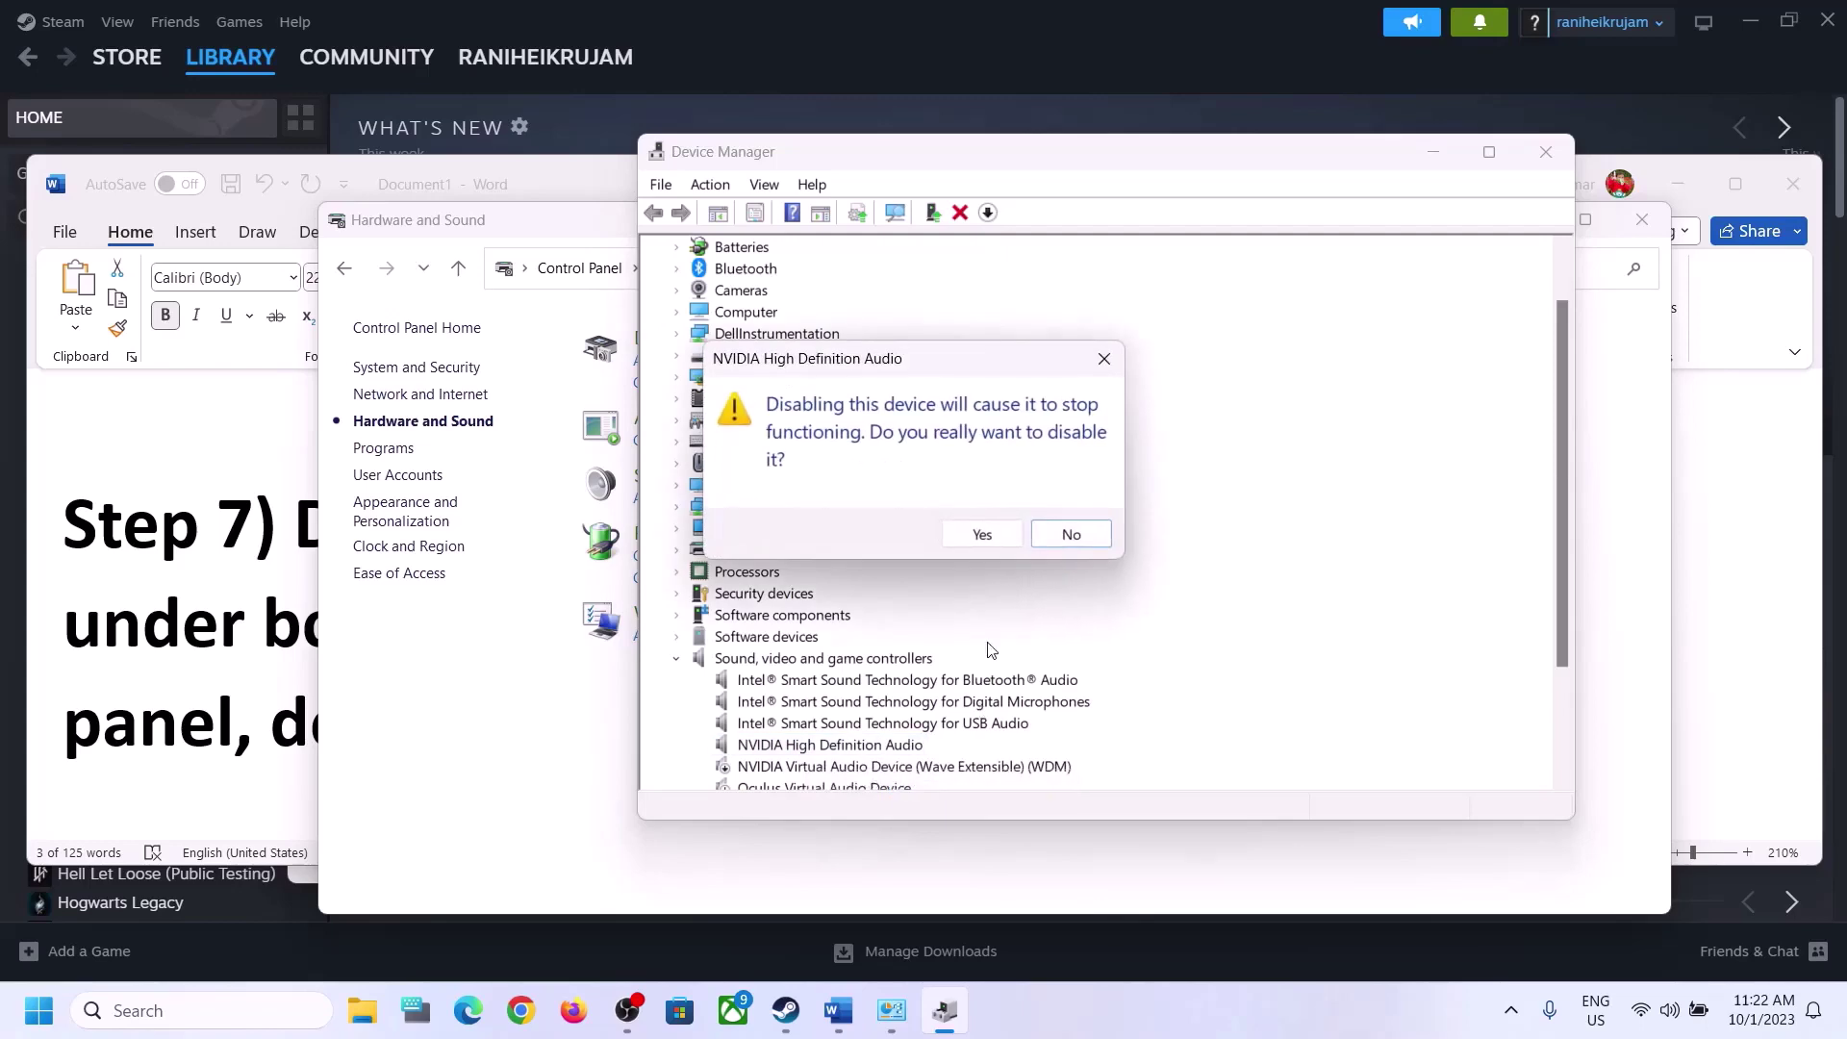
left_click(988, 535)
scroll(996, 567, "down", 3)
left_click(772, 662)
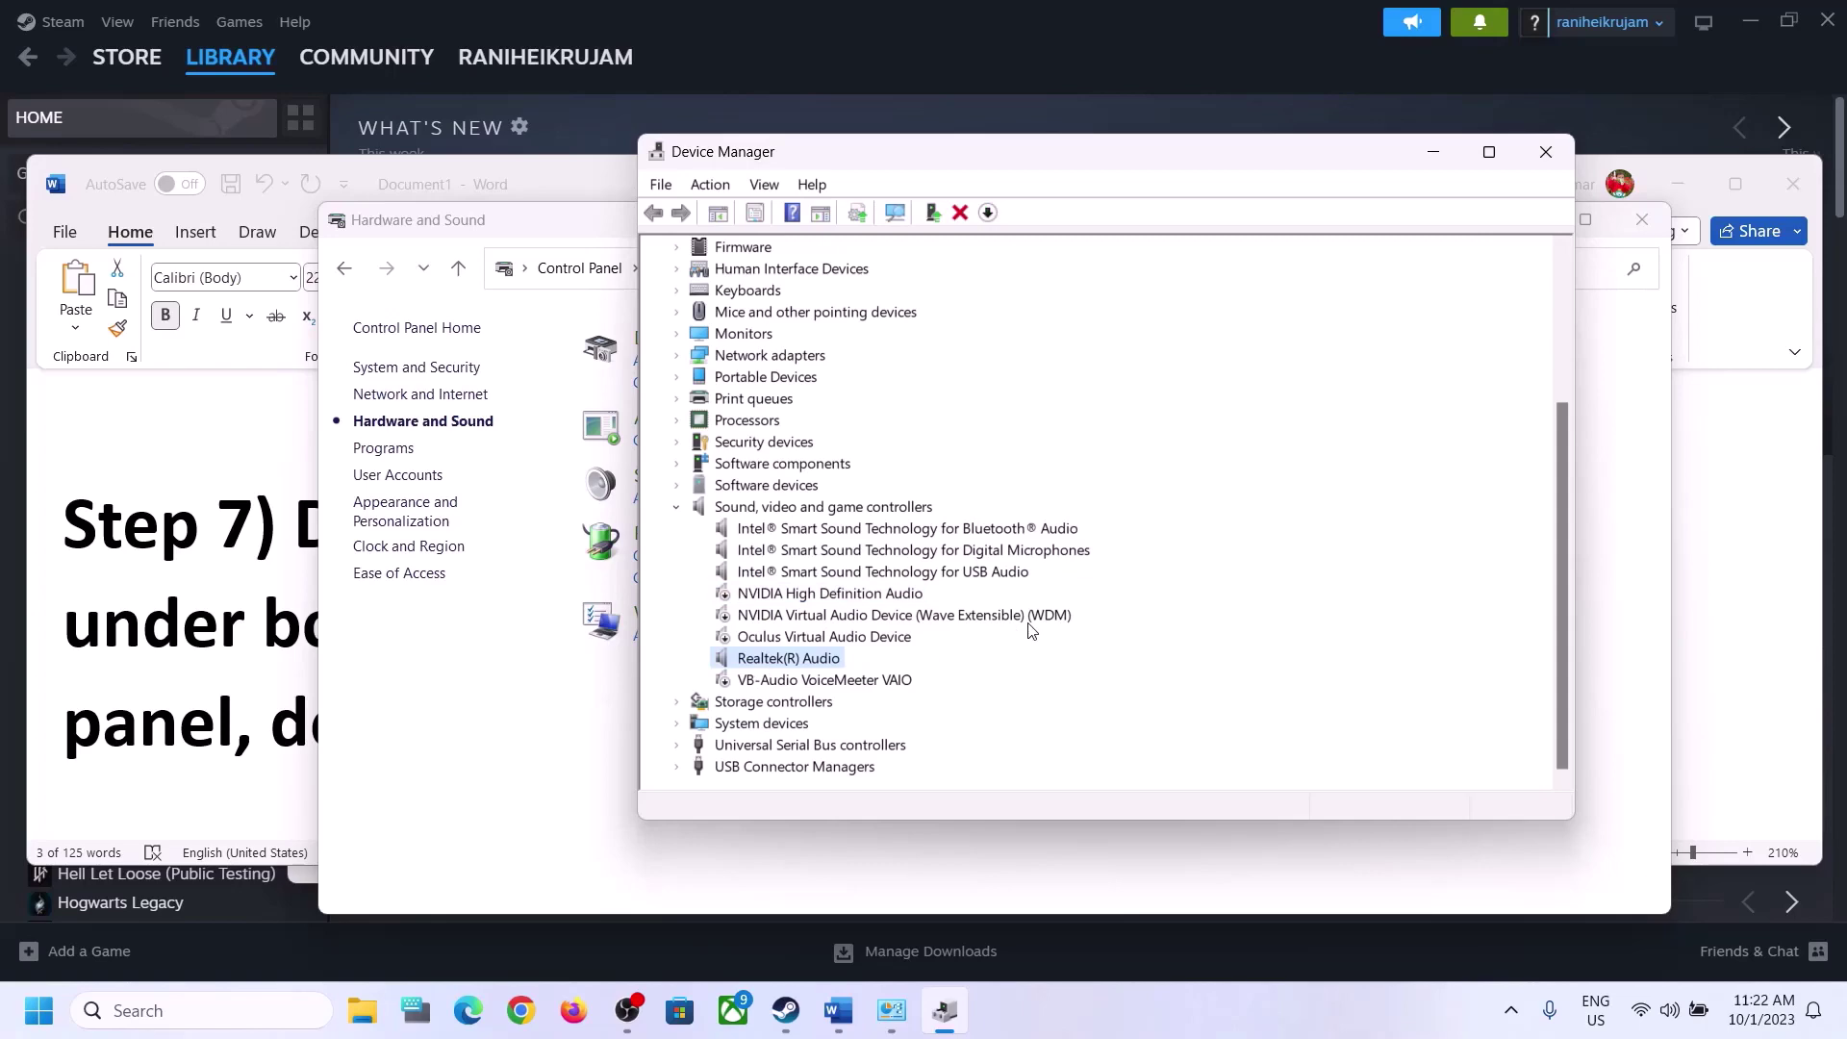
left_click(1545, 152)
- In the Word notes, select and copy the Step 8 shell:::{A8A91A66-3A7D-4424-8D24-04E180695C7A} line
left_click(154, 648)
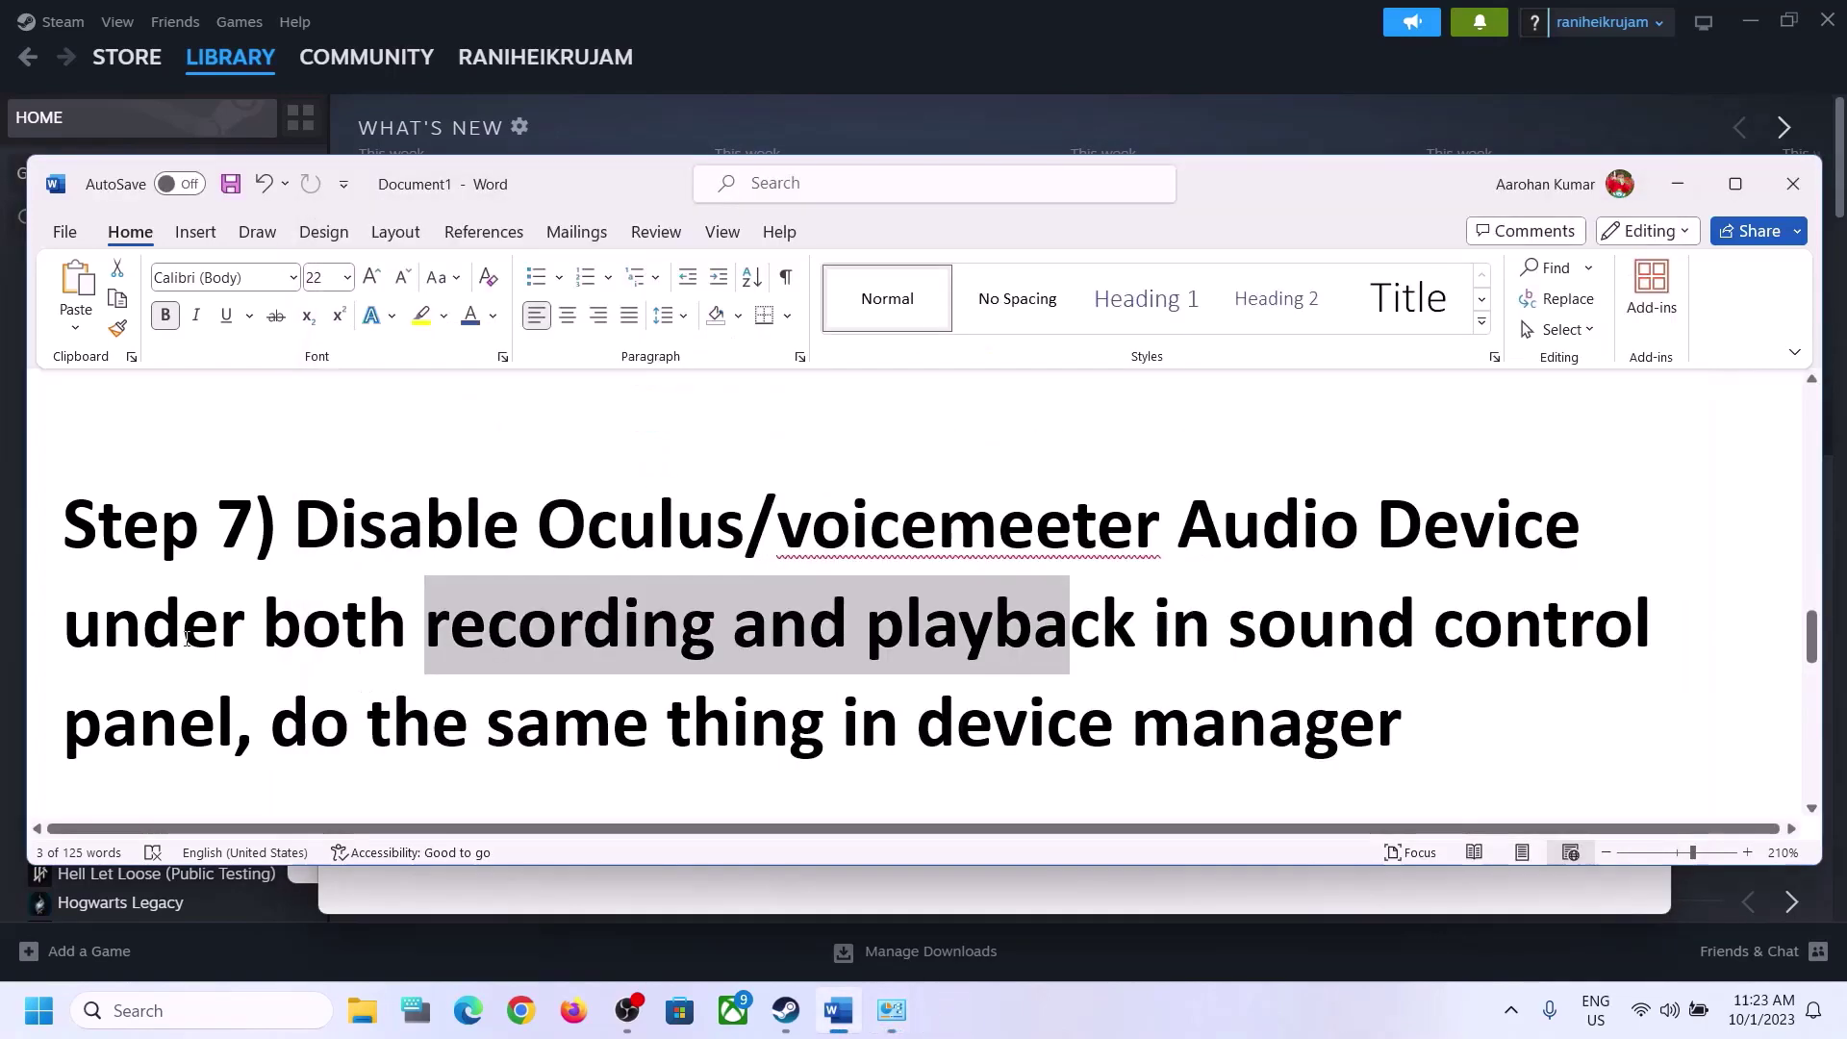
scroll(904, 654, "down", 2)
scroll(718, 683, "down", 3)
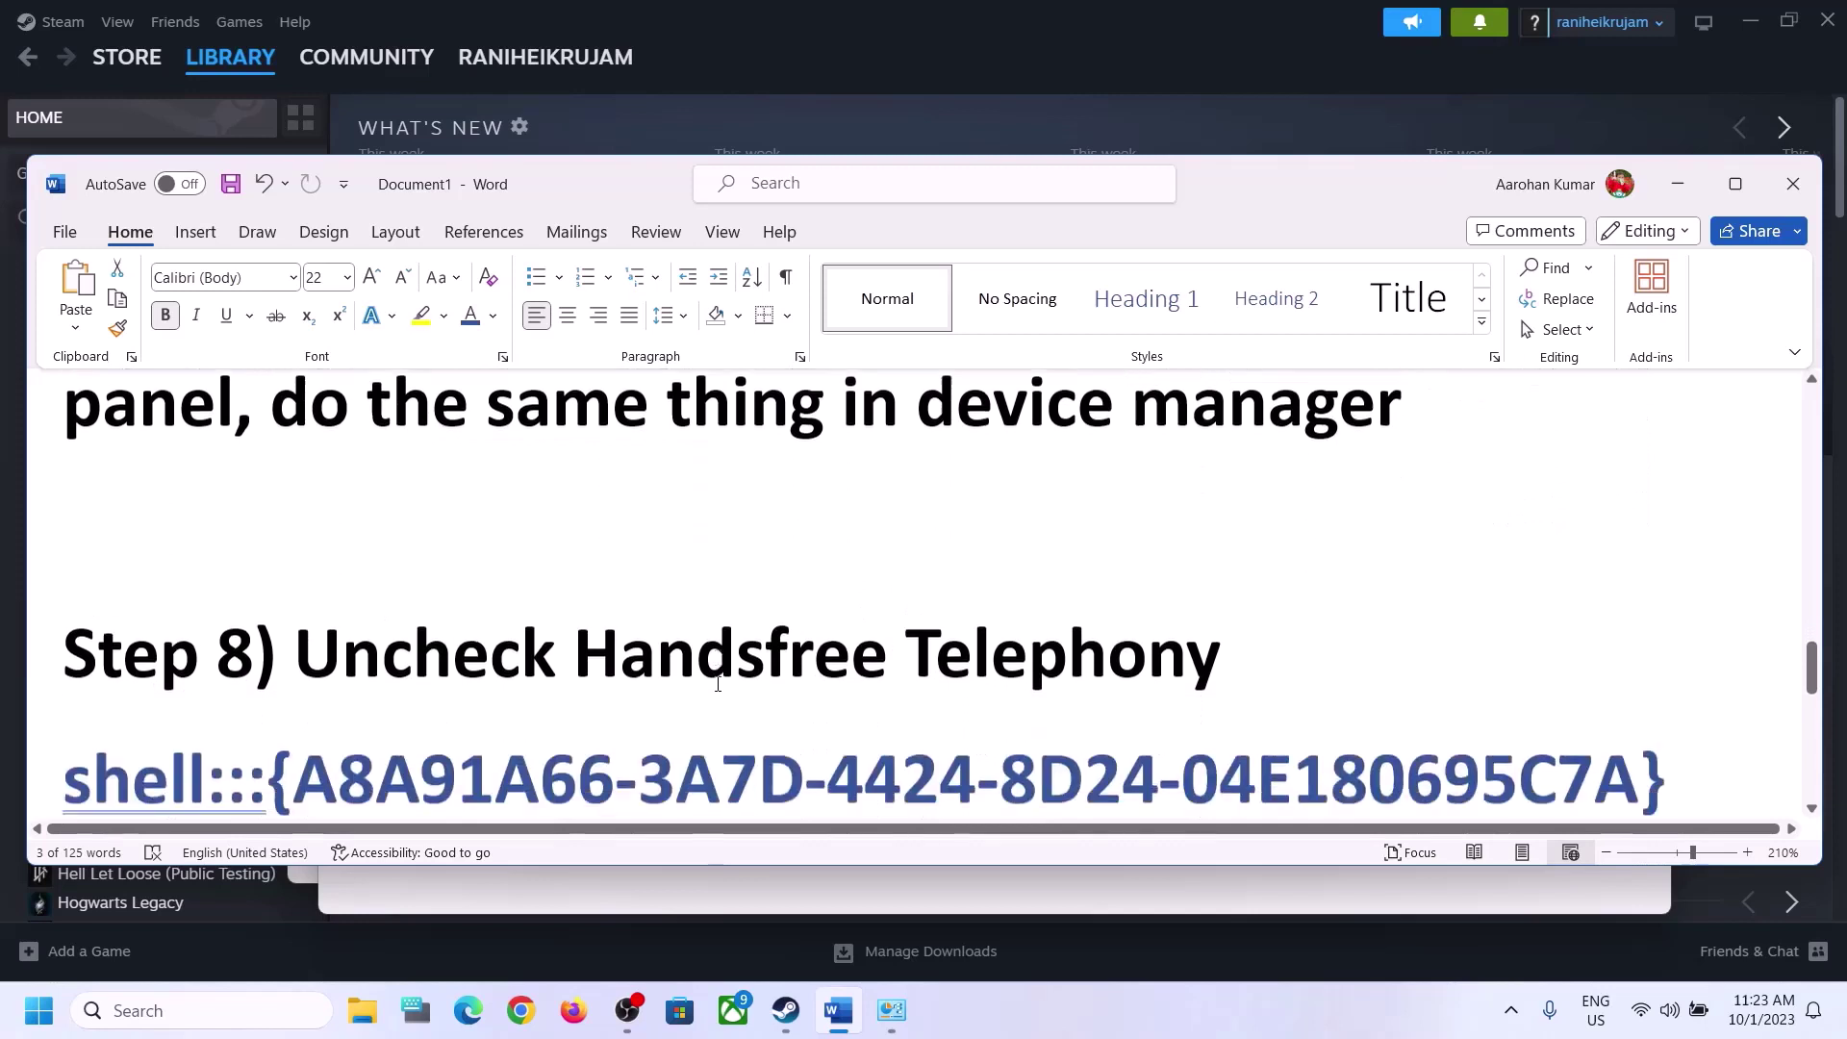
left_click_drag(365, 485, 1224, 493)
left_click_drag(1709, 603, 128, 598)
right_click(175, 623)
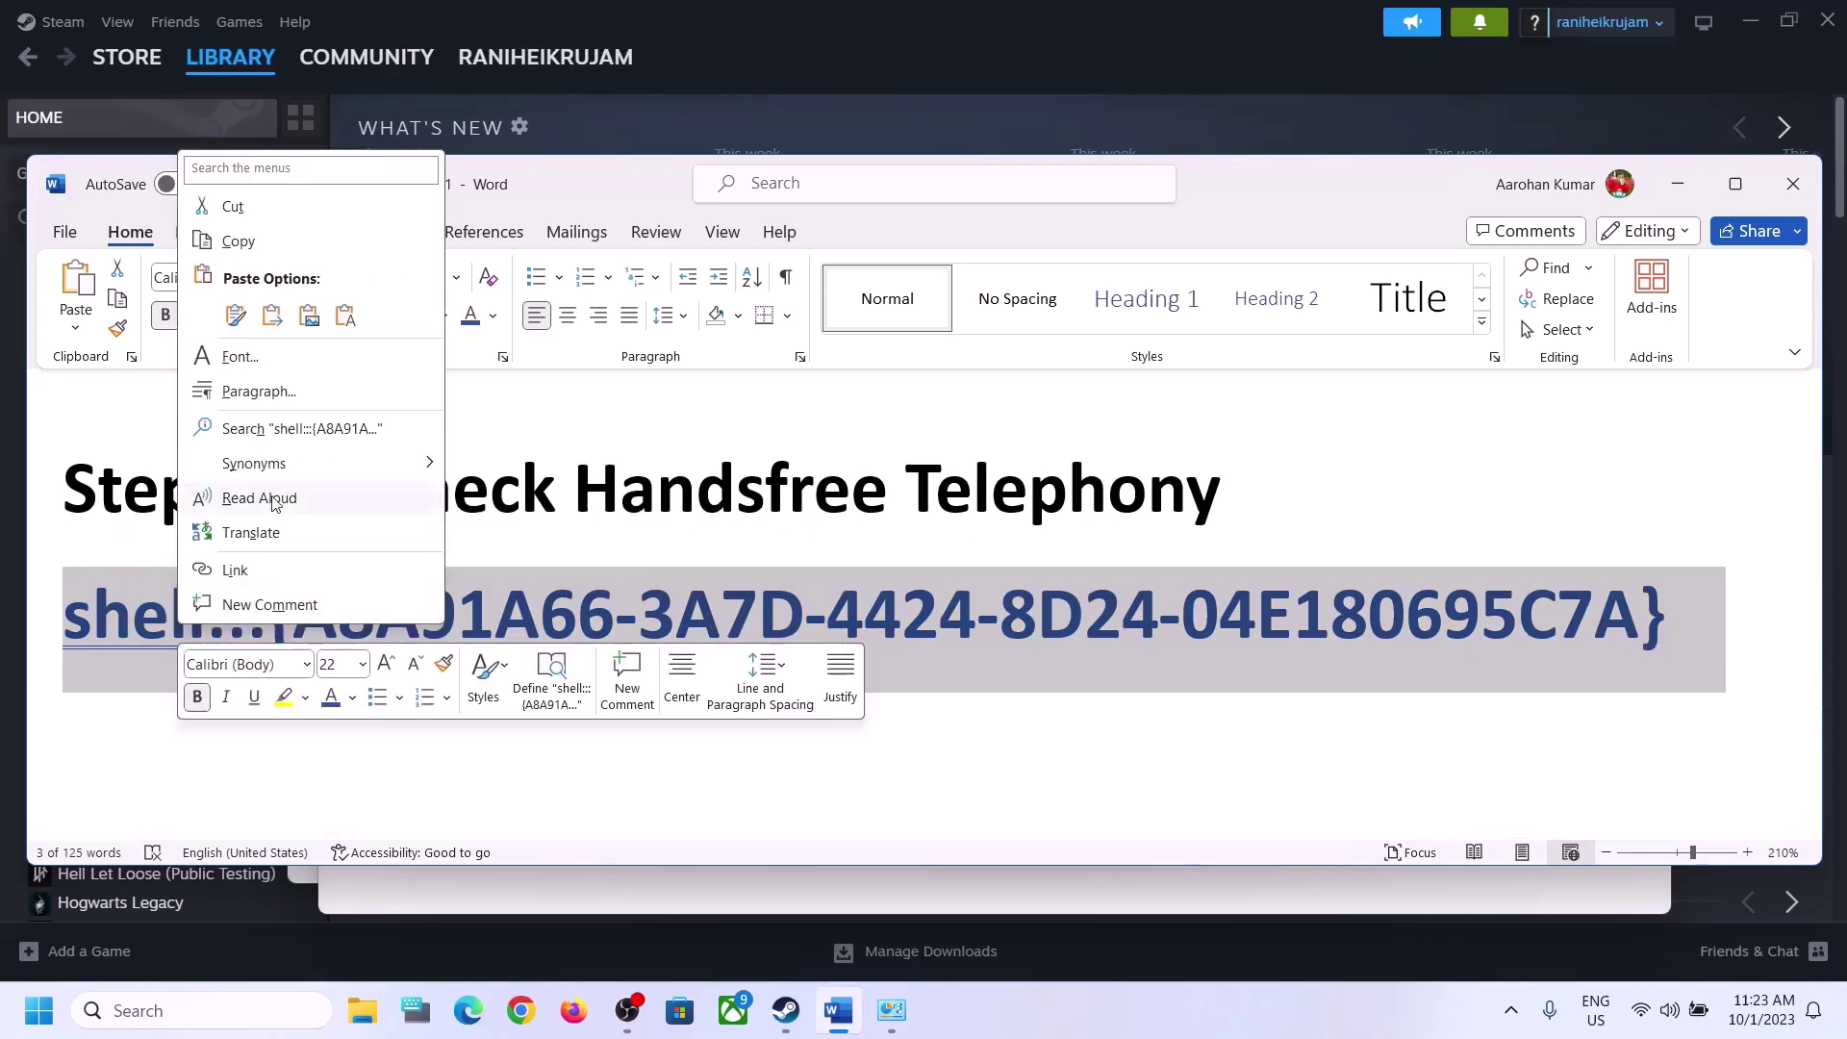
left_click(252, 242)
left_click(257, 1012)
- Paste the copied shell::: command into Run and execute it to open Devices and Printers
type("run")
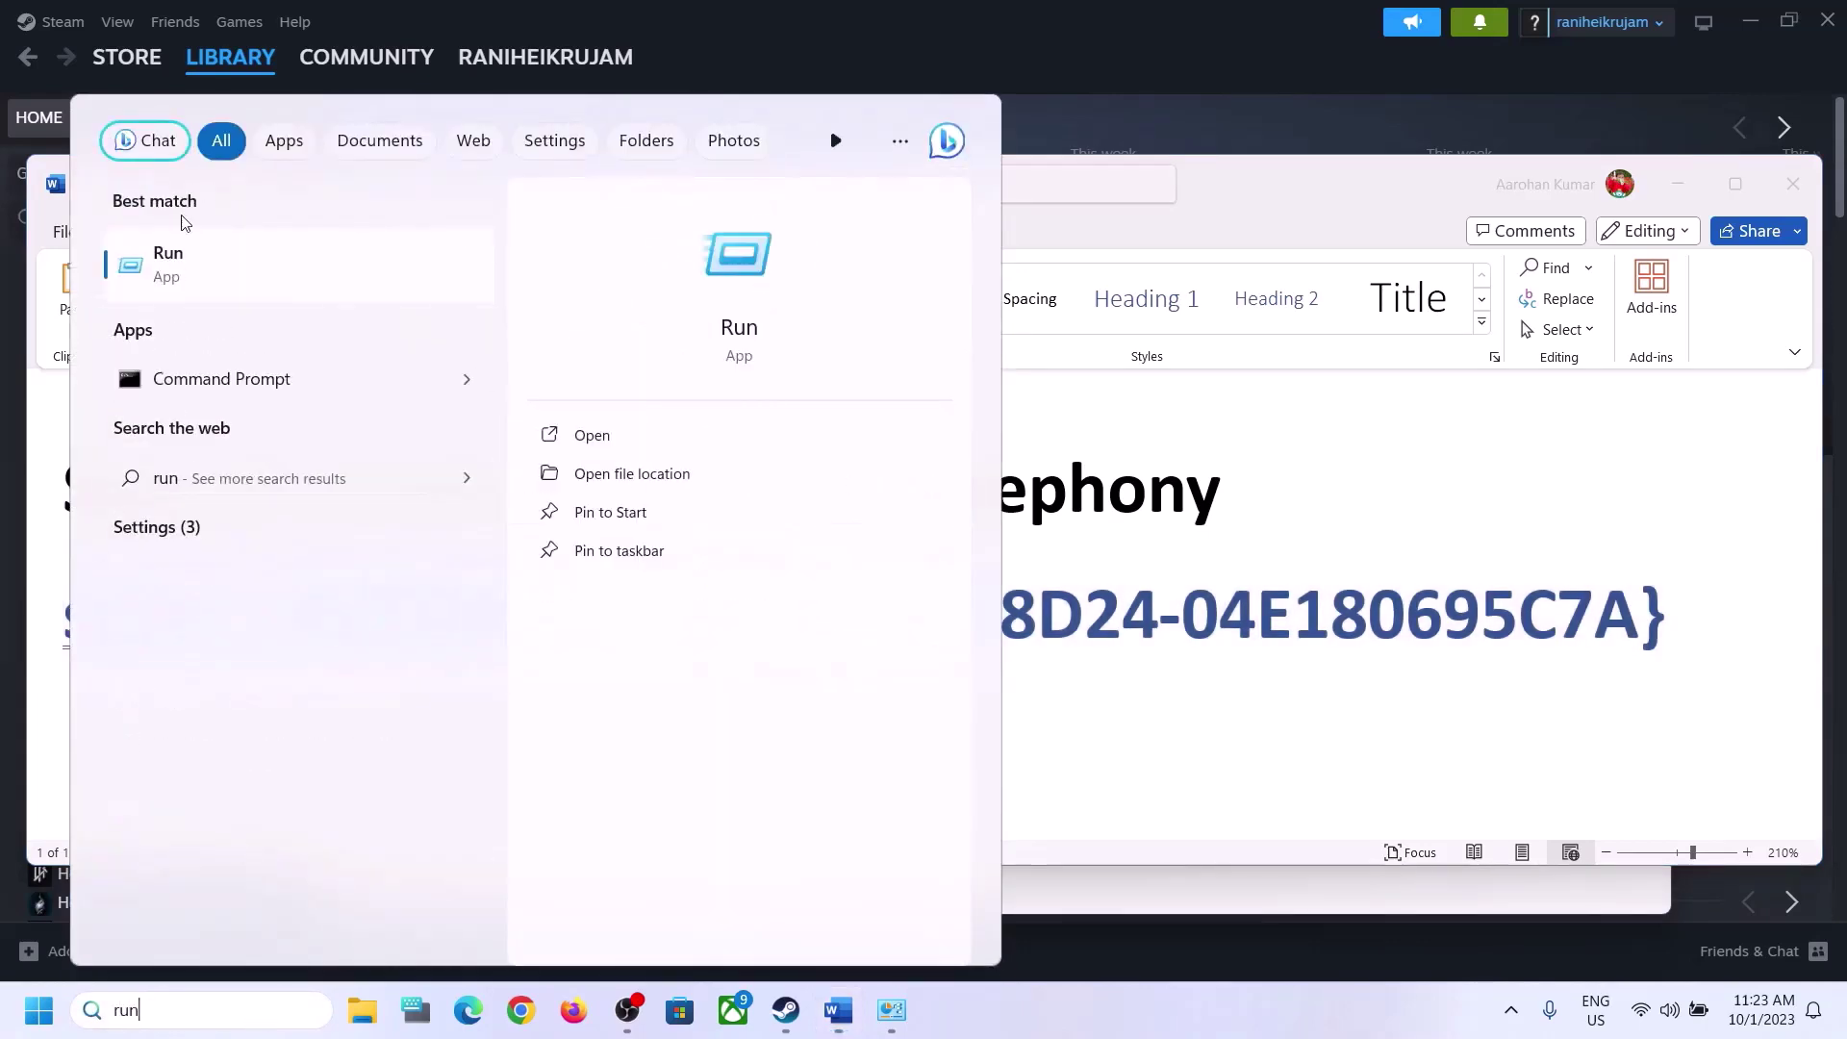
left_click(193, 279)
key("ctrl+v")
left_click(183, 929)
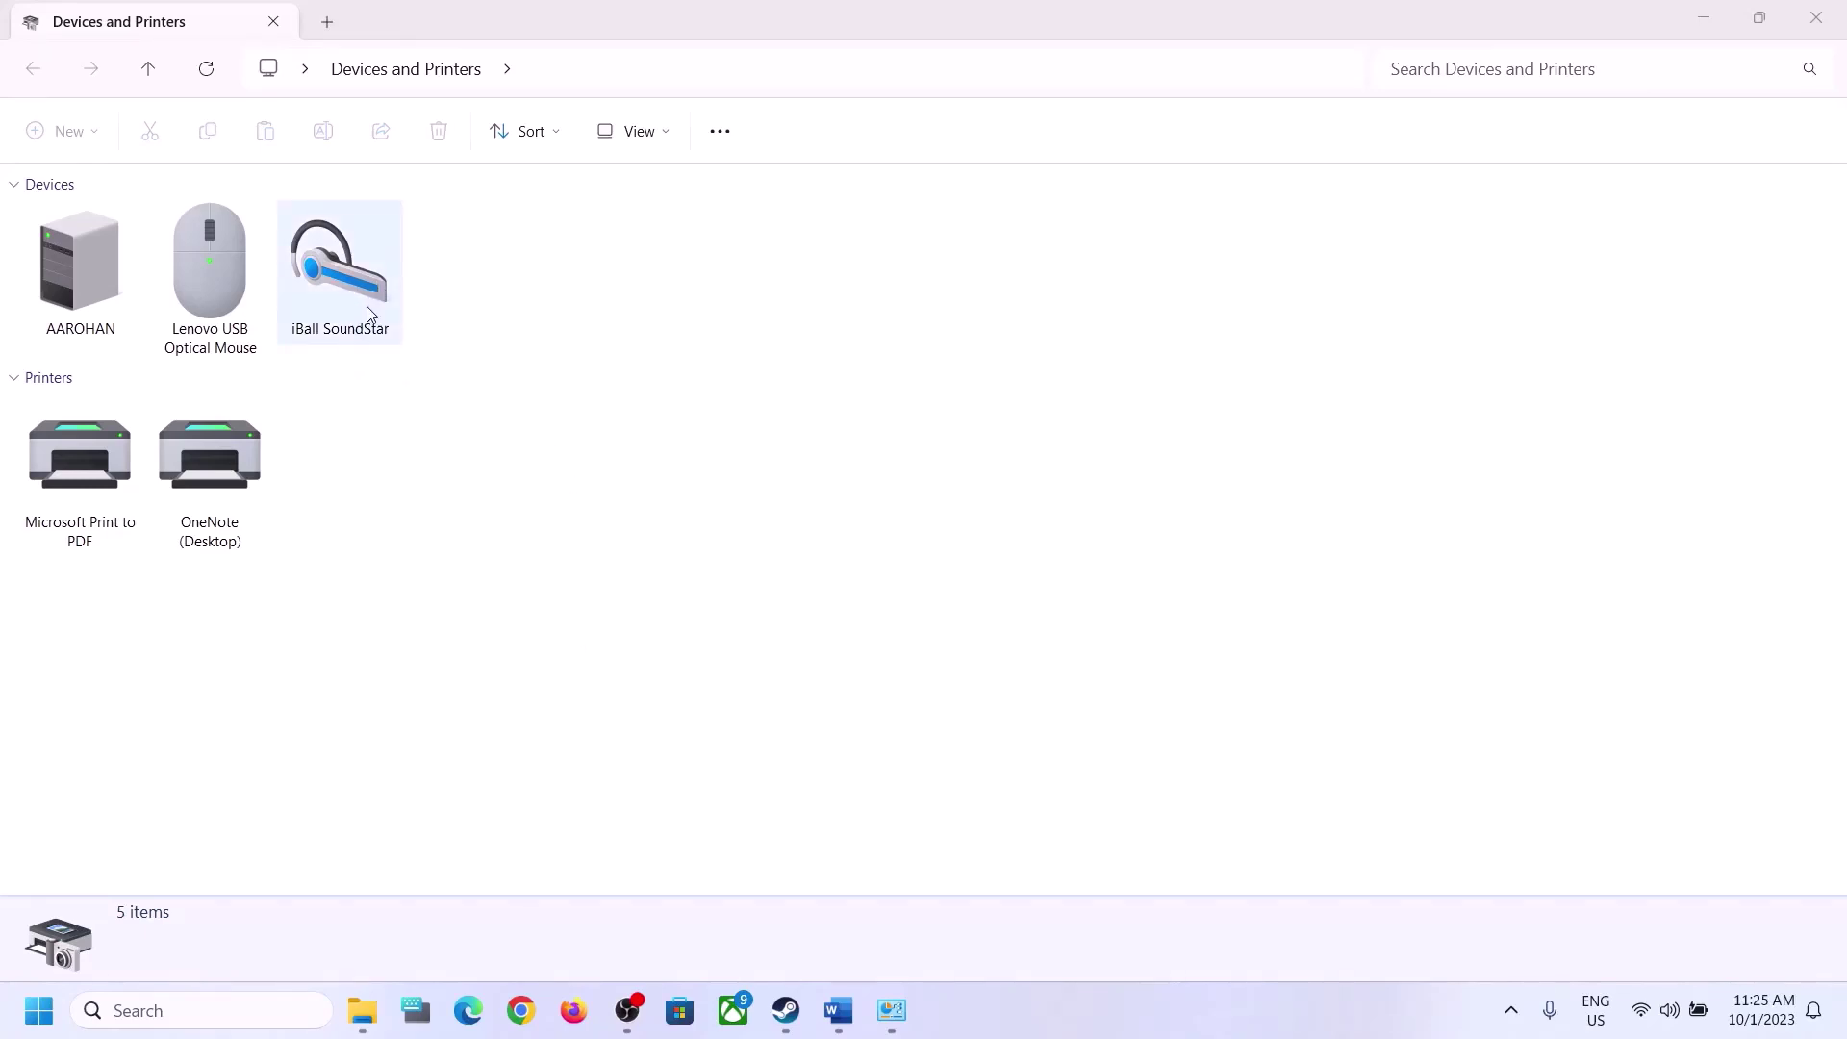
- Uncheck Handsfree Telephony on the iBall SoundStar Services properties, apply, and close
right_click(349, 286)
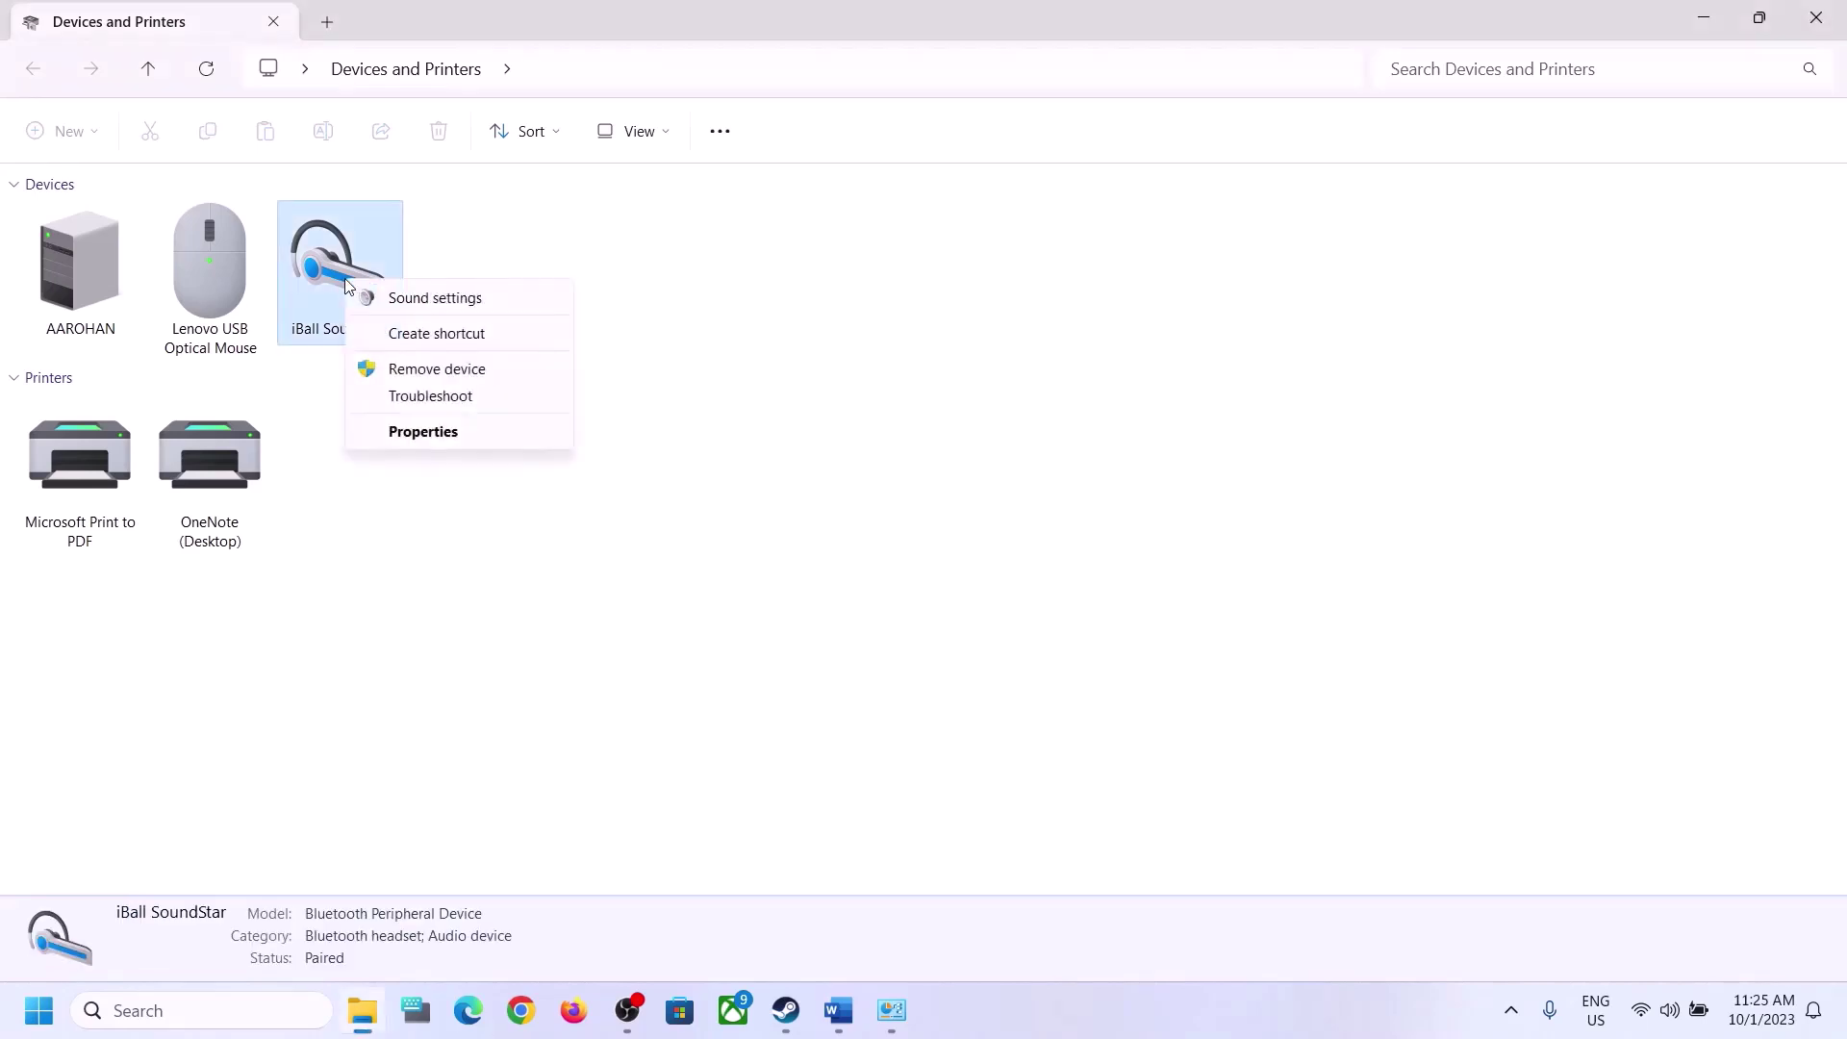
left_click(423, 431)
left_click_drag(680, 314, 971, 301)
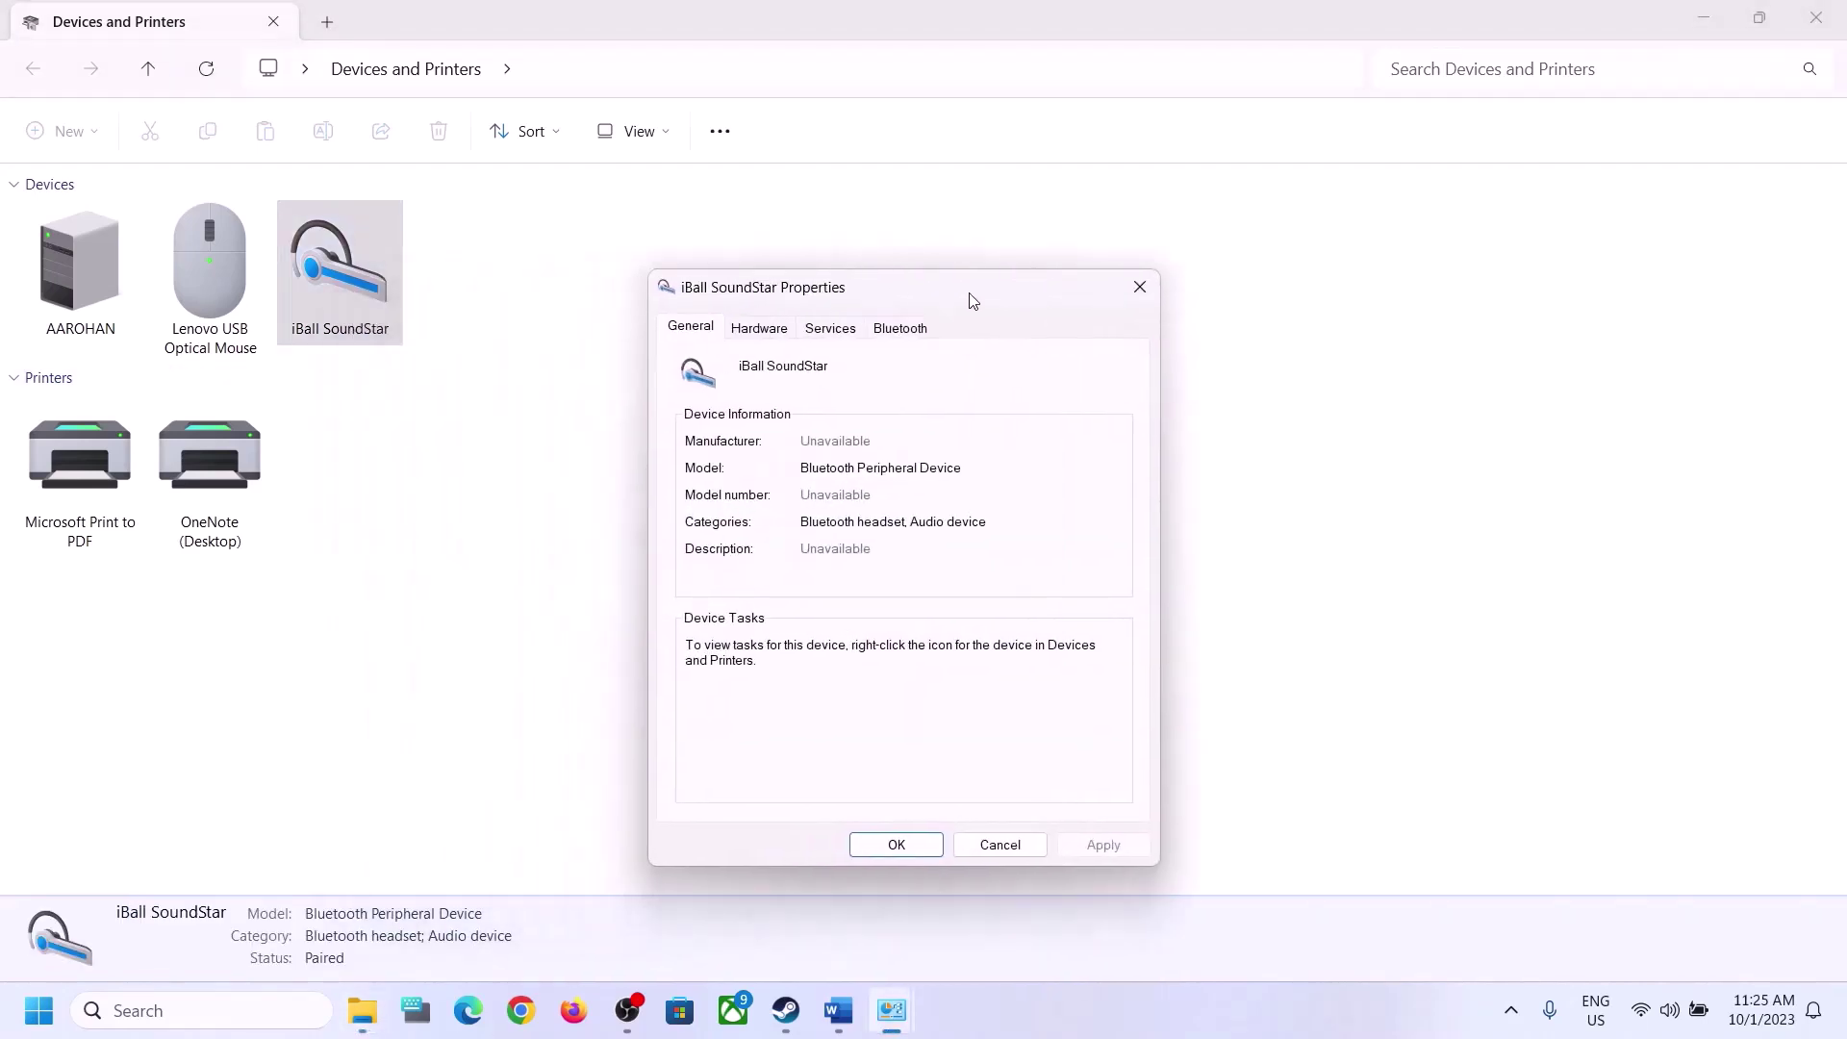
left_click(831, 329)
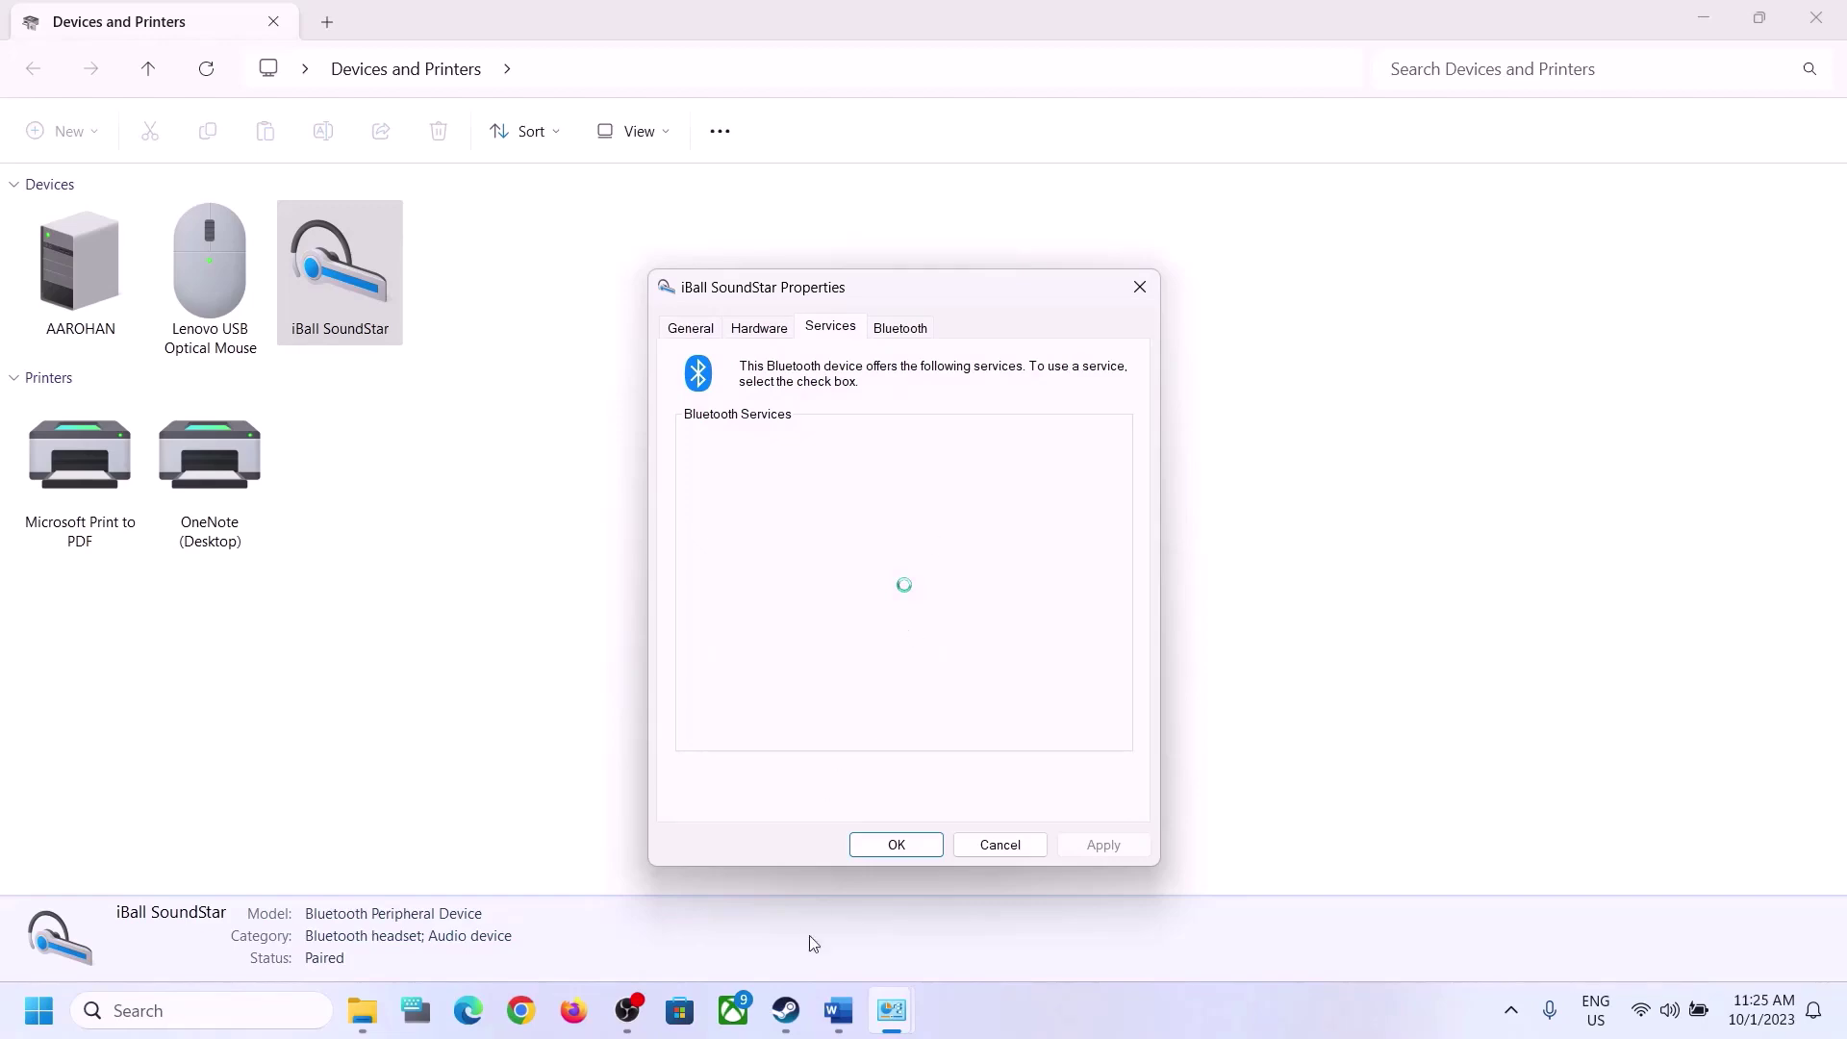
left_click(846, 1010)
left_click(846, 1010)
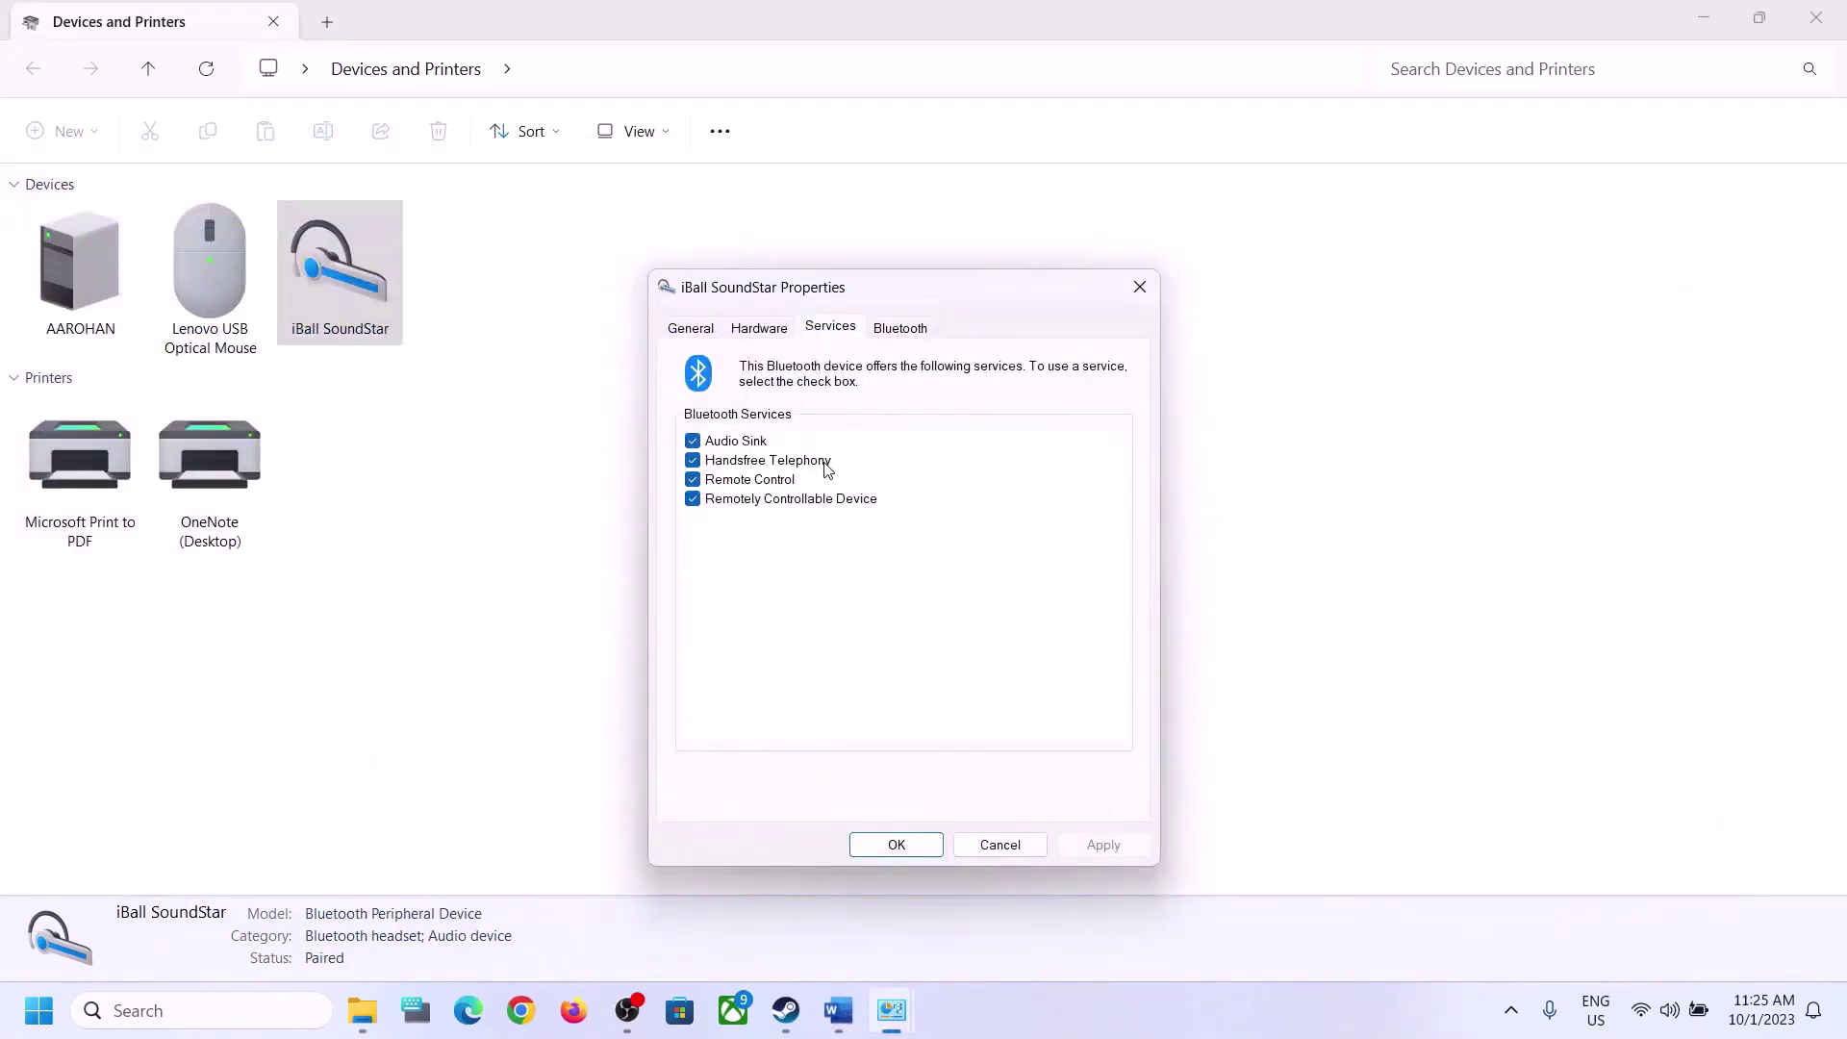
left_click(693, 460)
left_click(1121, 846)
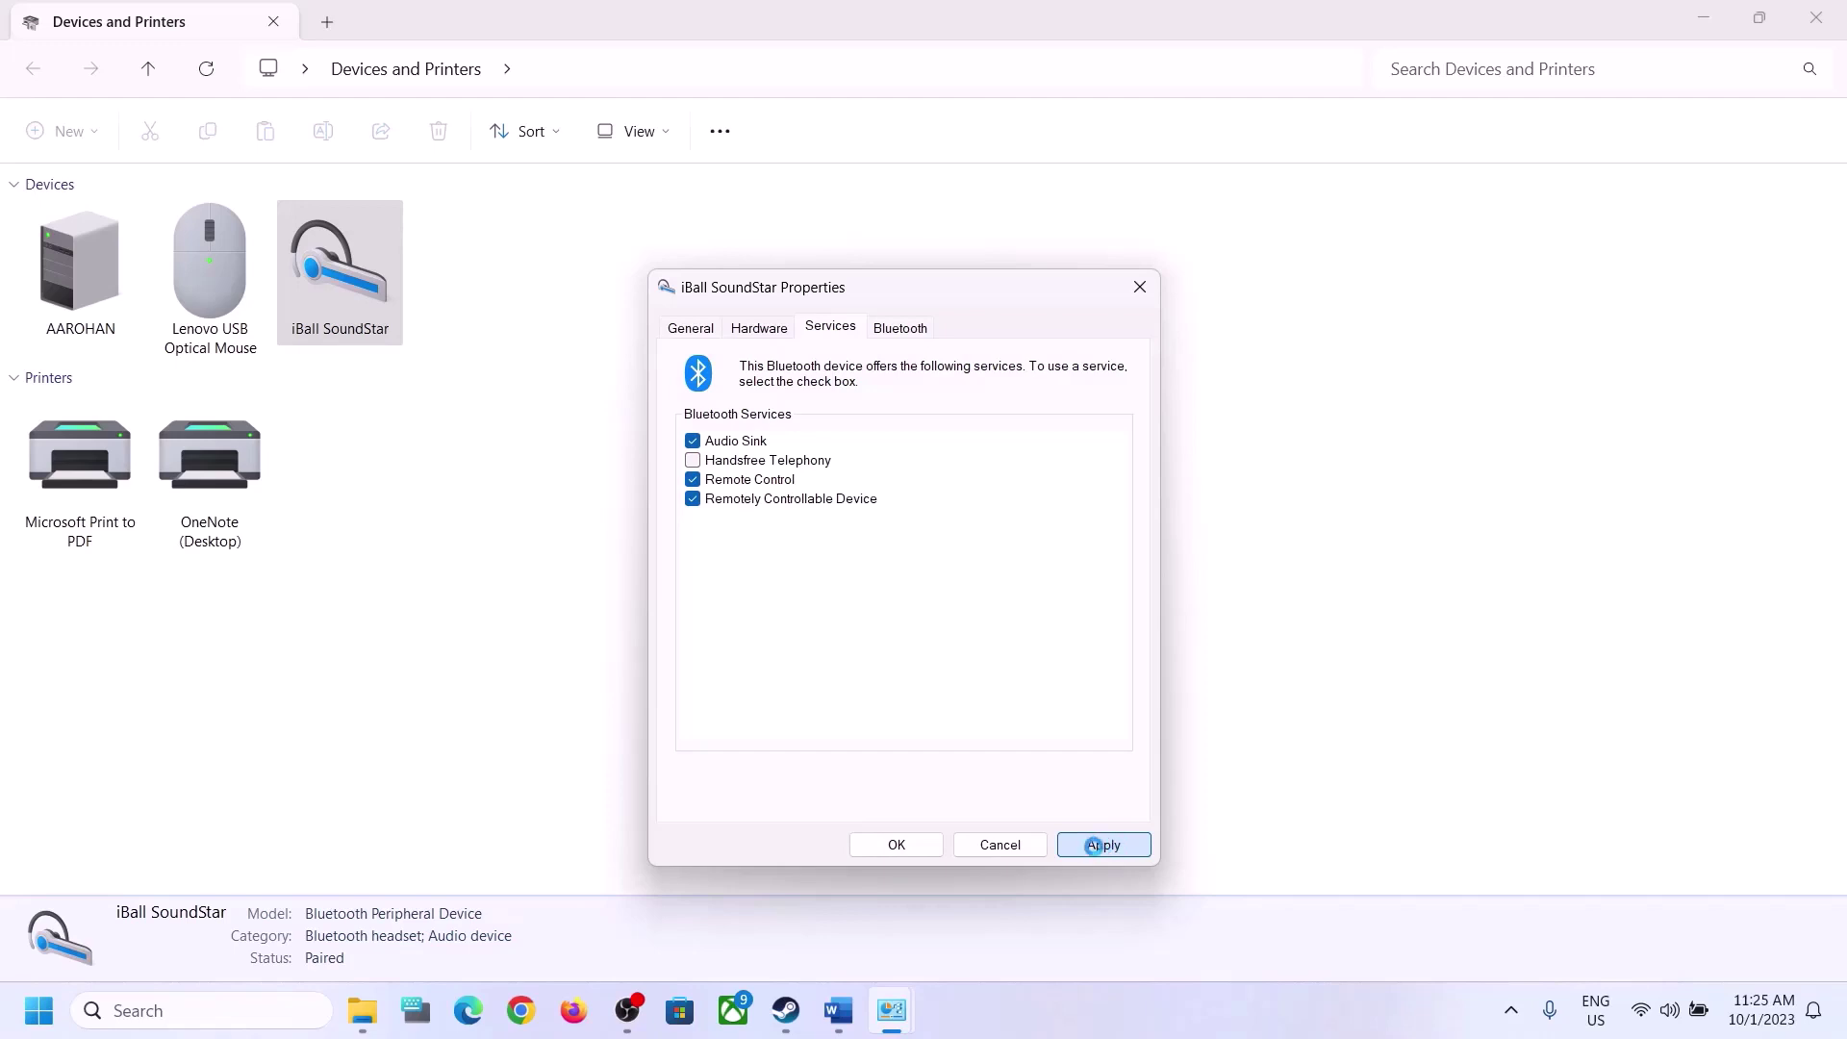
left_click(905, 848)
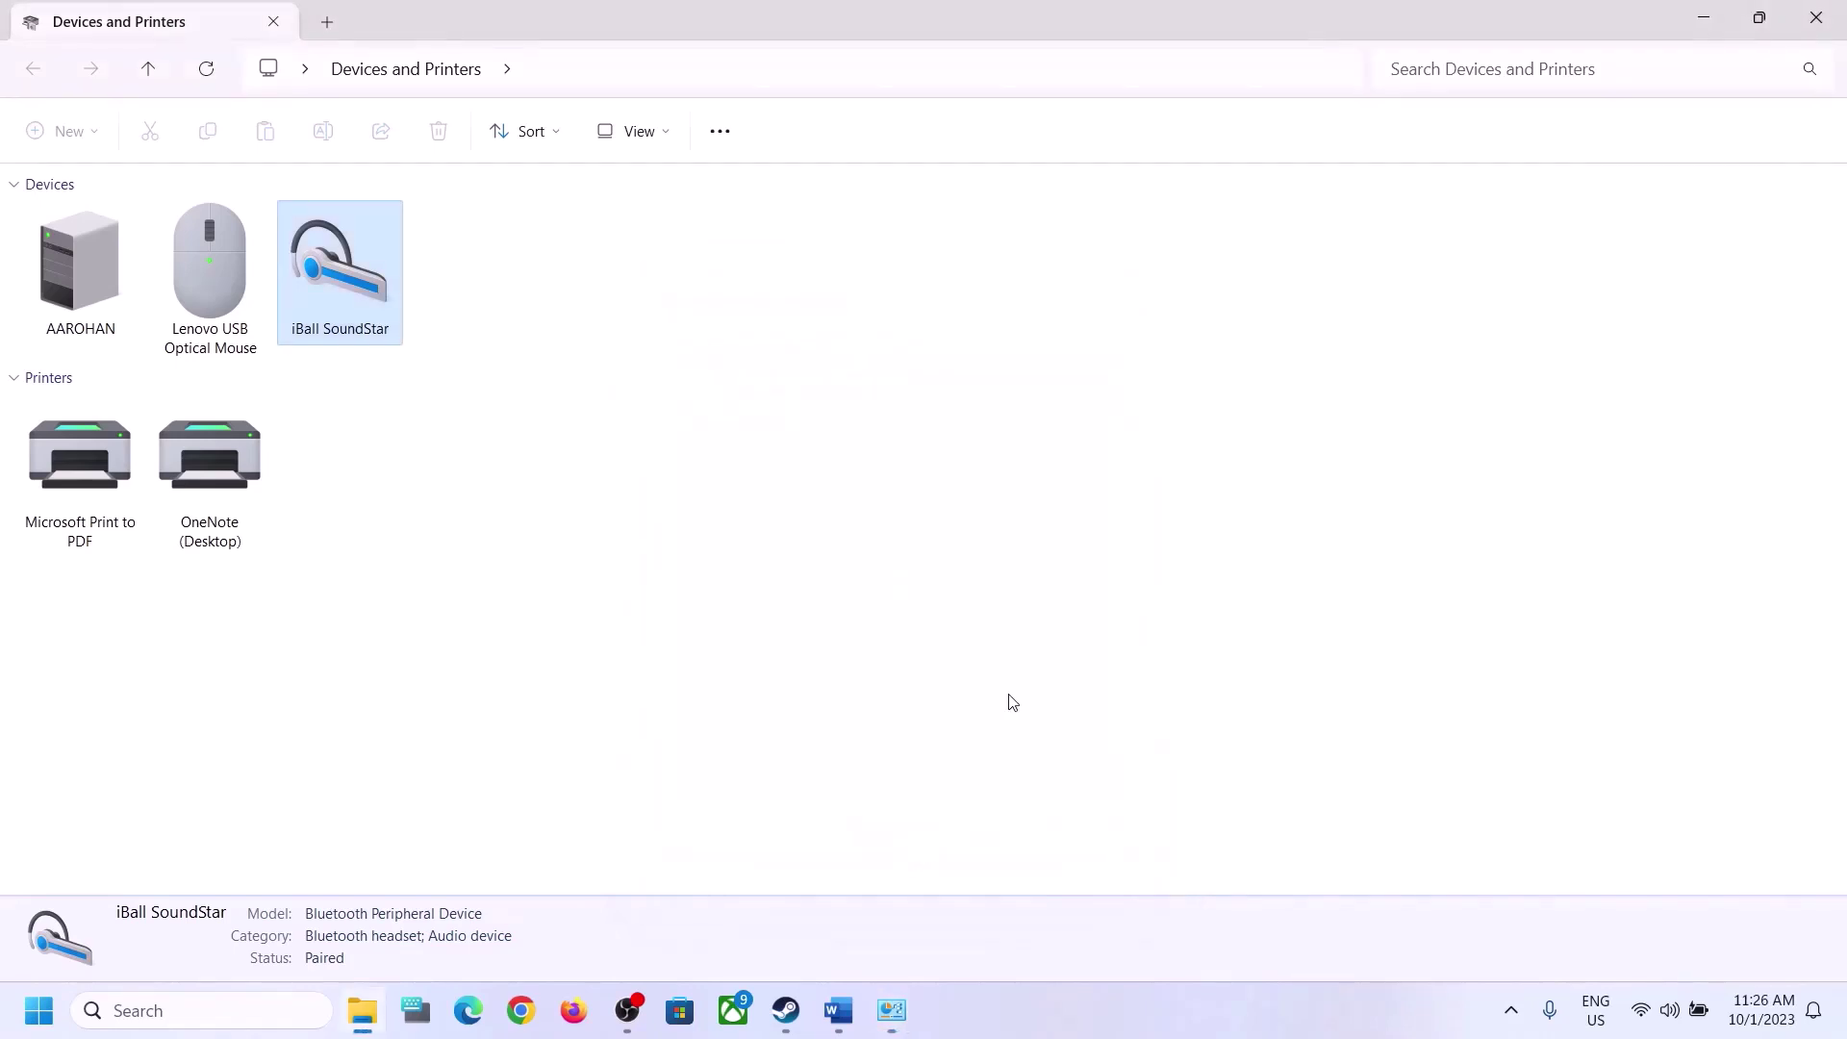
- Scroll the Word notes to Step 9 and highlight its microphone-disconnect and disable instructions
left_click(838, 1017)
scroll(539, 613, "down", 3)
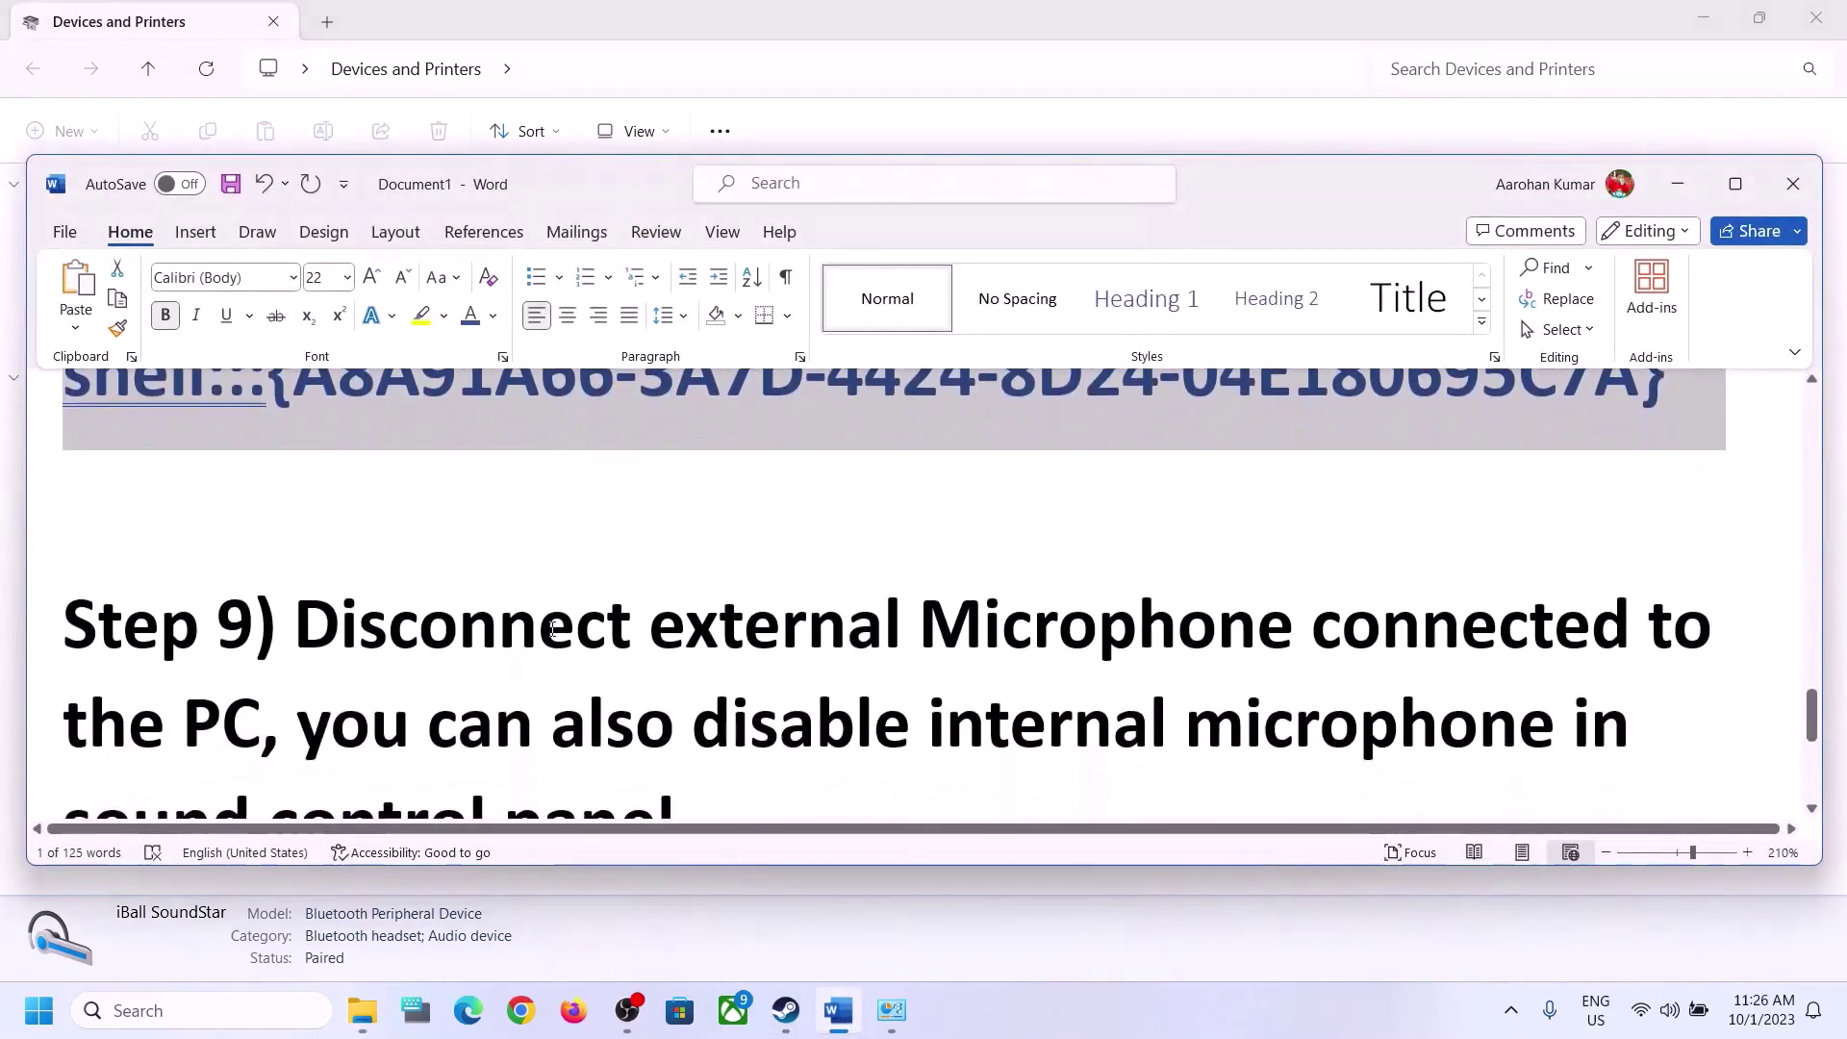
left_click_drag(295, 503, 240, 608)
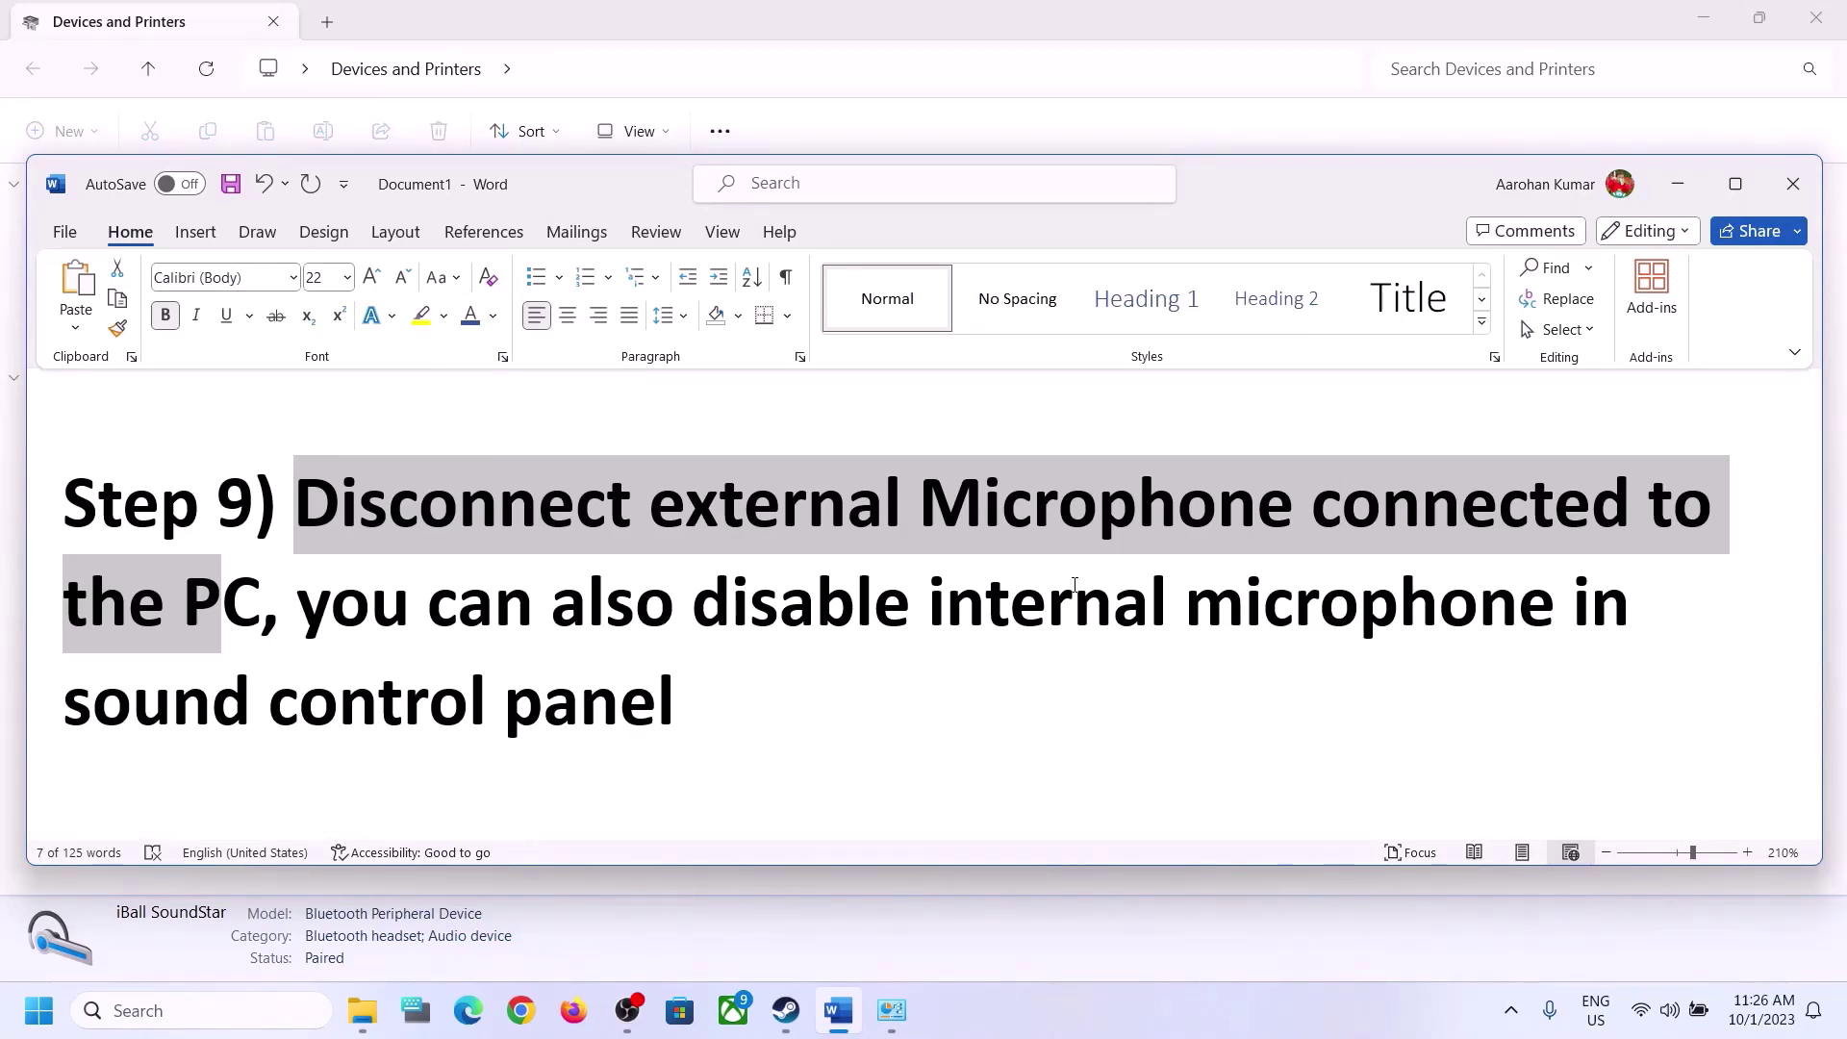
left_click_drag(697, 615, 1282, 629)
left_click_drag(64, 702, 502, 702)
left_click_drag(298, 603, 909, 603)
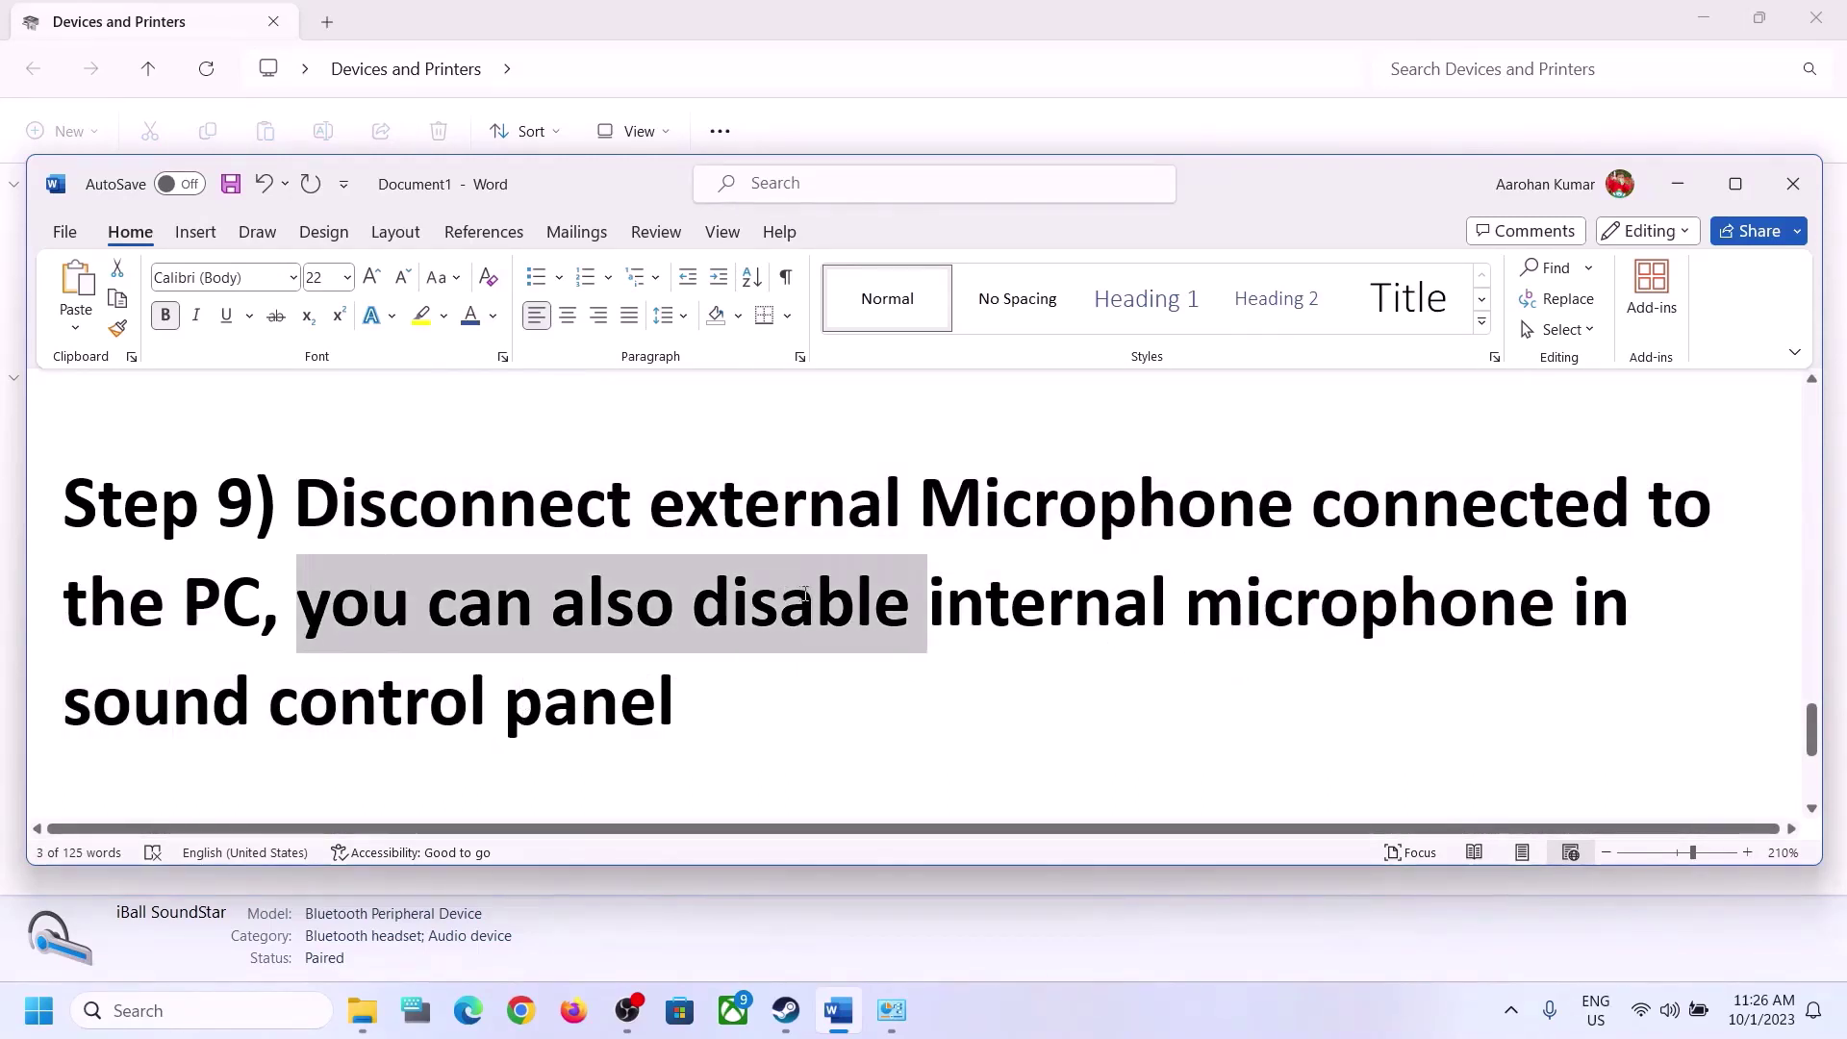
left_click(580, 700)
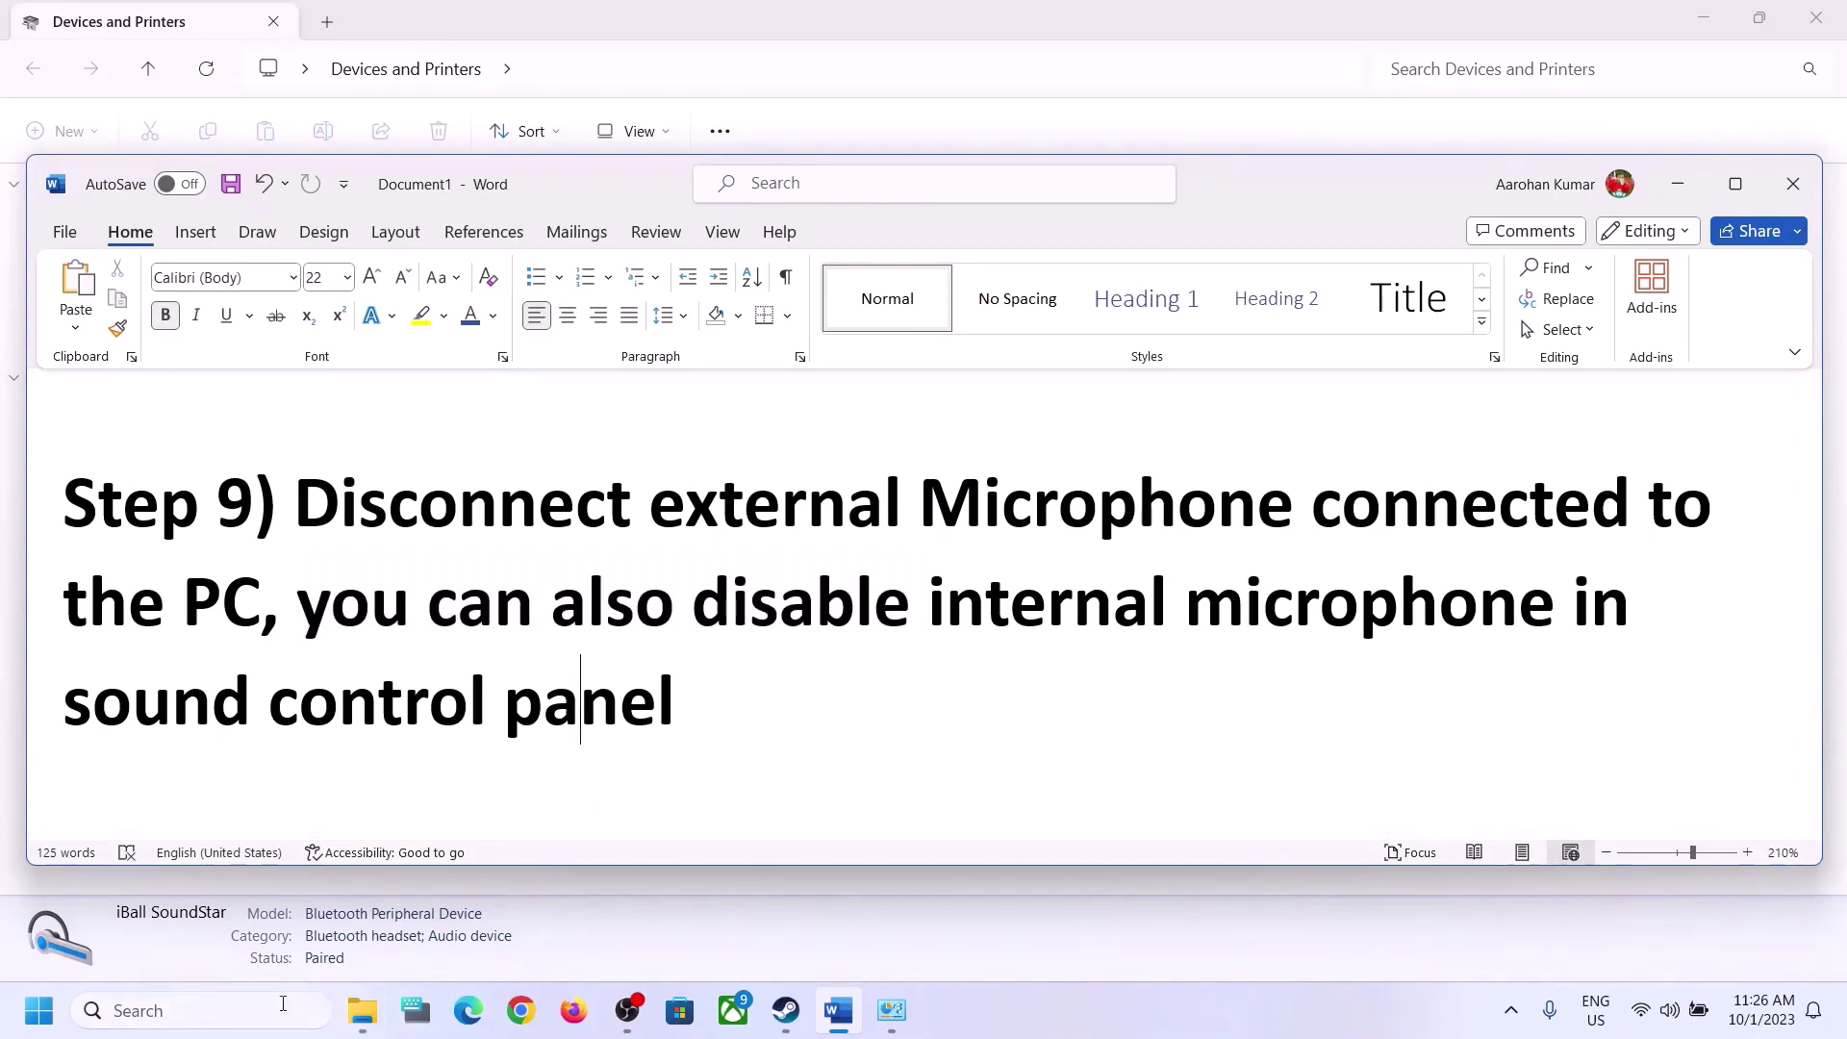
left_click(286, 1010)
- Open Control Panel's Sound settings and view the Speakers playback device properties
type("control")
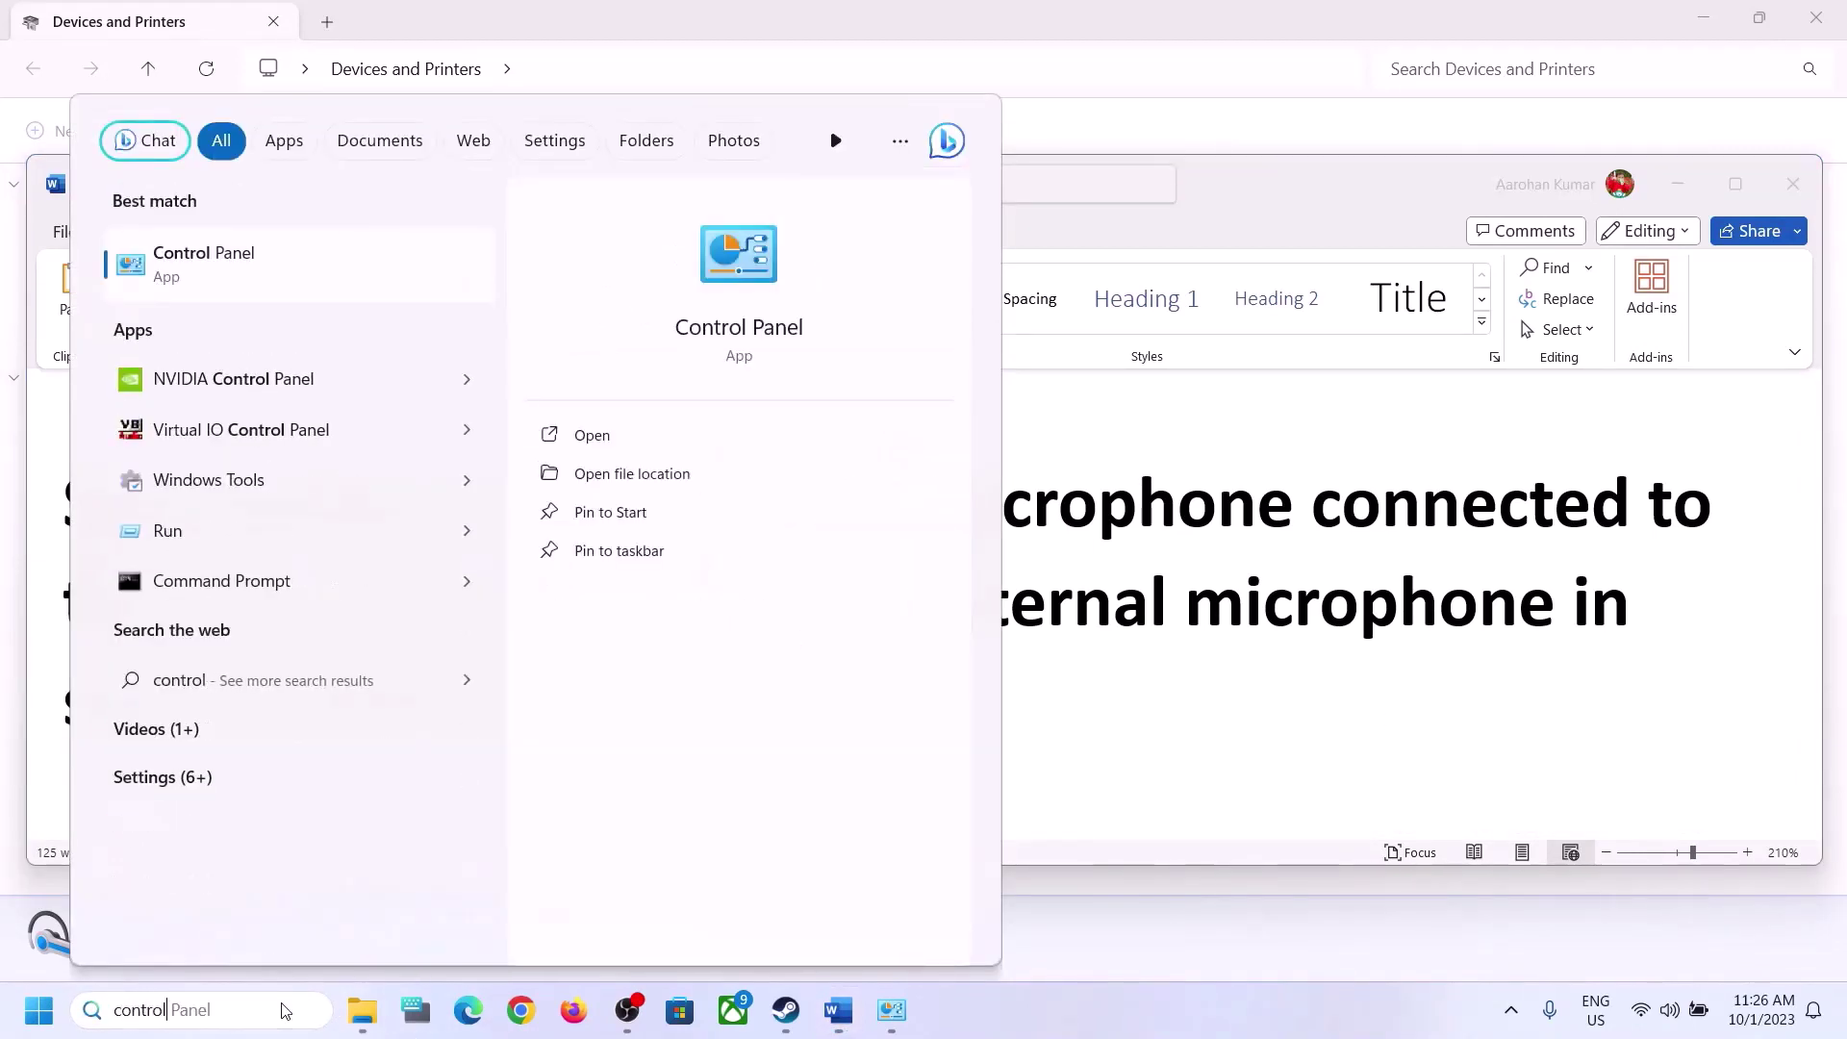
left_click(227, 258)
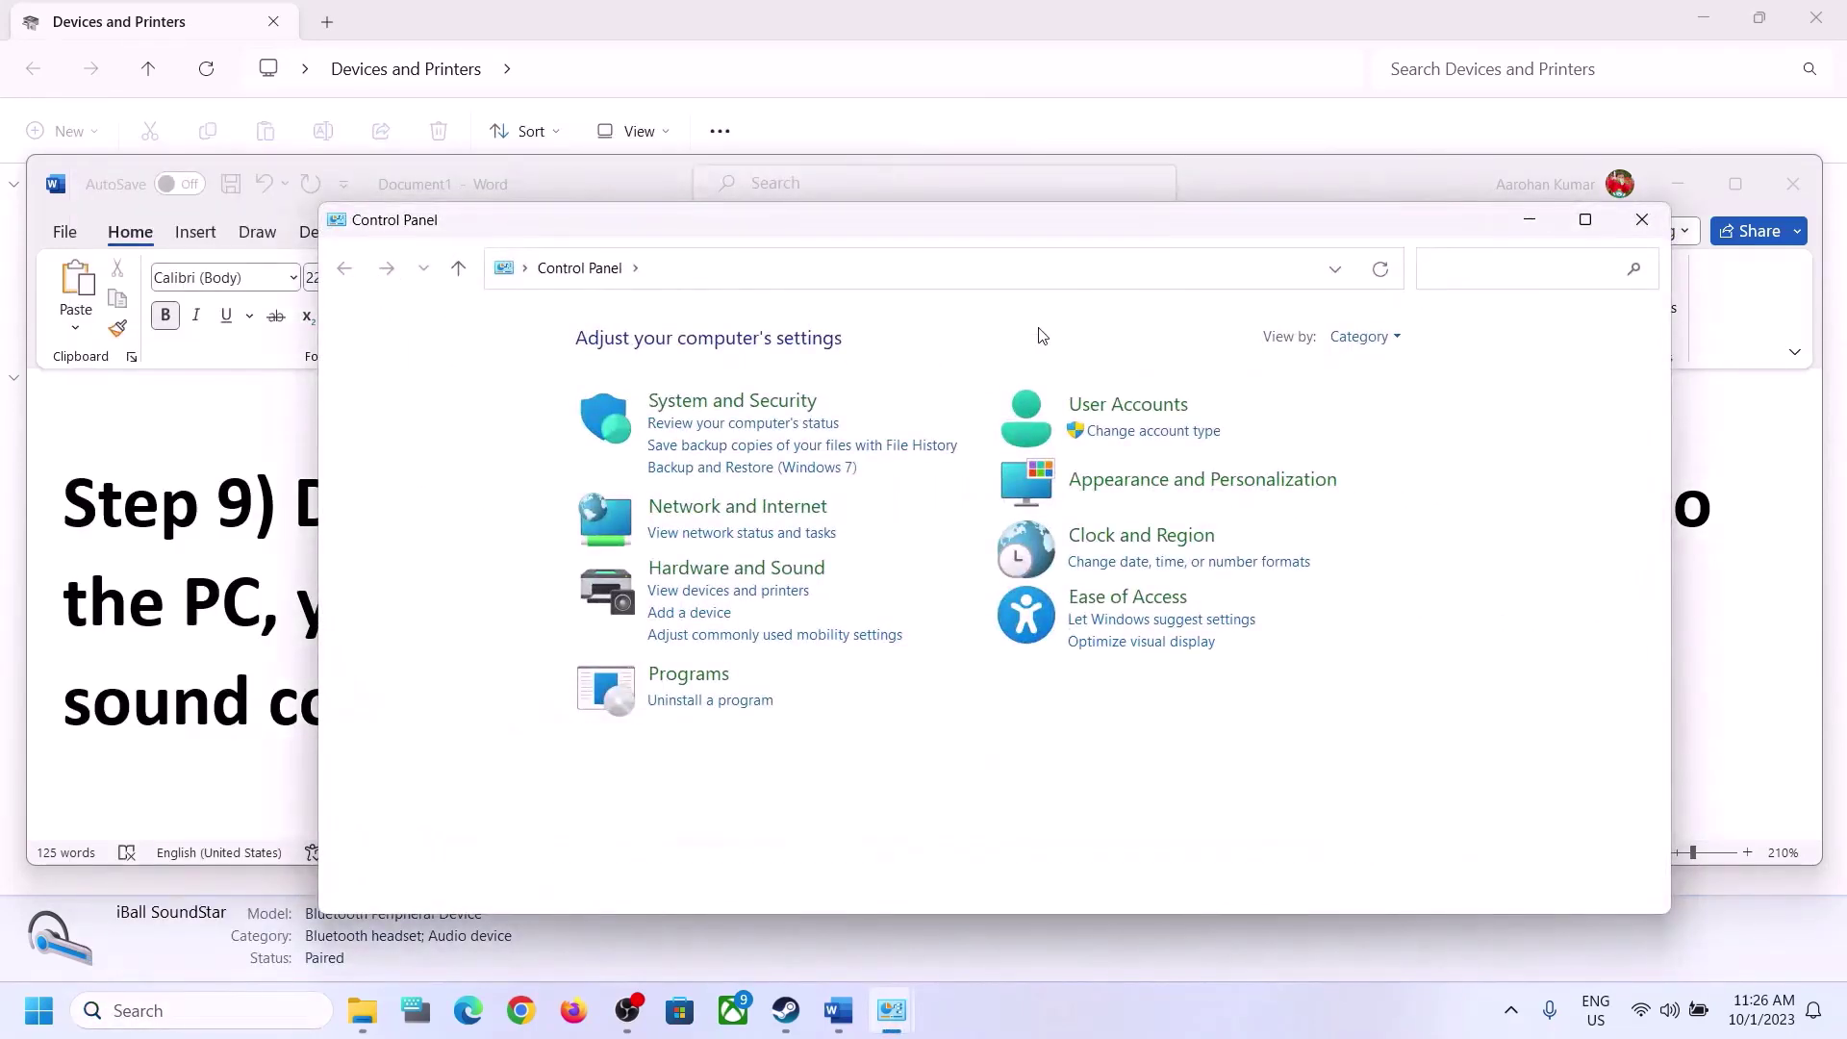
left_click(731, 570)
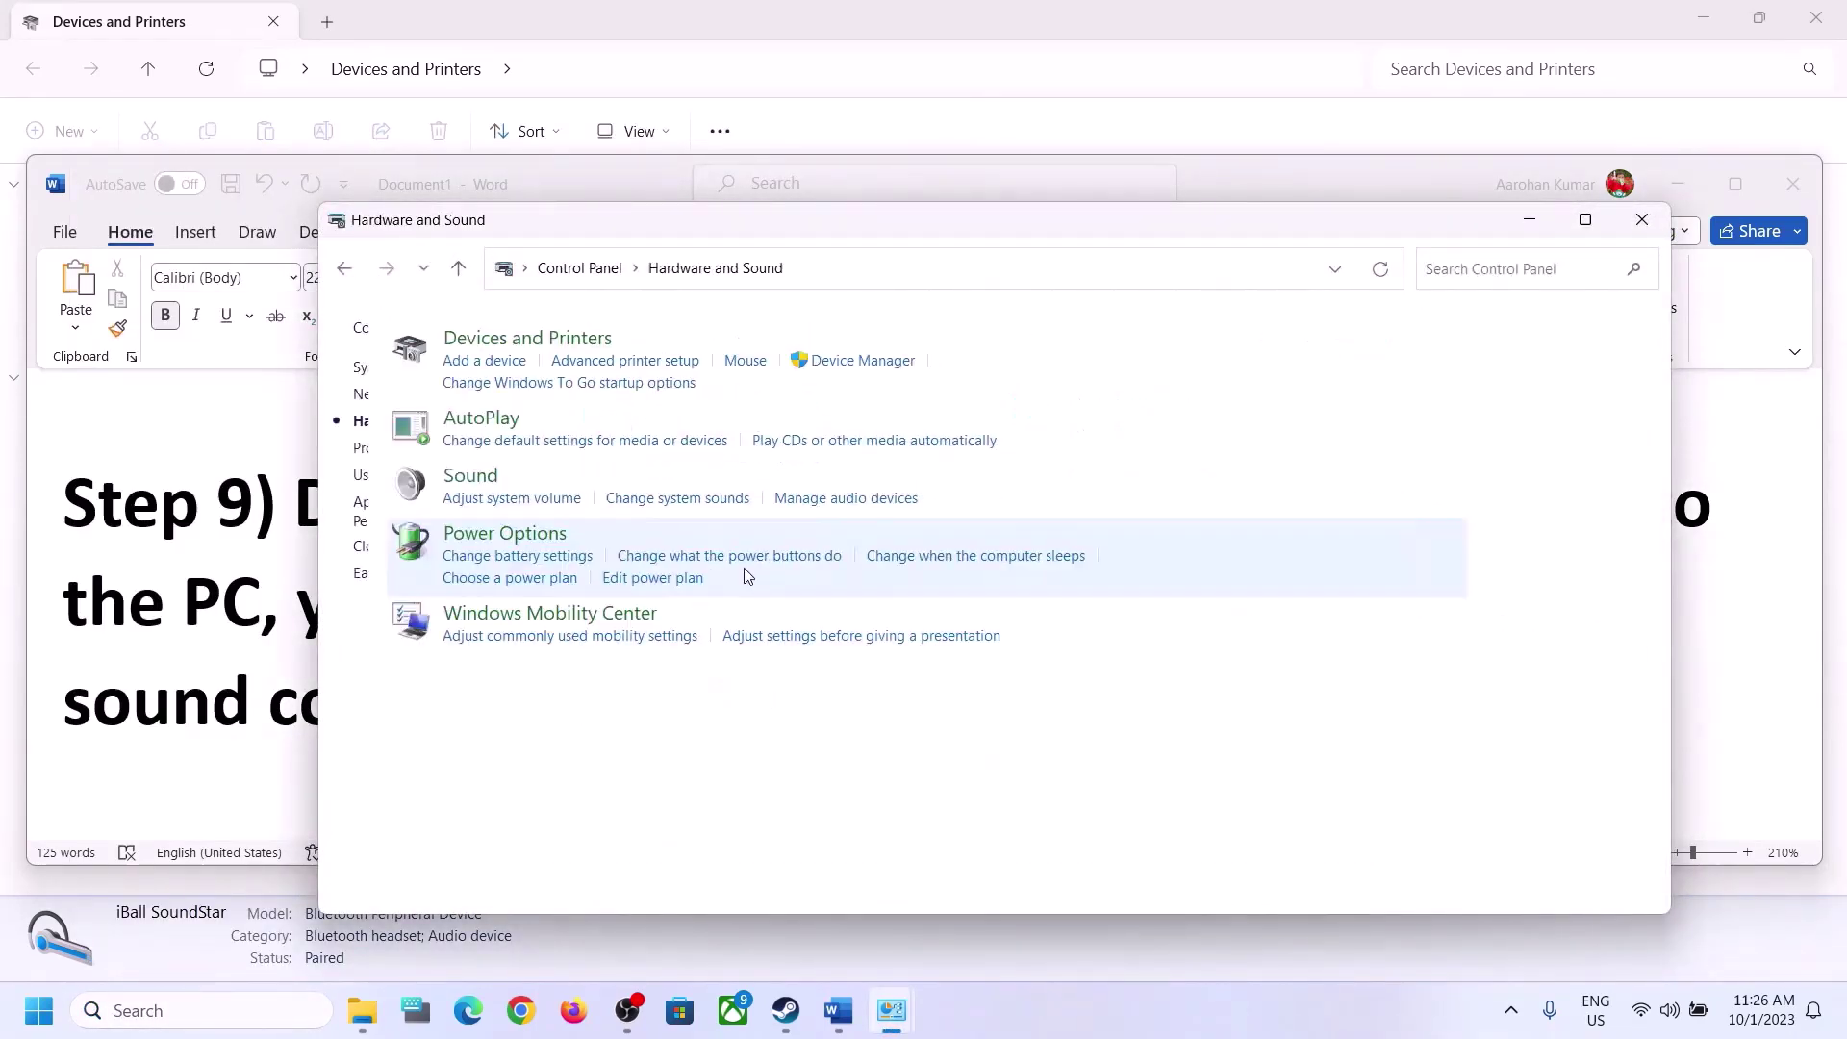
left_click(678, 484)
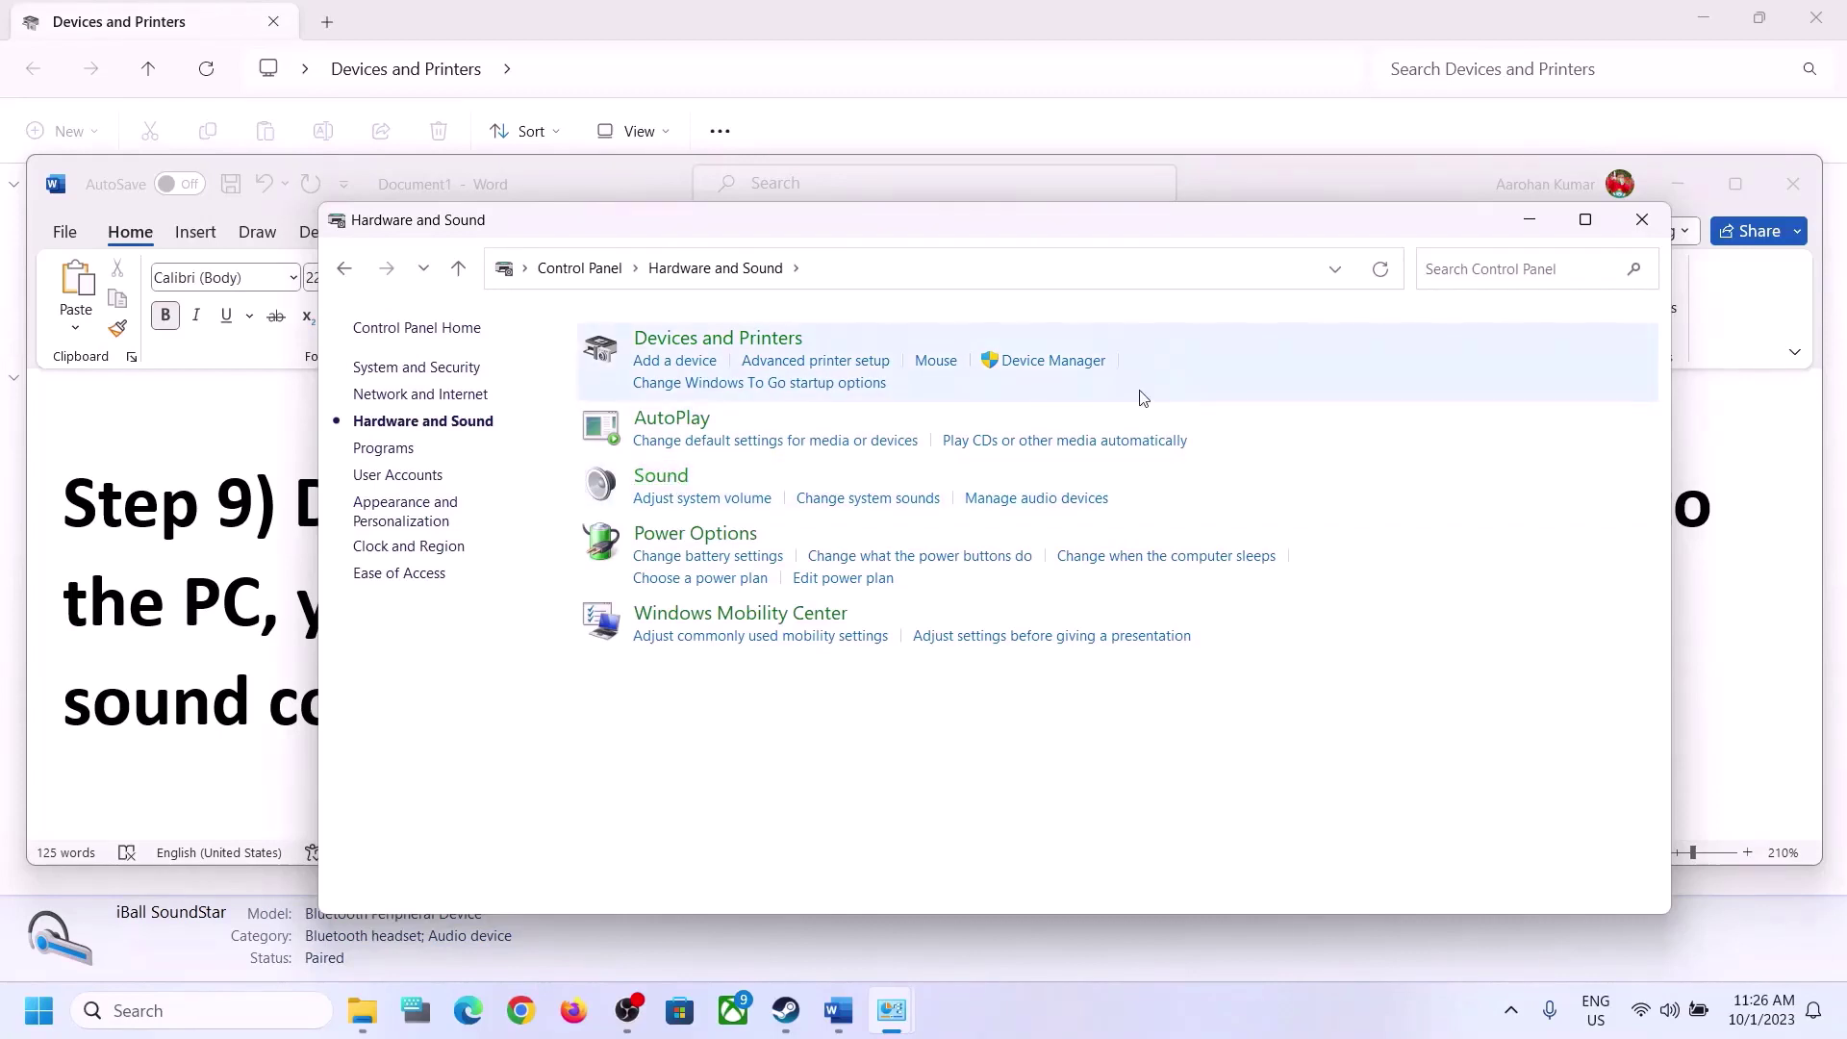
left_click(343, 447)
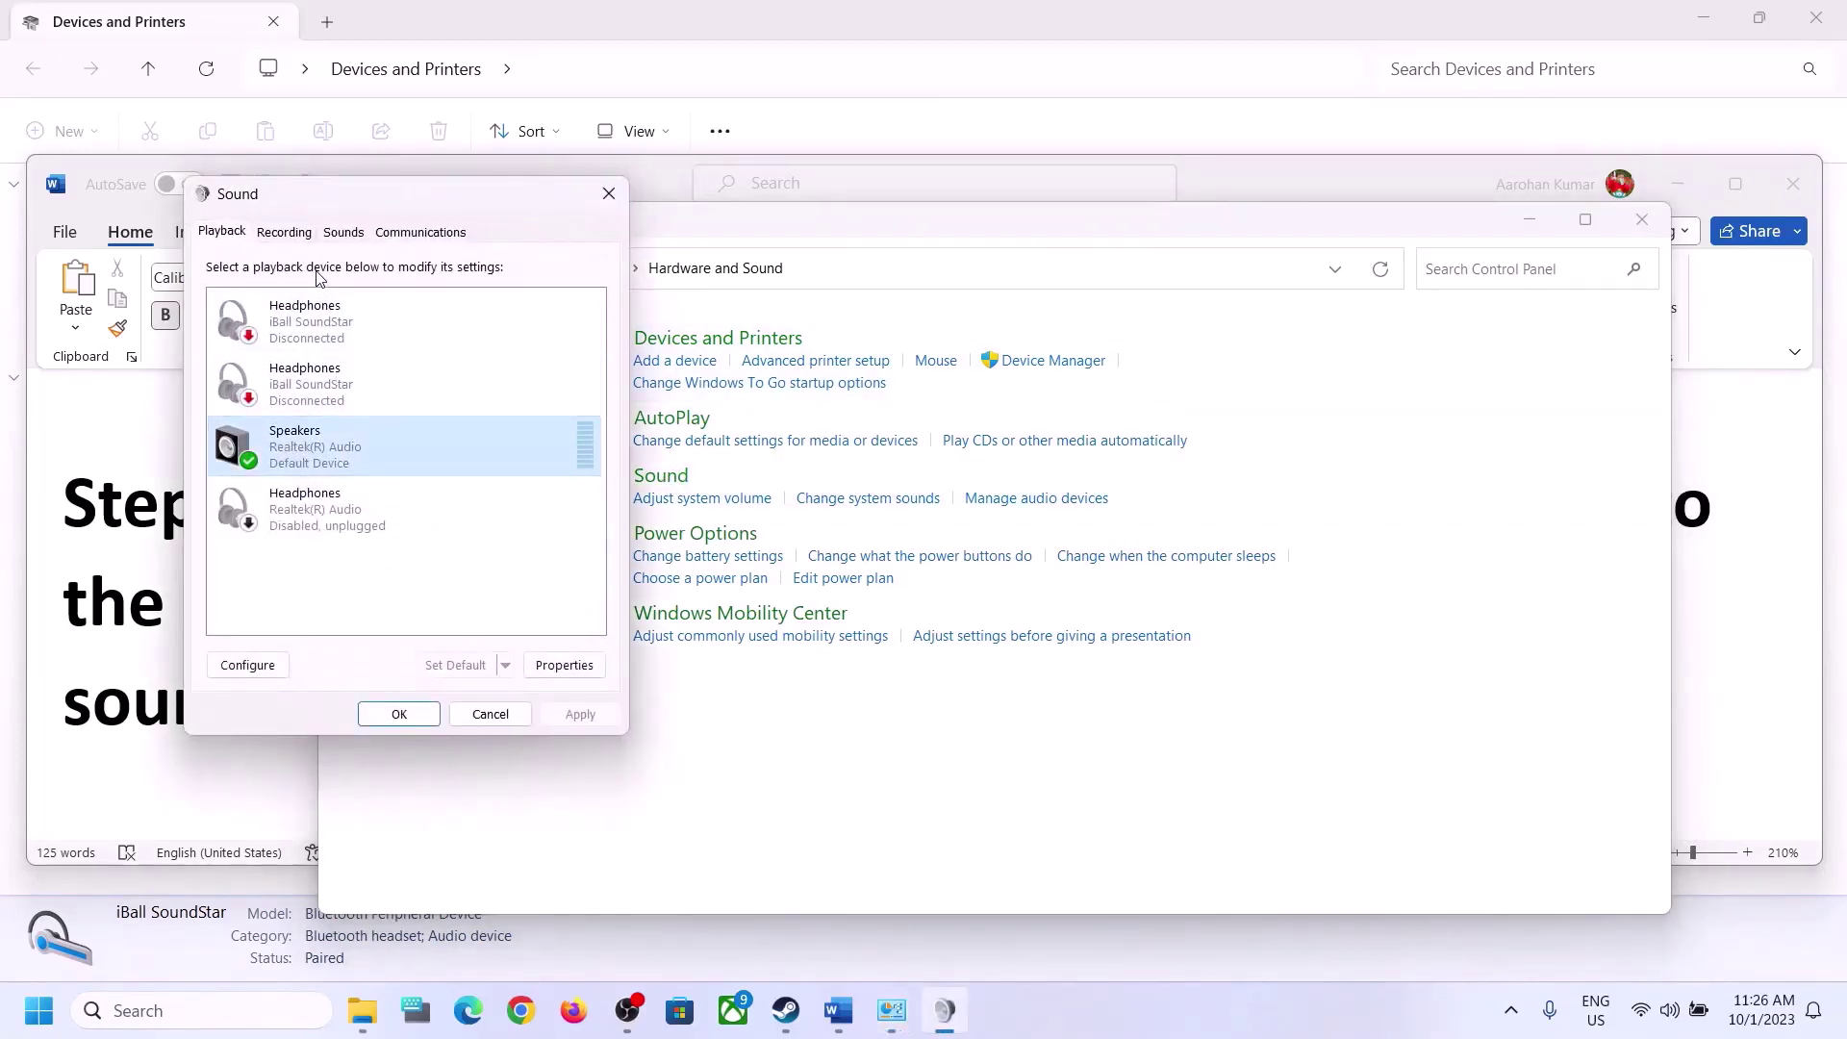
right_click(298, 452)
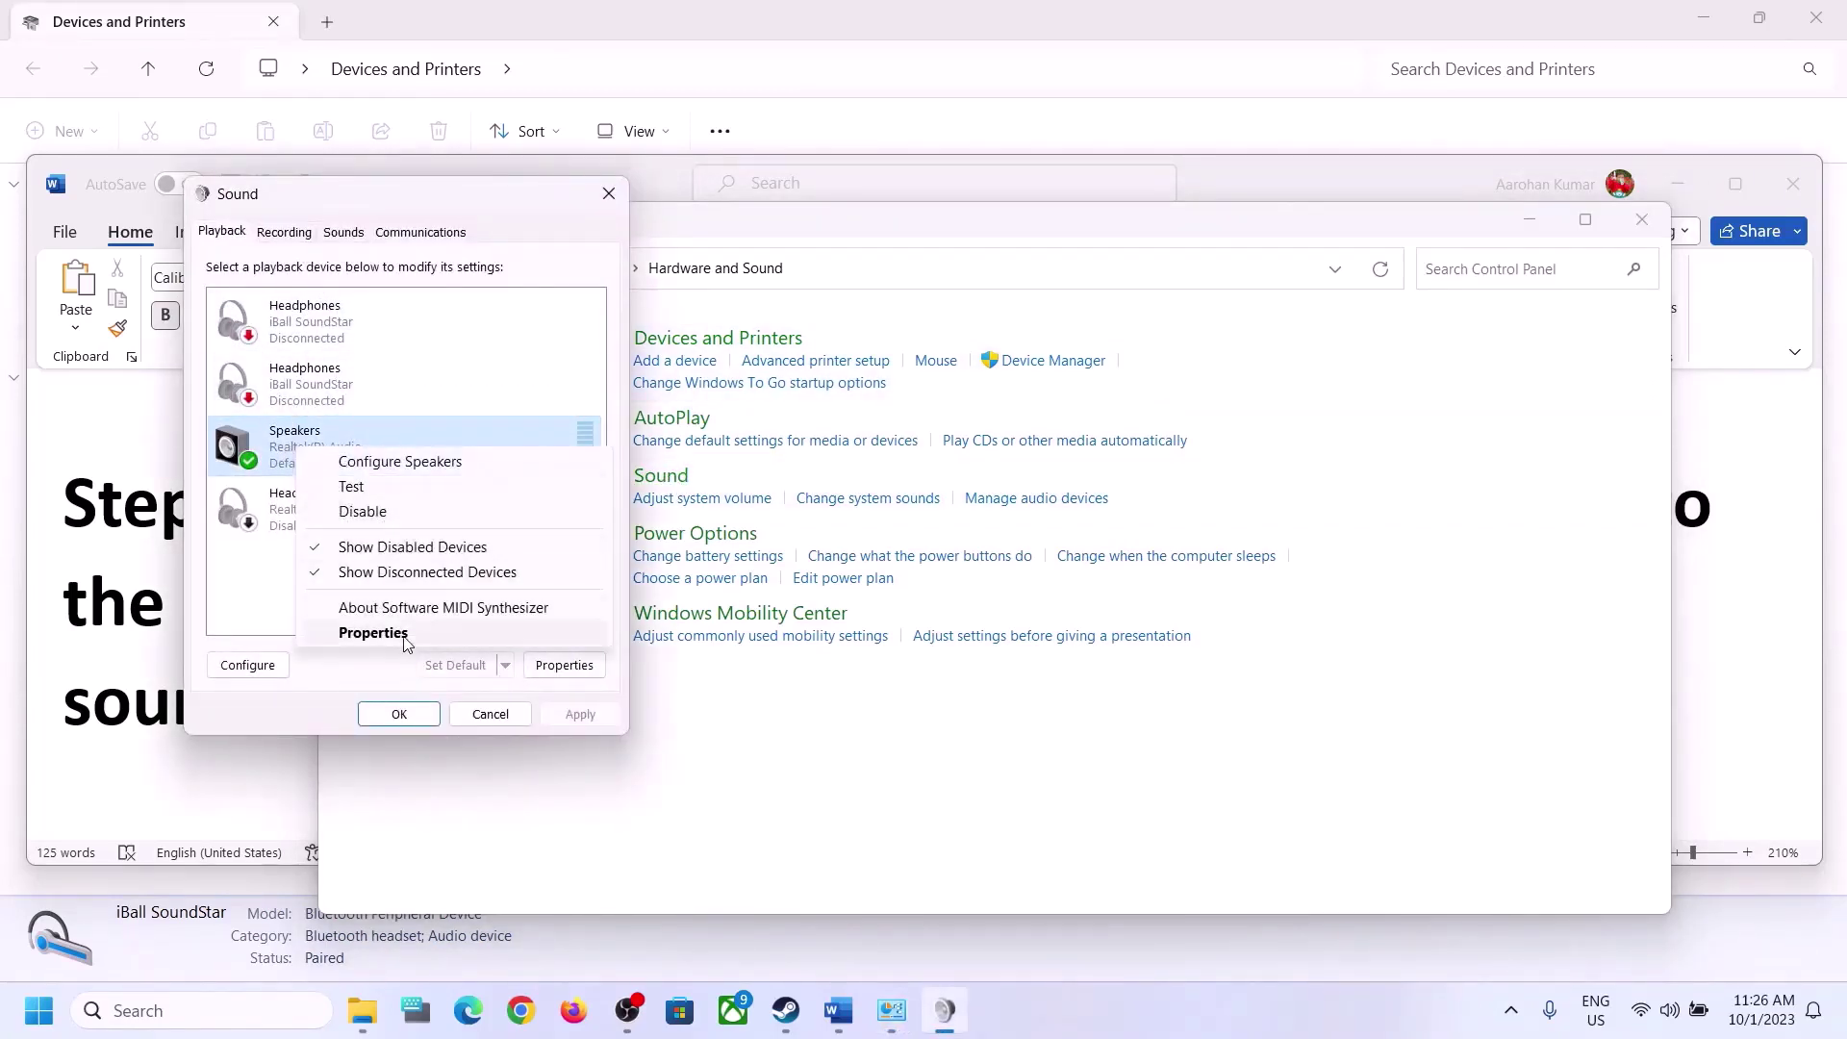
left_click(399, 632)
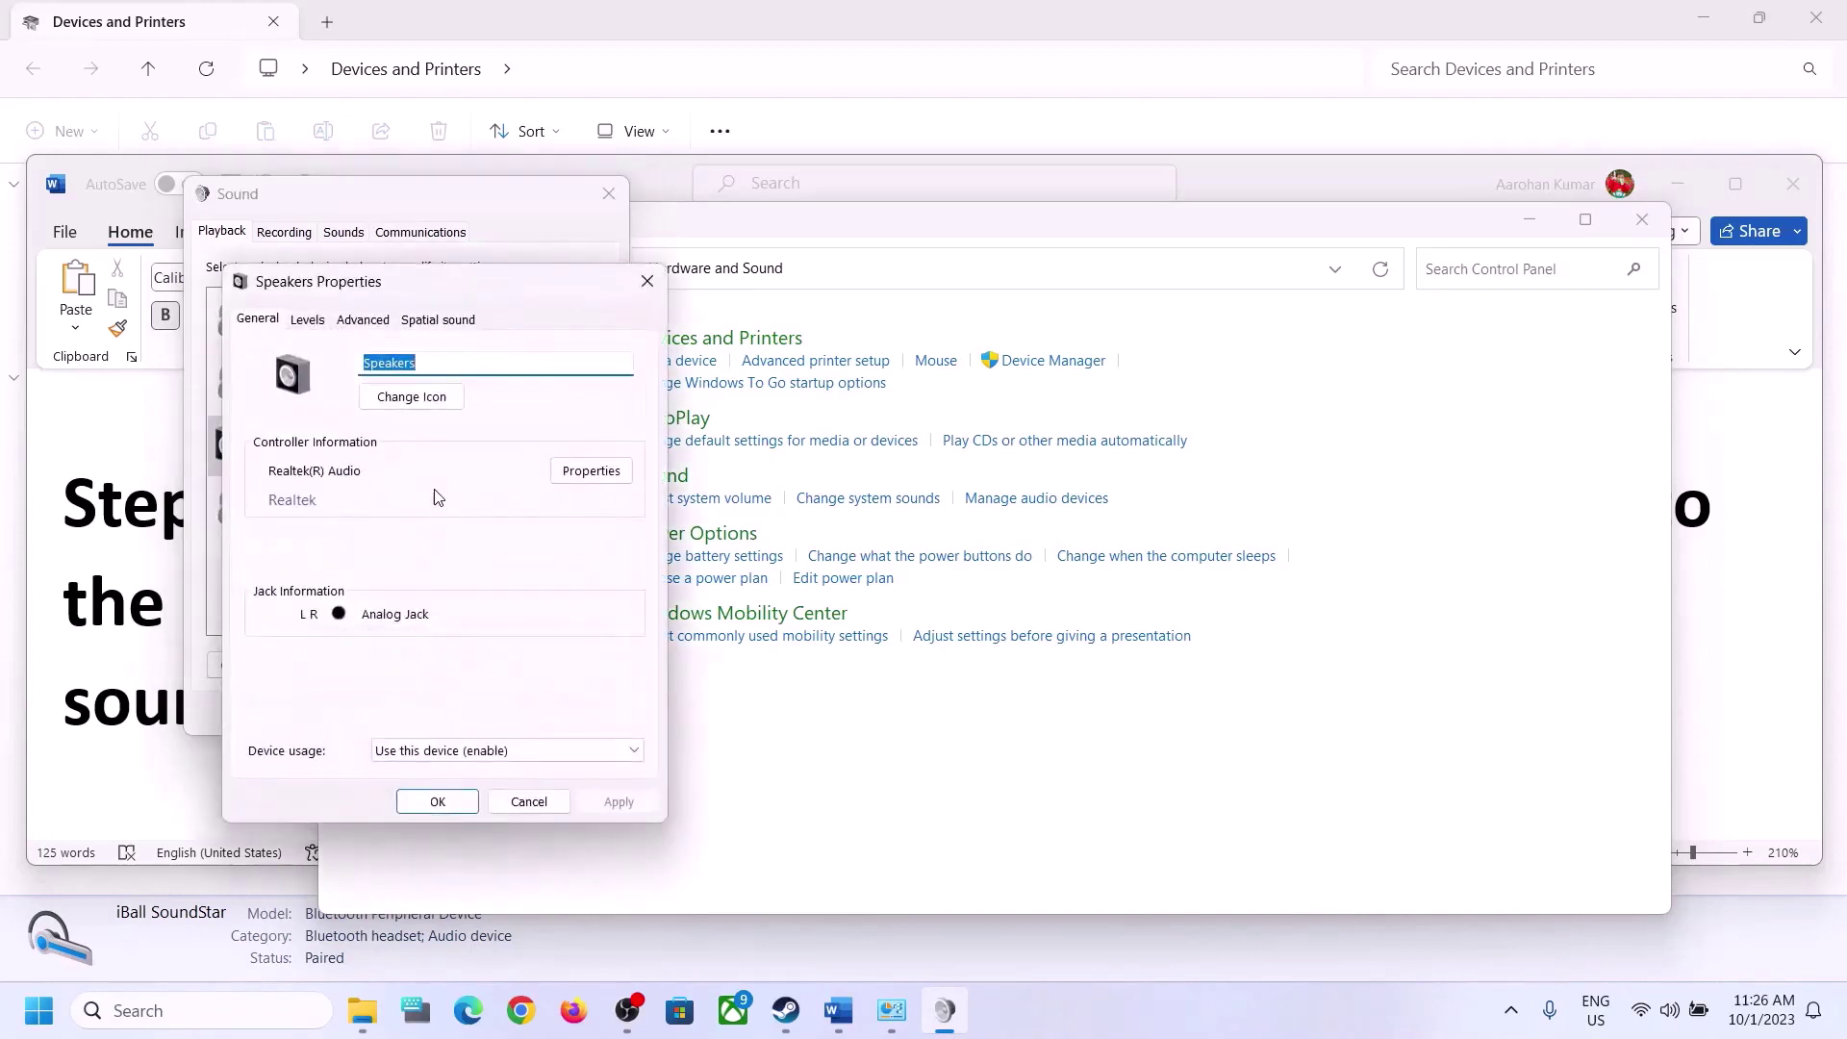
left_click(647, 281)
- Check the Microphone Array on the Recording tab, then close the Sound dialog
left_click(285, 233)
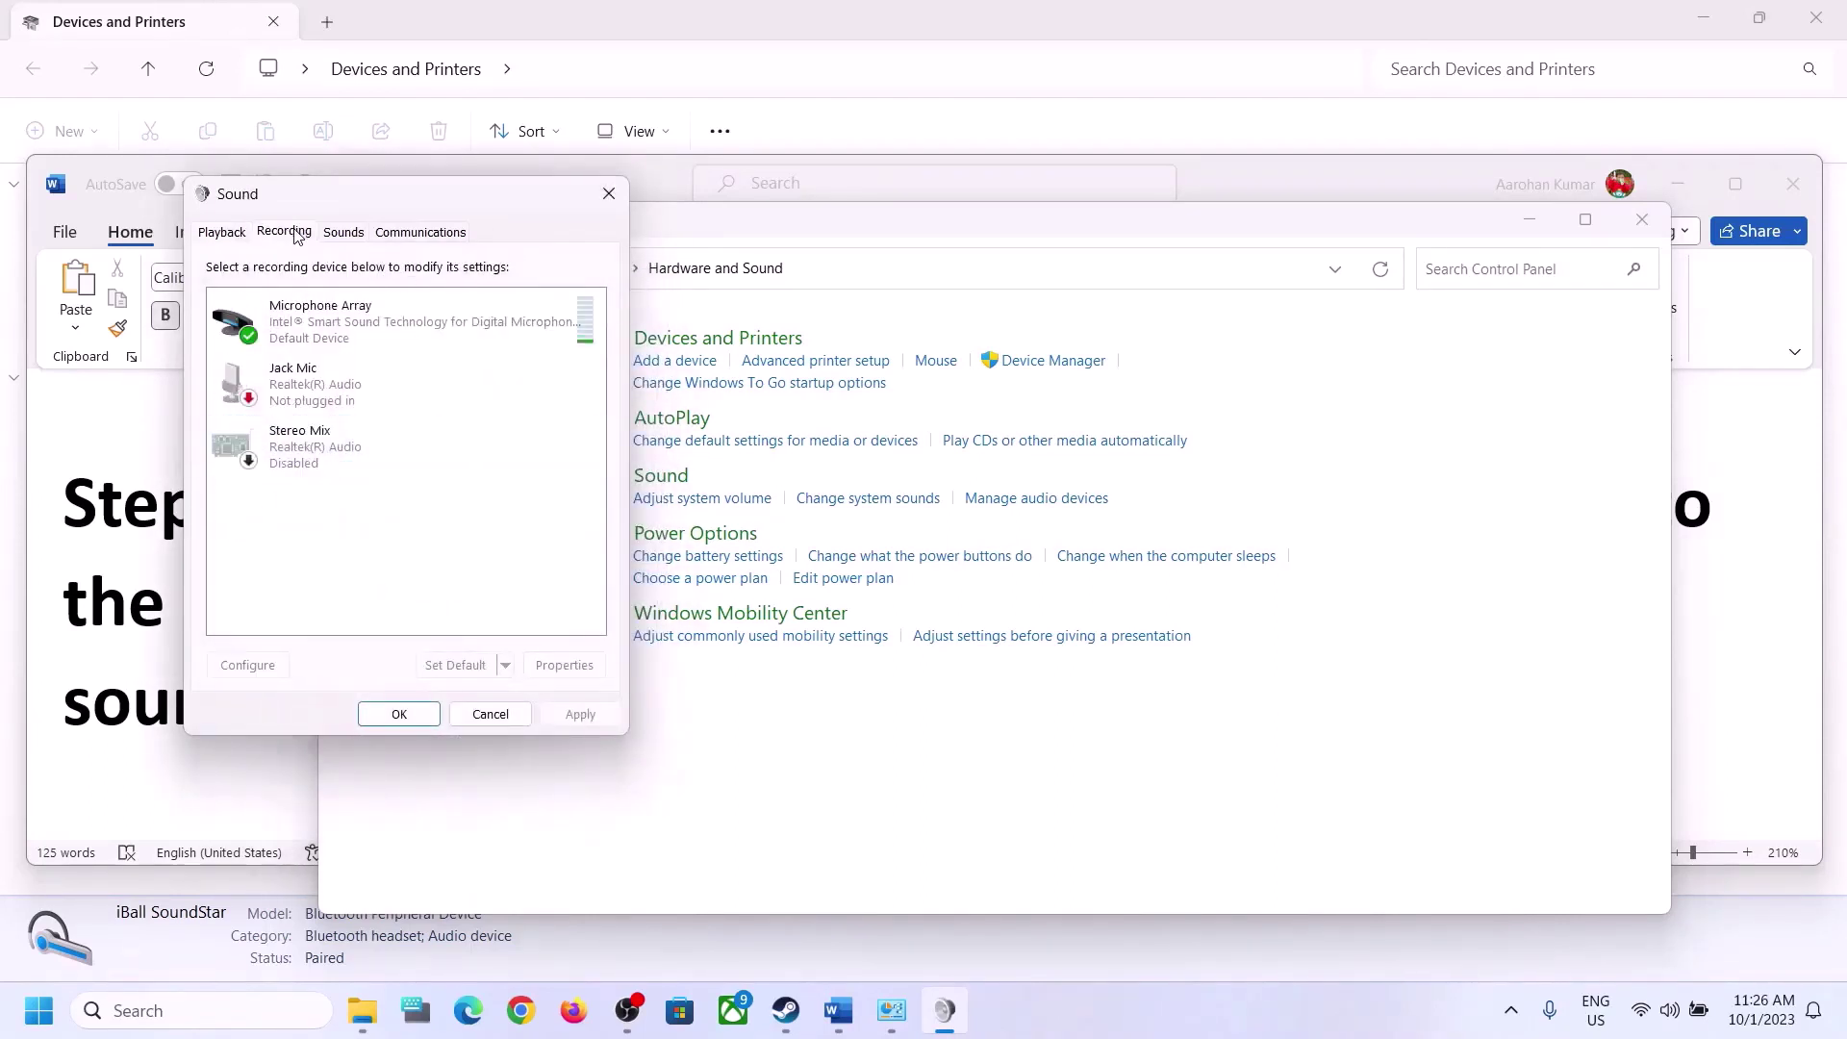
left_click(358, 326)
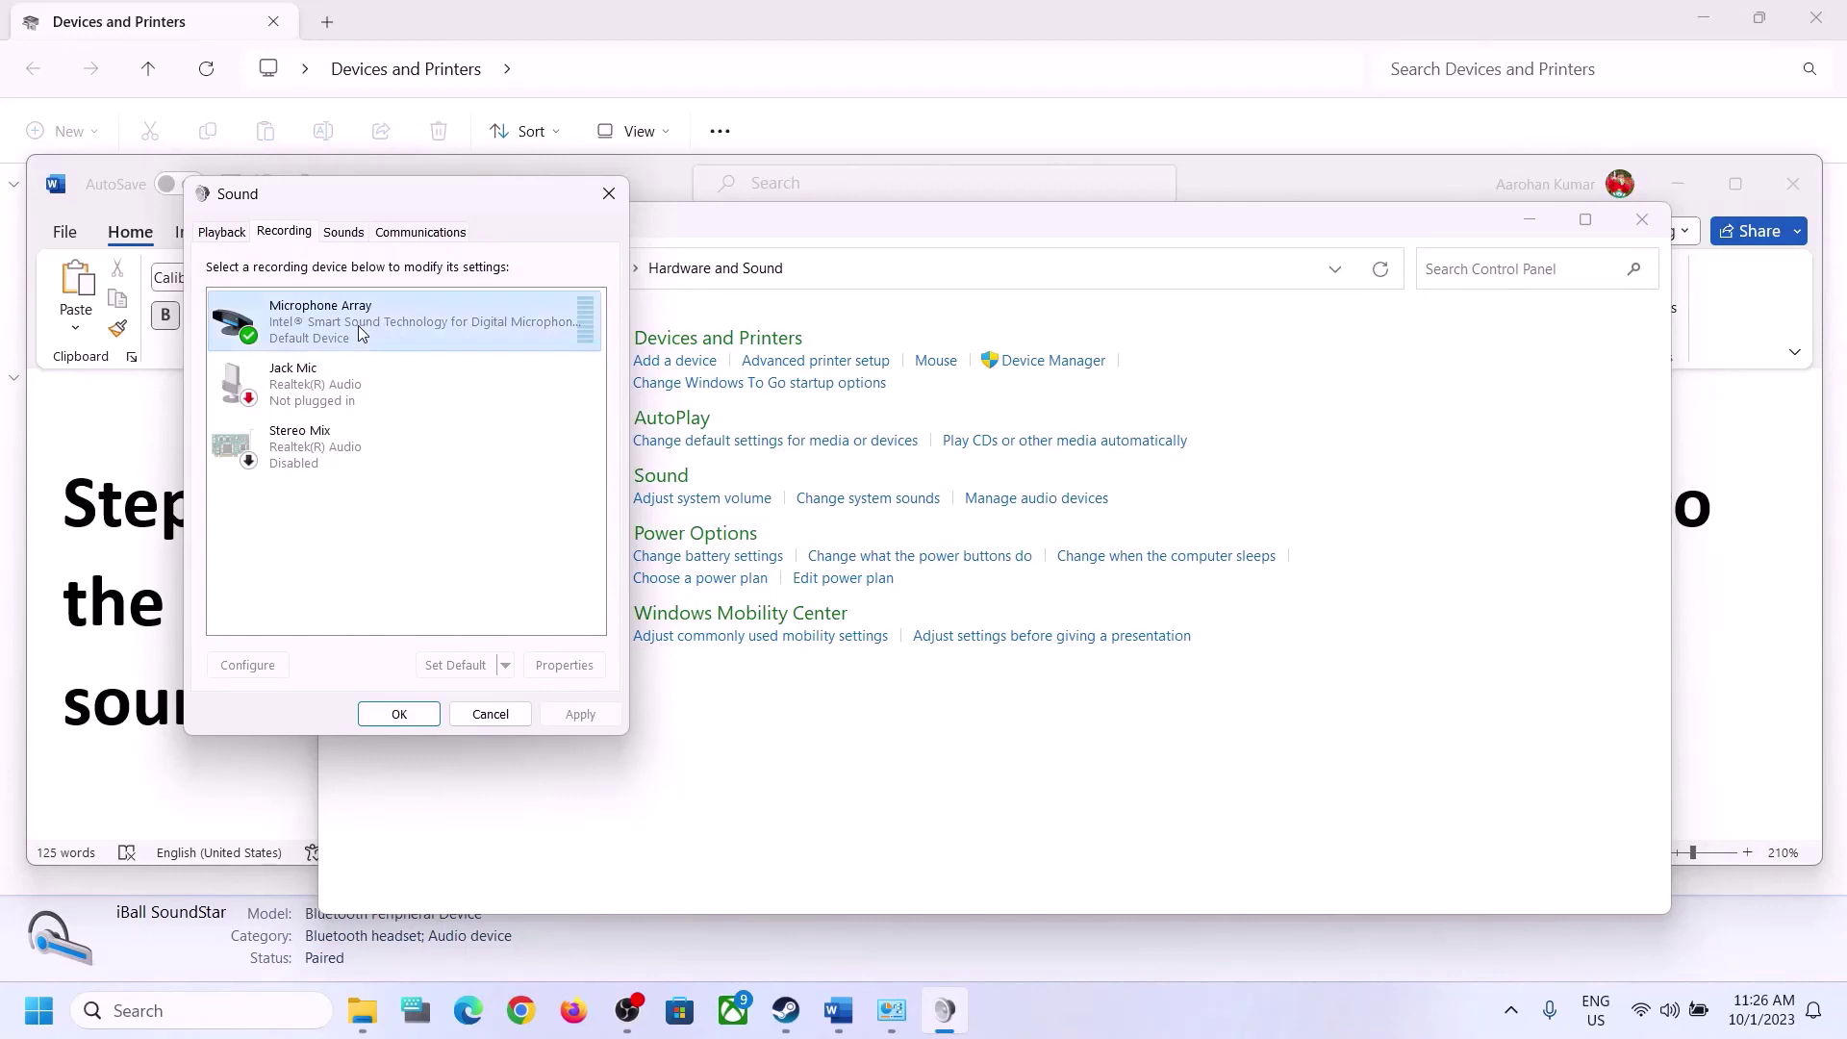
right_click(372, 327)
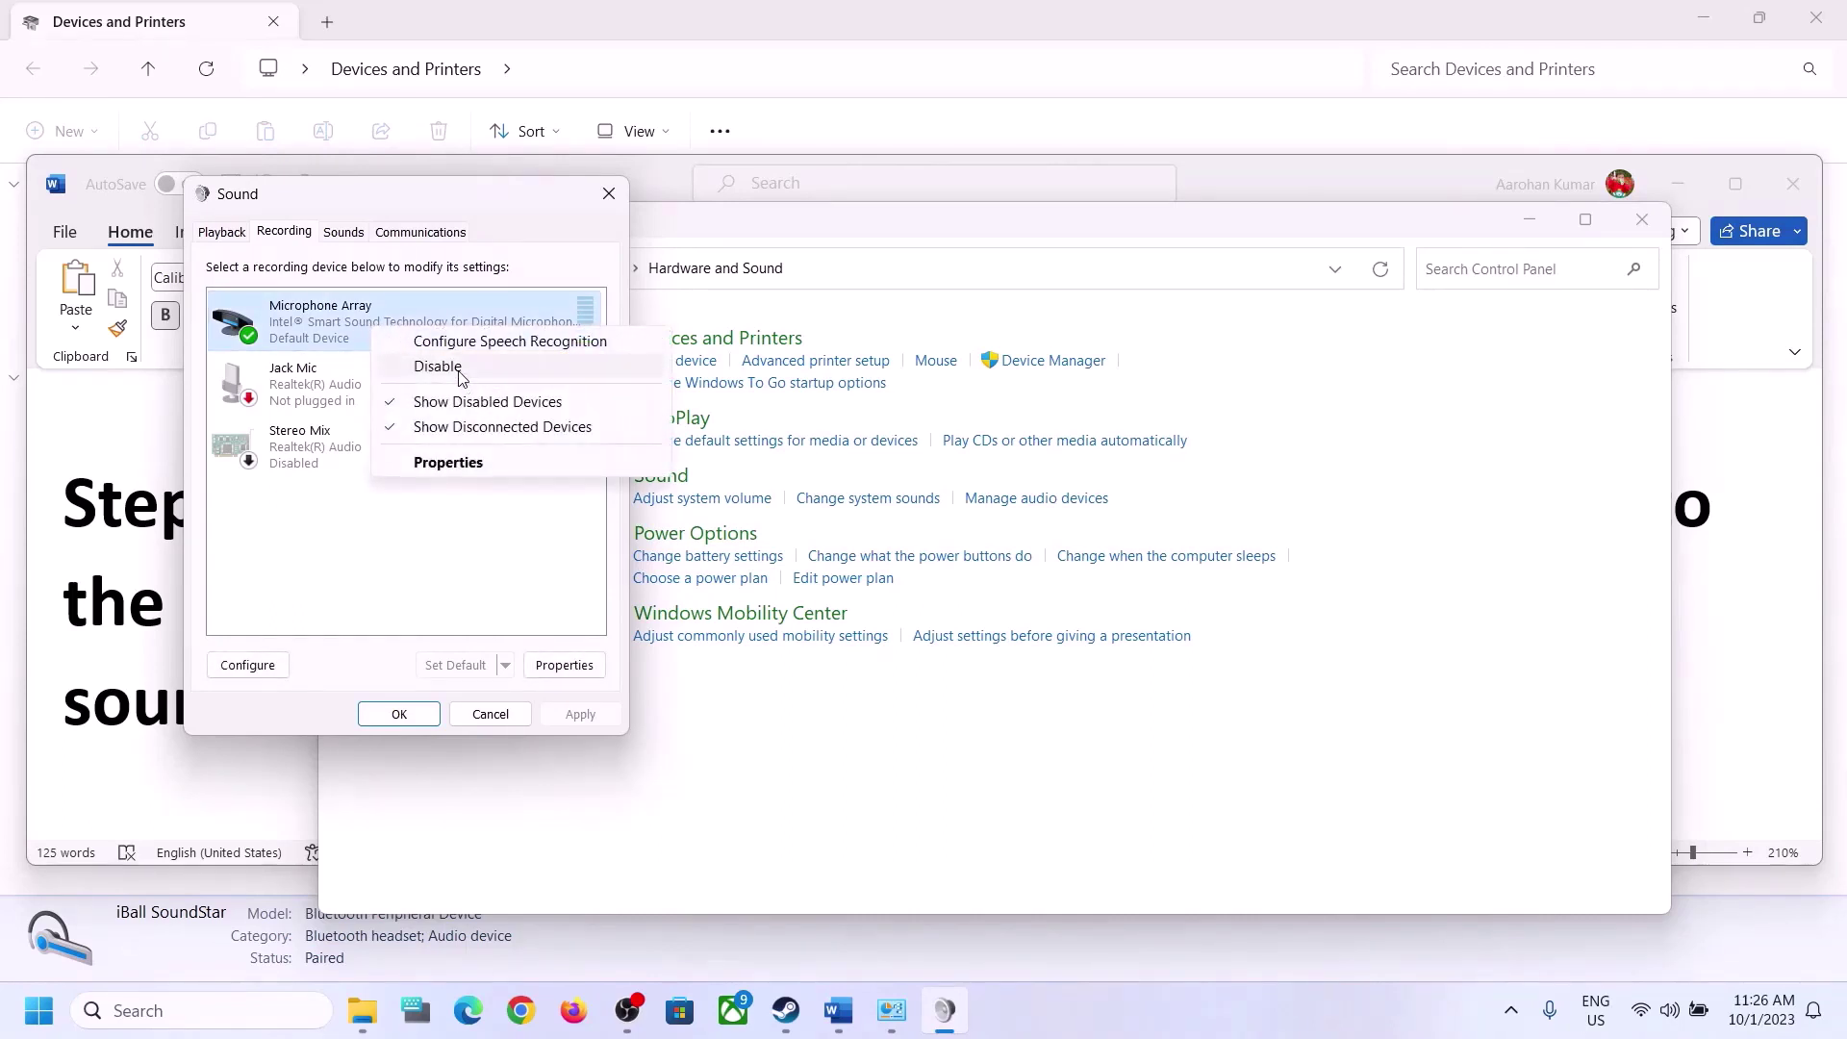
left_click(465, 568)
left_click(609, 194)
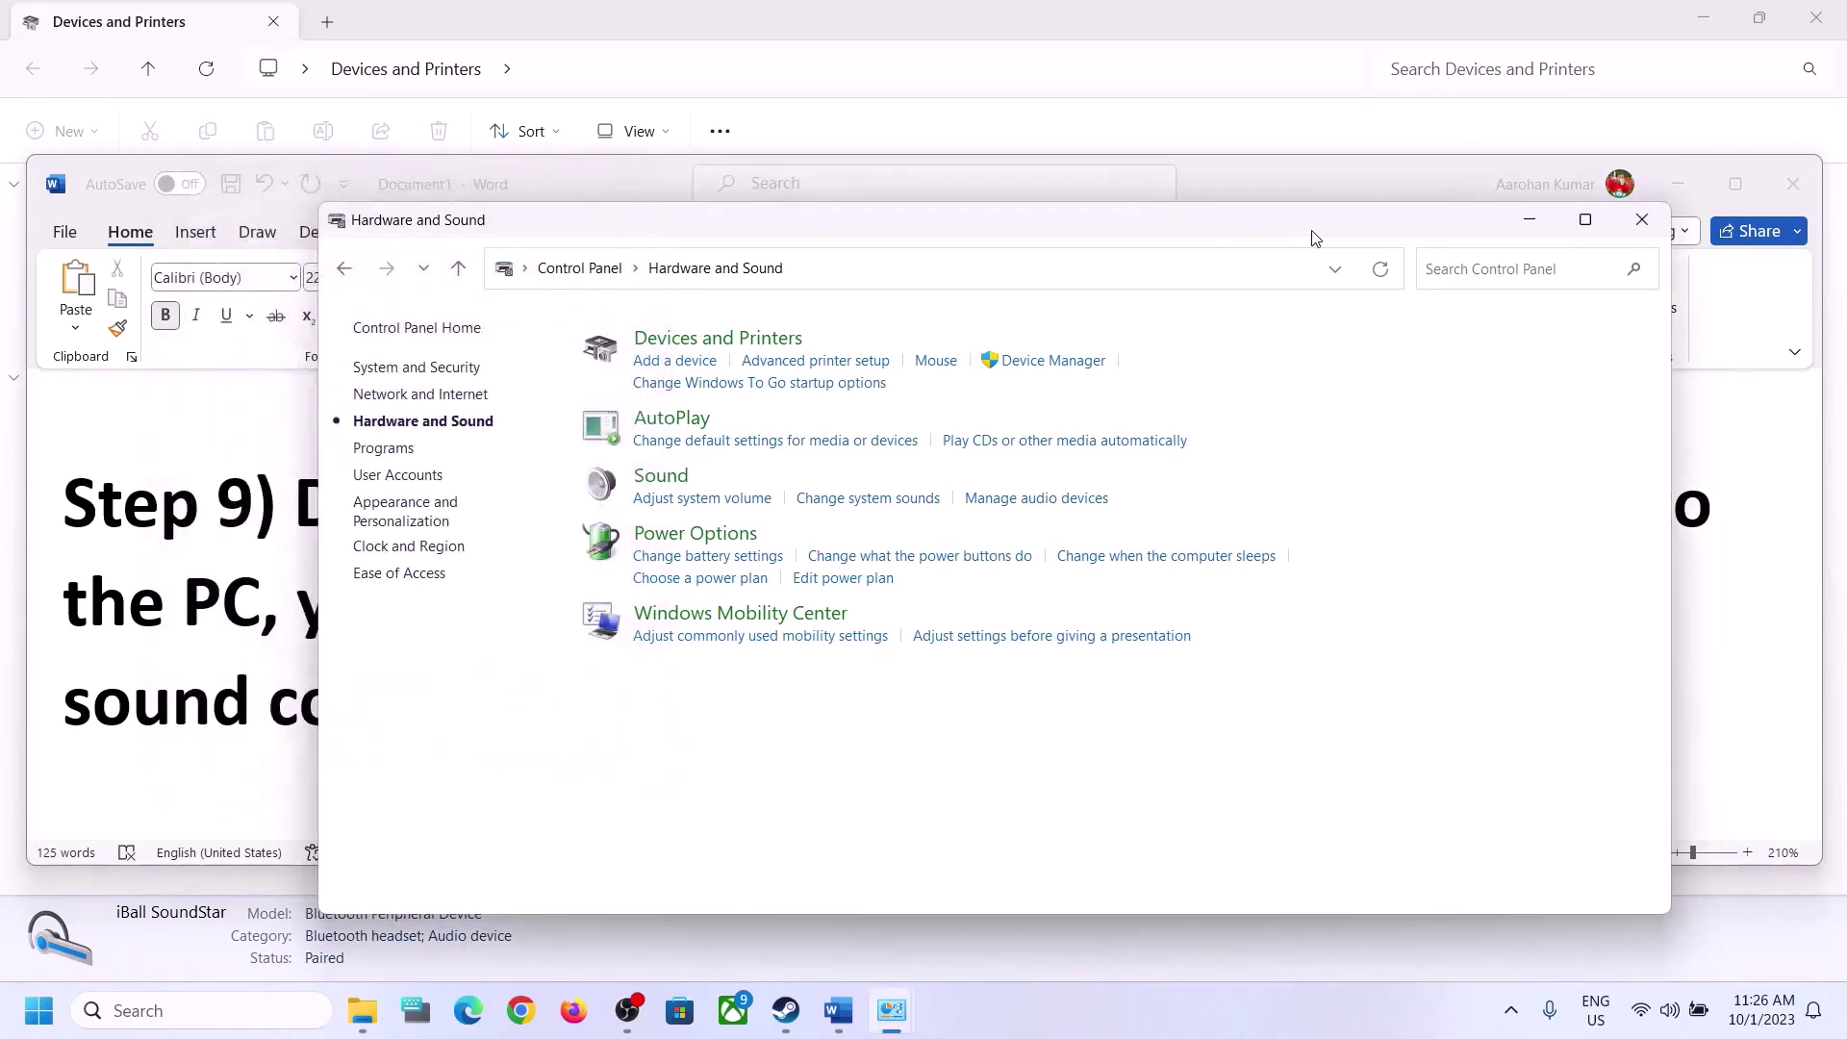
- Read the Step 10 'Install Audio Driver' heading in Word, then minimize Word
left_click(198, 712)
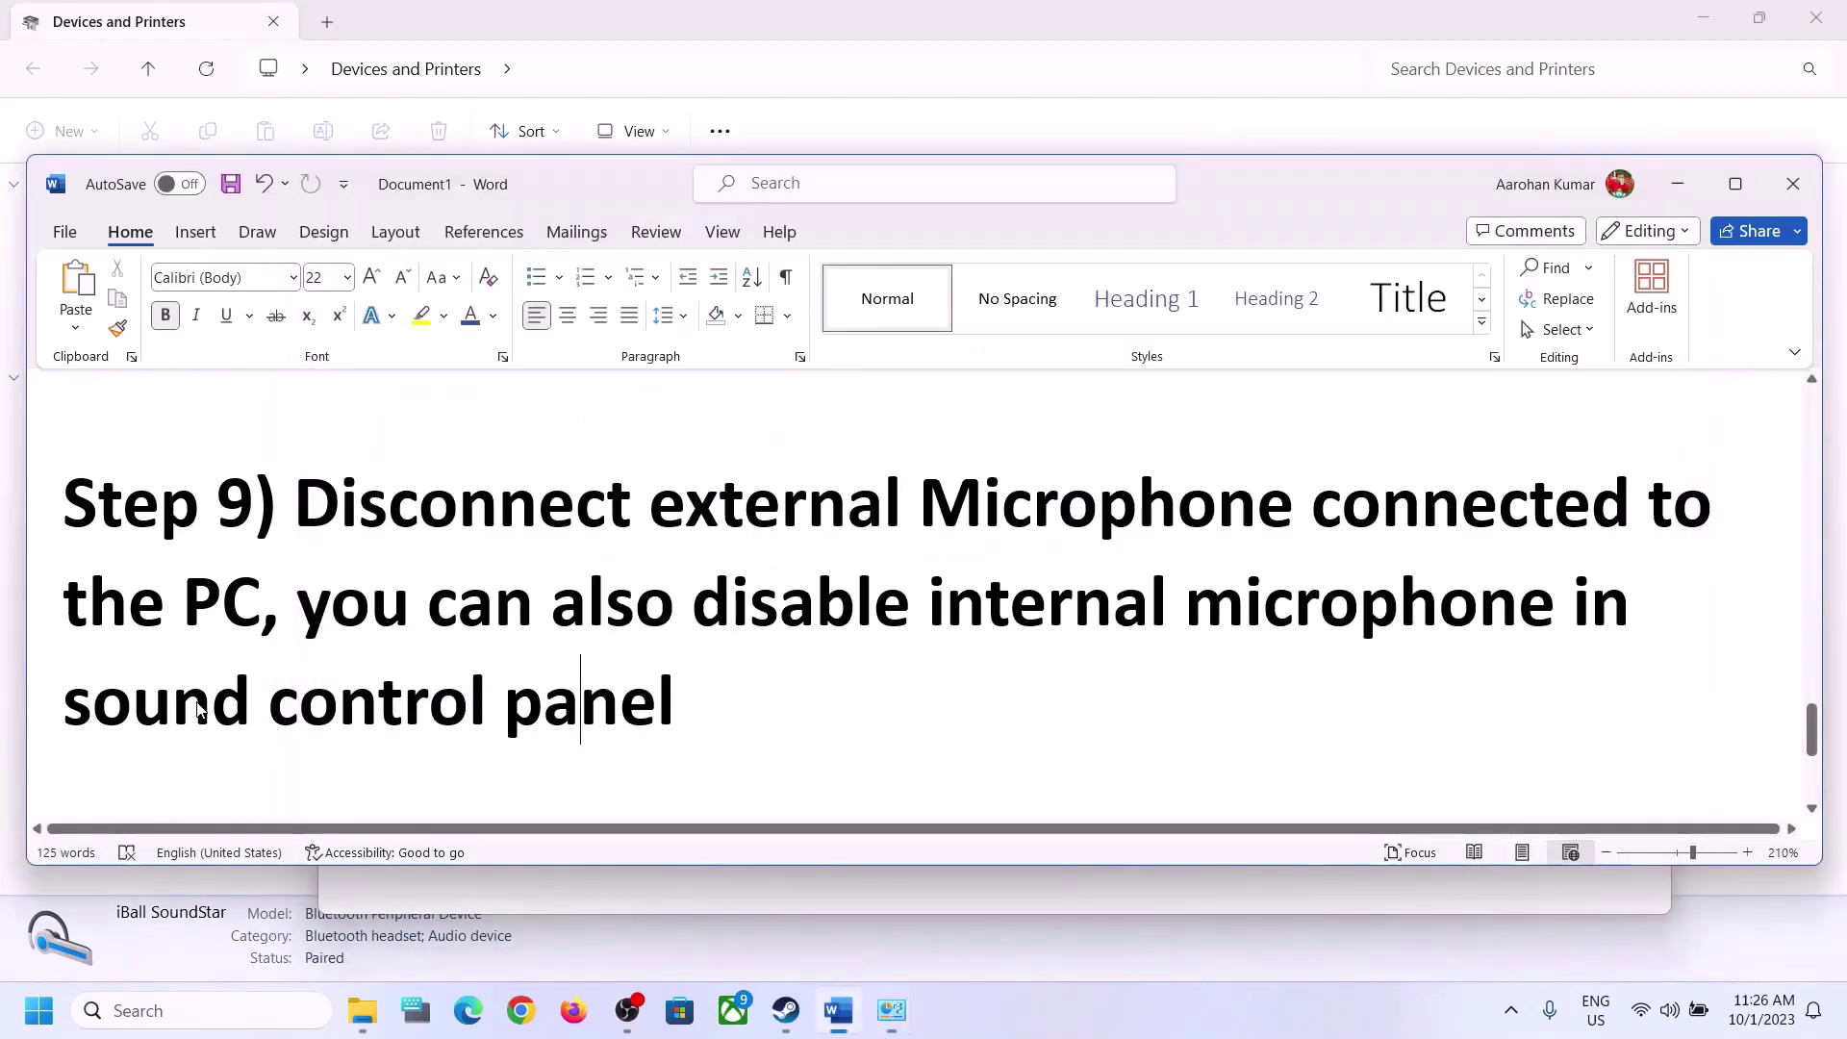
scroll(1158, 654, "down", 4)
left_click(333, 598)
left_click(1125, 618, "shift")
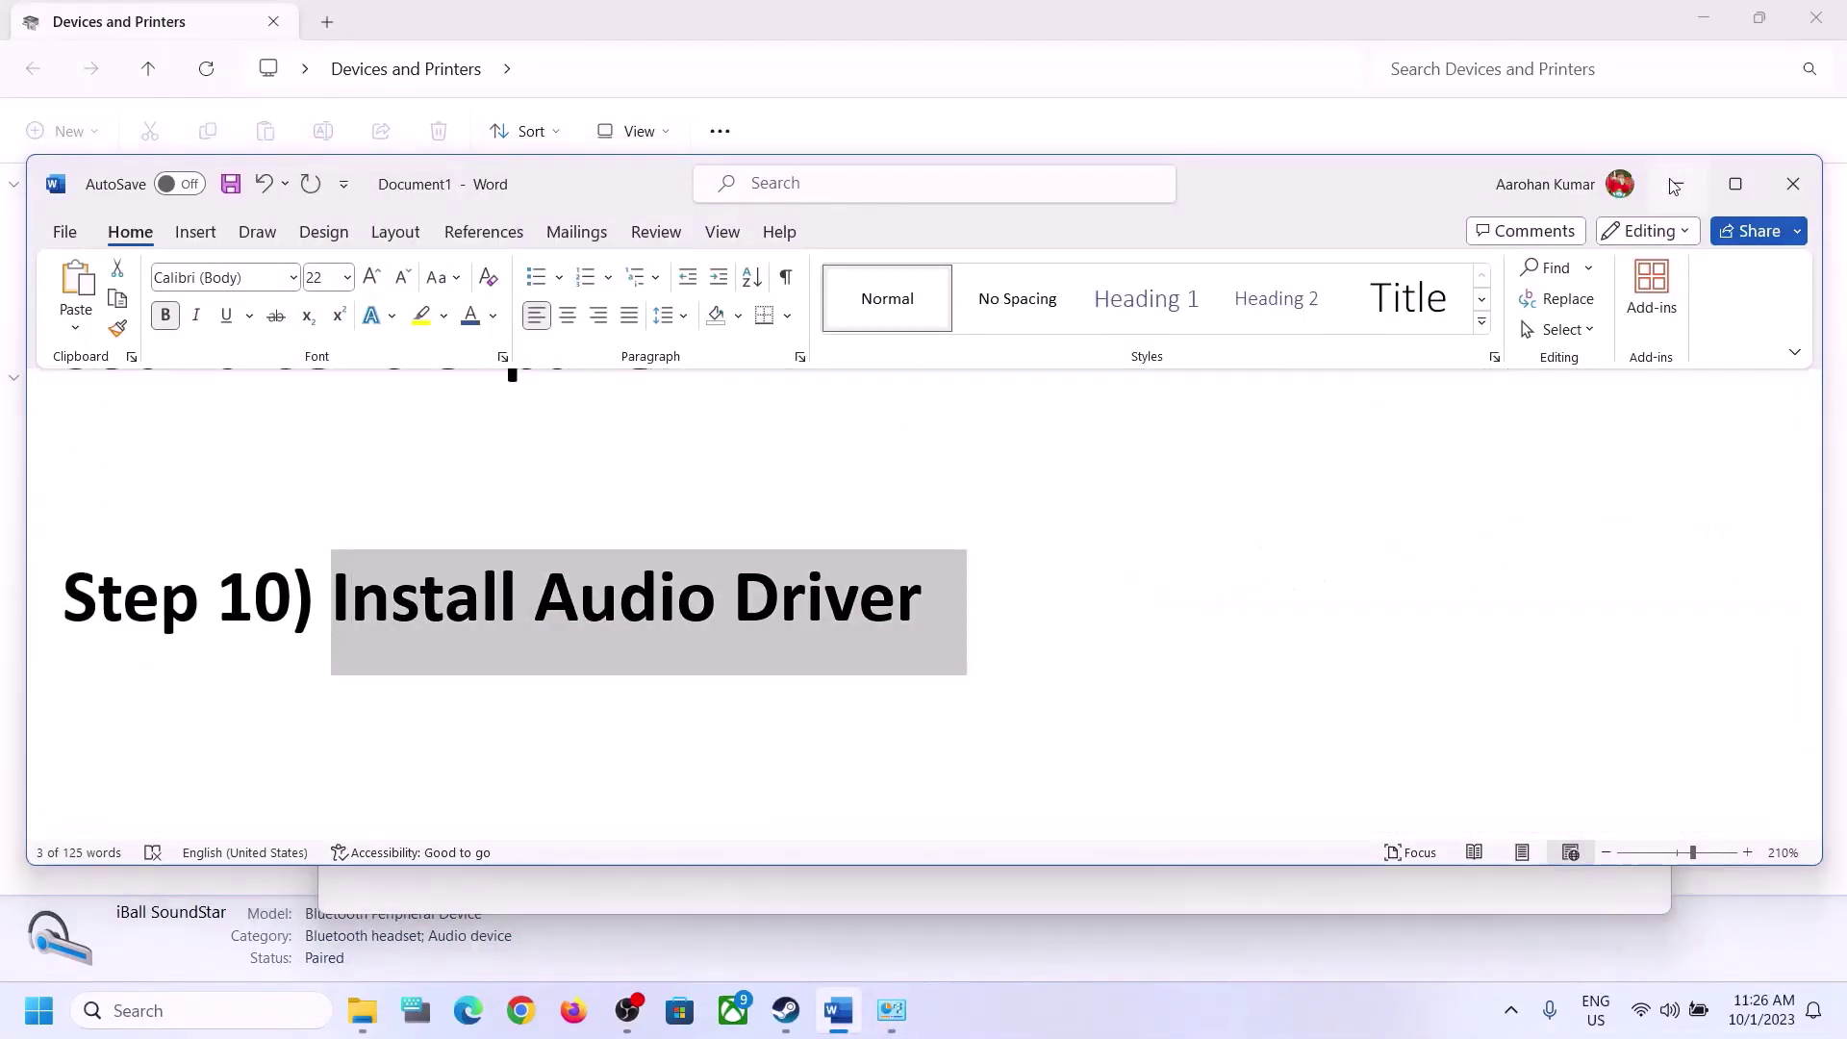
left_click(1678, 184)
- Open Device Manager and choose Update driver for the Realtek(R) Audio device
right_click(52, 1023)
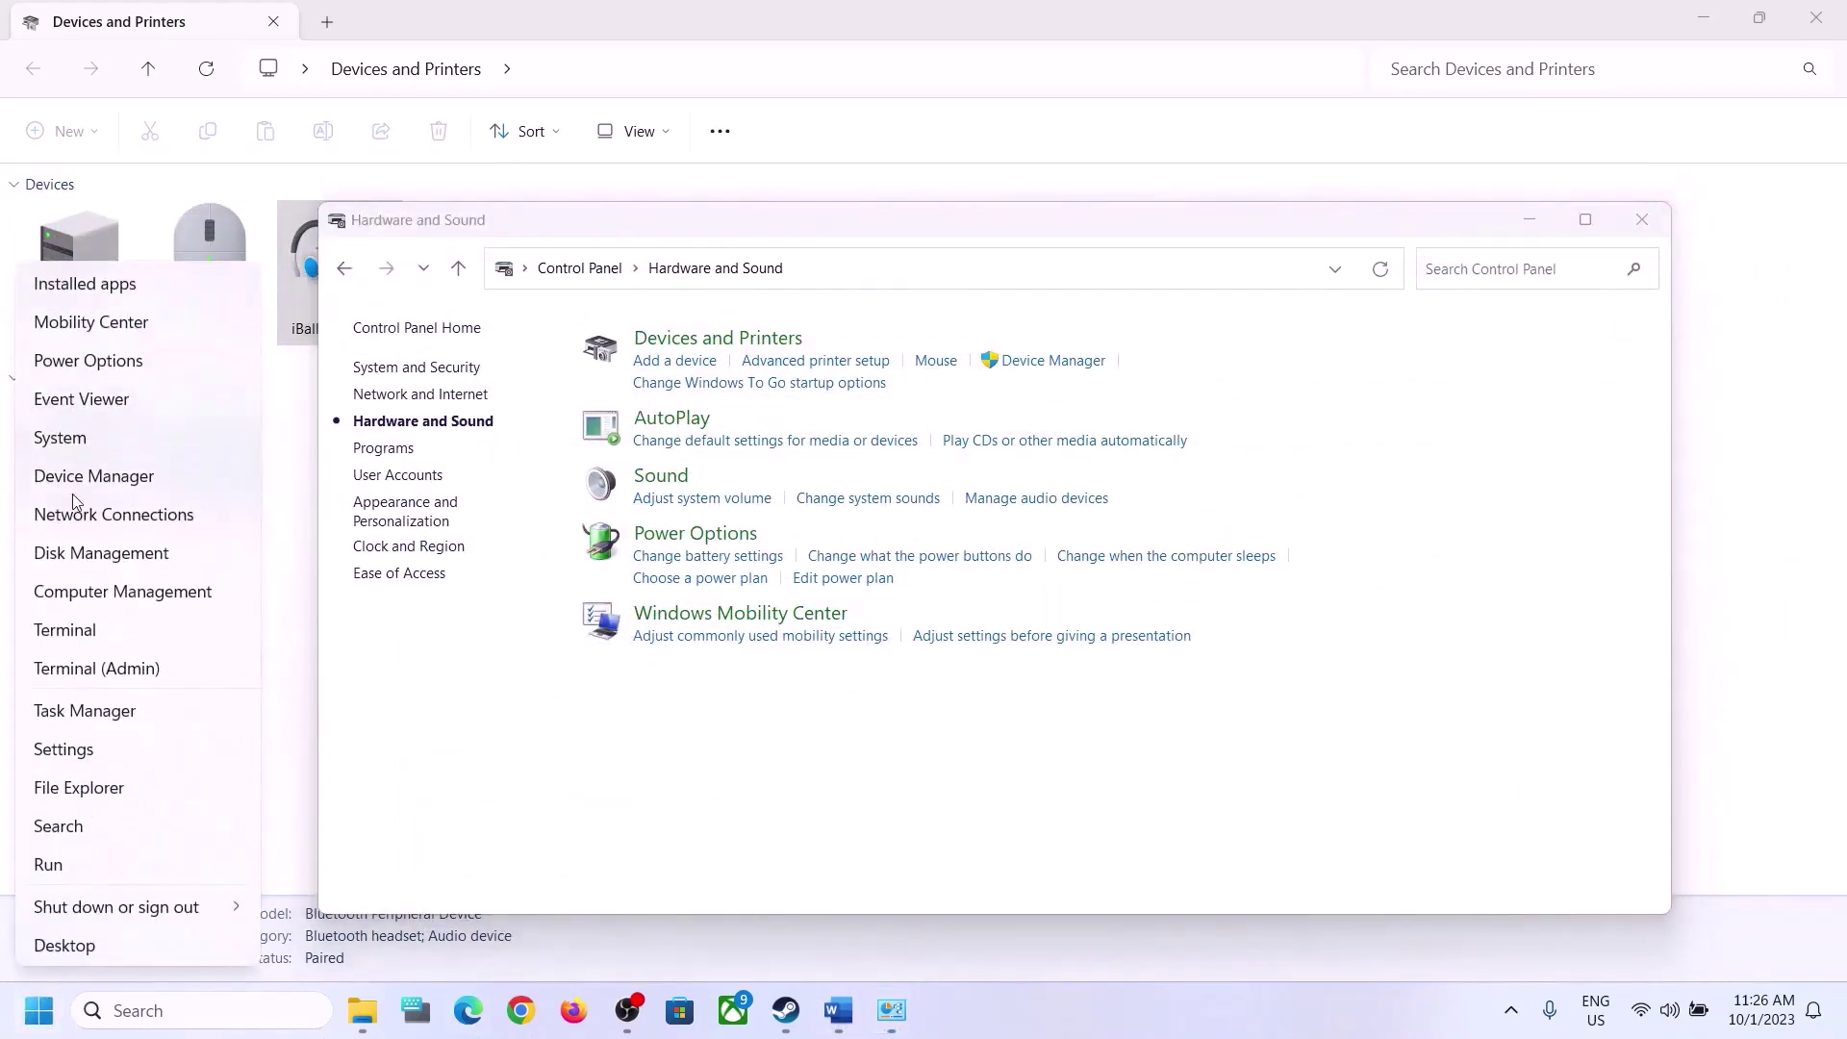
left_click(72, 489)
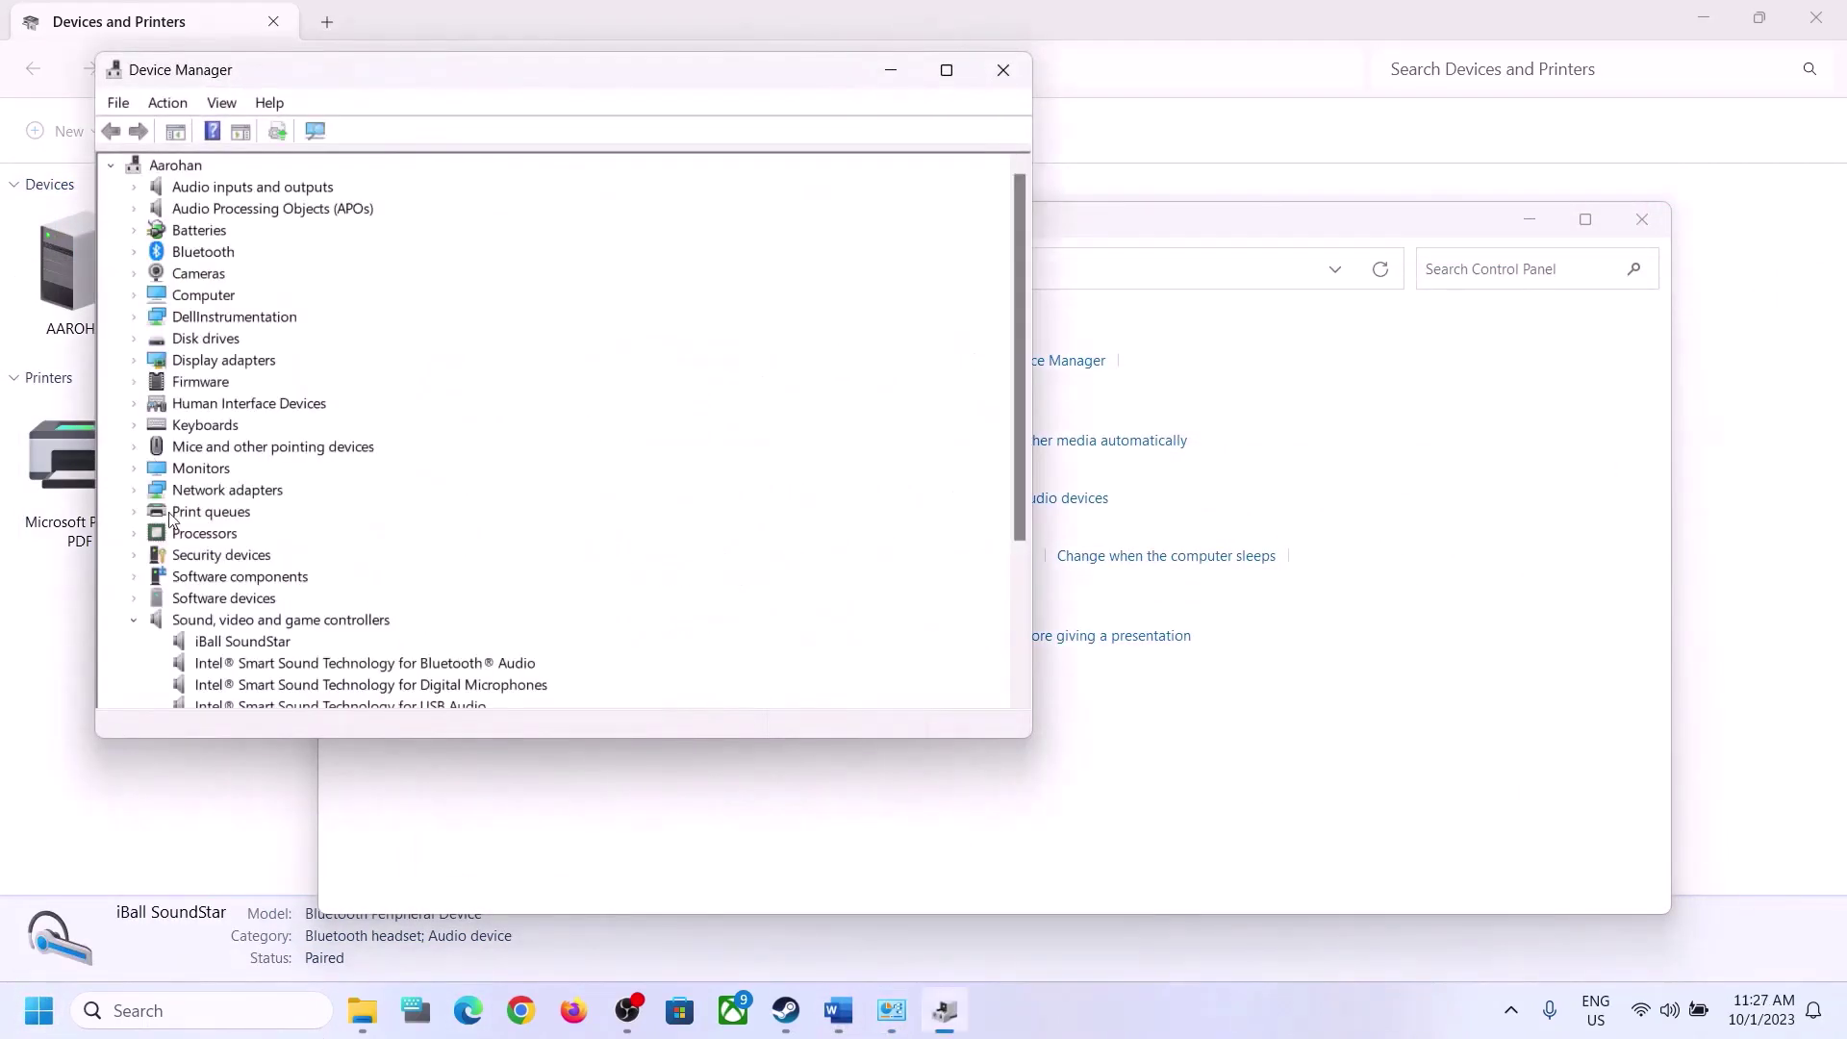
left_click(137, 623)
scroll(144, 606, "down", 1)
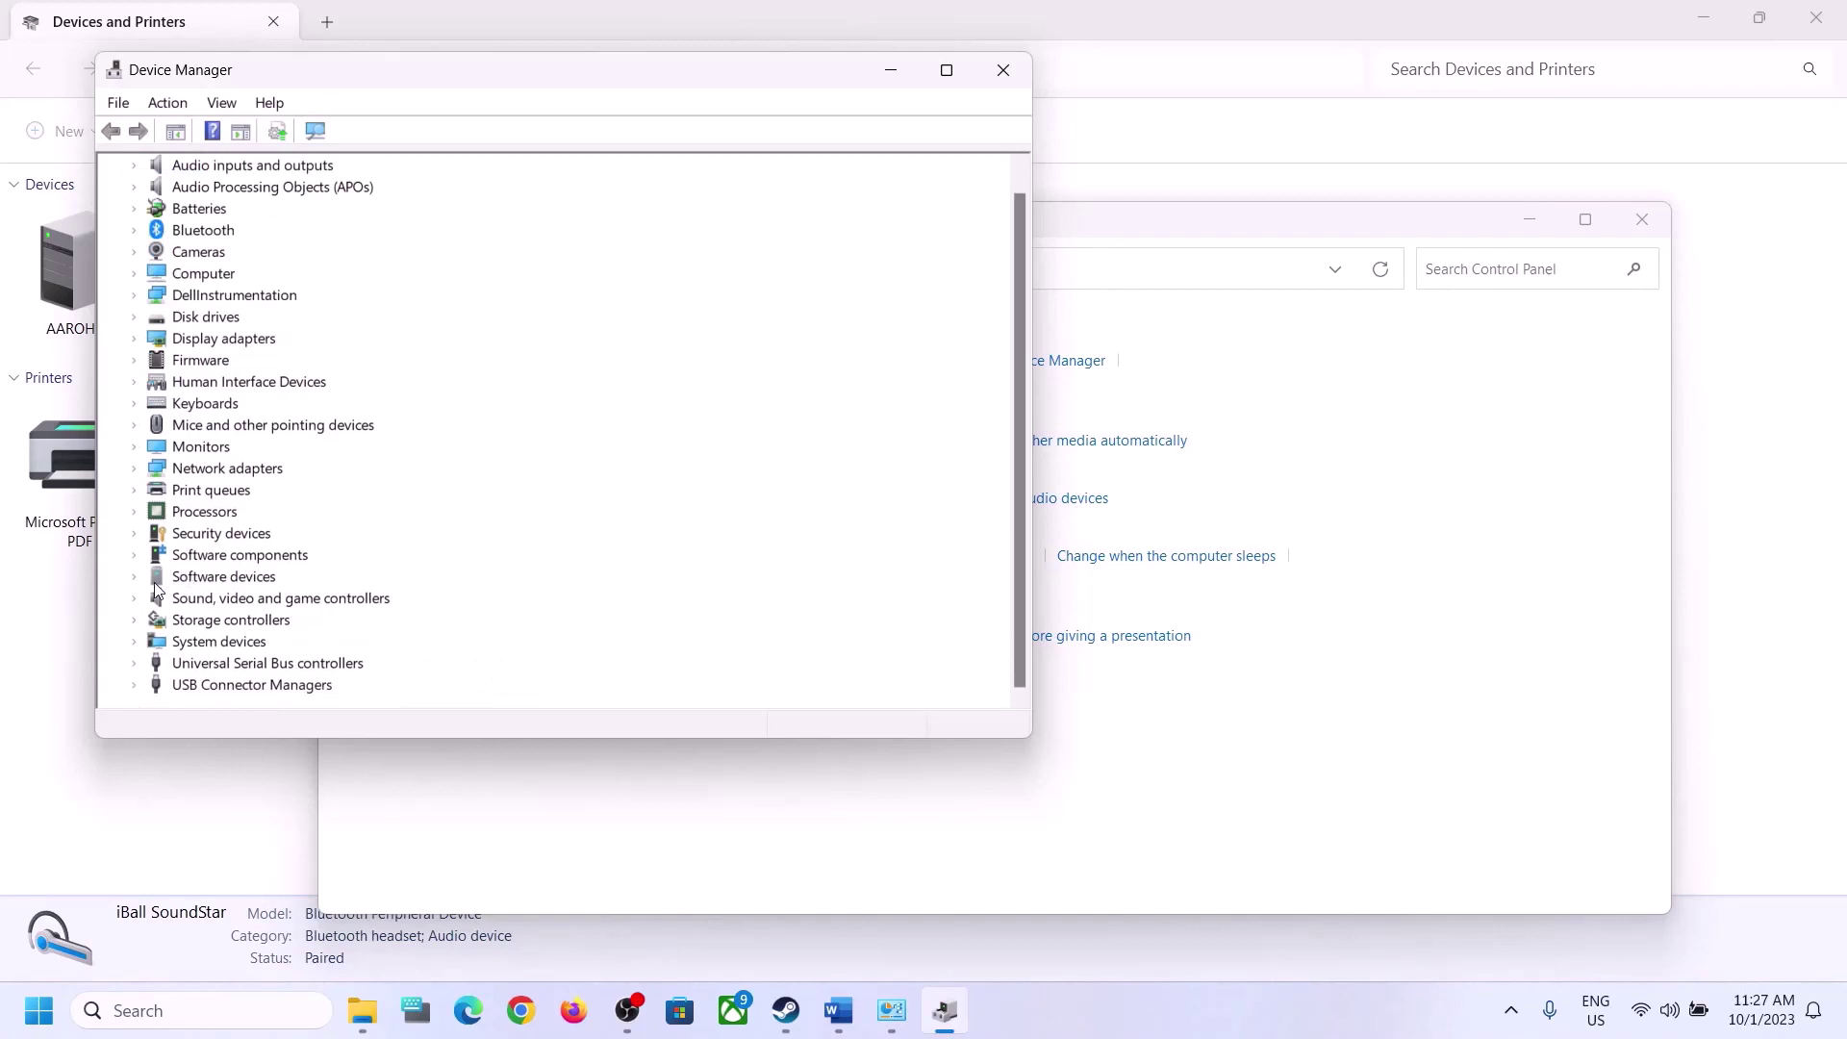
scroll(497, 583, "down", 1)
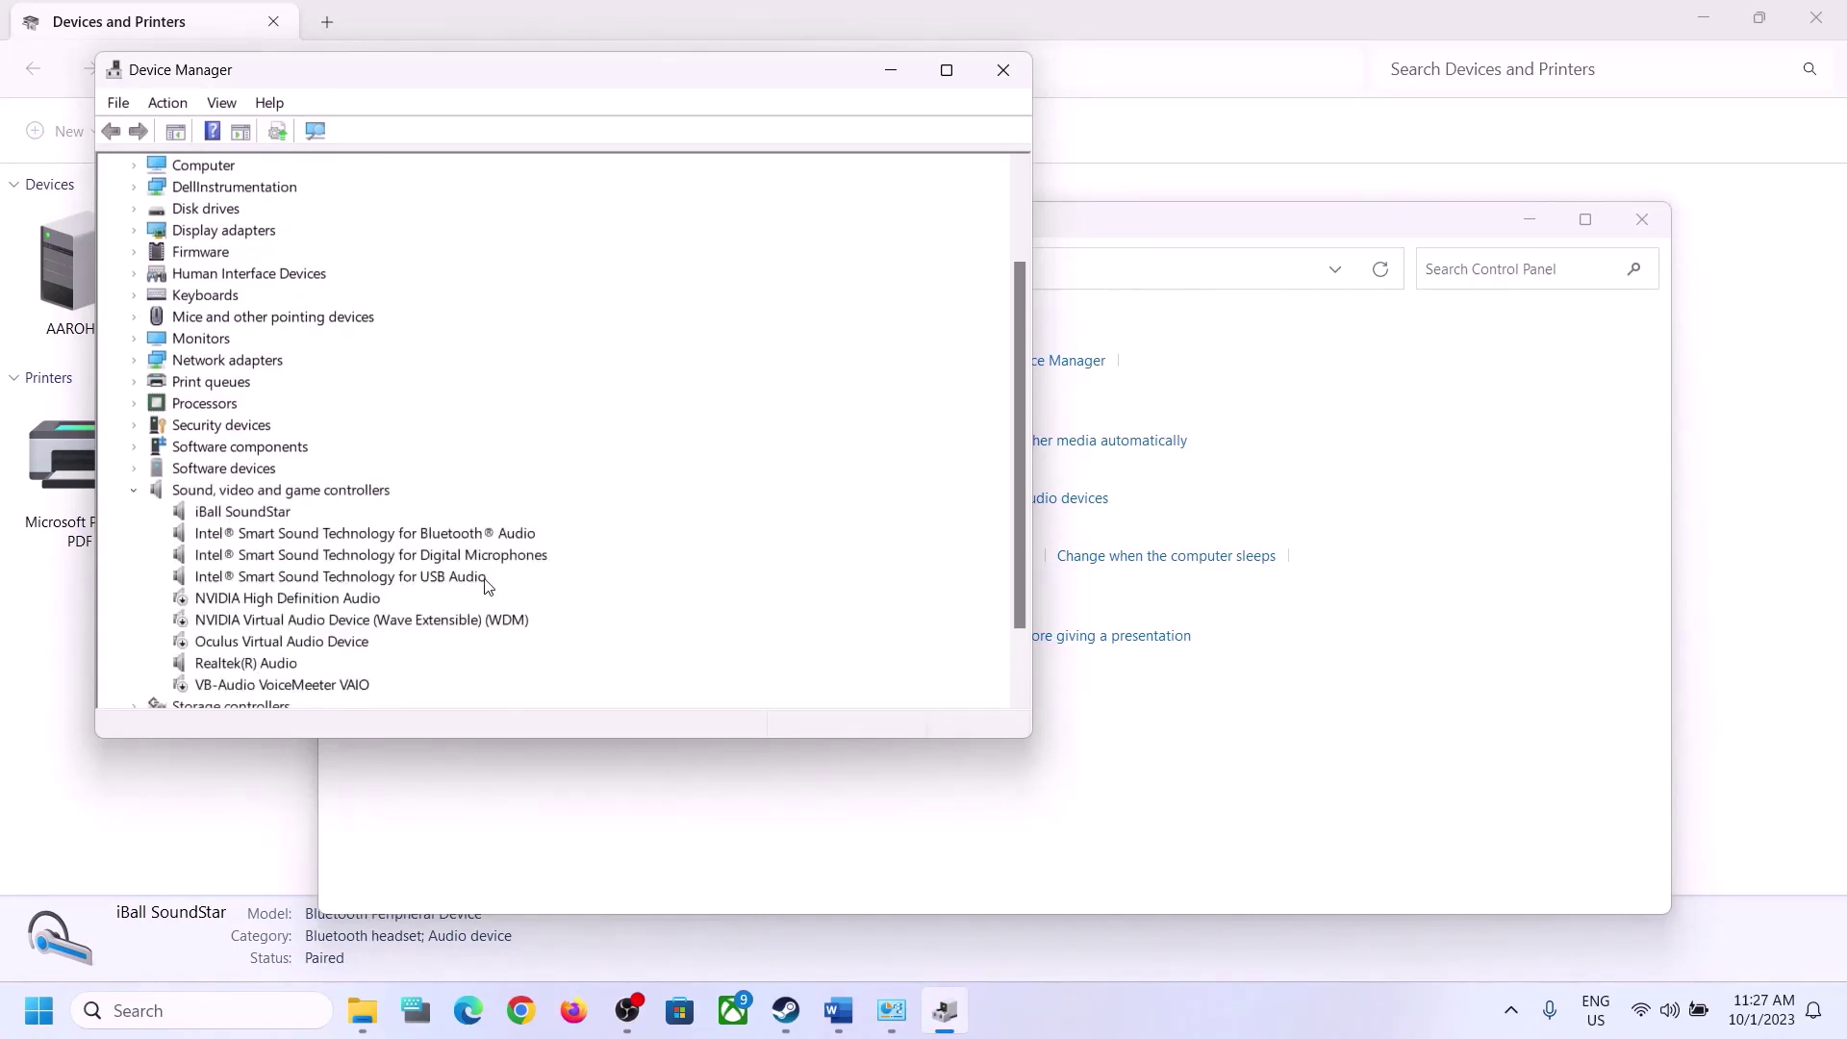
scroll(486, 585, "down", 1)
left_click(241, 578)
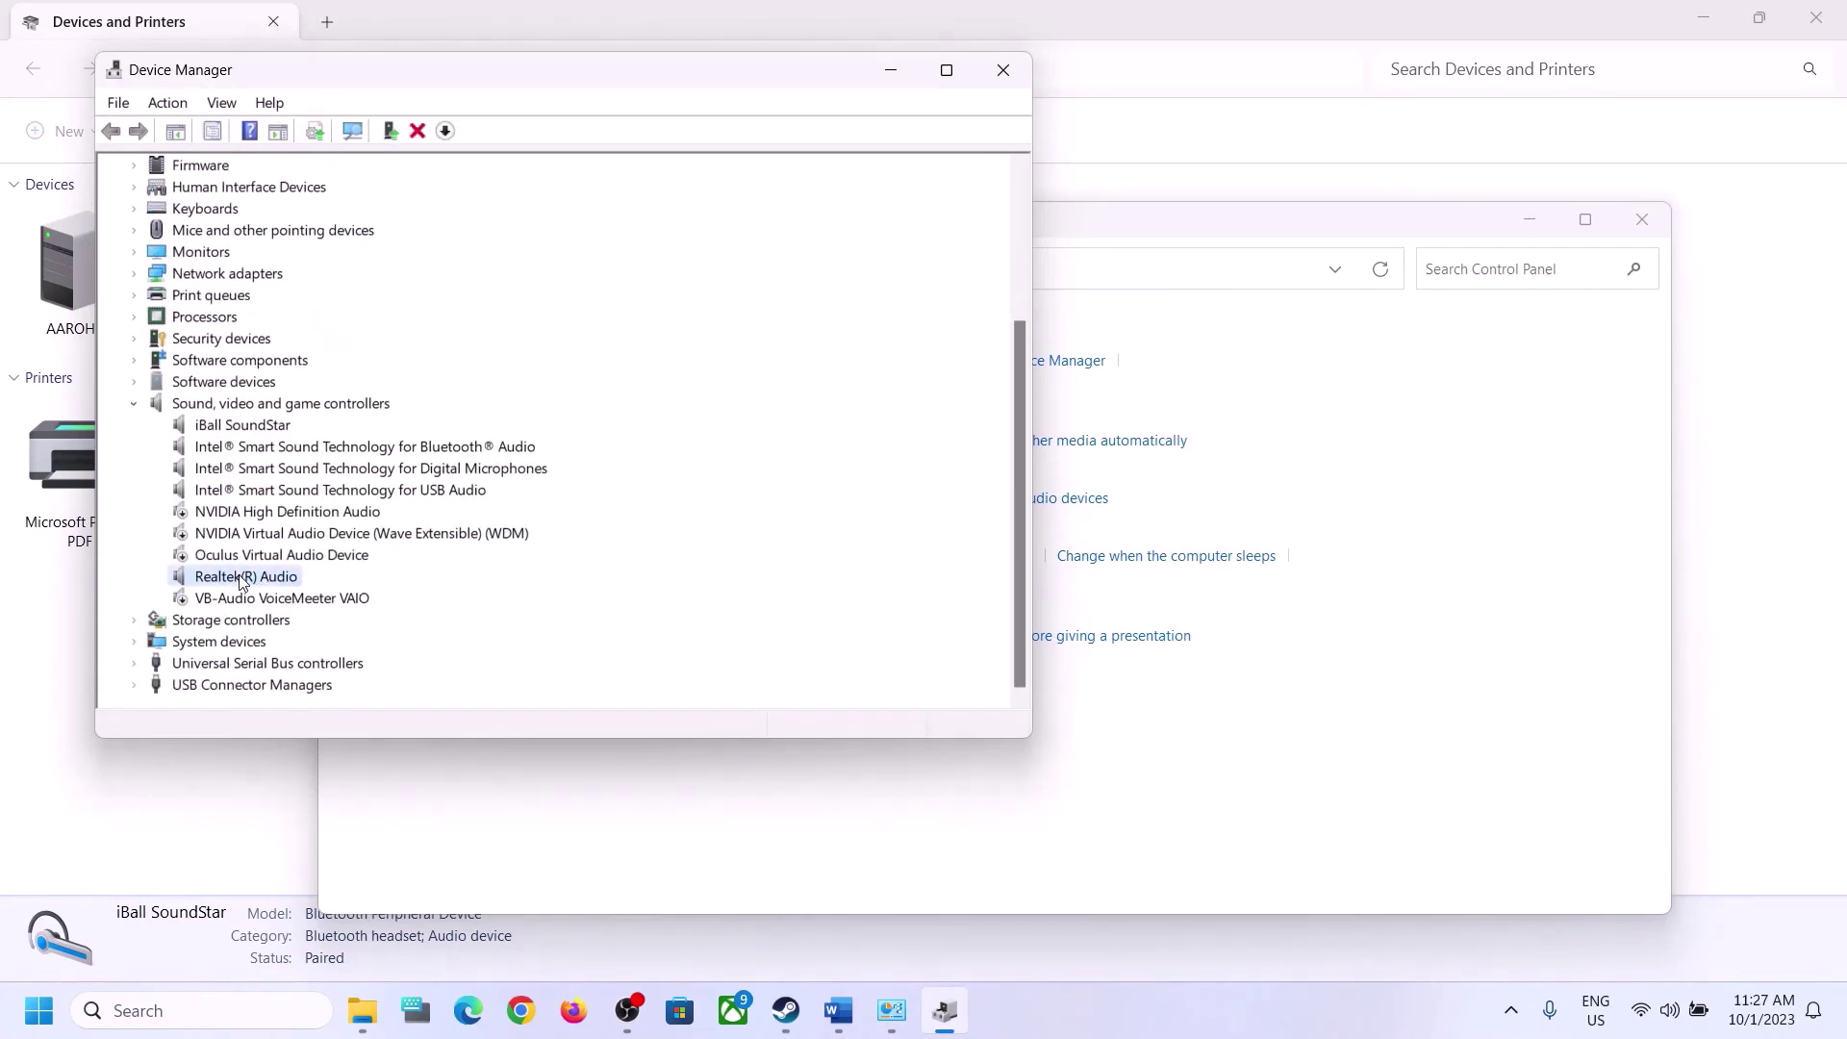
right_click(248, 584)
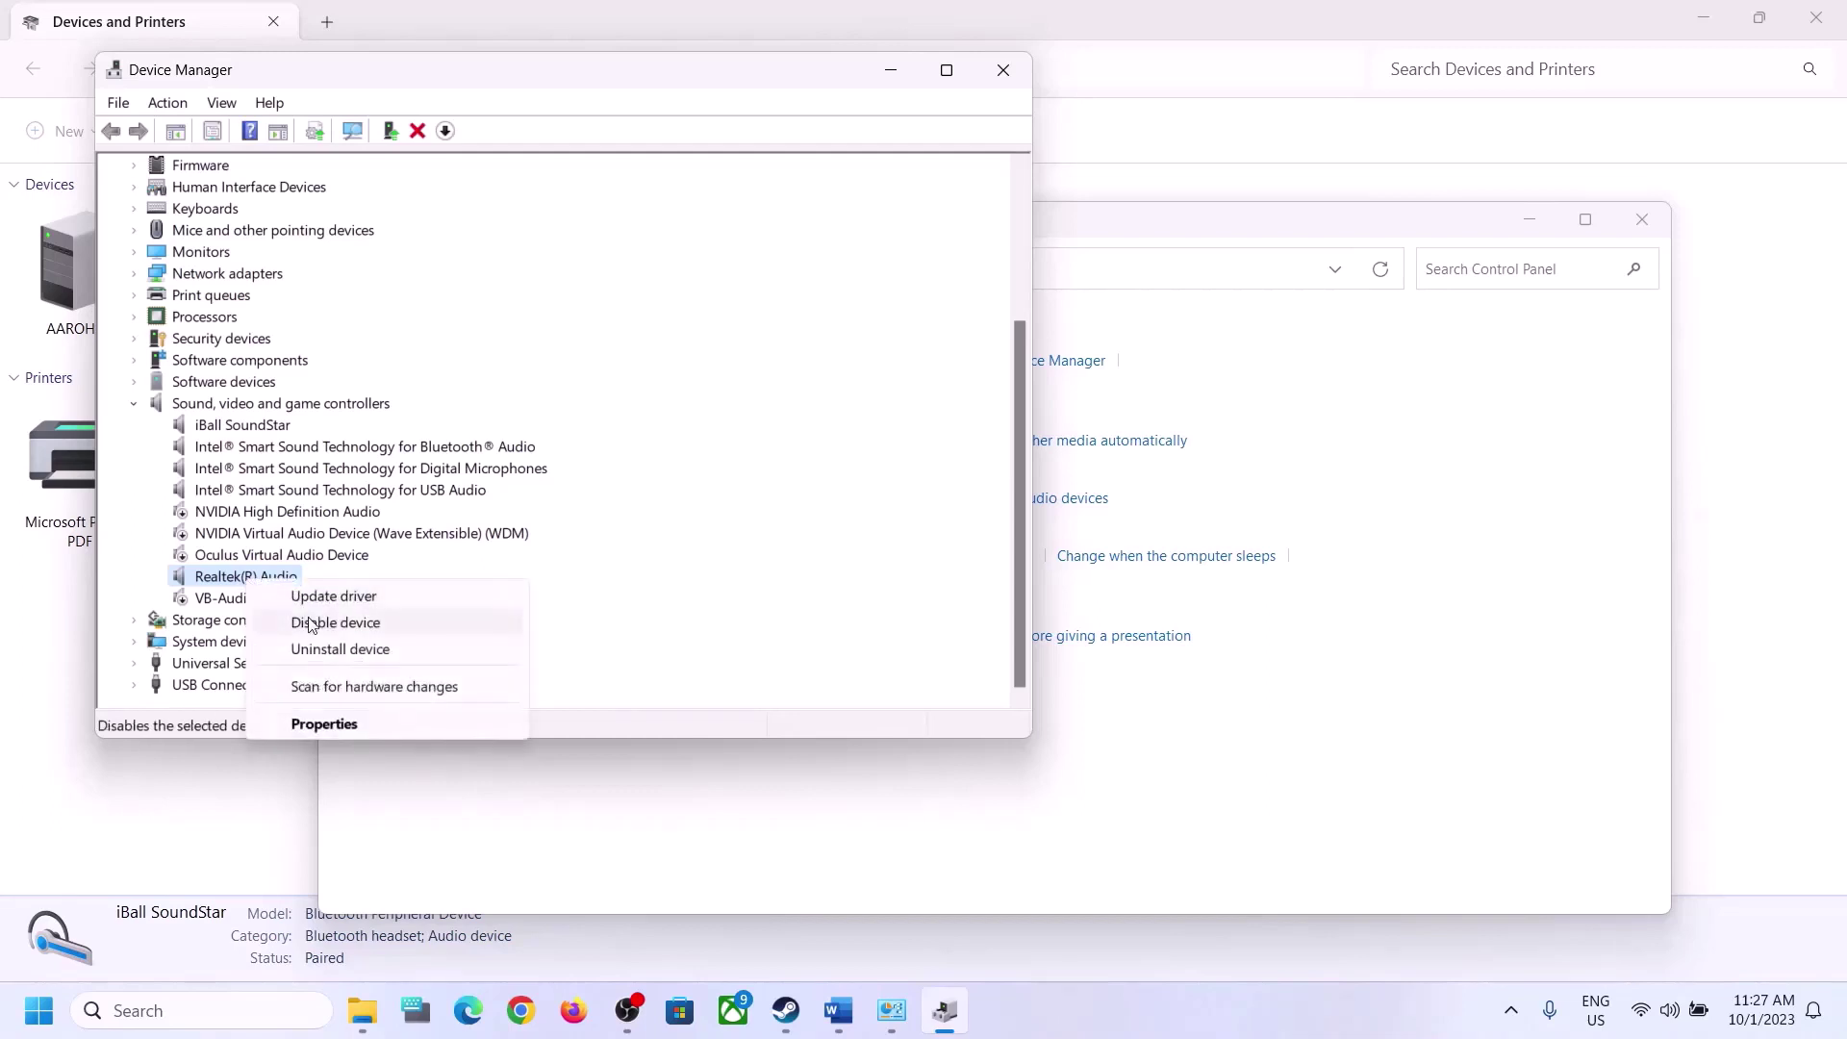
left_click(344, 597)
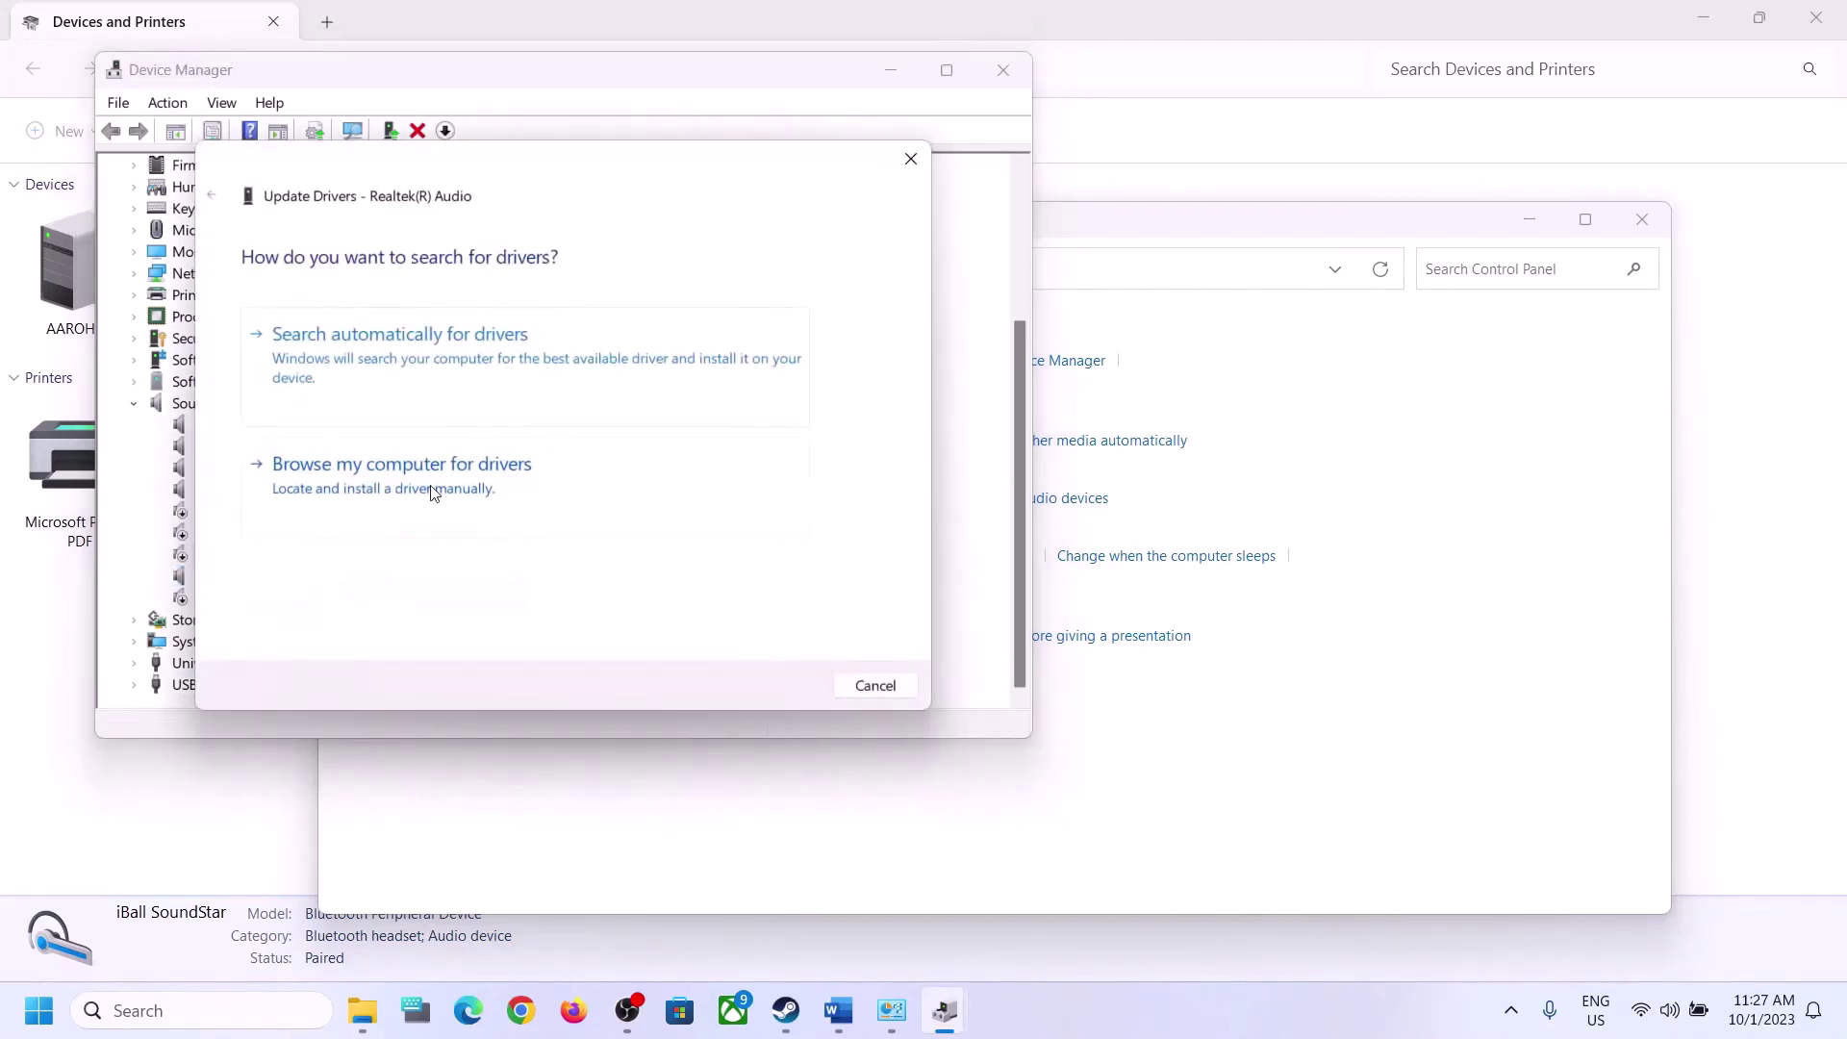
- Search automatically for a Realtek(R) Audio driver, check Windows Update, then close Settings
left_click(480, 360)
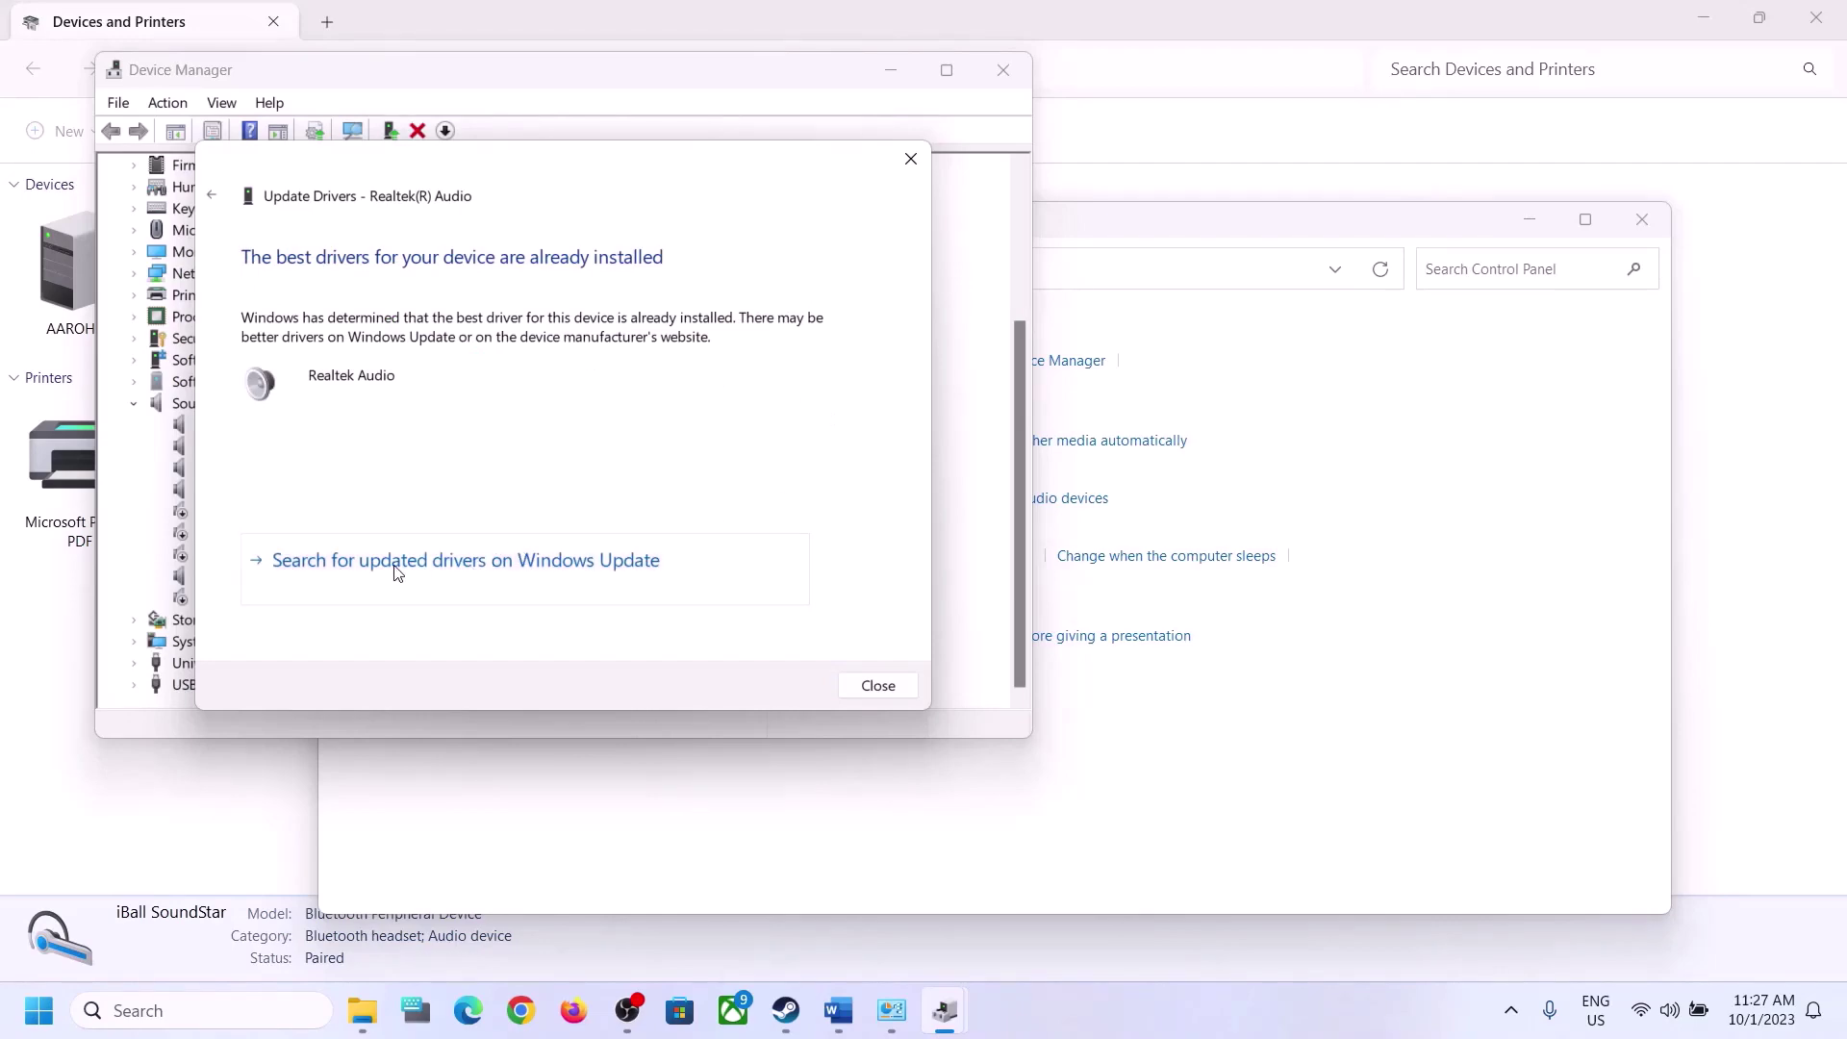
left_click(396, 564)
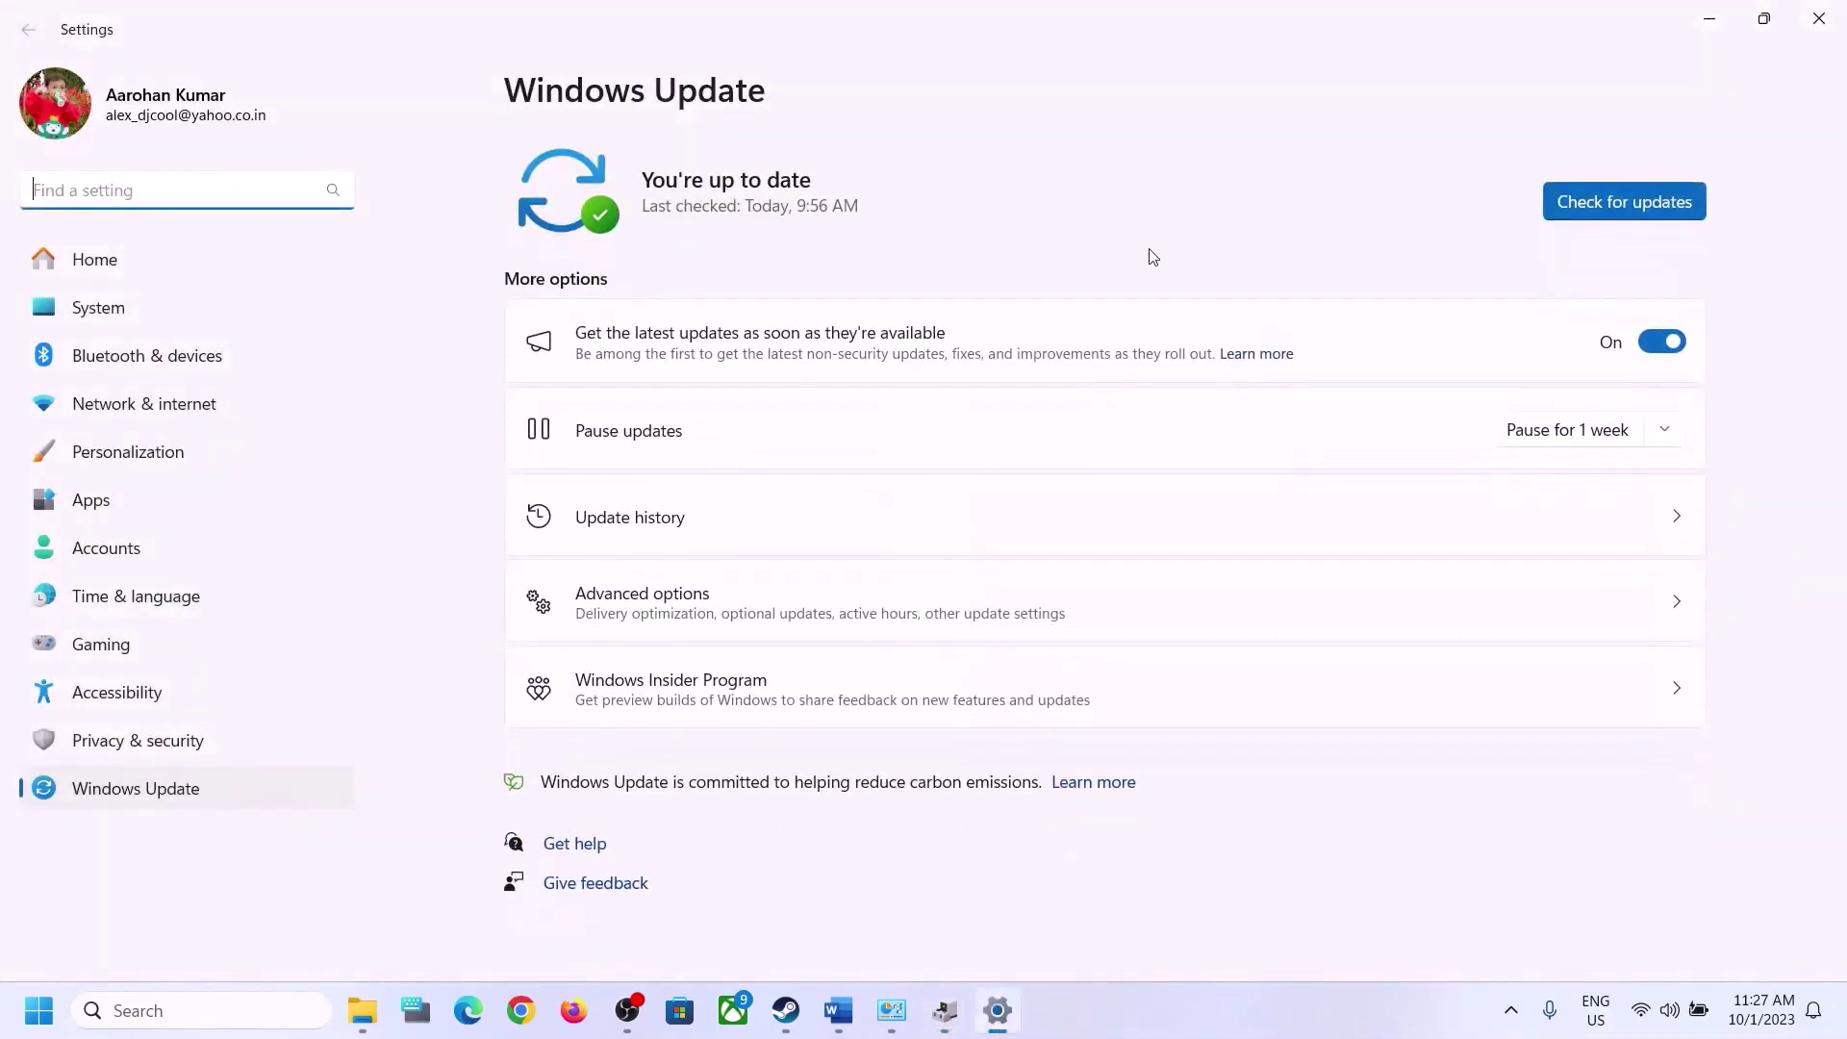
left_click(1818, 19)
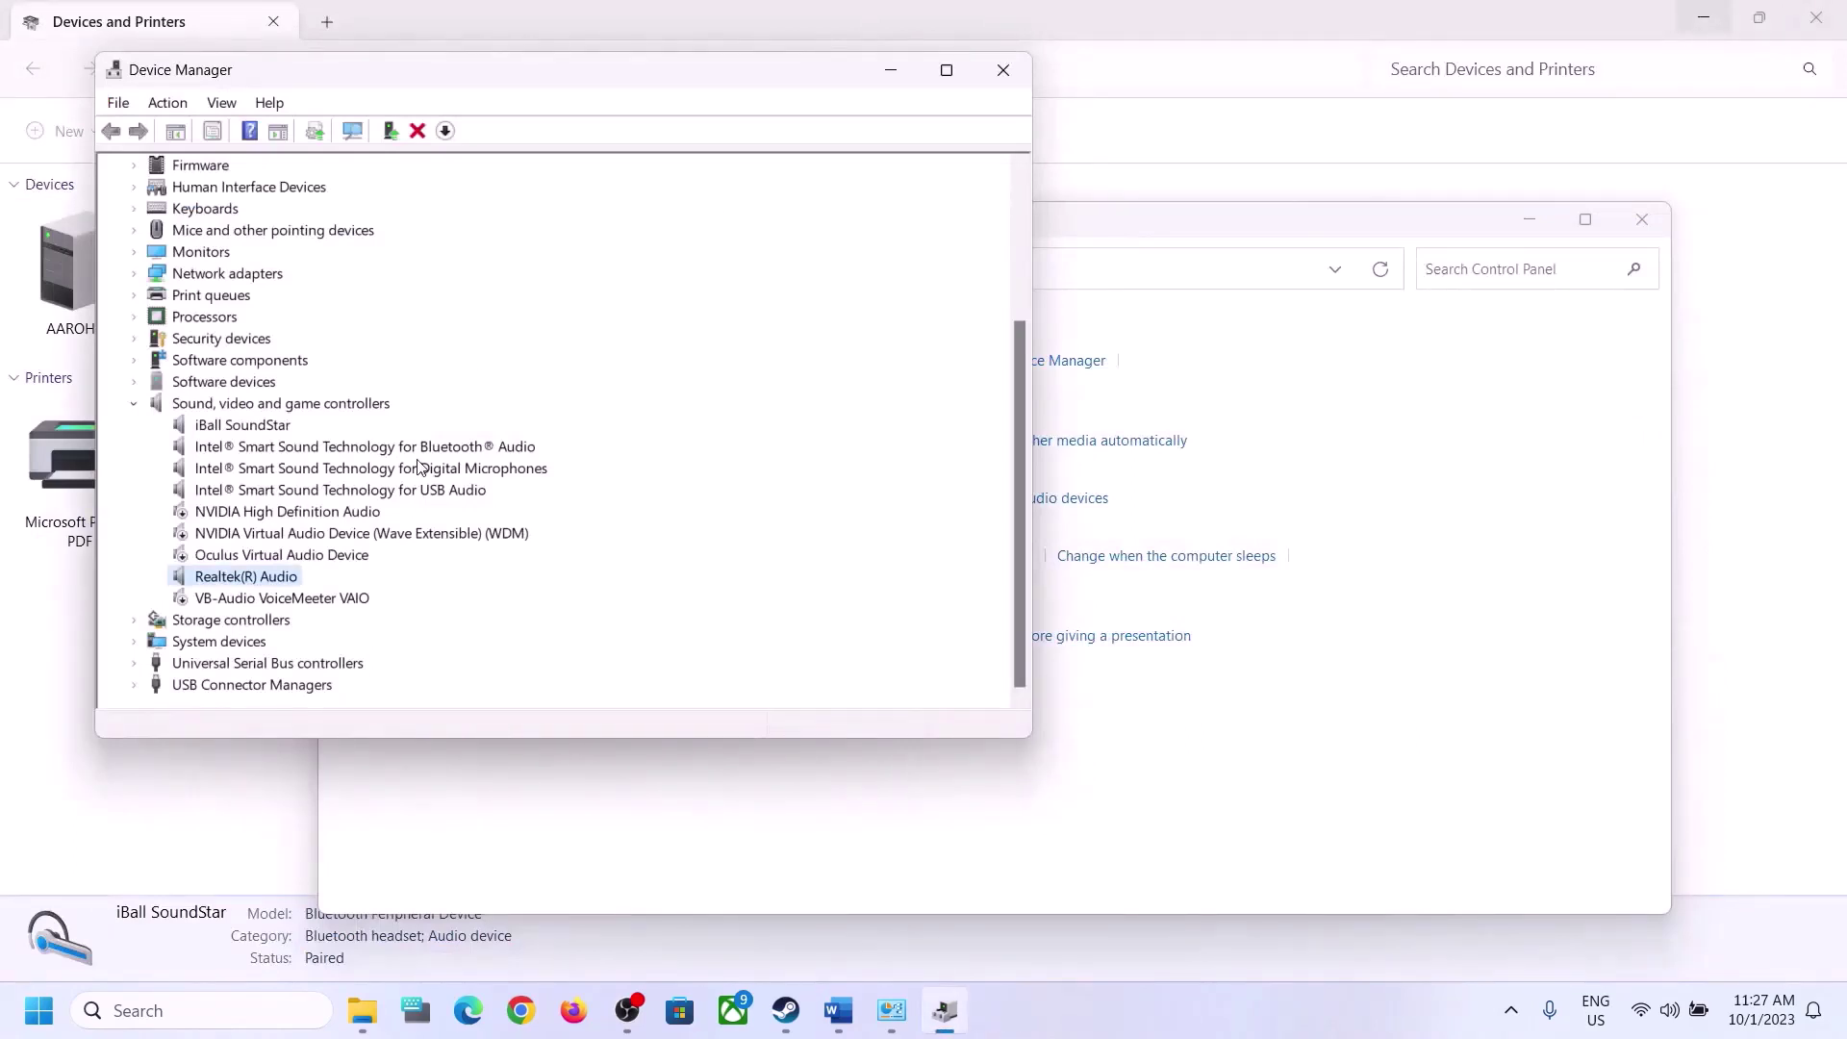
right_click(253, 581)
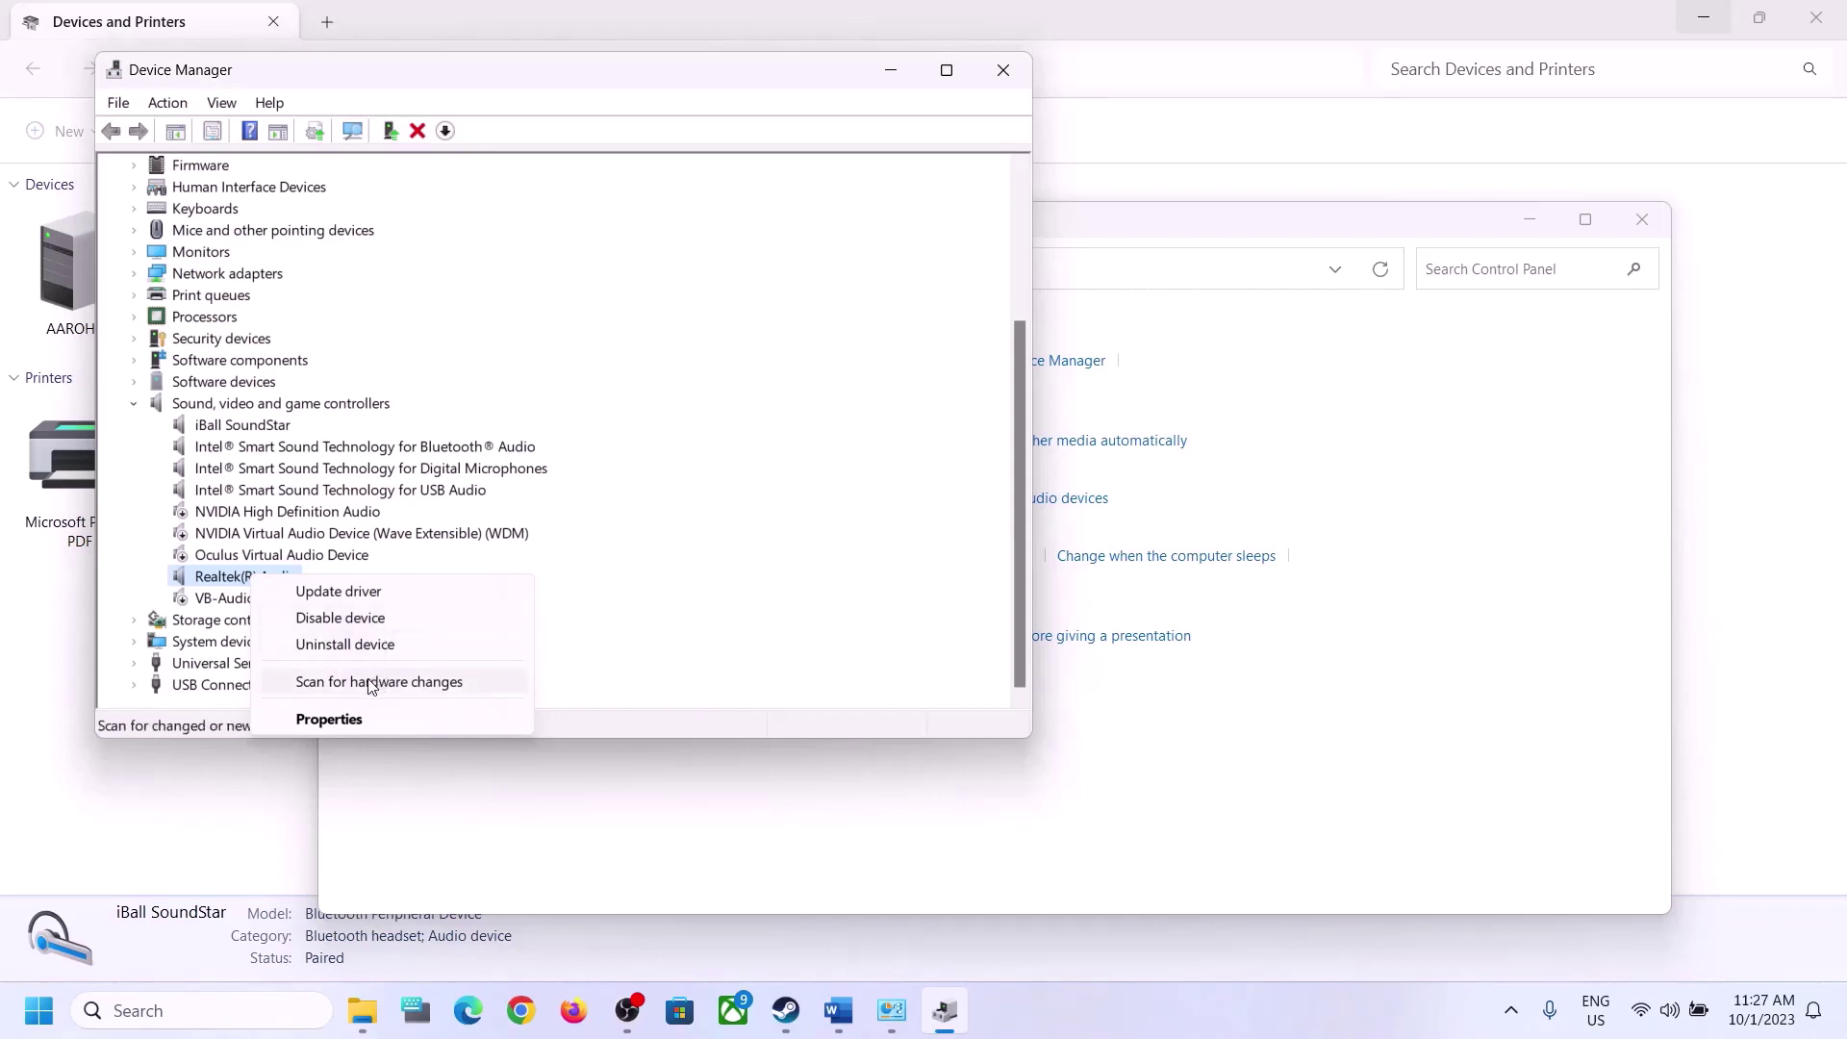
left_click(335, 593)
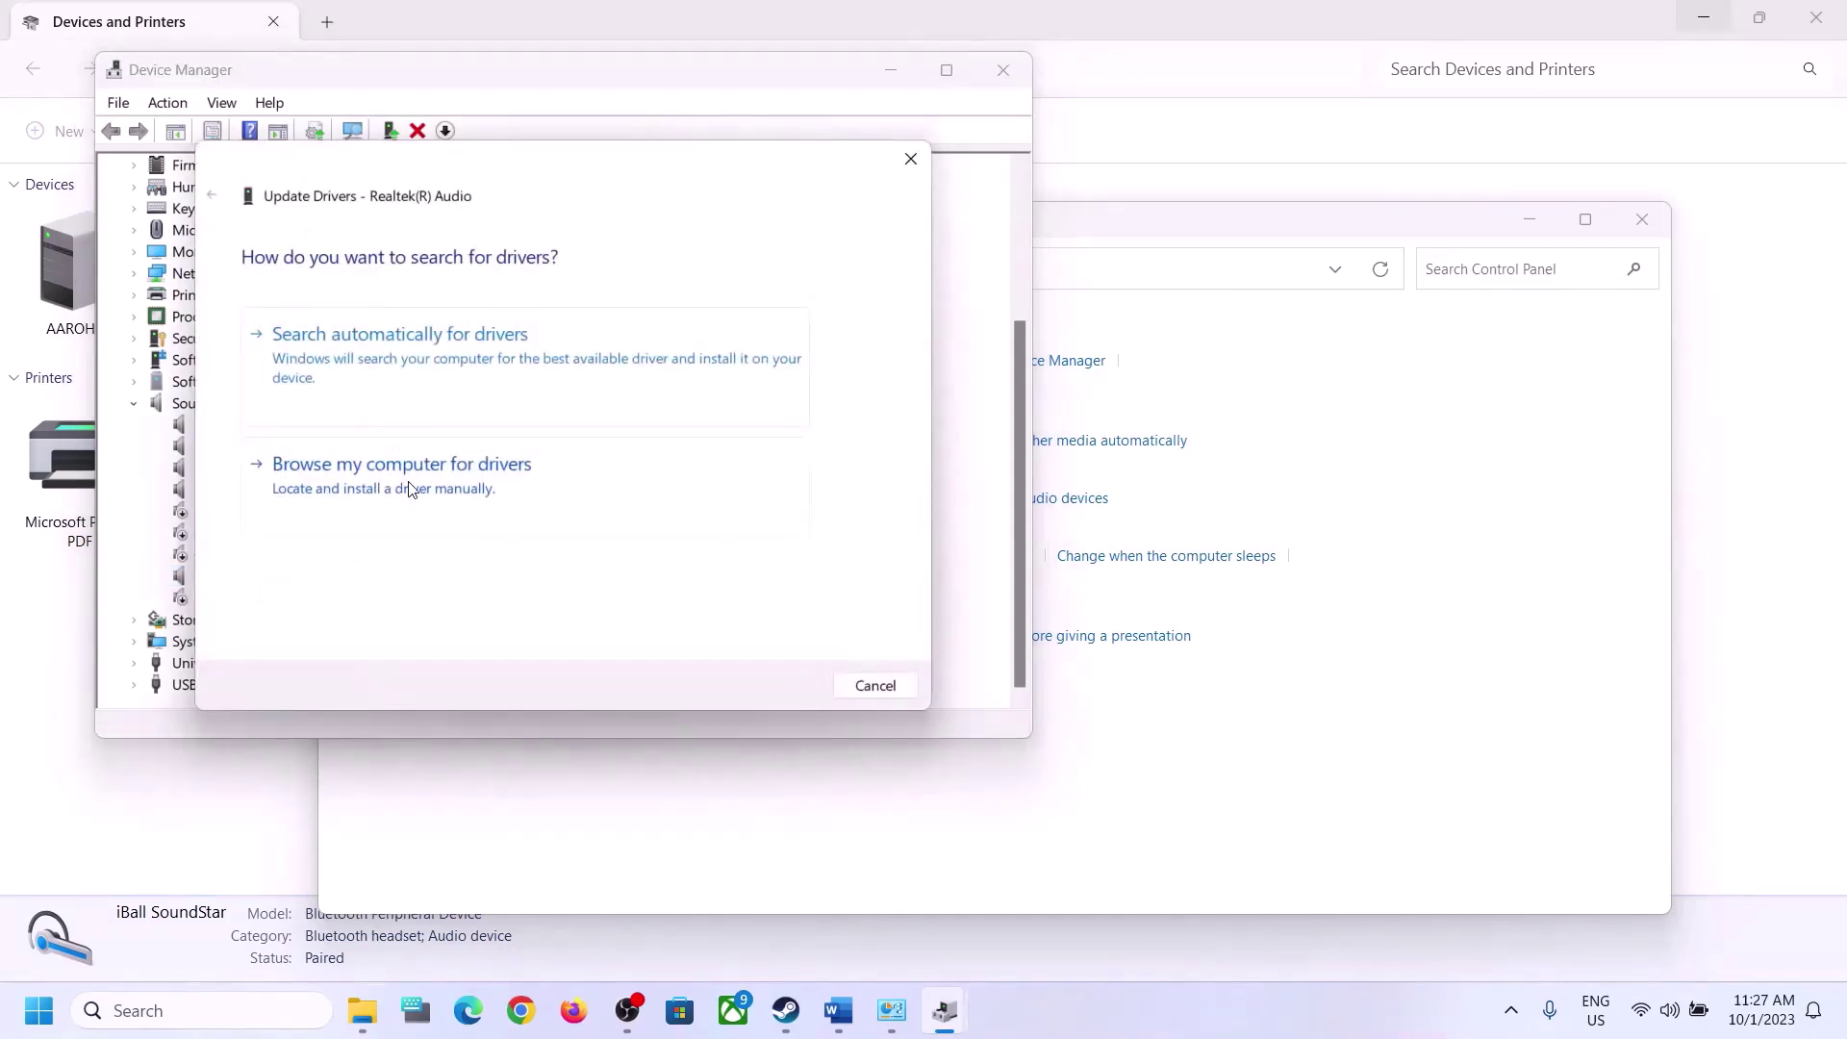
left_click(510, 490)
left_click_drag(618, 183, 1031, 177)
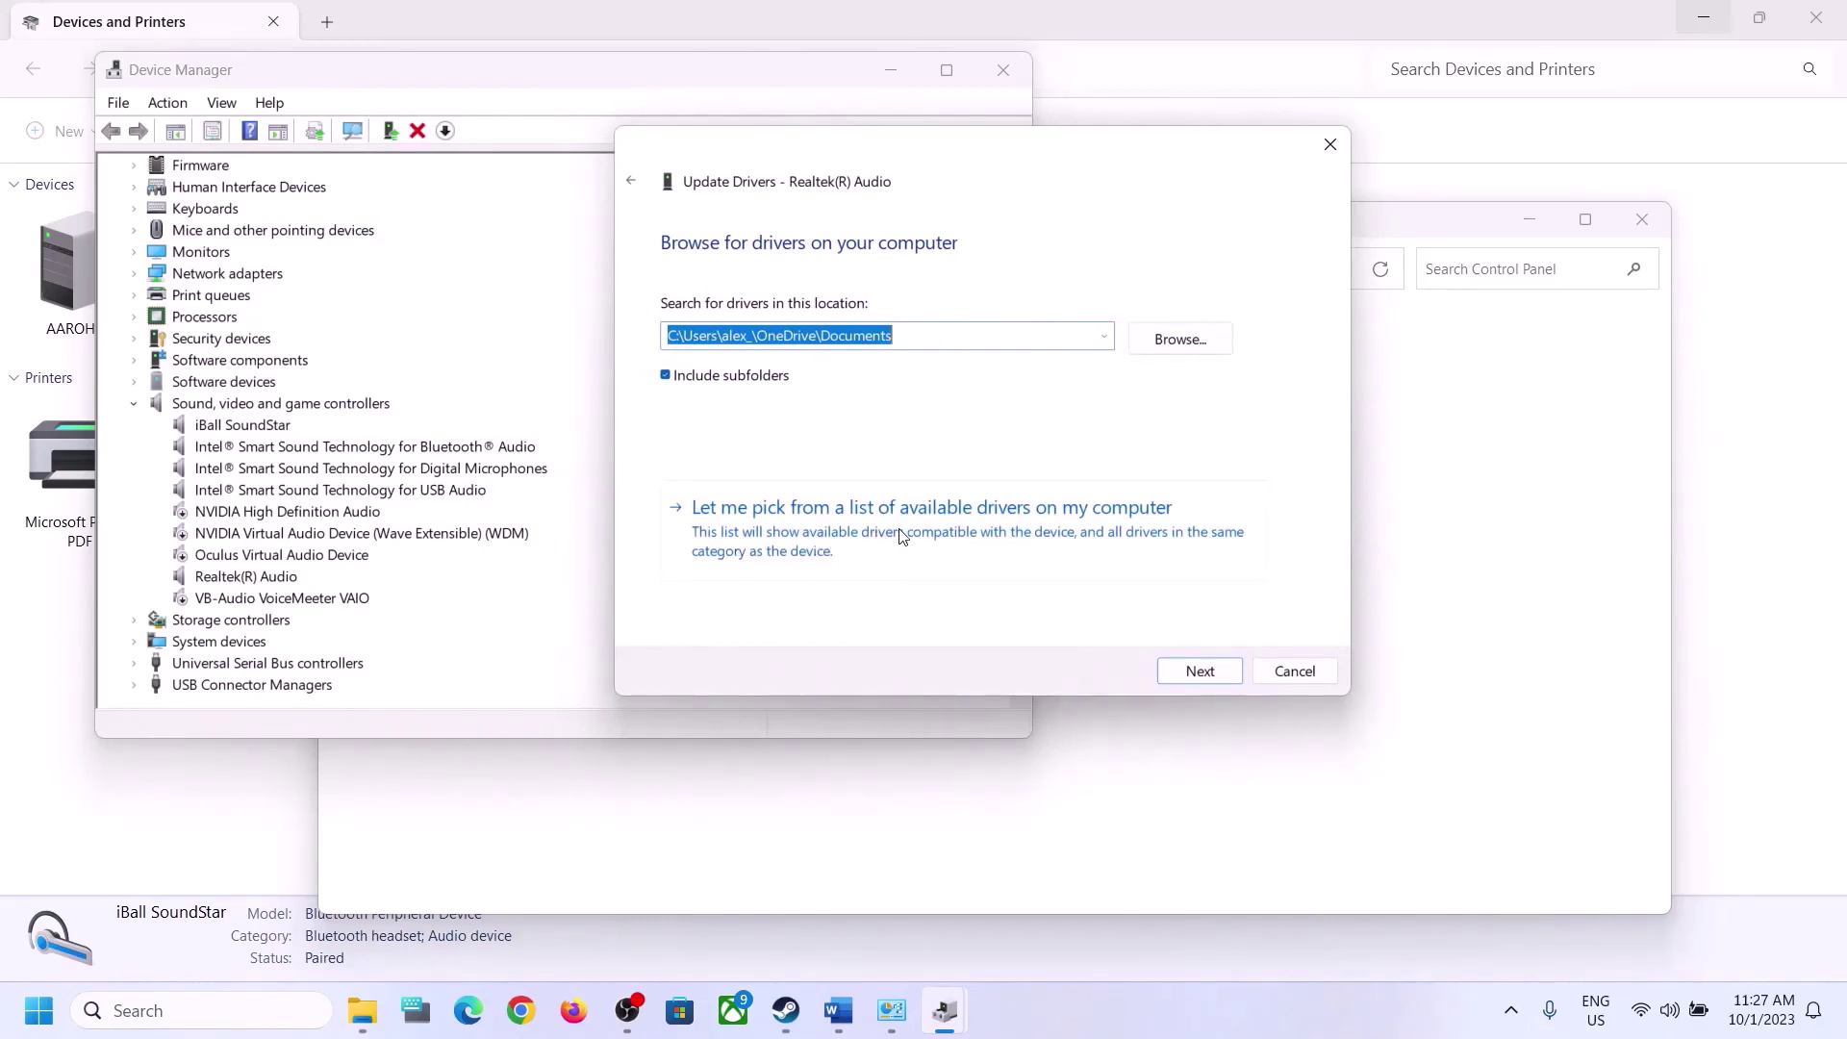
left_click(1072, 543)
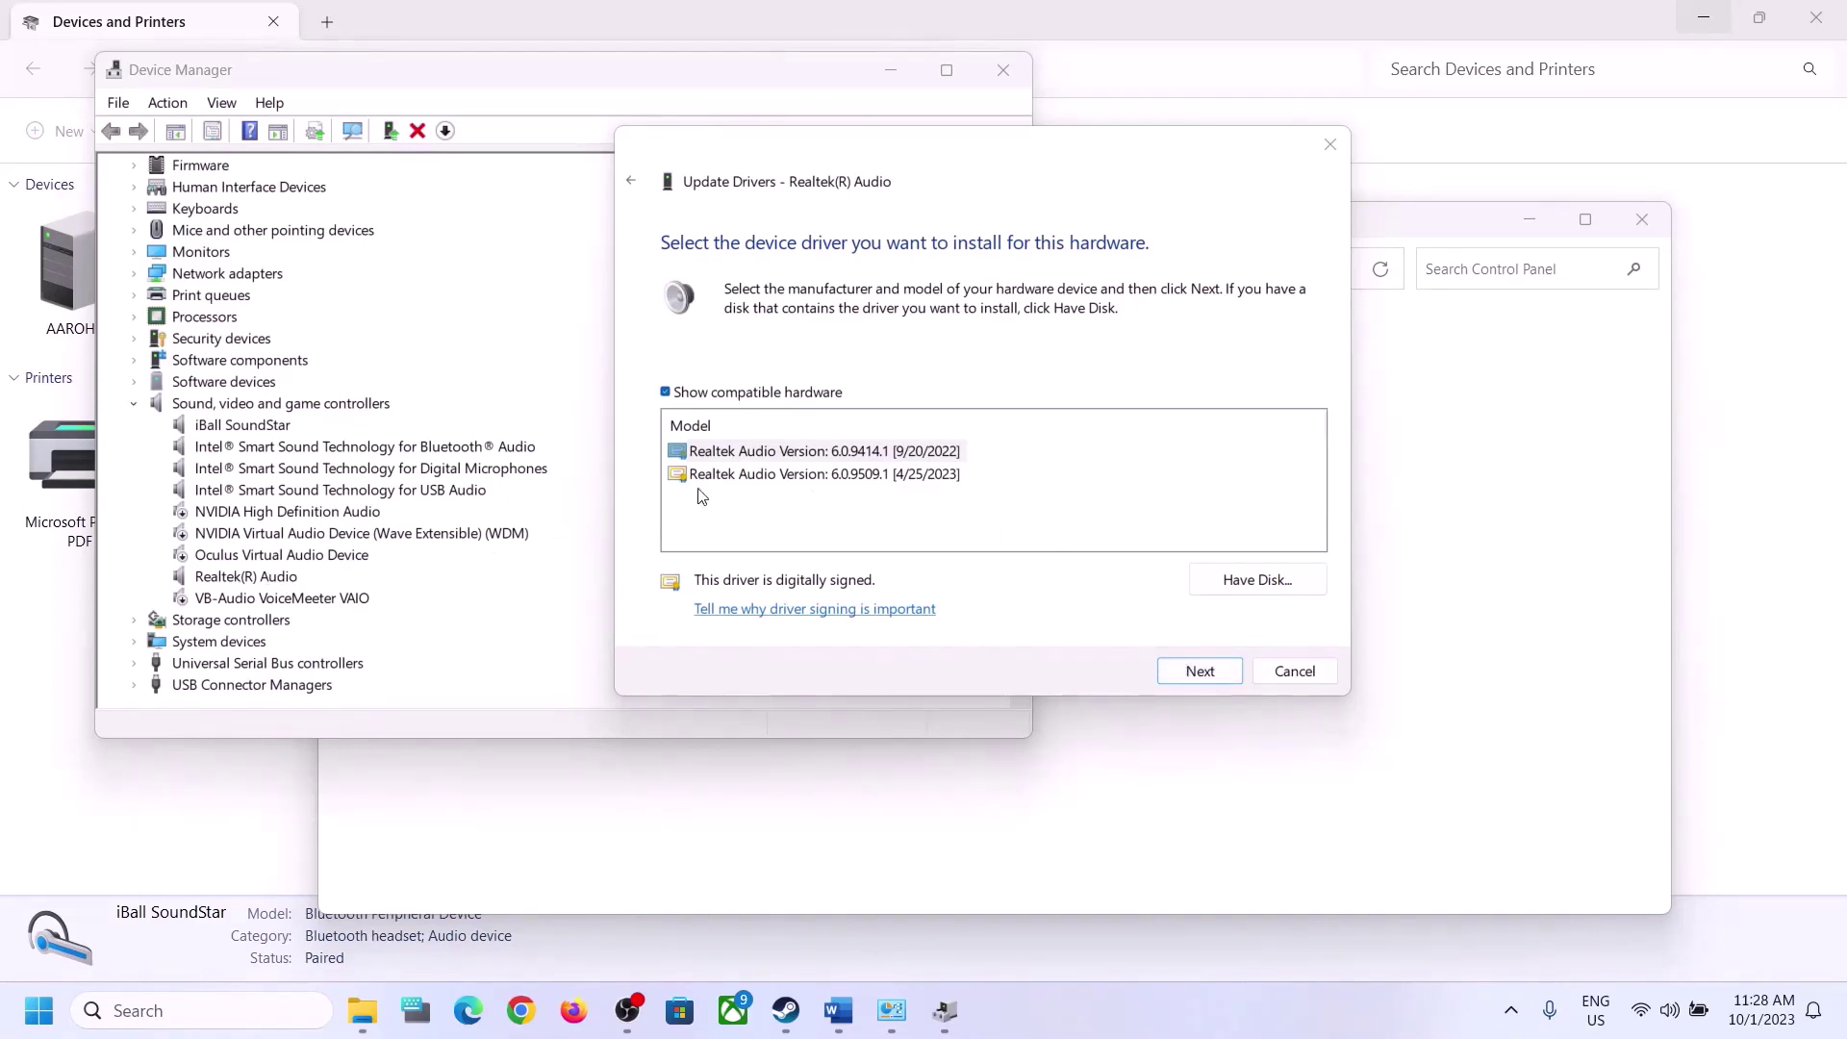
left_click(813, 474)
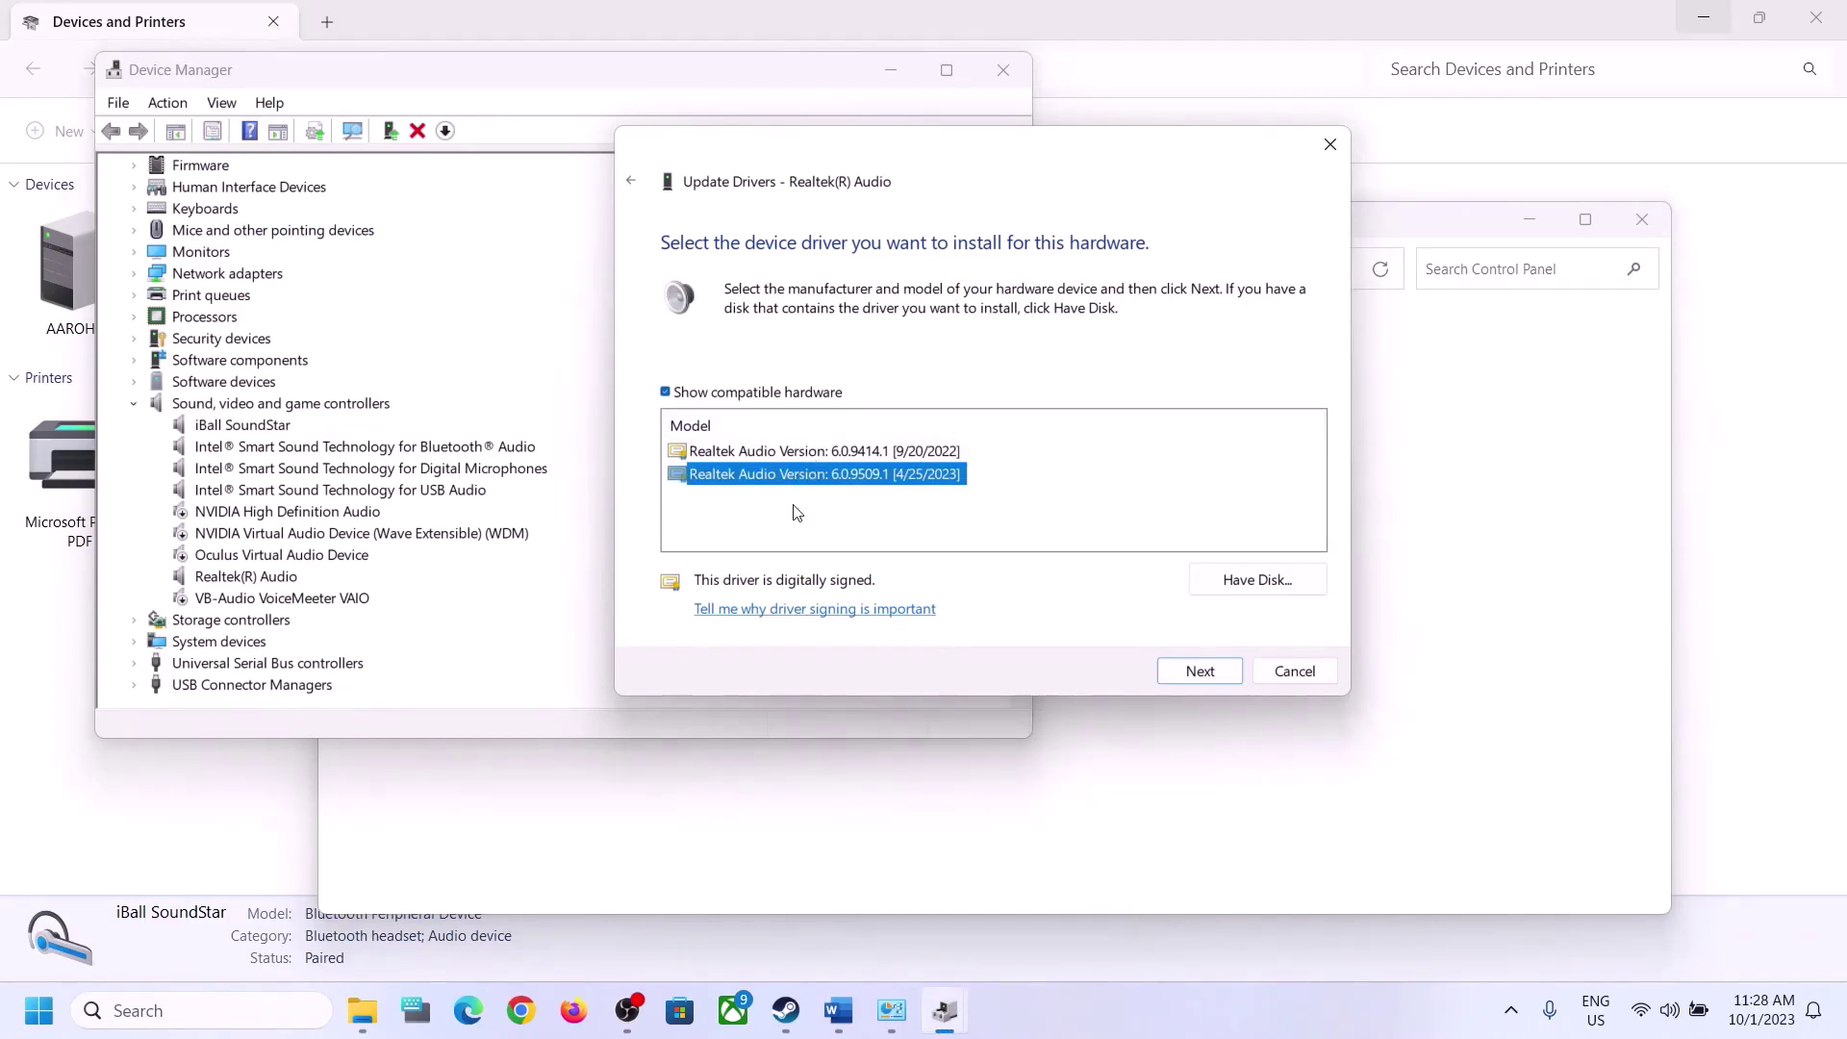
left_click(1289, 668)
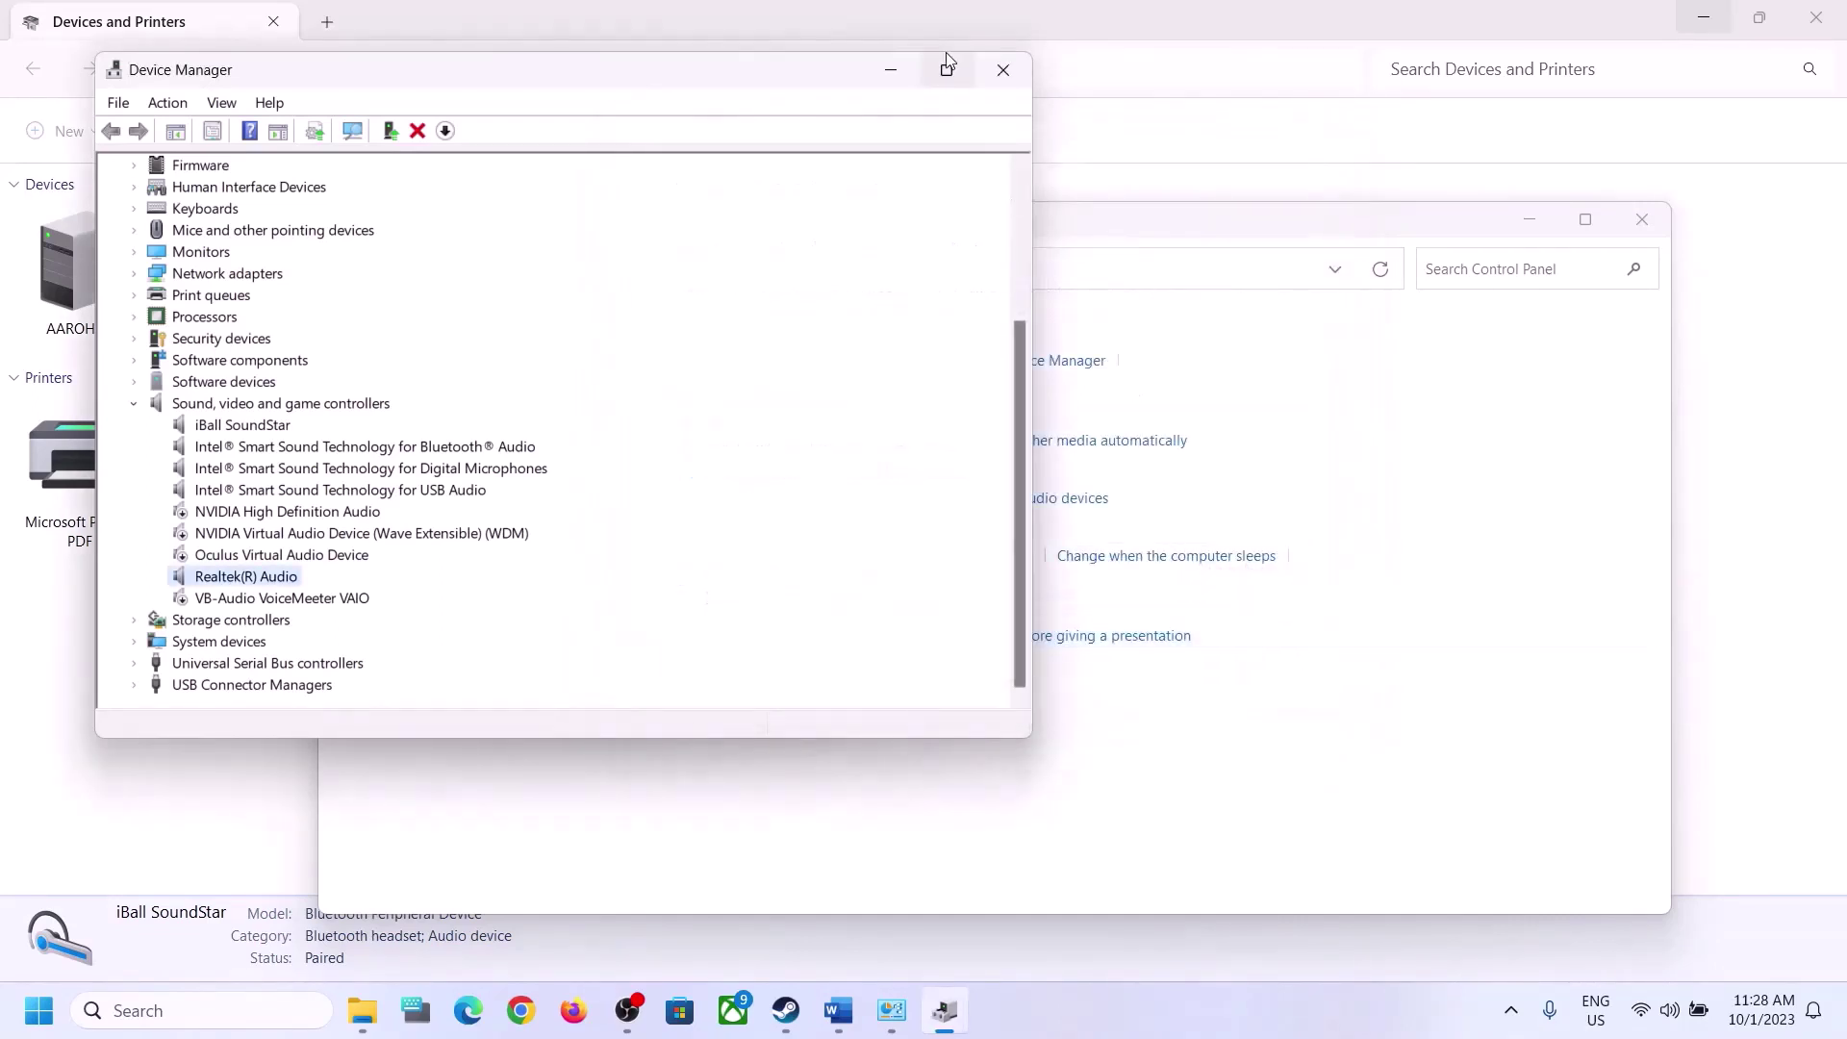